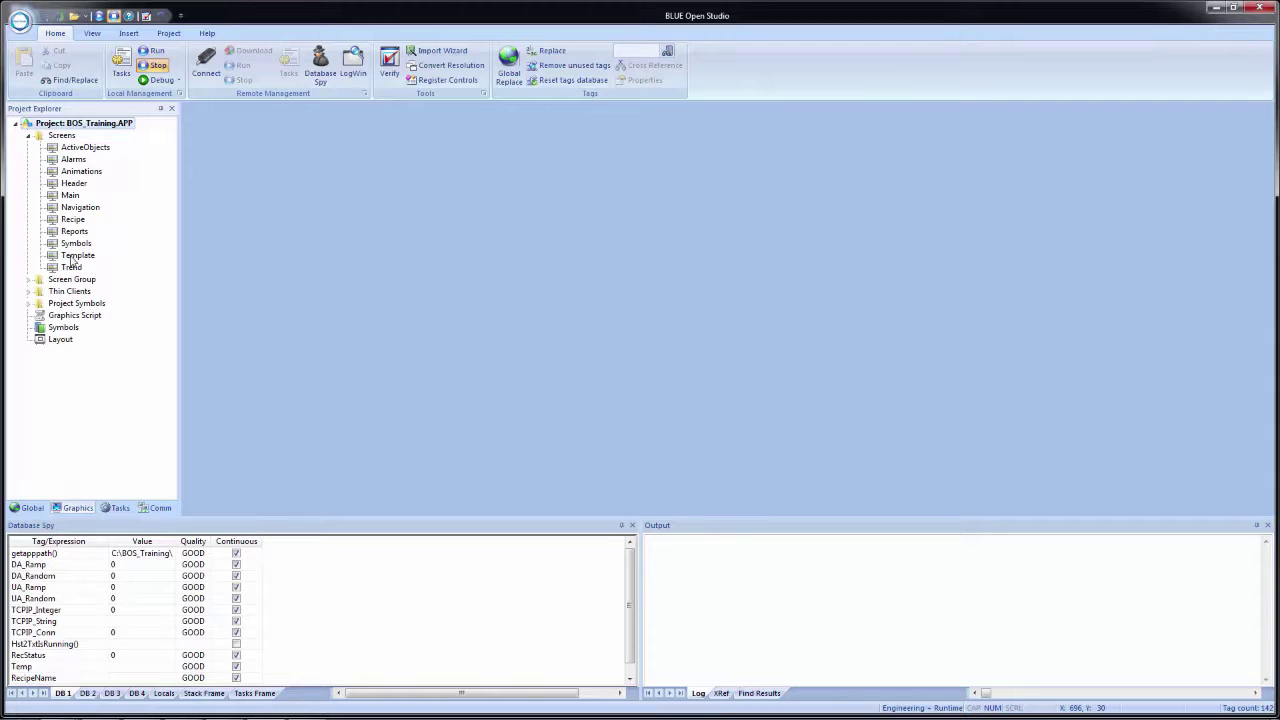
- Open the Template screen and save a copy of it as a new screen named ActiveX
{"action": "double_click", "coordinate": [75, 257]}
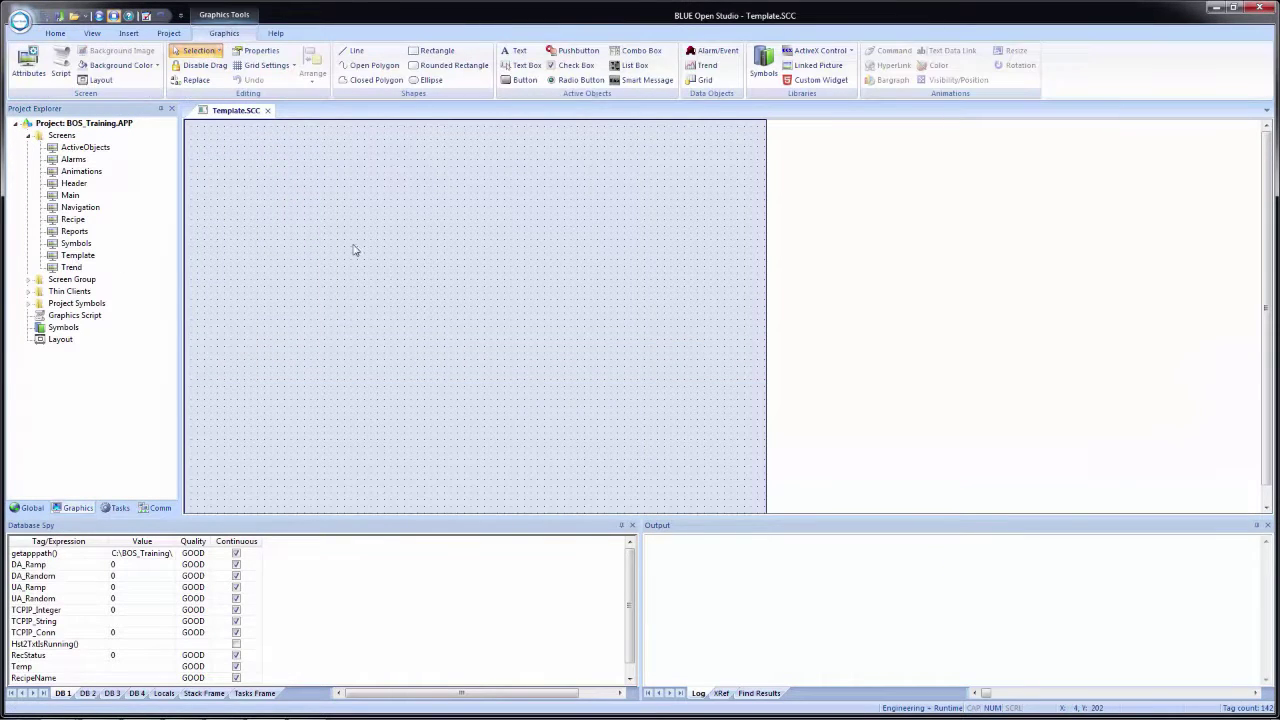
{"action": "left_click", "coordinate": [59, 17]}
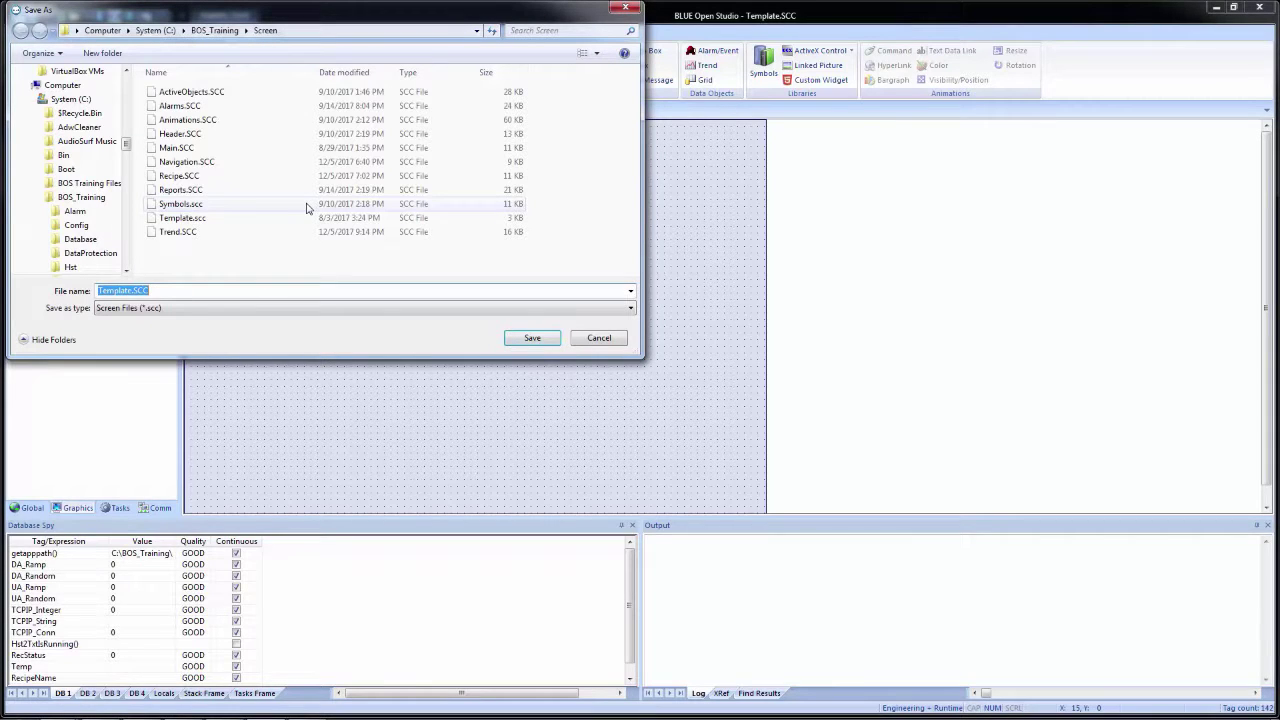
{"action": "type", "text": "ActiveX"}
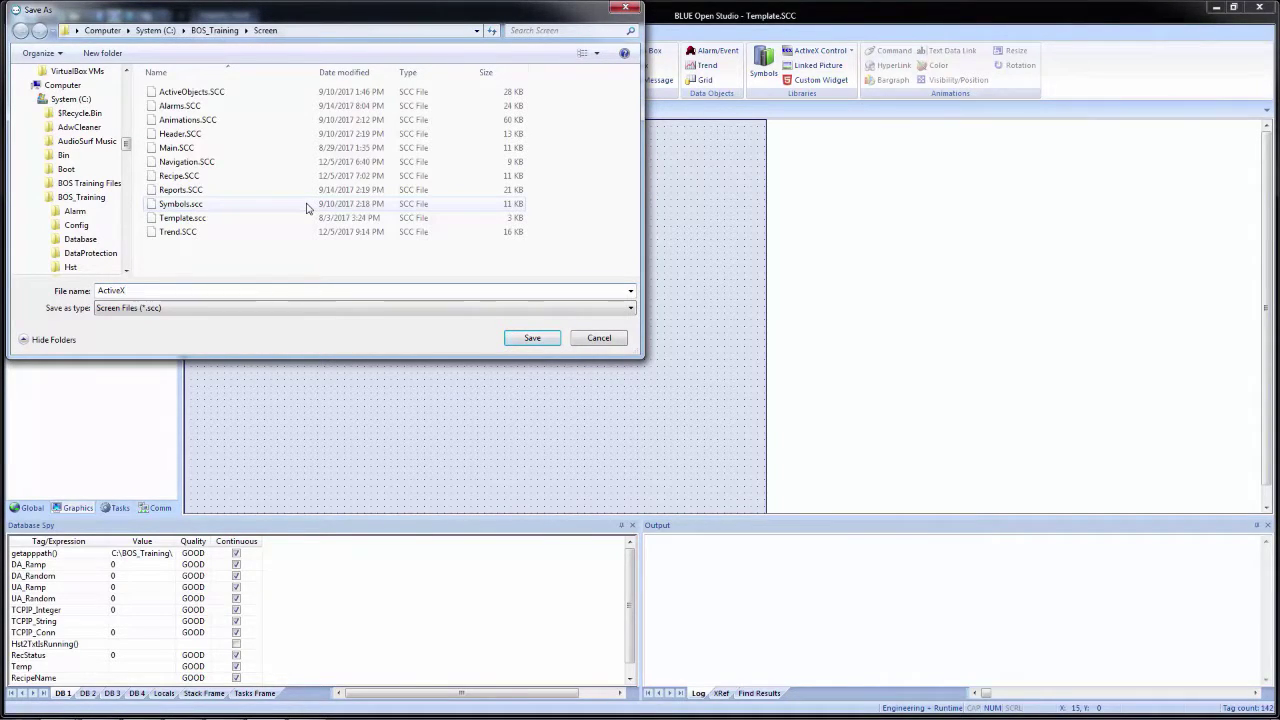
{"action": "key", "text": "Escape"}
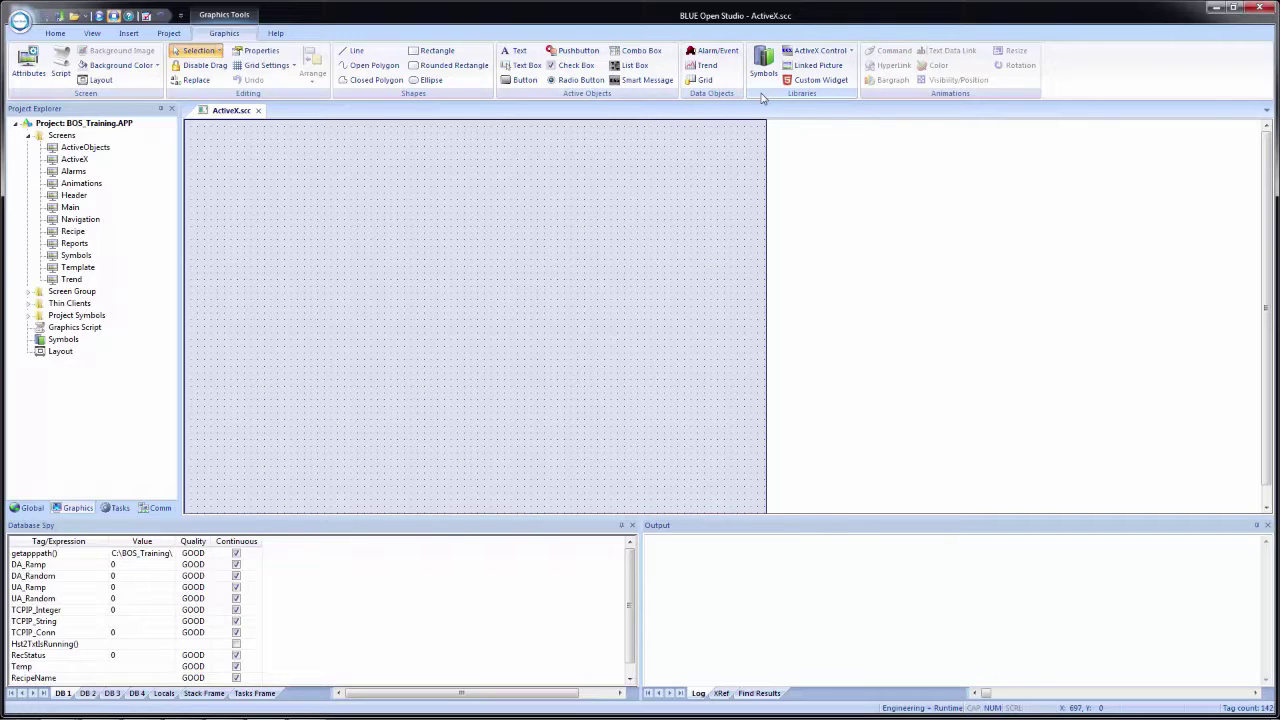
- Open the list of insertable ActiveX controls and examine the available entries and their library file paths
{"action": "left_click", "coordinate": [800, 55]}
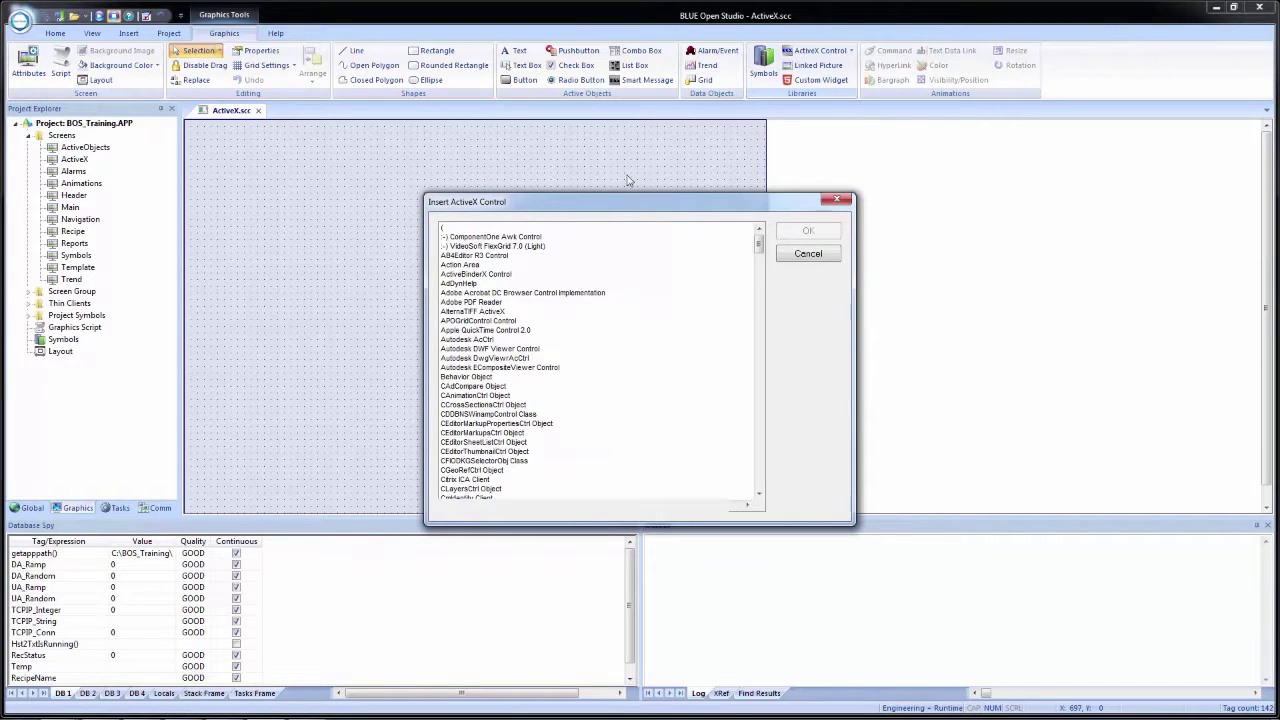
{"action": "left_click_drag", "start_coordinate": [623, 203], "coordinate": [609, 142]}
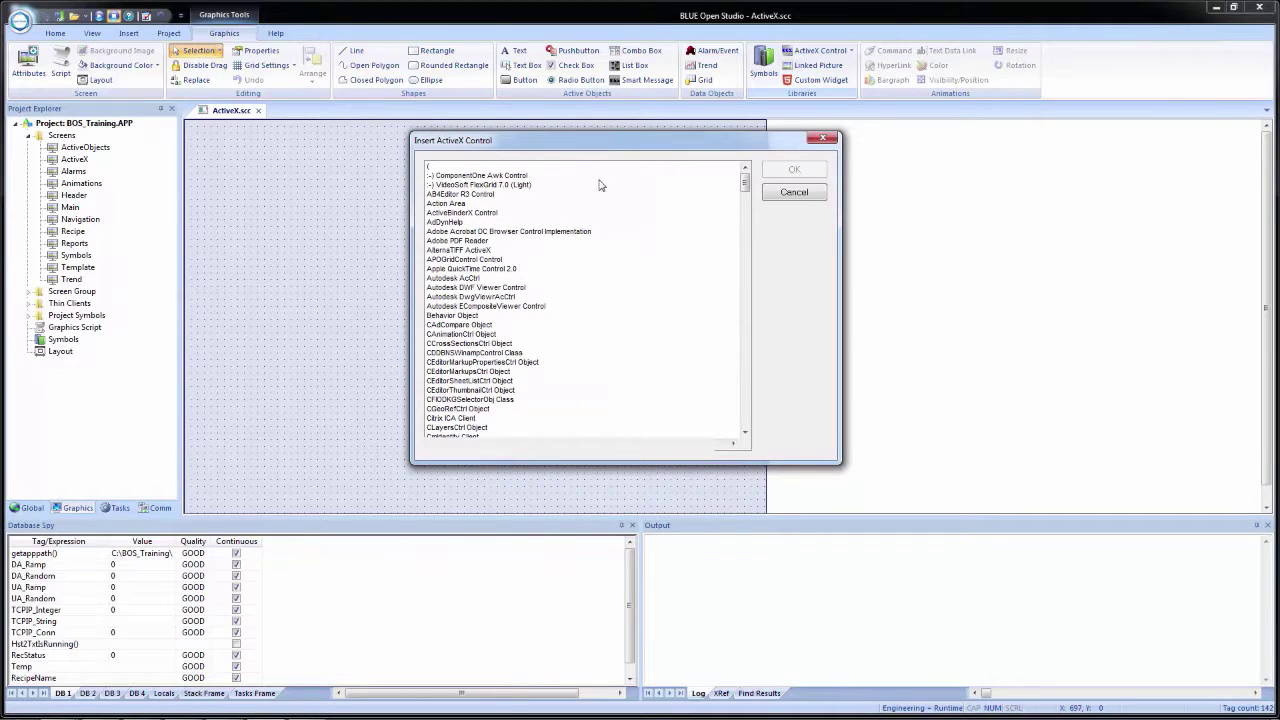
{"action": "left_click", "coordinate": [545, 268]}
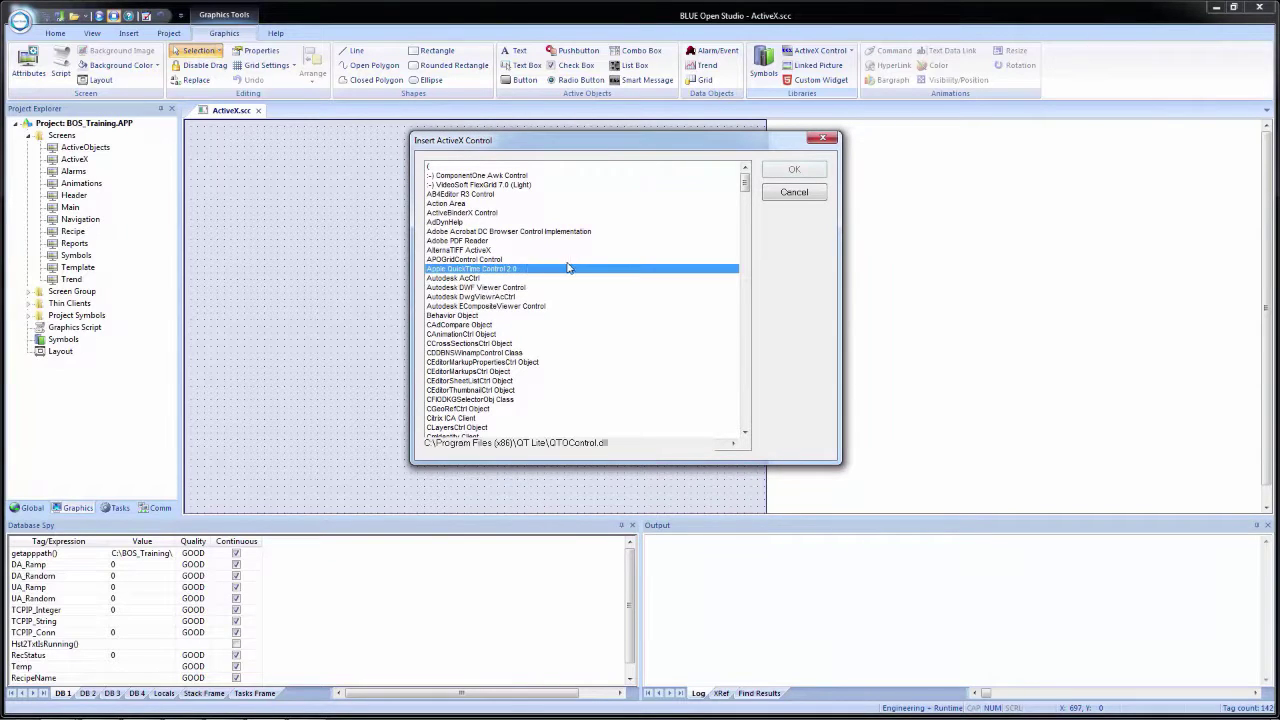
{"action": "scroll", "coordinate": [615, 295], "scroll_direction": "down", "scroll_amount": 15}
{"action": "scroll", "coordinate": [617, 296], "scroll_direction": "down", "scroll_amount": 15}
{"action": "scroll", "coordinate": [617, 296], "scroll_direction": "down", "scroll_amount": 15}
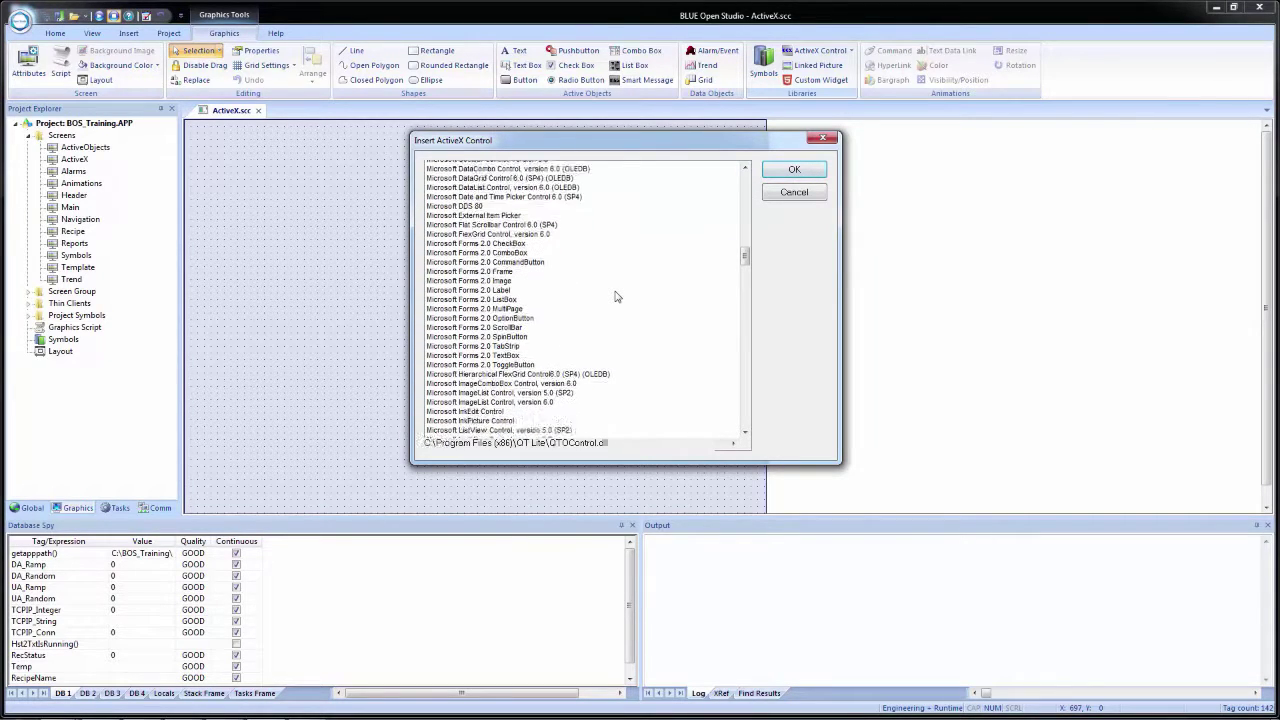
{"action": "scroll", "coordinate": [617, 296], "scroll_direction": "down", "scroll_amount": 2}
{"action": "left_click", "coordinate": [512, 292]}
{"action": "left_click", "coordinate": [490, 361]}
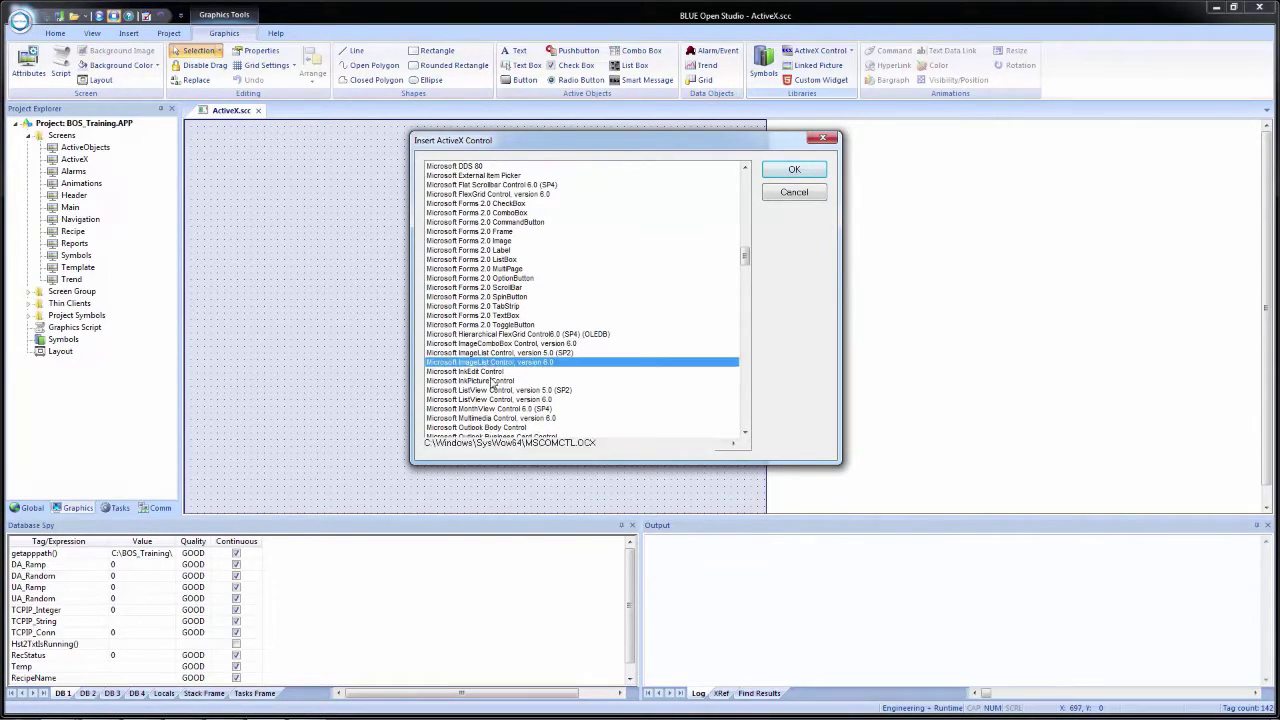
{"action": "left_click", "coordinate": [494, 400]}
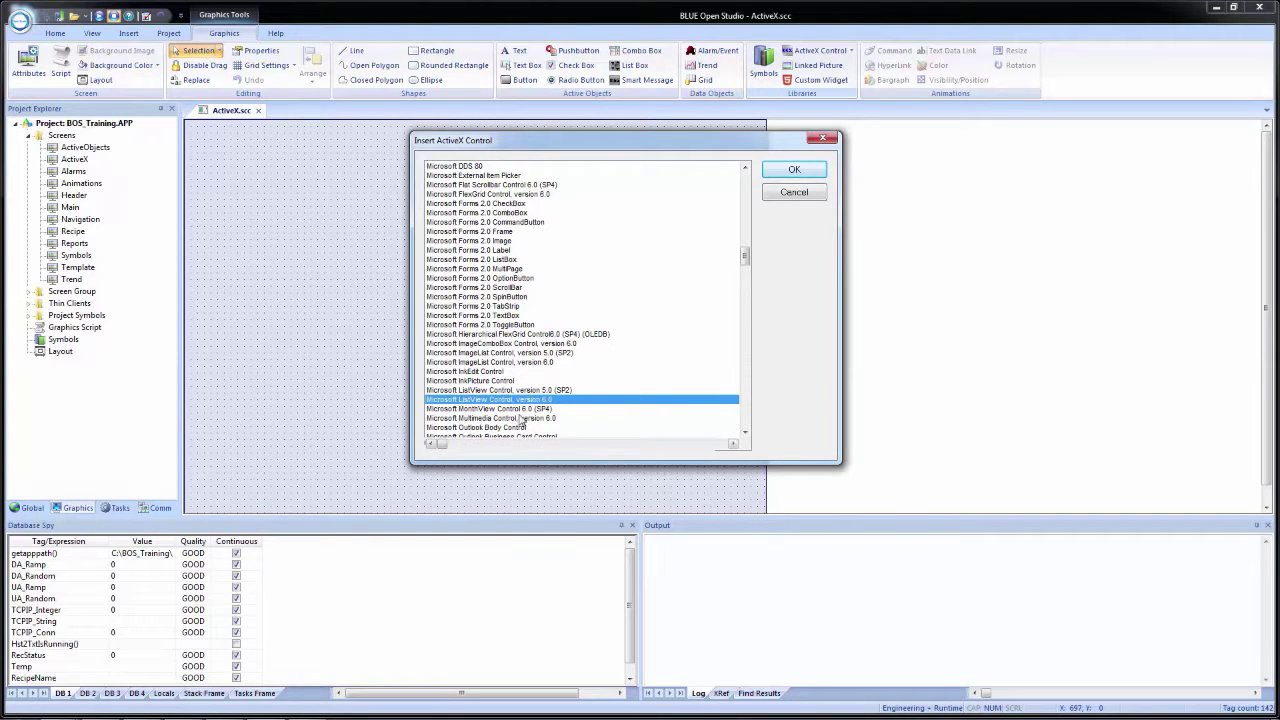
{"action": "left_click", "coordinate": [453, 363]}
{"action": "left_click", "coordinate": [466, 288]}
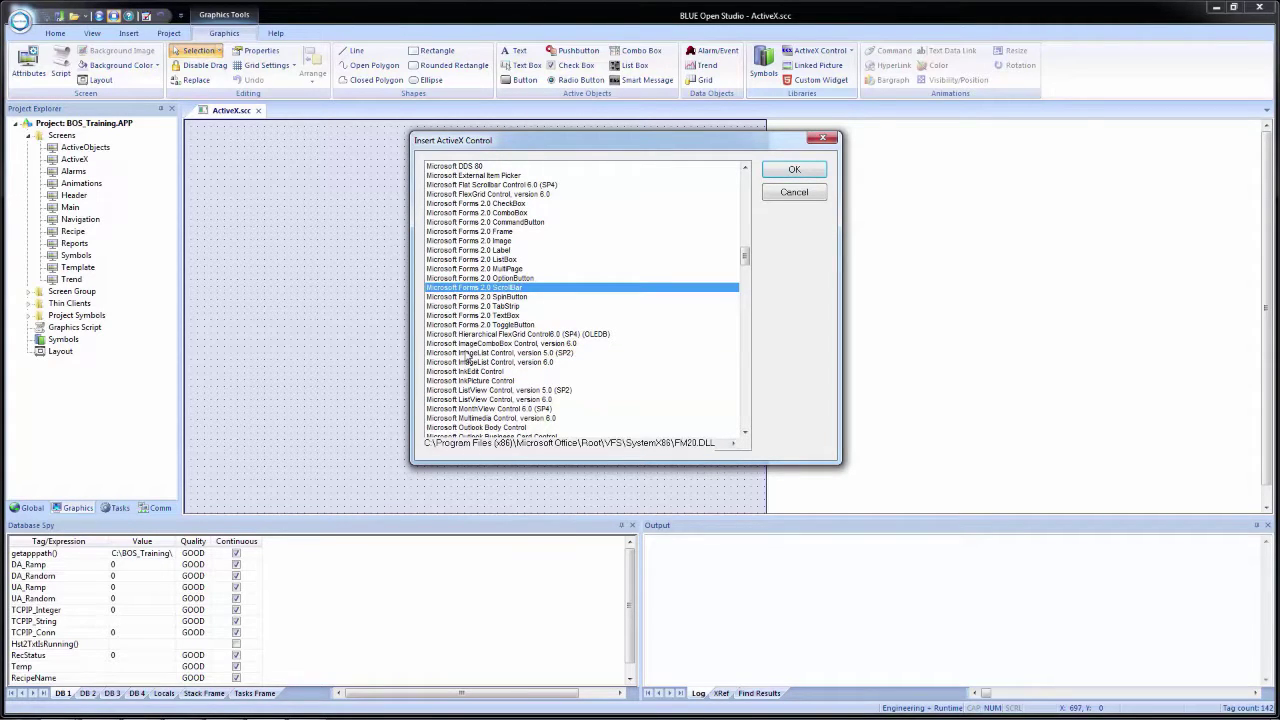
{"action": "scroll", "coordinate": [481, 341], "scroll_direction": "down", "scroll_amount": 4}
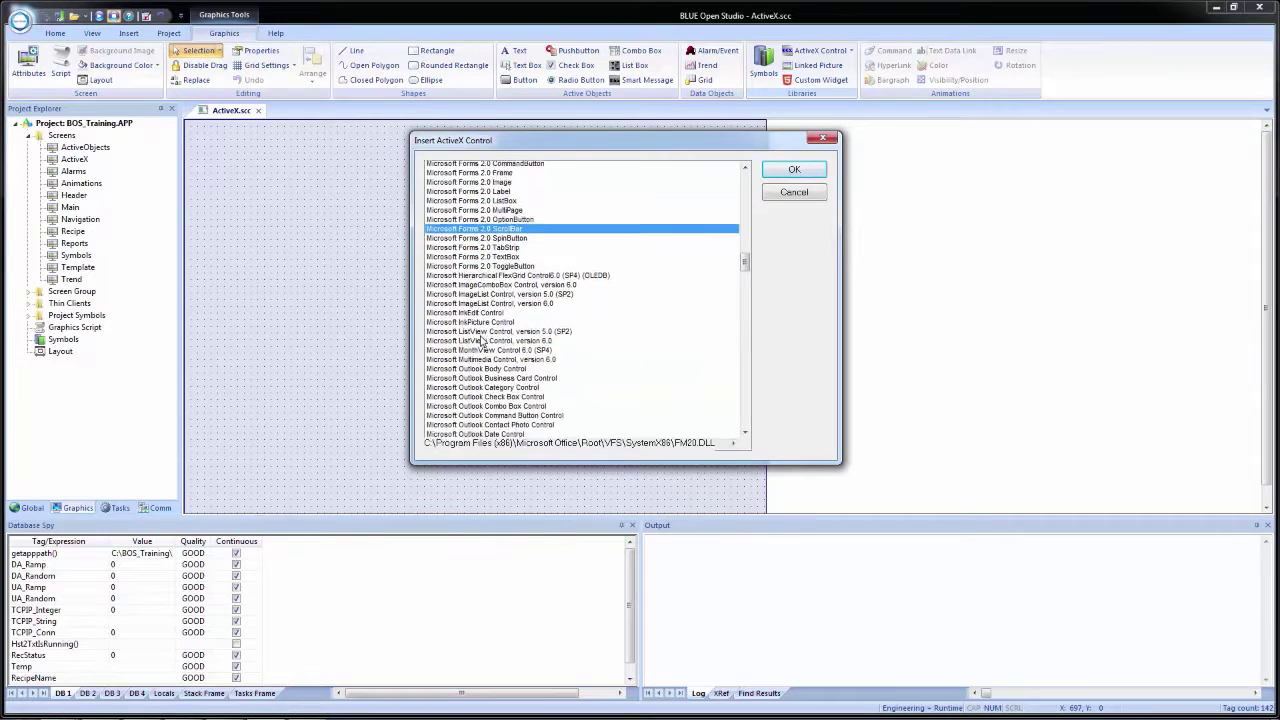
{"action": "left_click", "coordinate": [480, 260]}
{"action": "left_click", "coordinate": [471, 310]}
{"action": "left_click", "coordinate": [478, 399]}
{"action": "scroll", "coordinate": [478, 399], "scroll_direction": "down", "scroll_amount": 7}
{"action": "left_click", "coordinate": [481, 380]}
{"action": "scroll", "coordinate": [481, 385], "scroll_direction": "down", "scroll_amount": 8}
{"action": "left_click", "coordinate": [482, 389]}
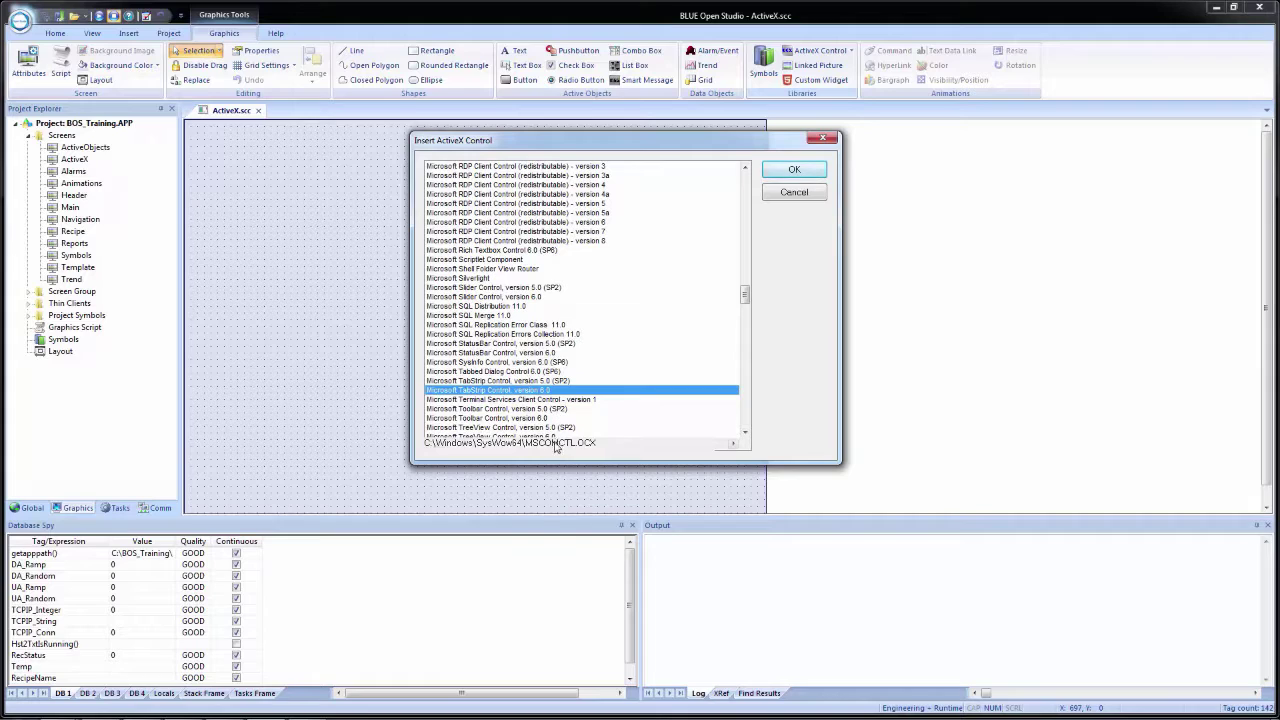
{"action": "left_click", "coordinate": [505, 241]}
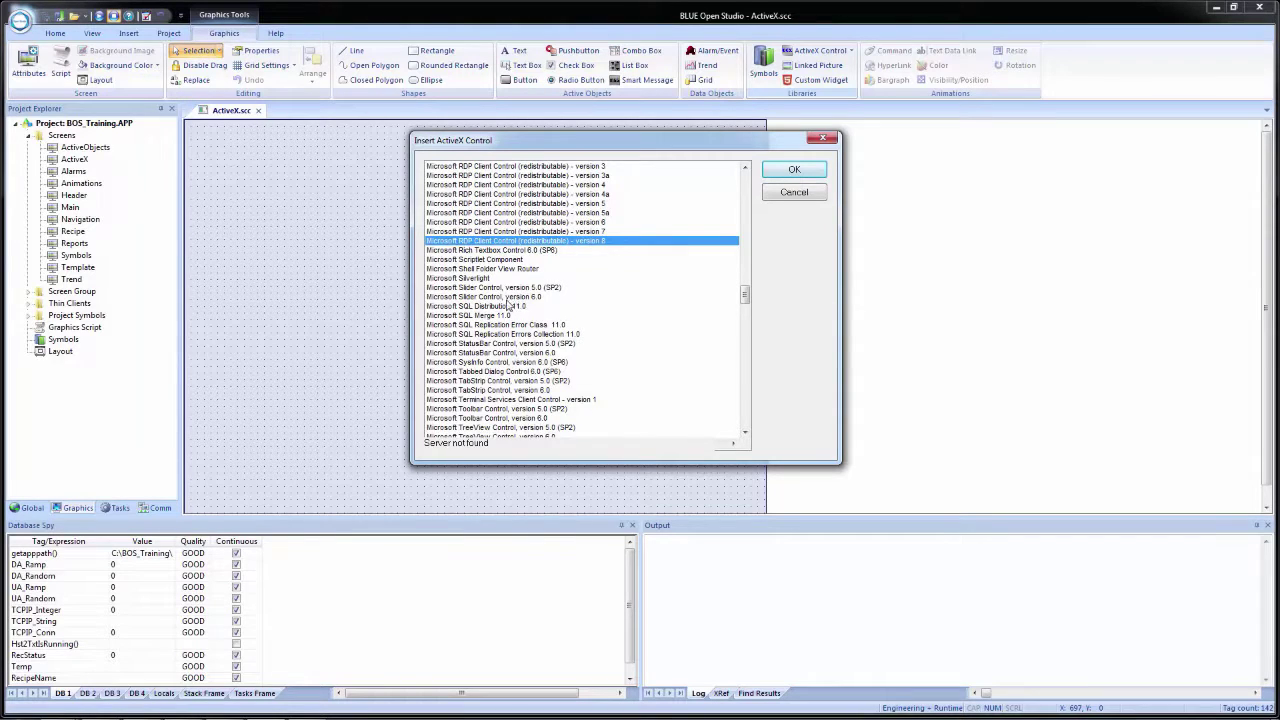
- Insert the Microsoft Slider Control, version 6.0, and move it to about X 10, Y 160 on the ActiveX screen
{"action": "scroll", "coordinate": [513, 305], "scroll_direction": "up", "scroll_amount": 1}
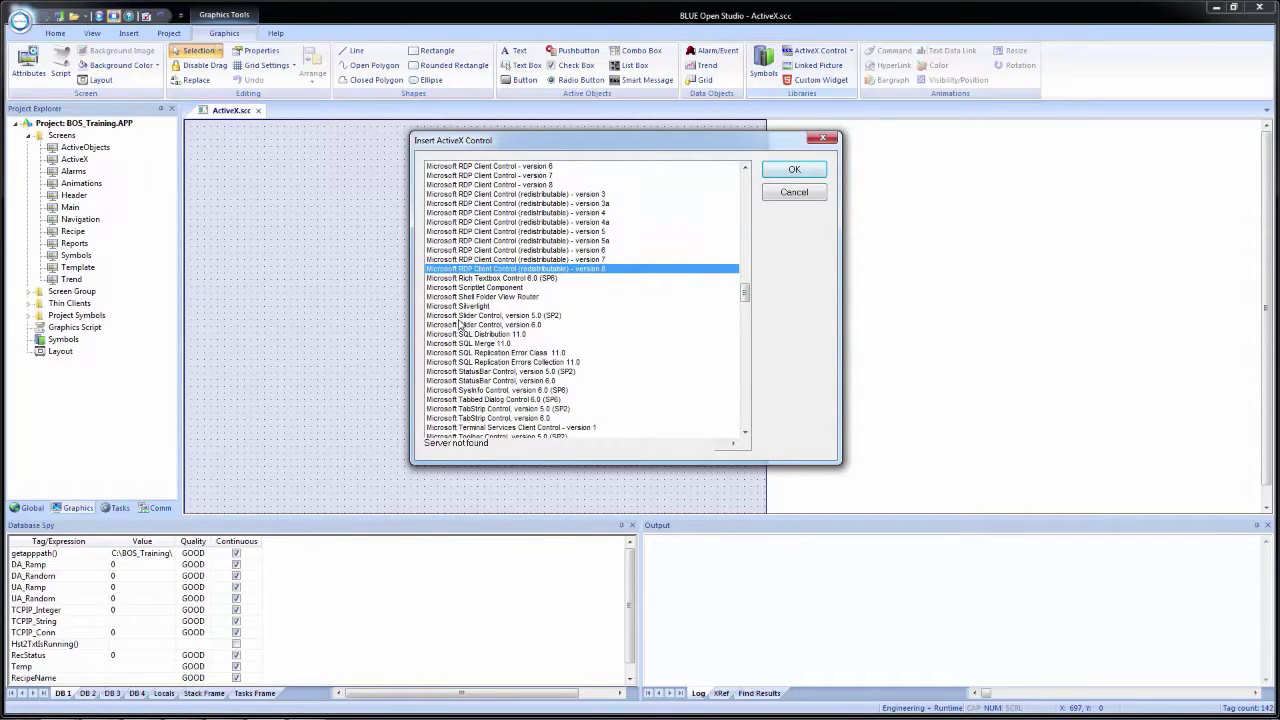
{"action": "left_click", "coordinate": [488, 326]}
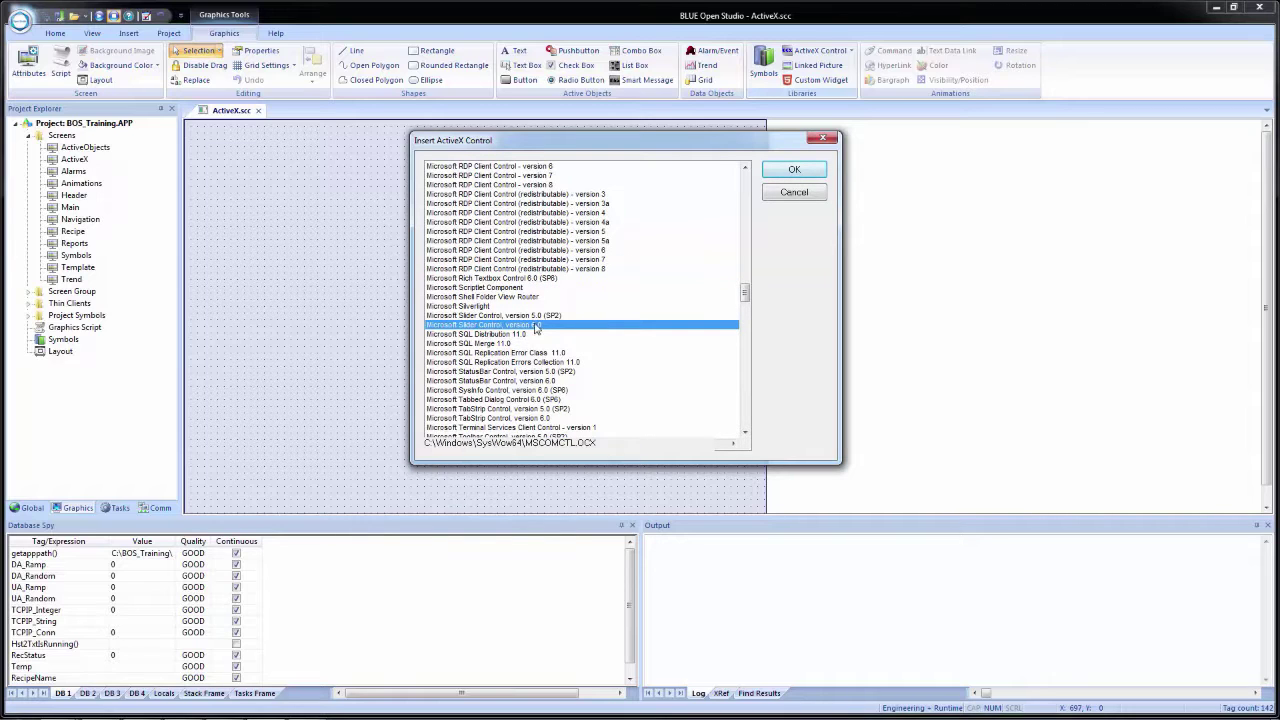
{"action": "left_click", "coordinate": [788, 174]}
{"action": "left_click_drag", "start_coordinate": [236, 149], "coordinate": [229, 256]}
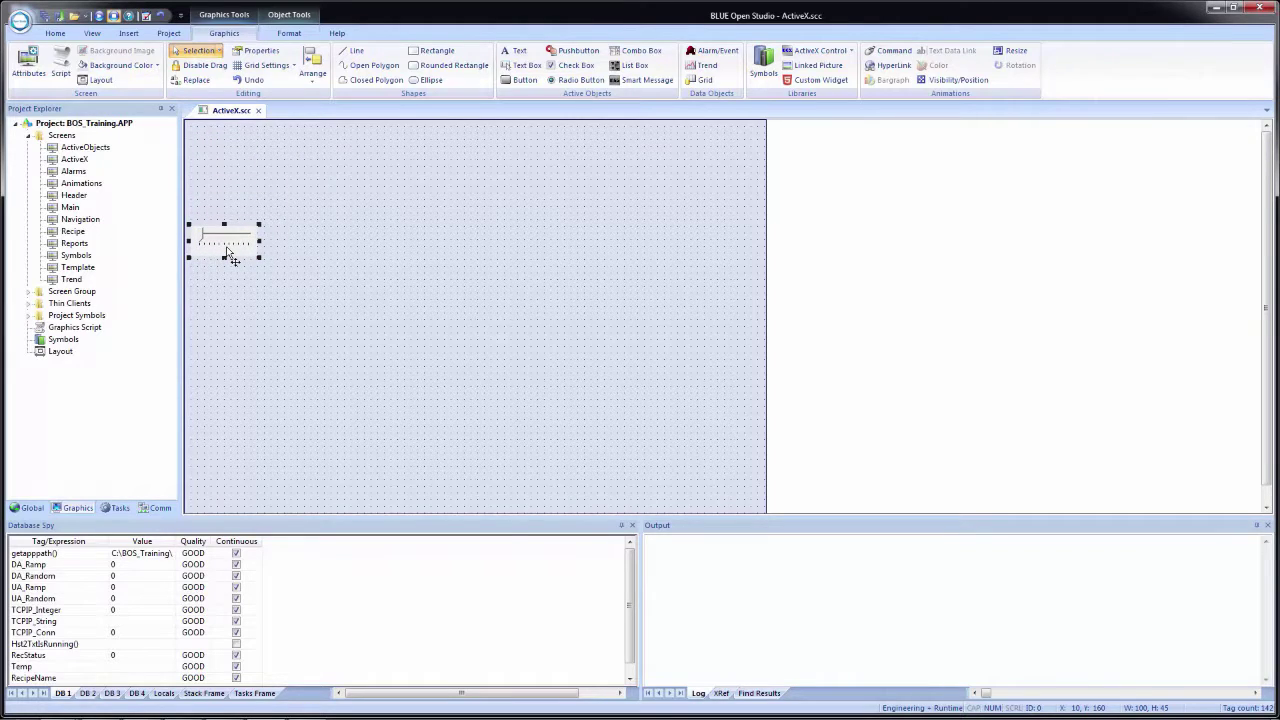
- Open the slider's object properties and try to name the control "MS Slider 1"
{"action": "double_click", "coordinate": [229, 256]}
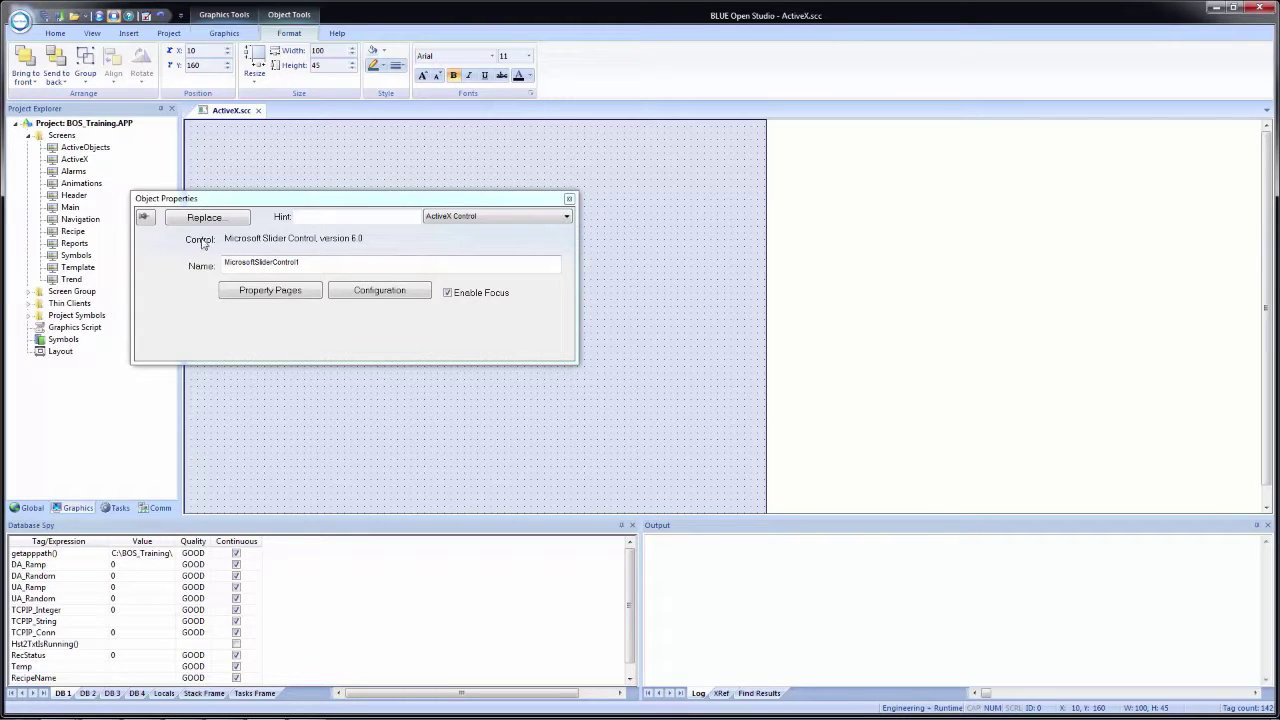
{"action": "double_click", "coordinate": [320, 261]}
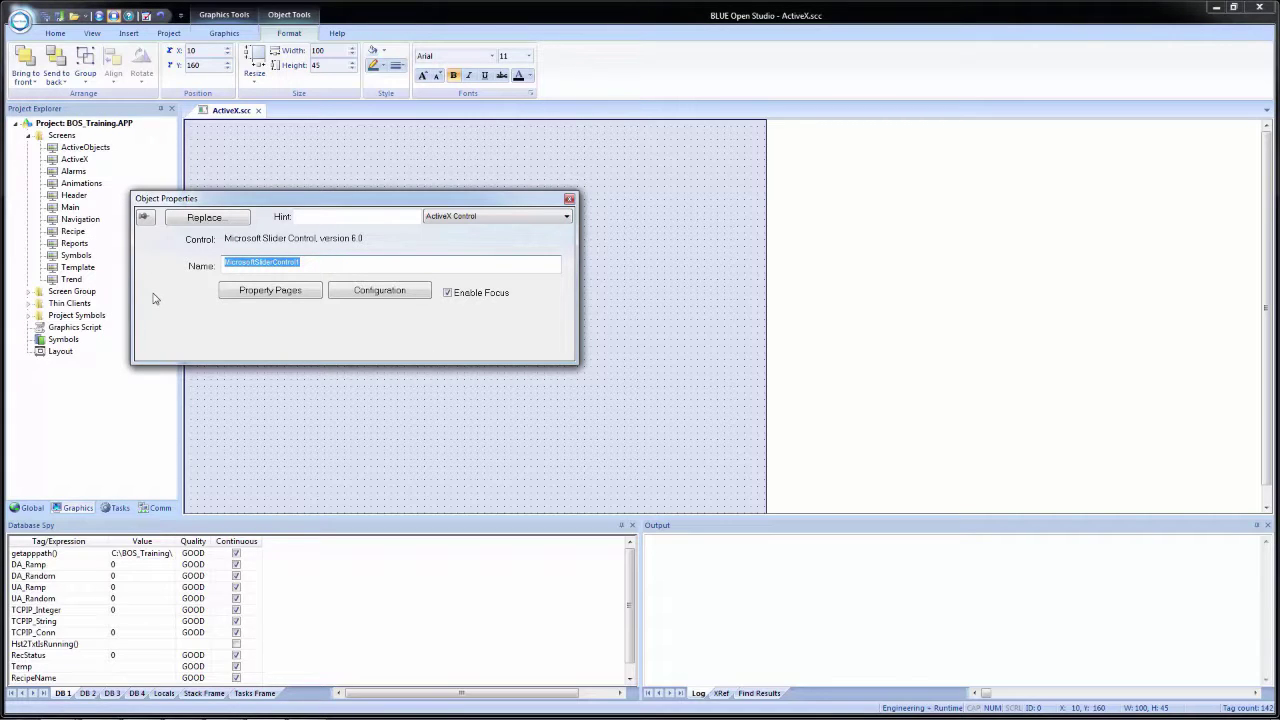
{"action": "type", "text": "MS Slider 1"}
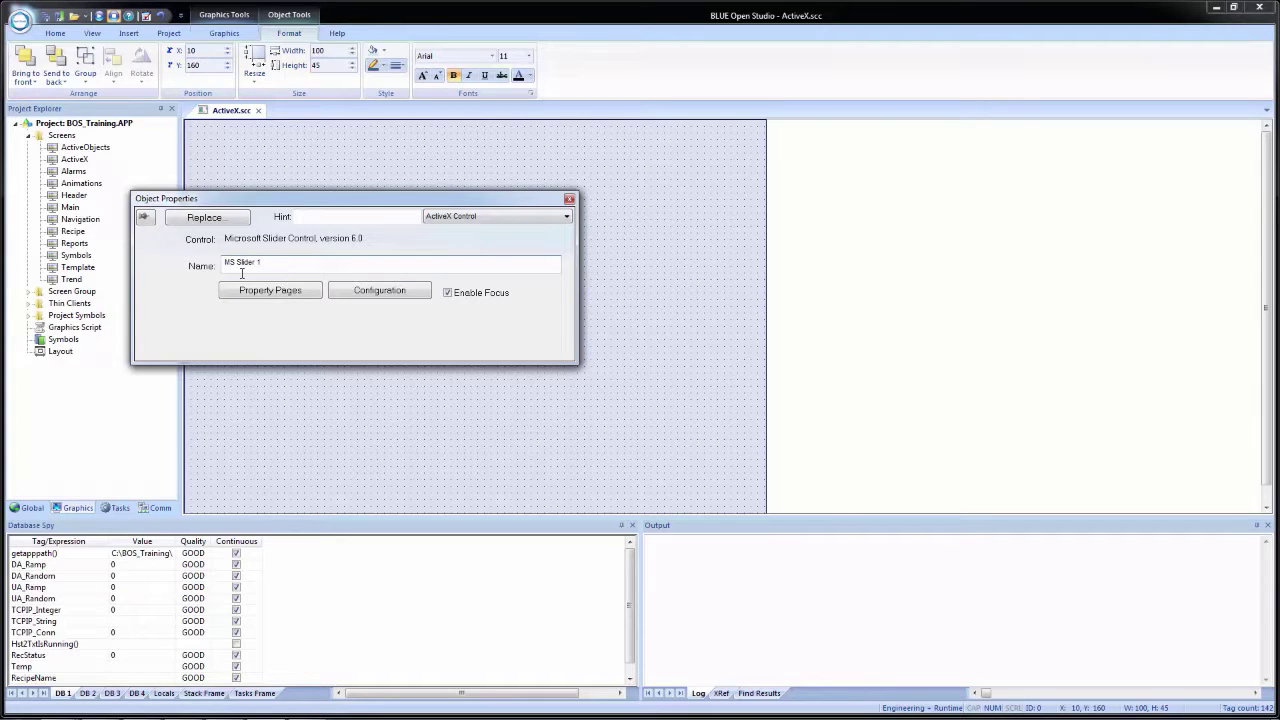
{"action": "left_click", "coordinate": [262, 292]}
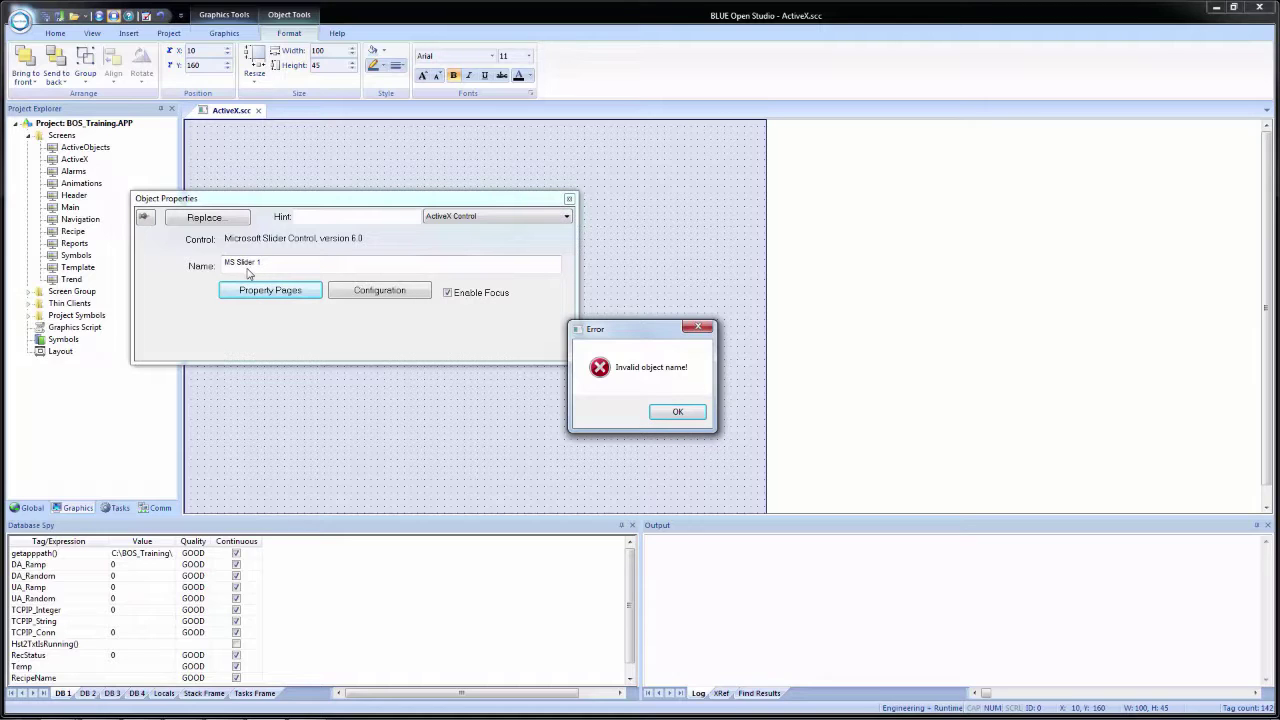
{"action": "left_click", "coordinate": [677, 412]}
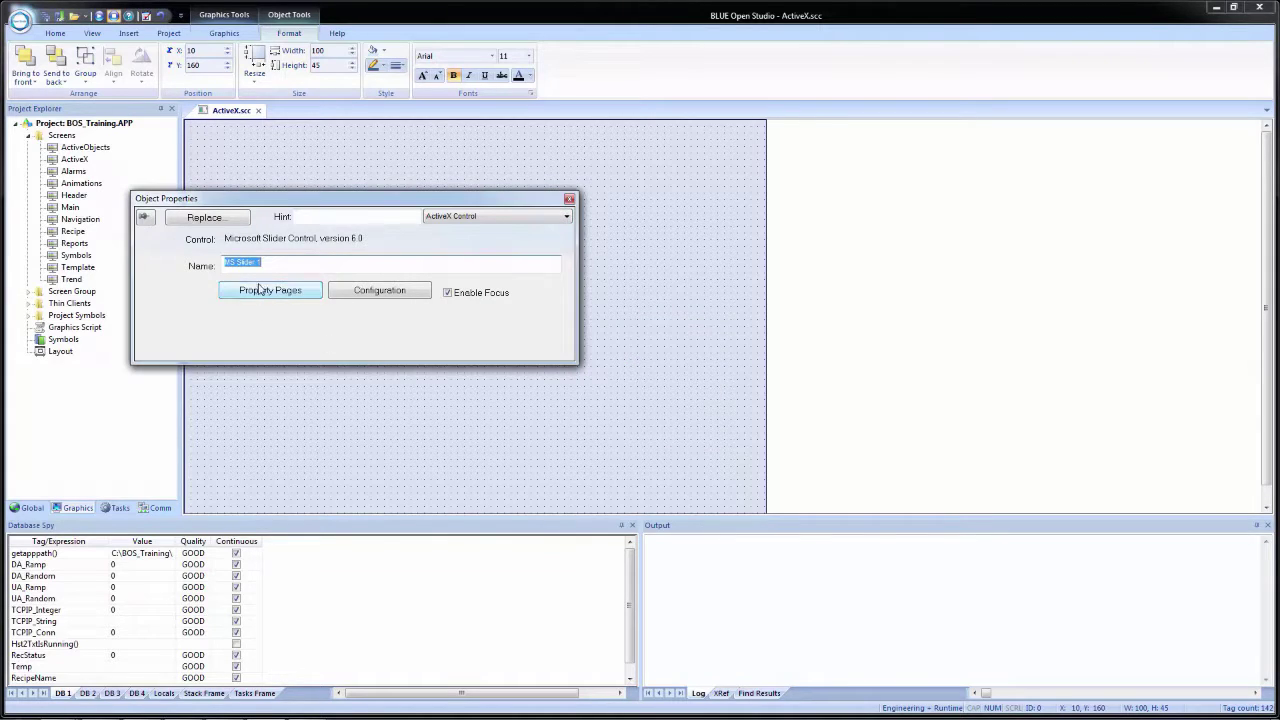
- Remove the spaces from the slider's object name so it reads MSSlider1
{"action": "left_click", "coordinate": [237, 262]}
{"action": "key", "text": "BackSpace"}
{"action": "left_click", "coordinate": [252, 264]}
{"action": "key", "text": "BackSpace"}
{"action": "left_click", "coordinate": [345, 216]}
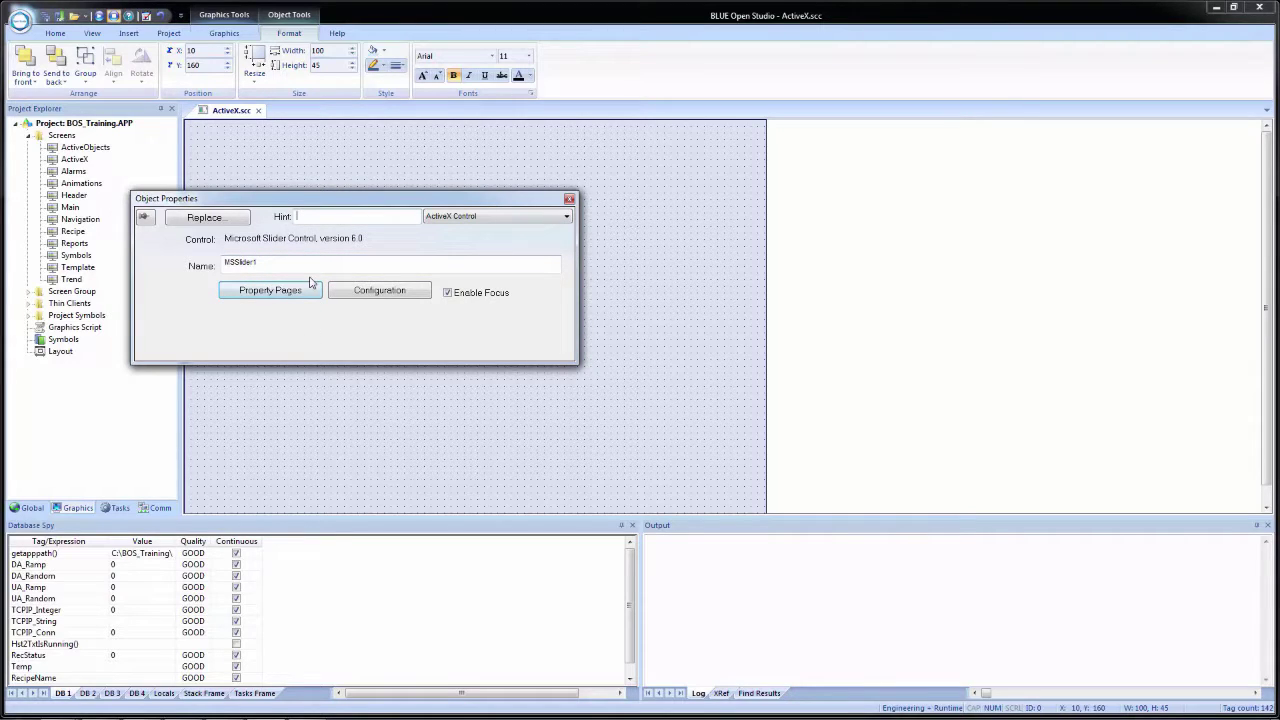
- Set the slider's Max value to 100 in its property pages and apply the change
{"action": "left_click", "coordinate": [268, 290]}
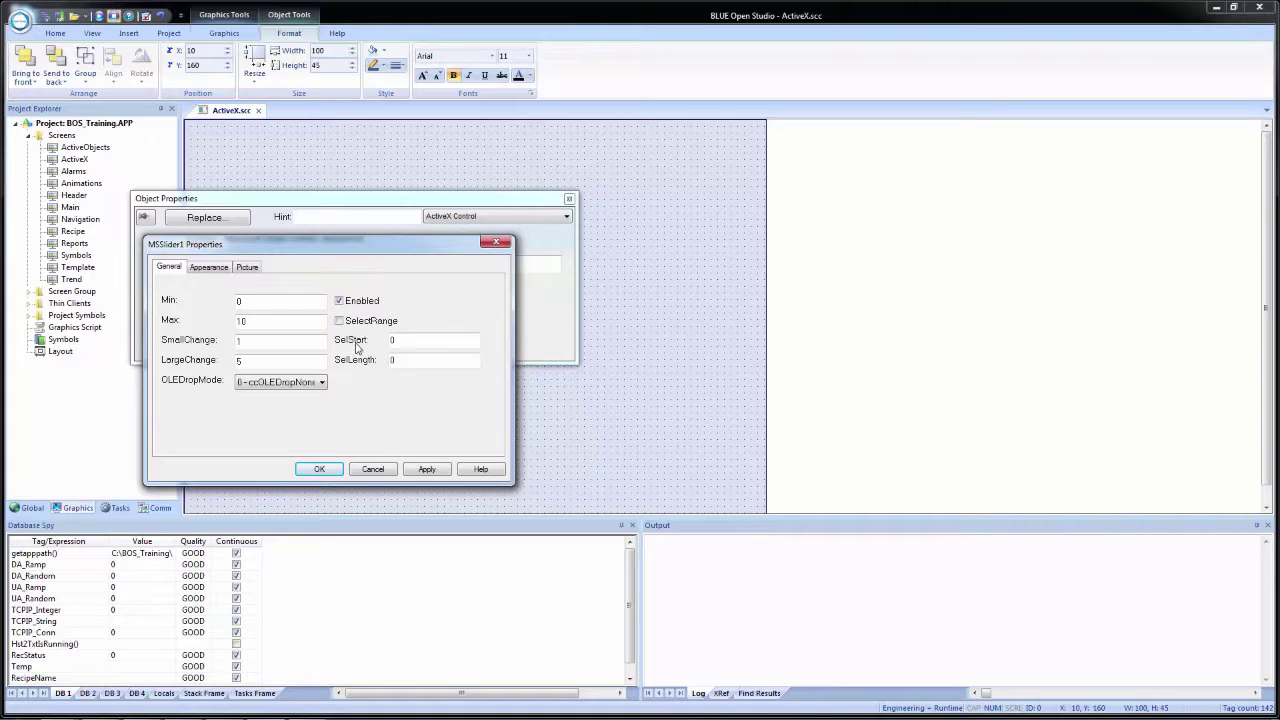
{"action": "right_click", "coordinate": [417, 361]}
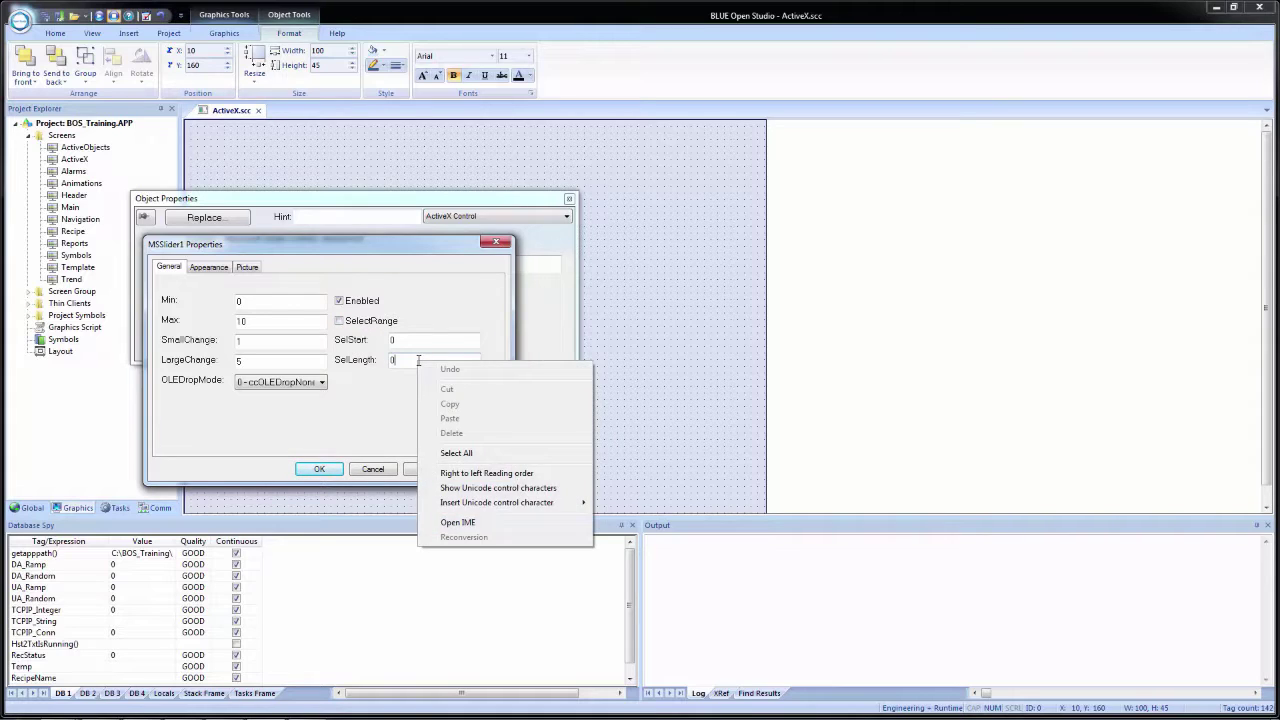
{"action": "left_click", "coordinate": [282, 309]}
{"action": "left_click", "coordinate": [268, 319]}
{"action": "right_click", "coordinate": [266, 319]}
{"action": "left_click", "coordinate": [258, 321]}
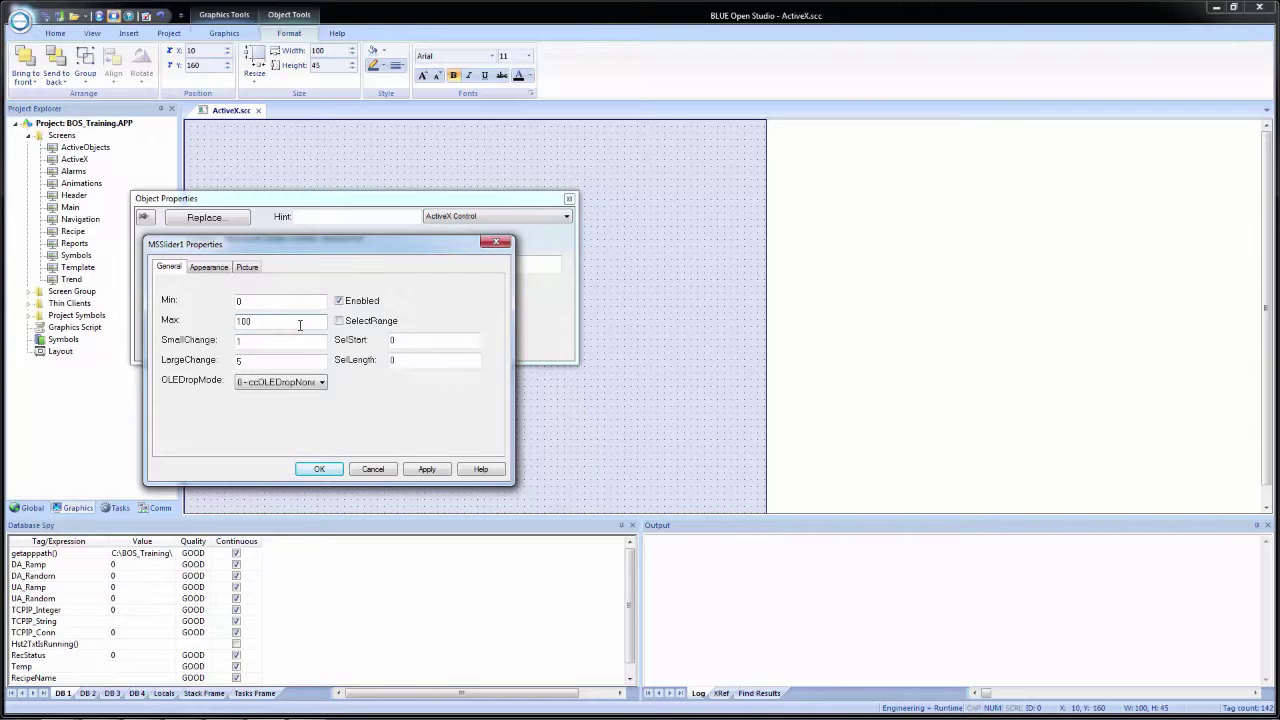
{"action": "left_click", "coordinate": [417, 471]}
- Examine the orientation, tick style and mouse pointer choices in the slider's appearance properties
{"action": "left_click", "coordinate": [211, 270]}
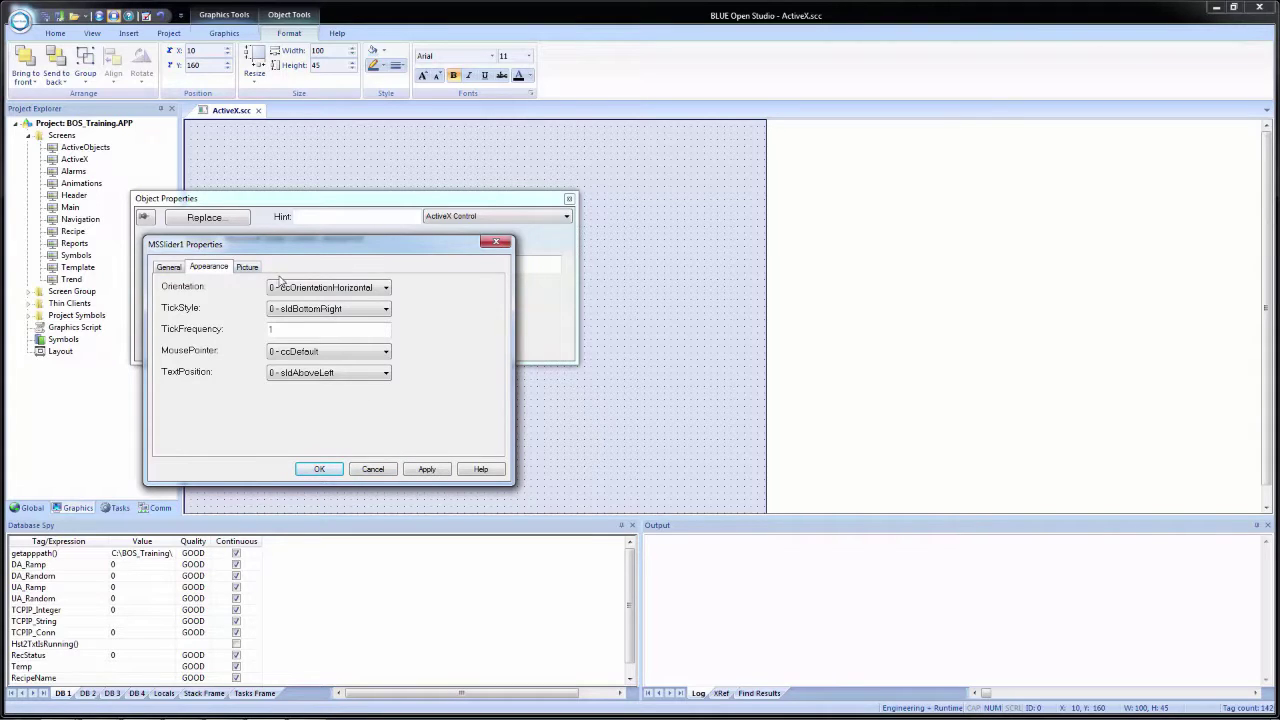
{"action": "left_click", "coordinate": [318, 290]}
{"action": "left_click", "coordinate": [330, 297]}
{"action": "left_click", "coordinate": [296, 308]}
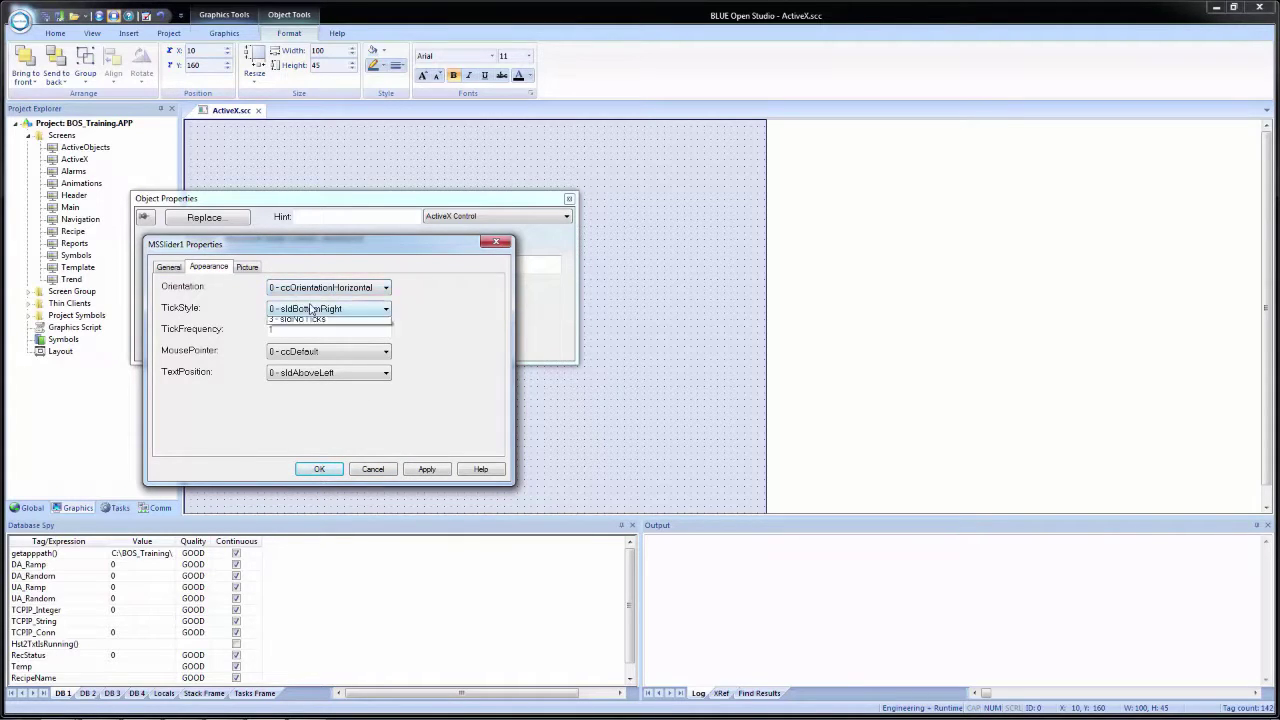
{"action": "left_click", "coordinate": [366, 309]}
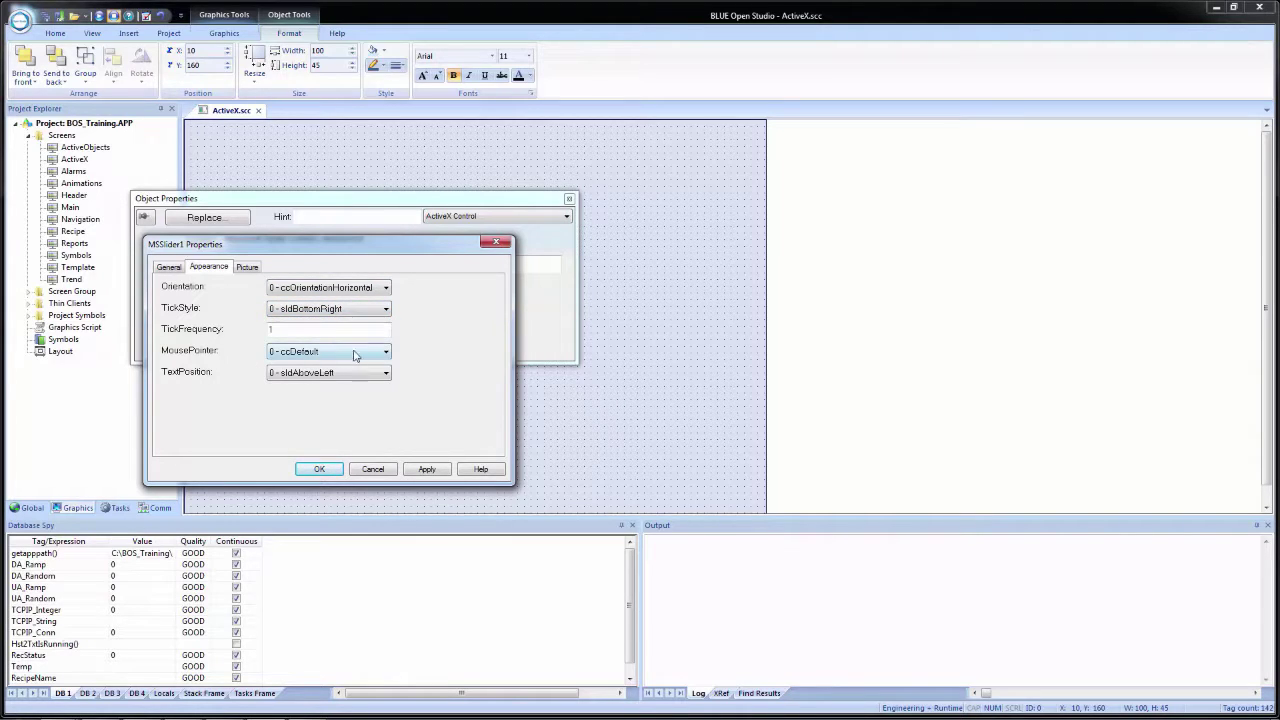
{"action": "left_click", "coordinate": [345, 359]}
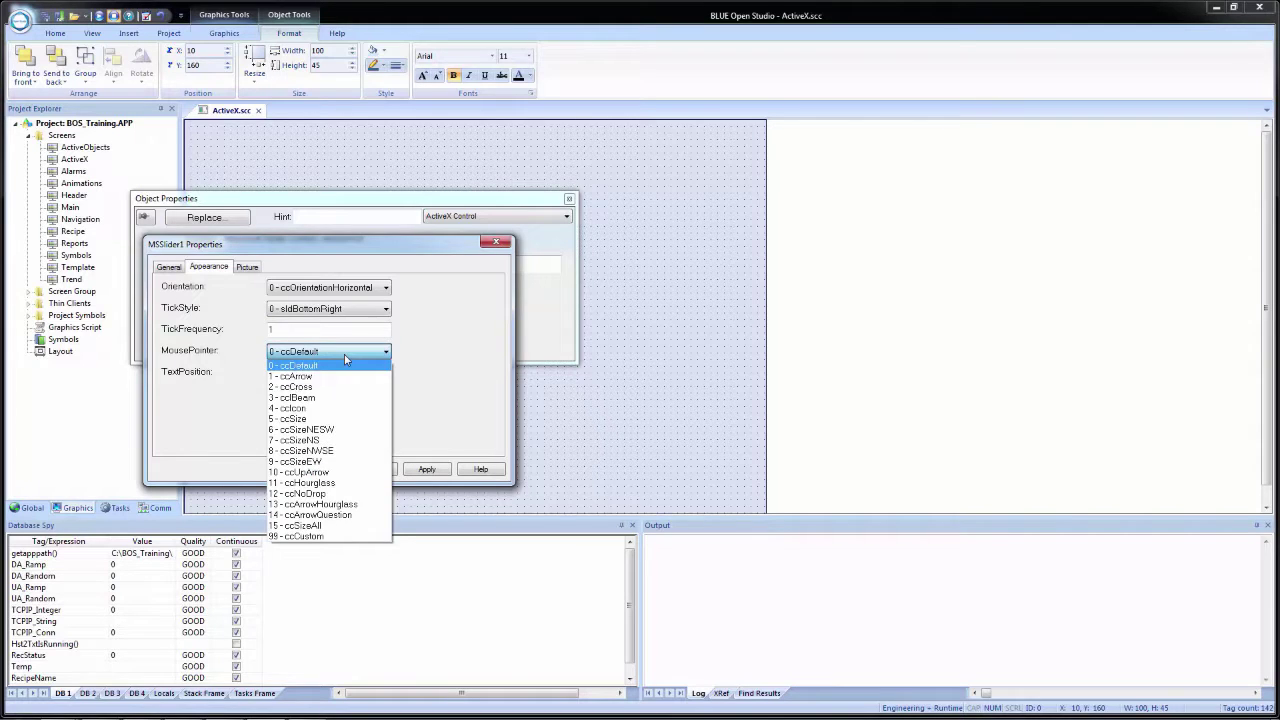
{"action": "left_click", "coordinate": [344, 354]}
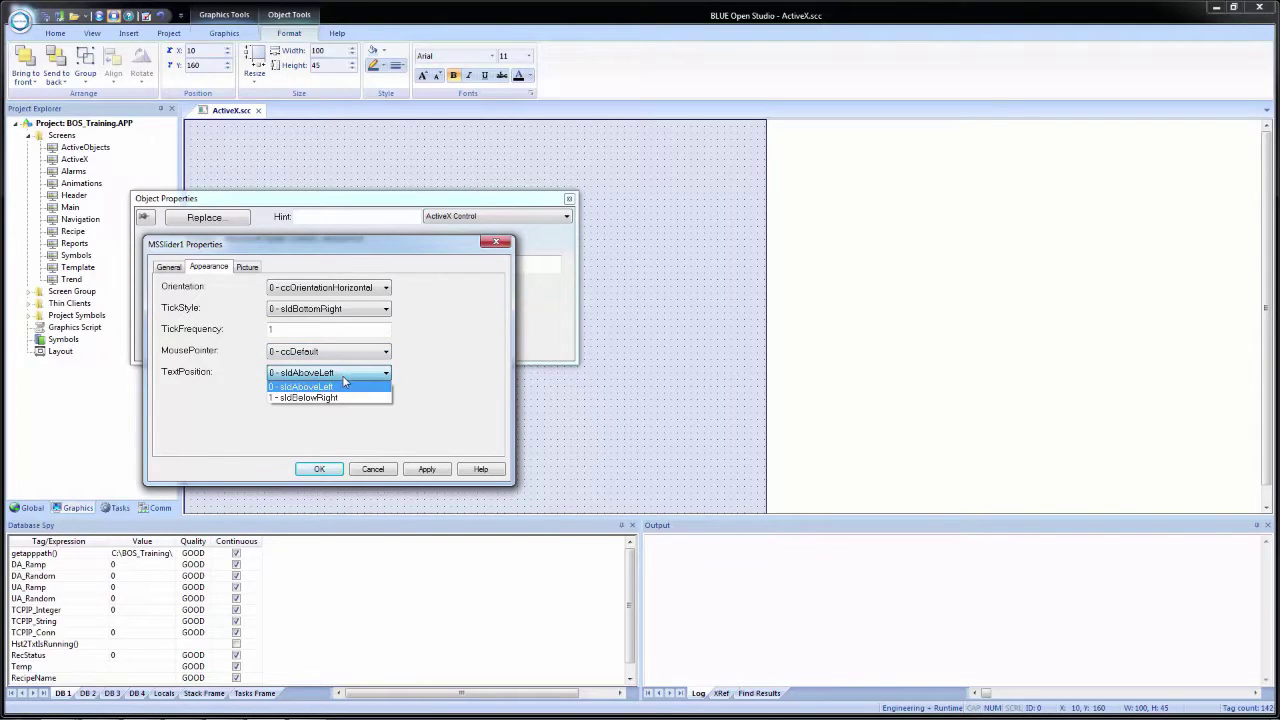
- Set the slider's TextPosition to 1 - sldBelowRight, check the picture settings, and accept the properties
{"action": "left_click", "coordinate": [306, 397]}
{"action": "left_click", "coordinate": [246, 268]}
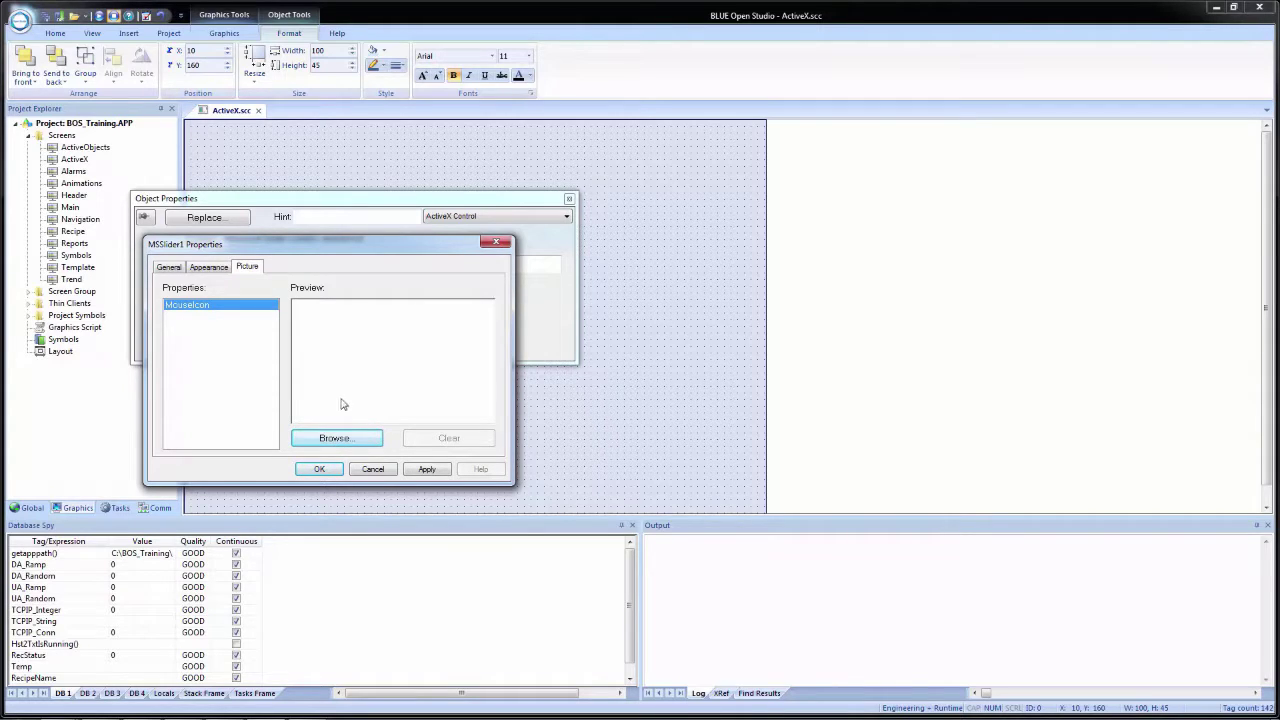
{"action": "left_click", "coordinate": [209, 268]}
{"action": "left_click", "coordinate": [168, 267]}
{"action": "left_click", "coordinate": [316, 469]}
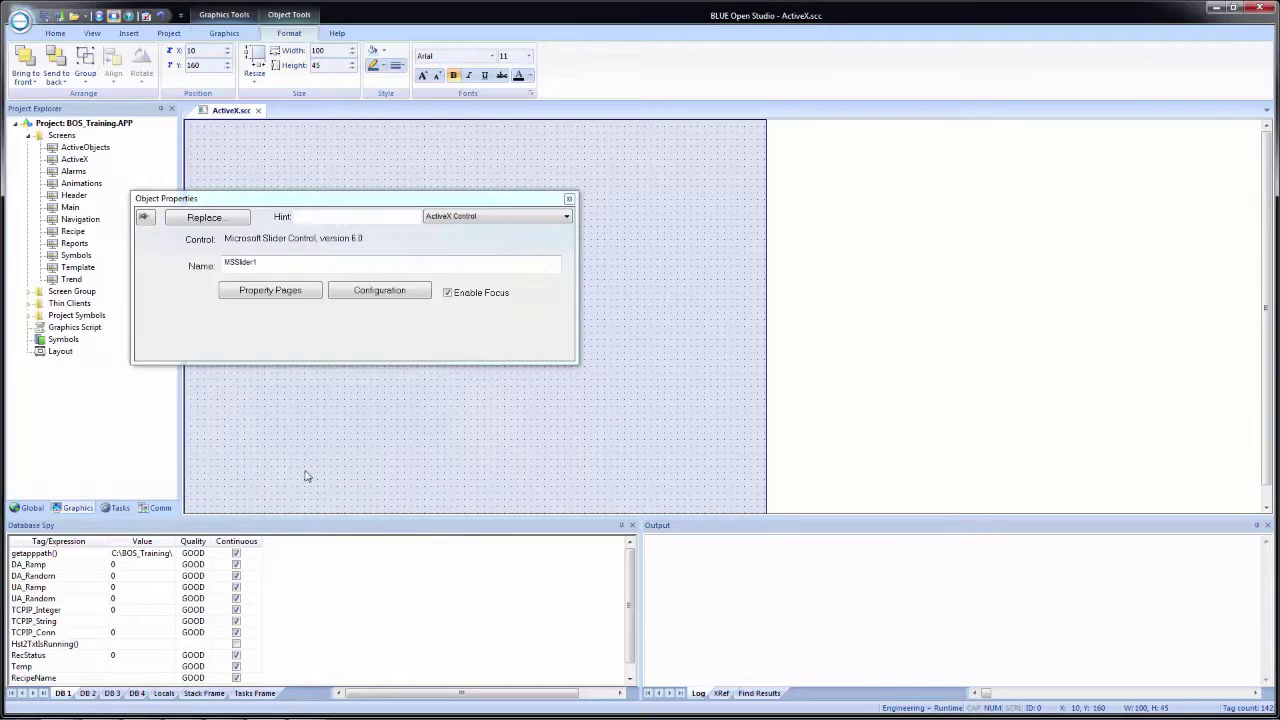
- Open the slider's configuration and examine its available properties, methods and events
{"action": "left_click", "coordinate": [379, 291]}
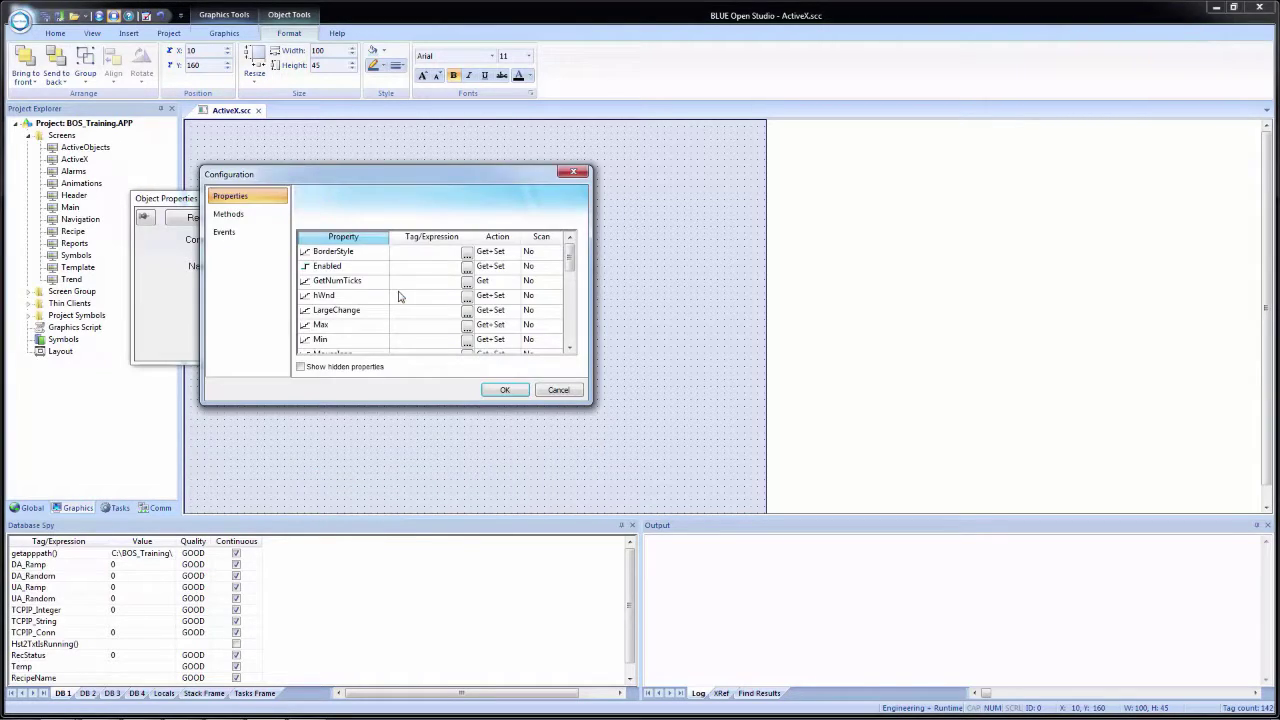
{"action": "left_click", "coordinate": [258, 216]}
{"action": "left_click", "coordinate": [256, 234]}
{"action": "left_click", "coordinate": [256, 205]}
{"action": "left_click", "coordinate": [330, 259]}
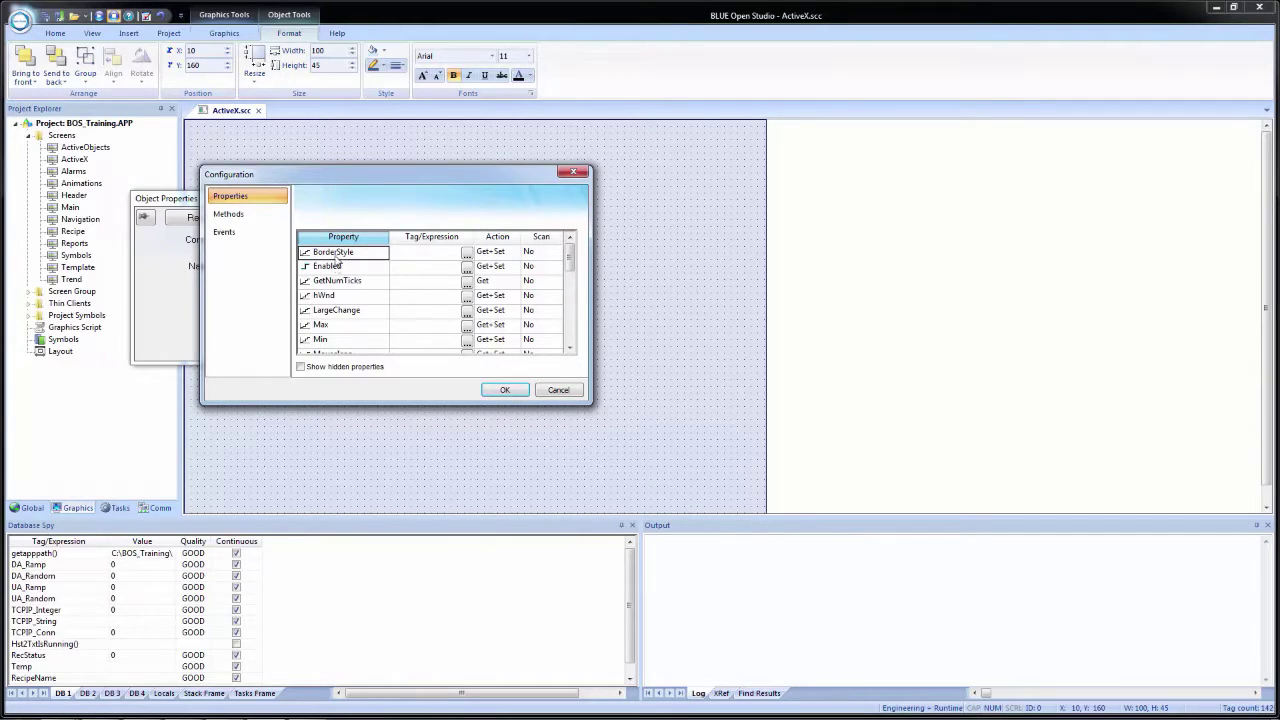
- Examine the slider's configurable properties from BorderStyle down to Value
{"action": "left_click", "coordinate": [336, 270]}
{"action": "key", "text": "Down"}
{"action": "key", "text": "Down"}
{"action": "key", "text": "Down"}
{"action": "key", "text": "Down"}
{"action": "key", "text": "Down"}
{"action": "key", "text": "Down"}
{"action": "key", "text": "Down"}
{"action": "key", "text": "Down"}
{"action": "key", "text": "Down"}
{"action": "key", "text": "Down"}
{"action": "key", "text": "Down"}
{"action": "key", "text": "Down"}
{"action": "key", "text": "Down"}
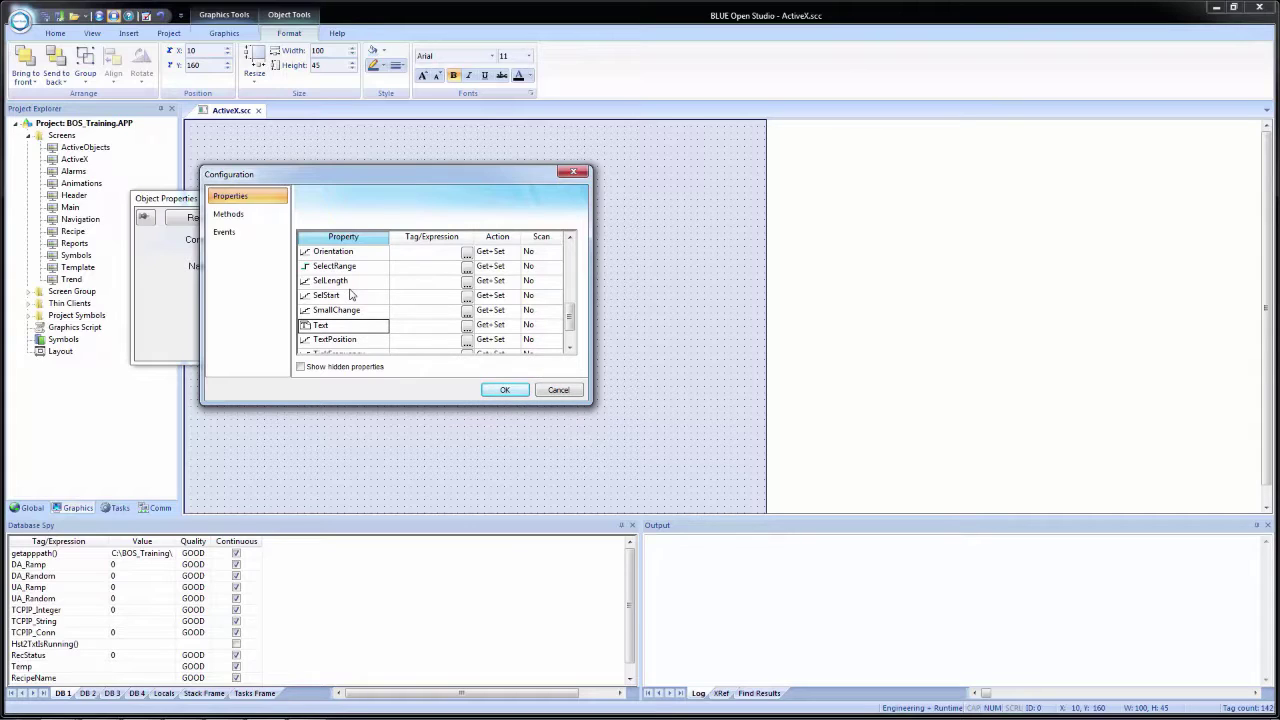
{"action": "scroll", "coordinate": [360, 310], "scroll_direction": "down", "scroll_amount": 1}
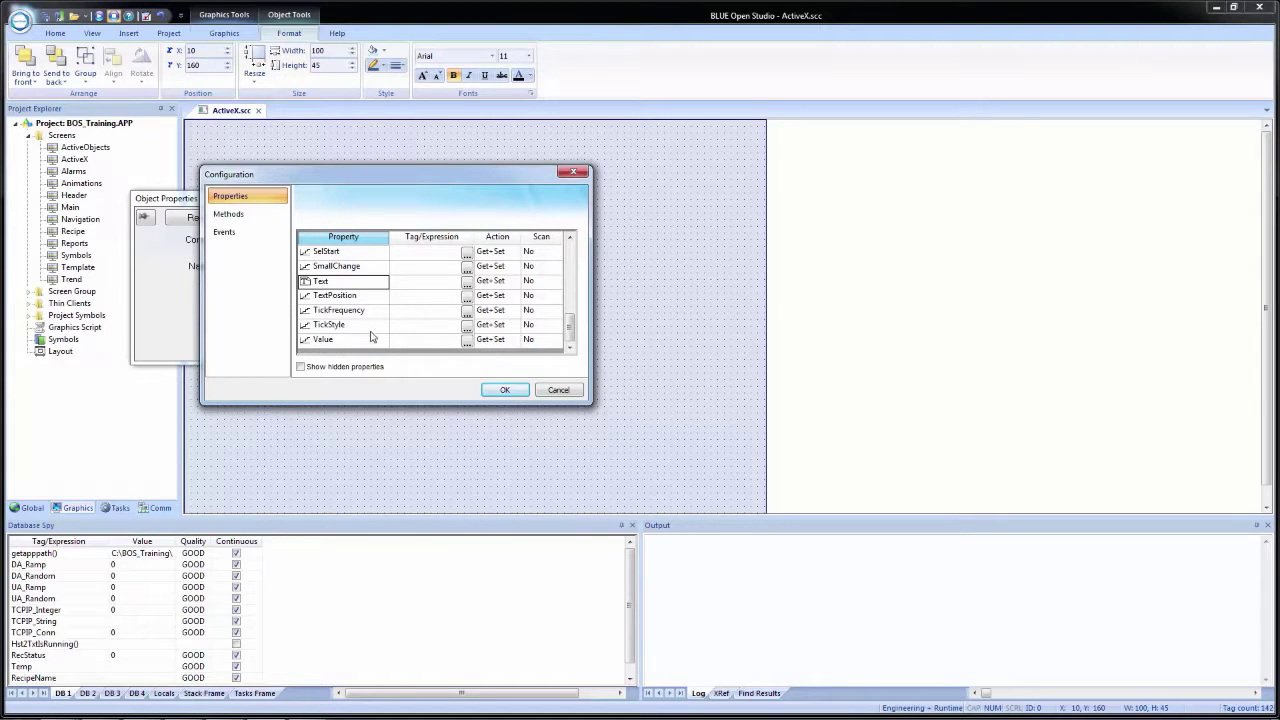
- Link the slider's Value property to the Temperature tag, finding it by searching for "tem" in the Object Finder
{"action": "left_click", "coordinate": [406, 345]}
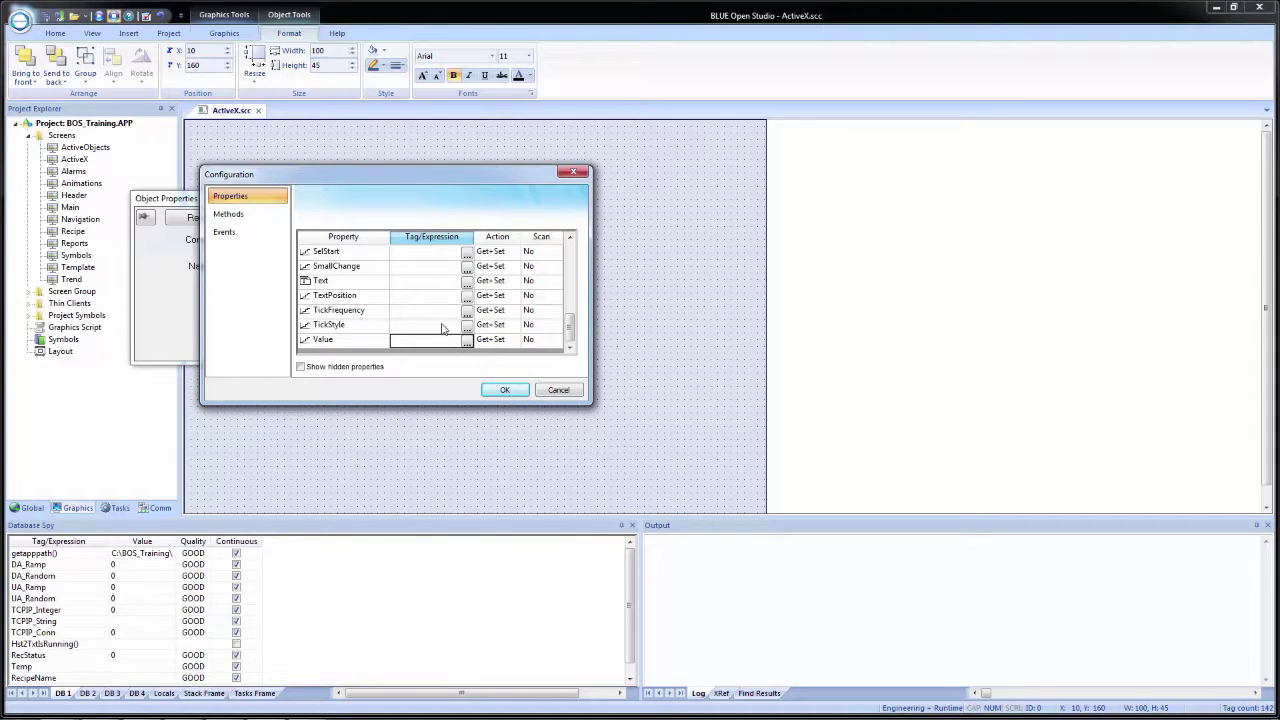
{"action": "left_click", "coordinate": [419, 344]}
{"action": "left_click", "coordinate": [466, 342]}
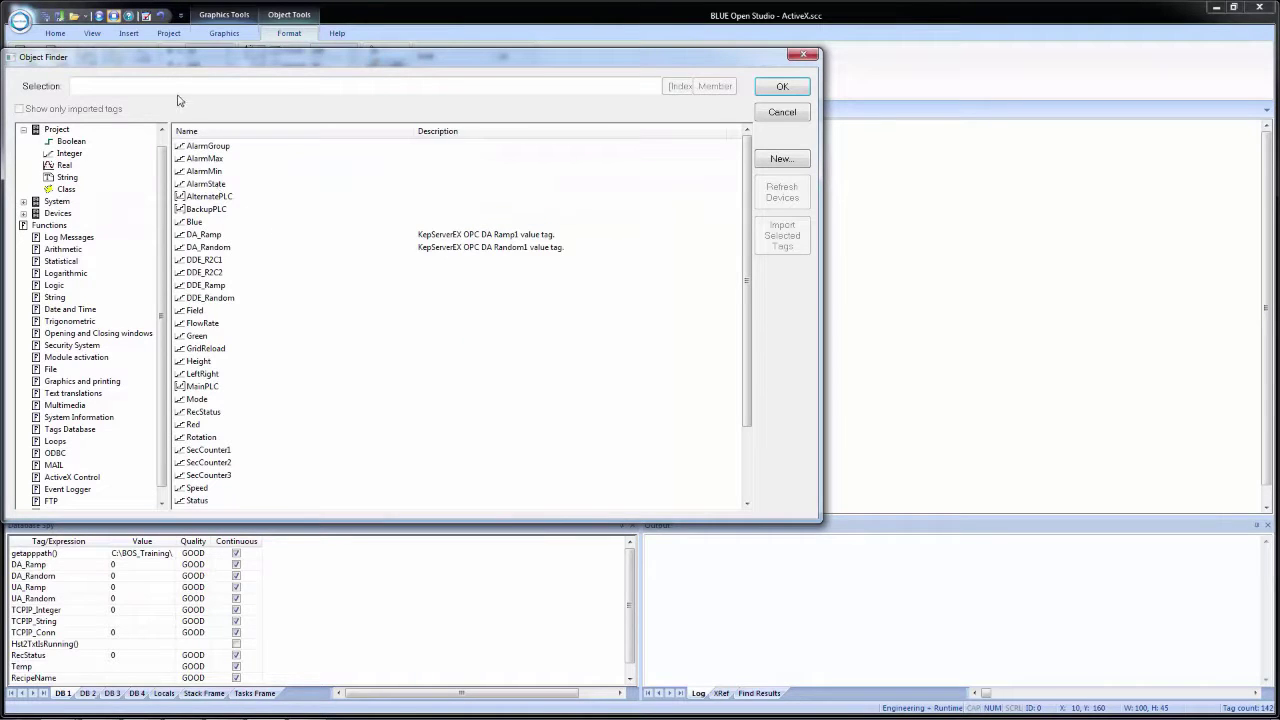
{"action": "type", "text": "tem"}
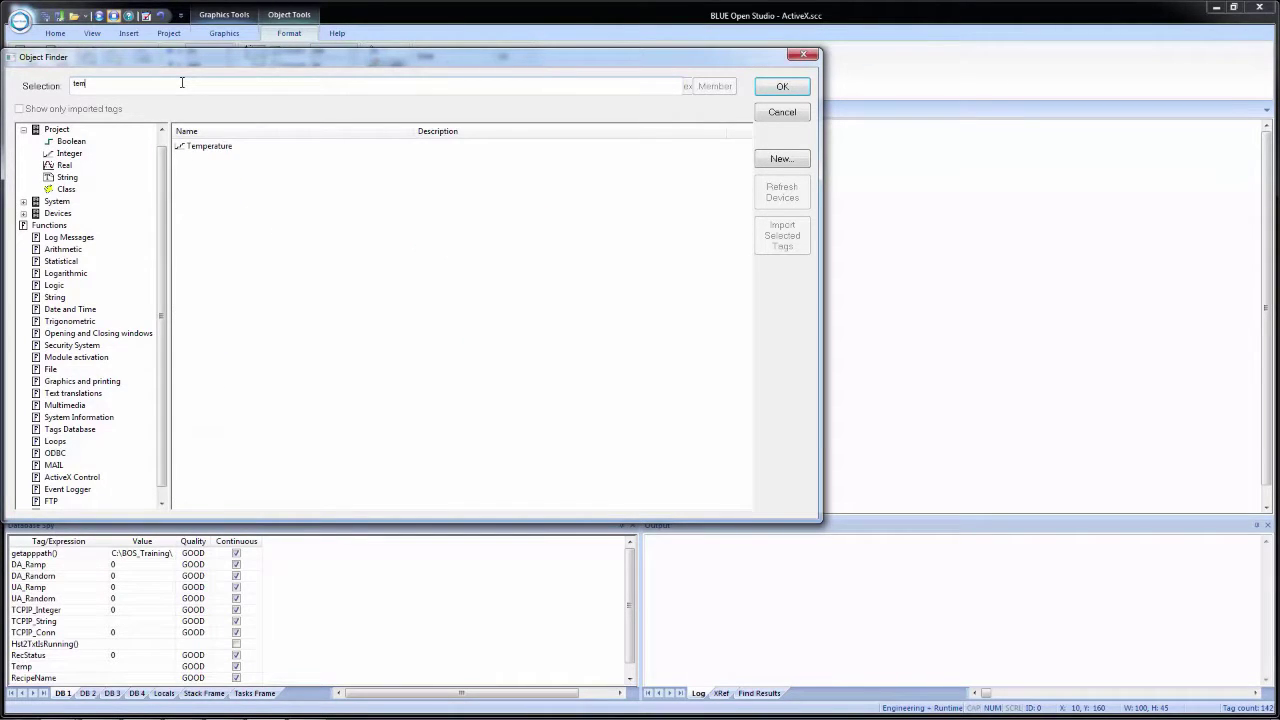
{"action": "left_click", "coordinate": [197, 150]}
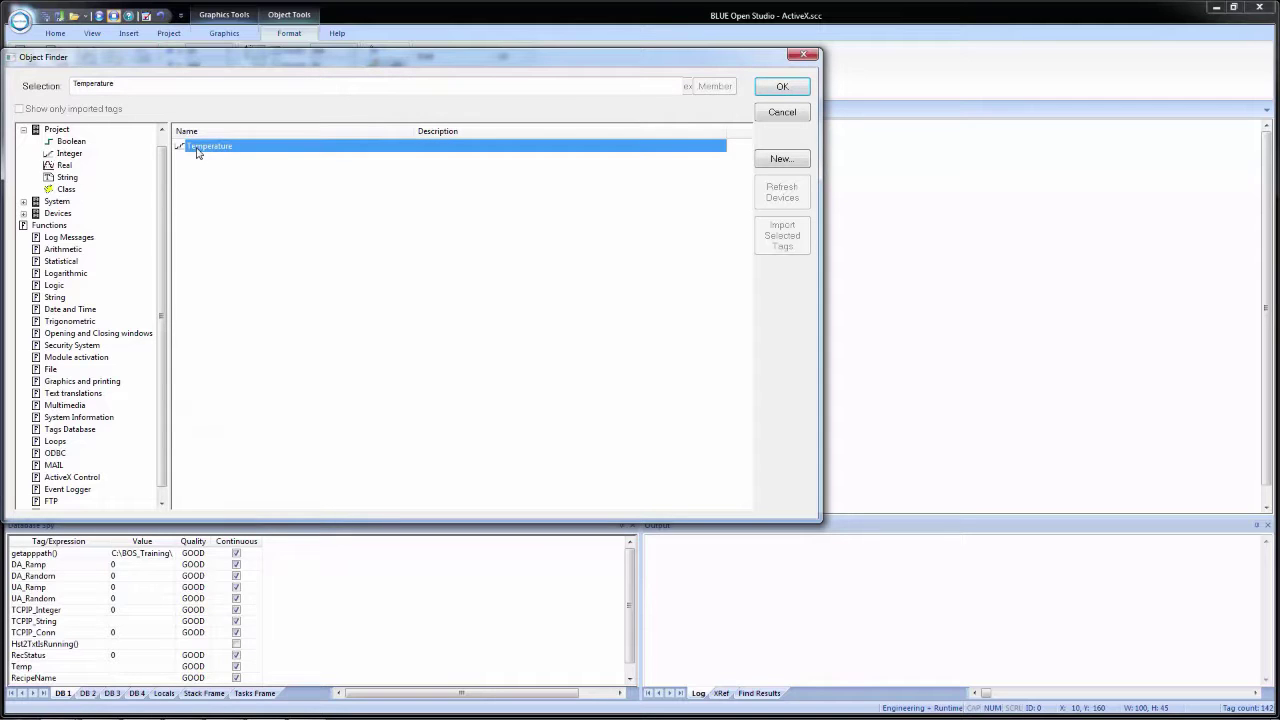
{"action": "left_click", "coordinate": [780, 90]}
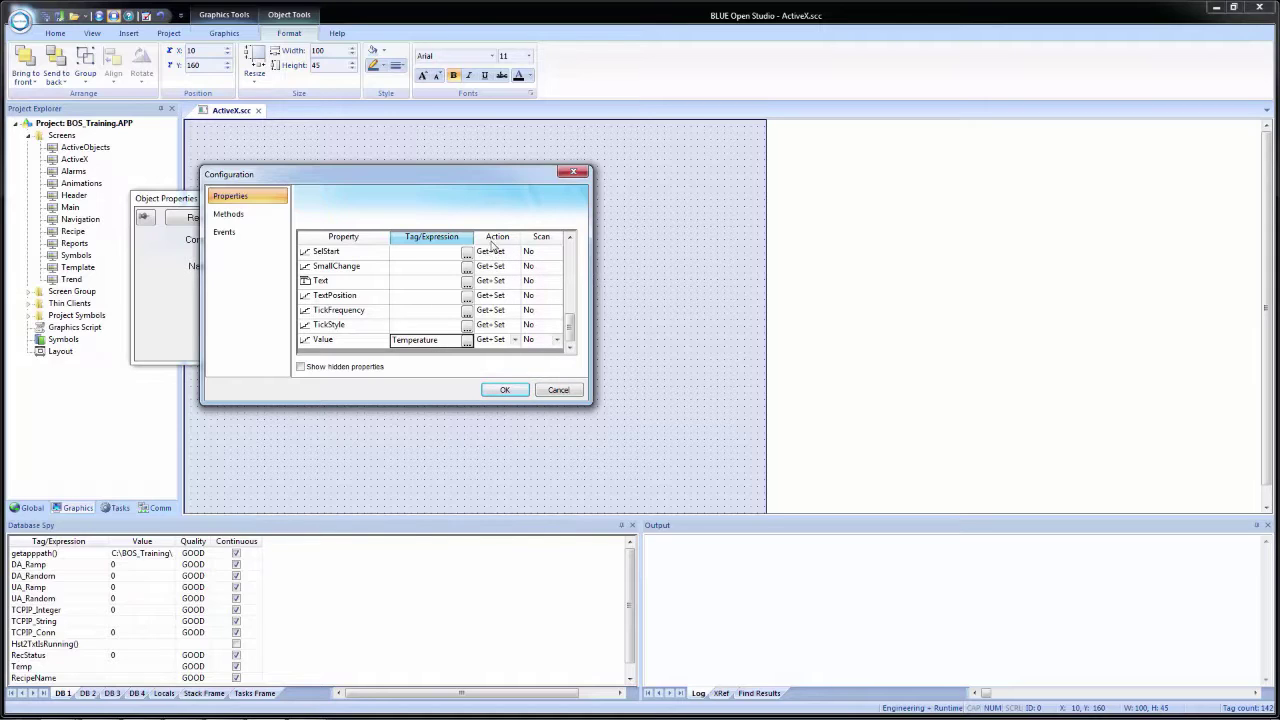
- Check the action choices for the Value property, keep Get+Set, and set its Scan option to Always
{"action": "left_click", "coordinate": [514, 341]}
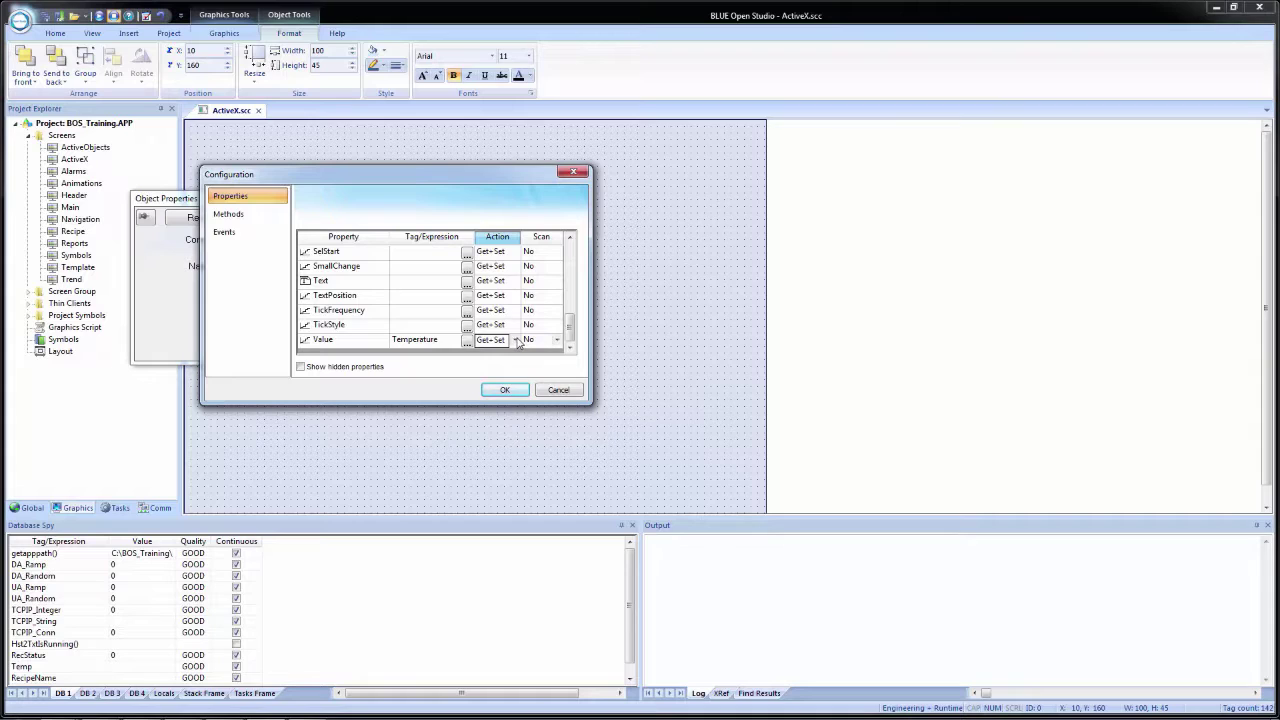
{"action": "left_click", "coordinate": [516, 341]}
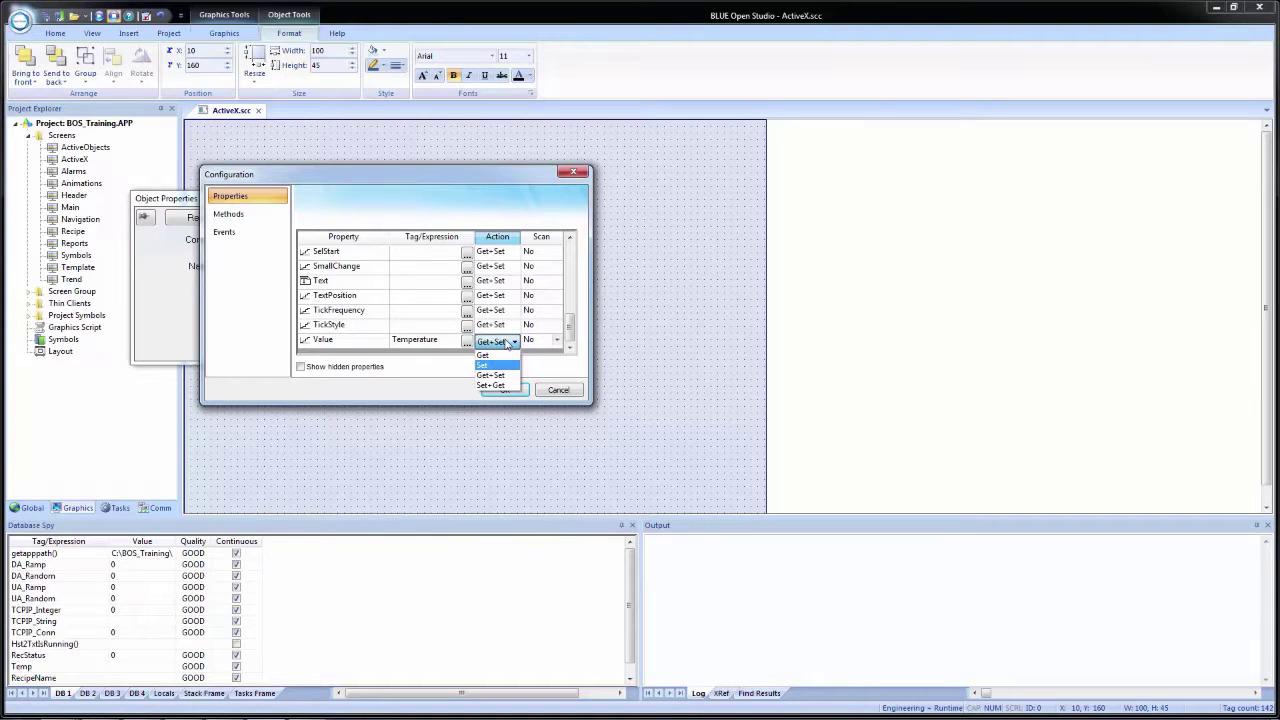
{"action": "left_click", "coordinate": [507, 343]}
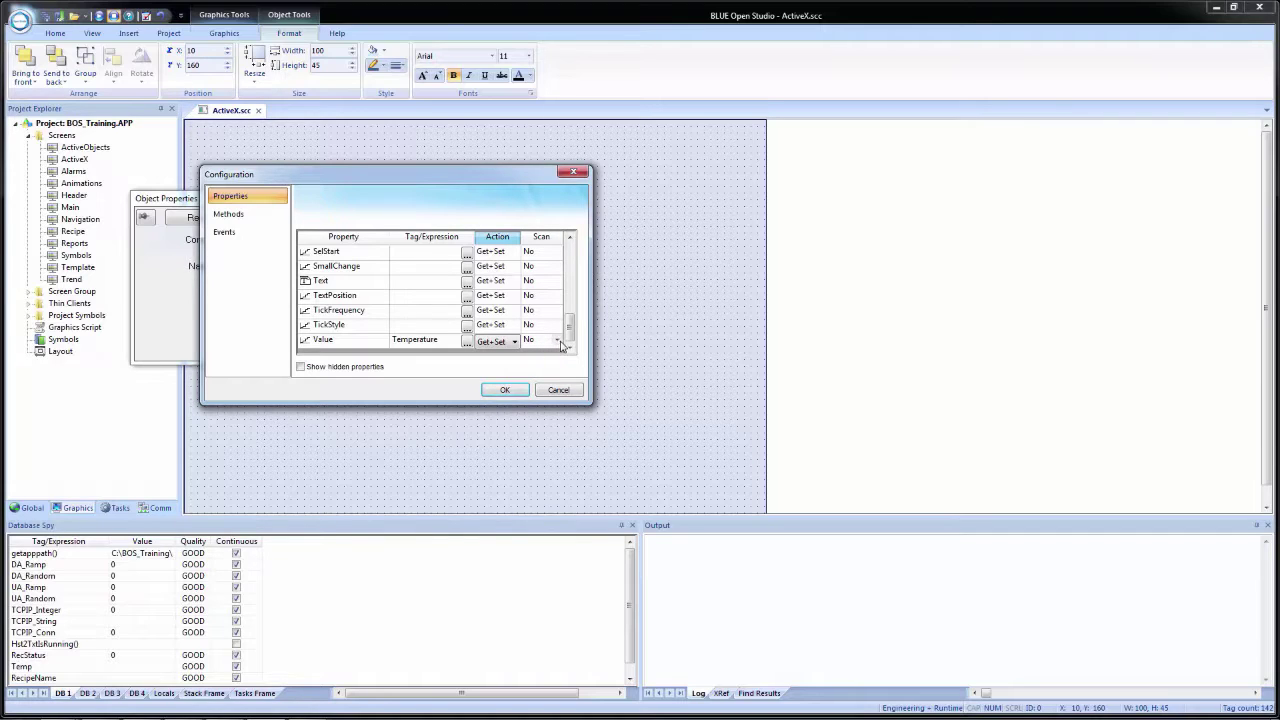
{"action": "left_click", "coordinate": [560, 344]}
{"action": "left_click", "coordinate": [558, 341]}
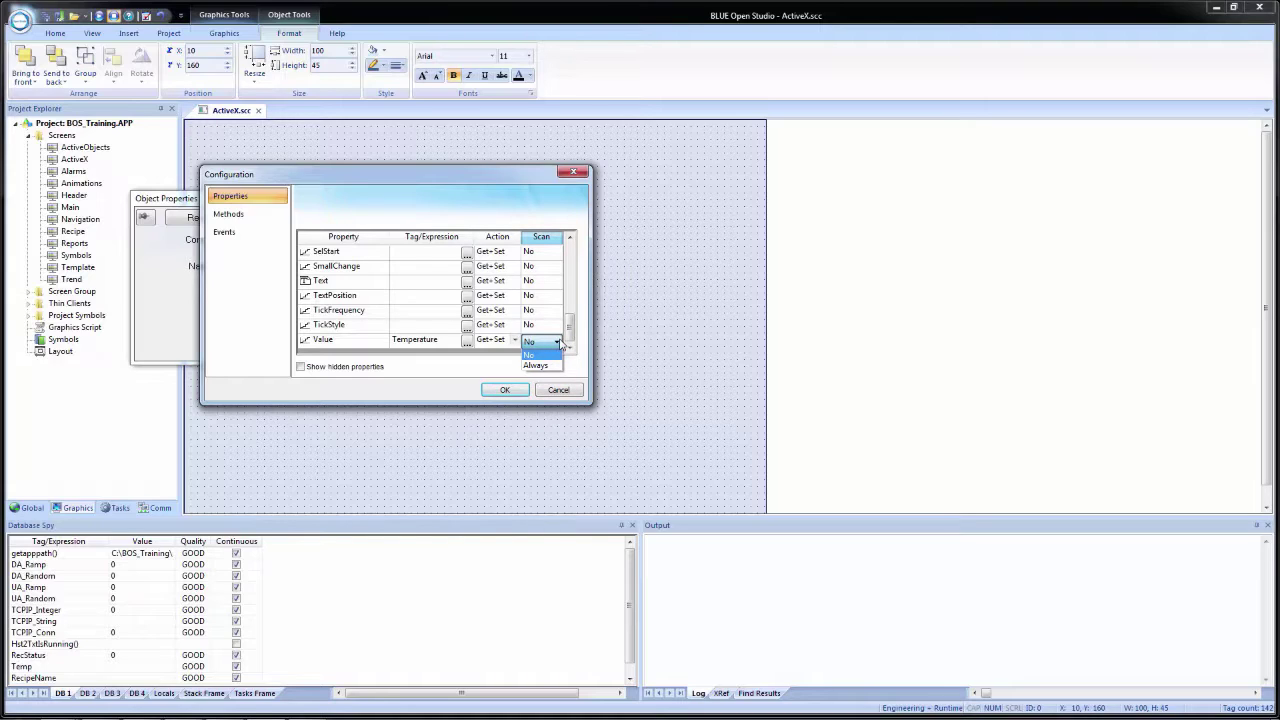
{"action": "left_click", "coordinate": [540, 366]}
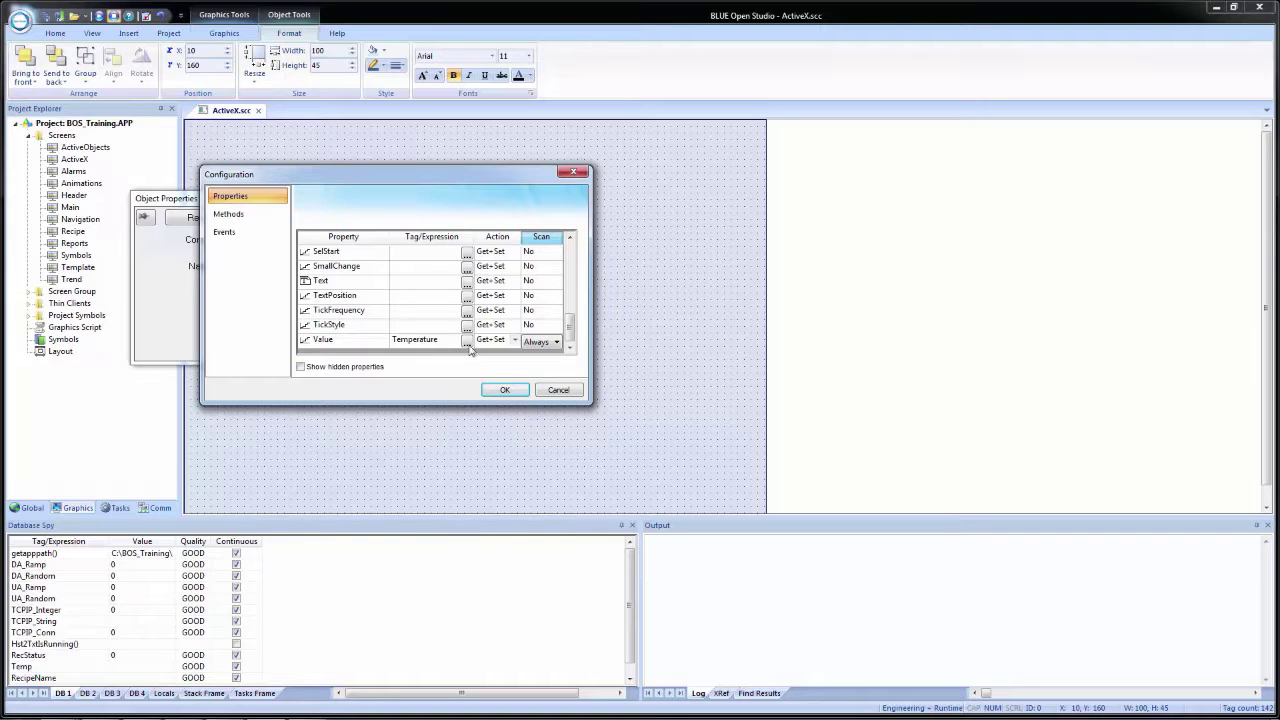
- Show the slider's hidden properties, look through the list, and hide them again
{"action": "left_click", "coordinate": [300, 368]}
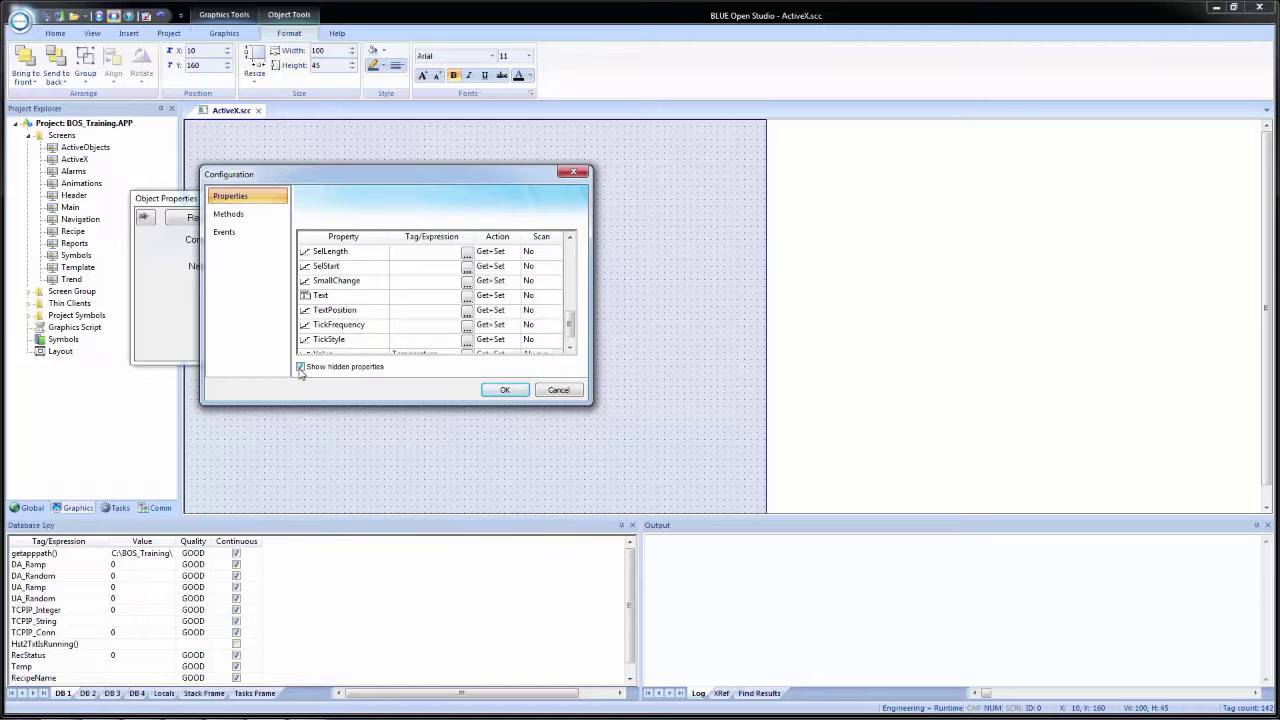
{"action": "left_click_drag", "start_coordinate": [568, 333], "coordinate": [545, 345]}
{"action": "left_click", "coordinate": [301, 367]}
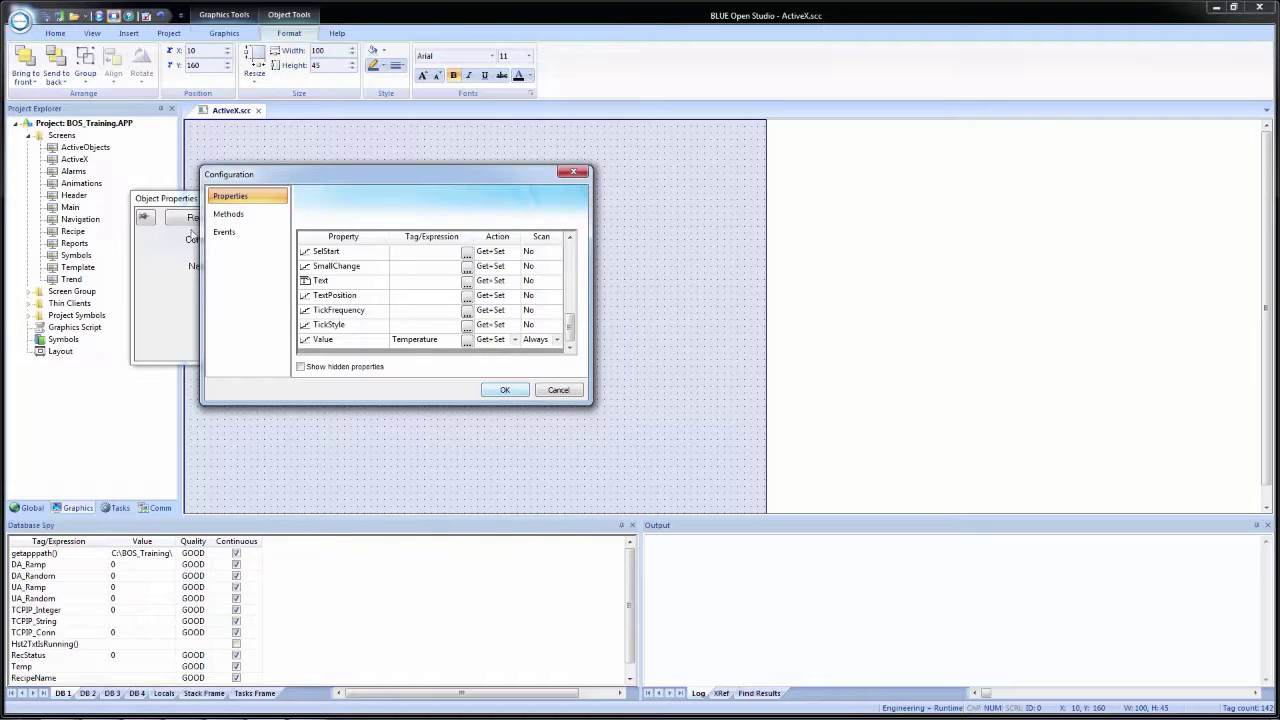
- Examine the slider's methods and how tags are chosen for ClearSel's trigger and return, without assigning any
{"action": "left_click", "coordinate": [228, 214]}
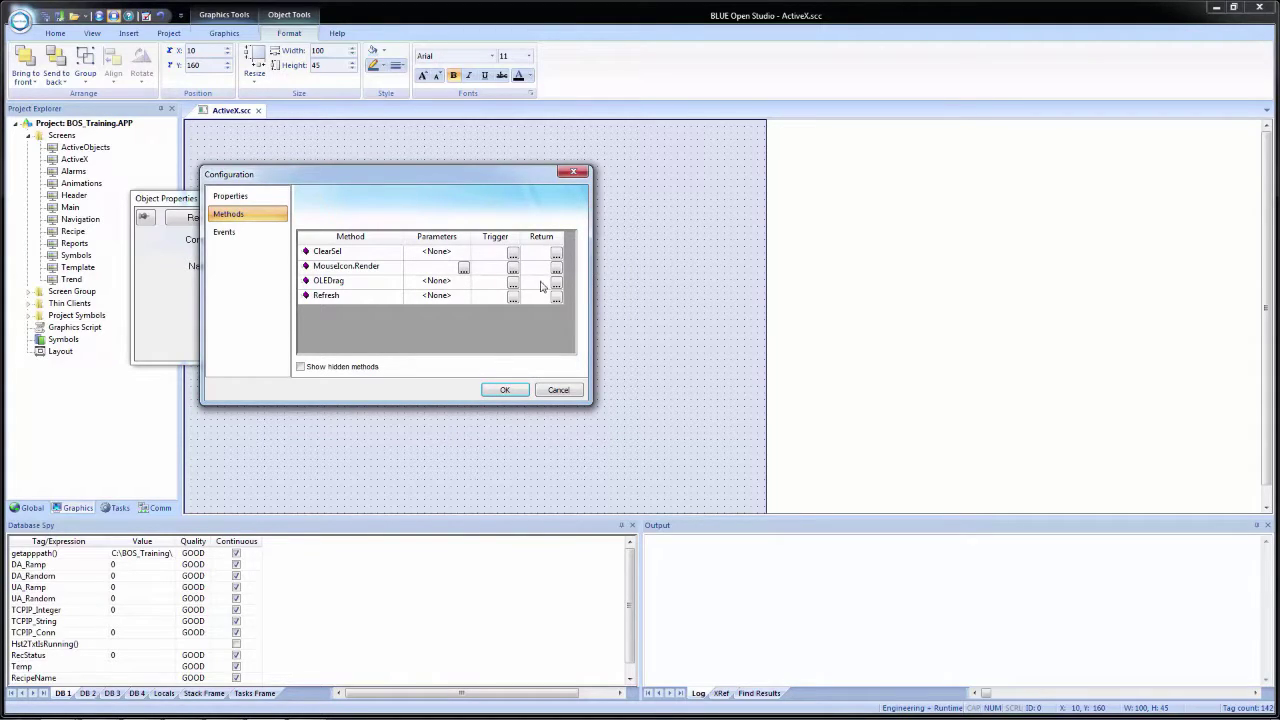
{"action": "left_click", "coordinate": [513, 256]}
{"action": "left_click", "coordinate": [513, 256]}
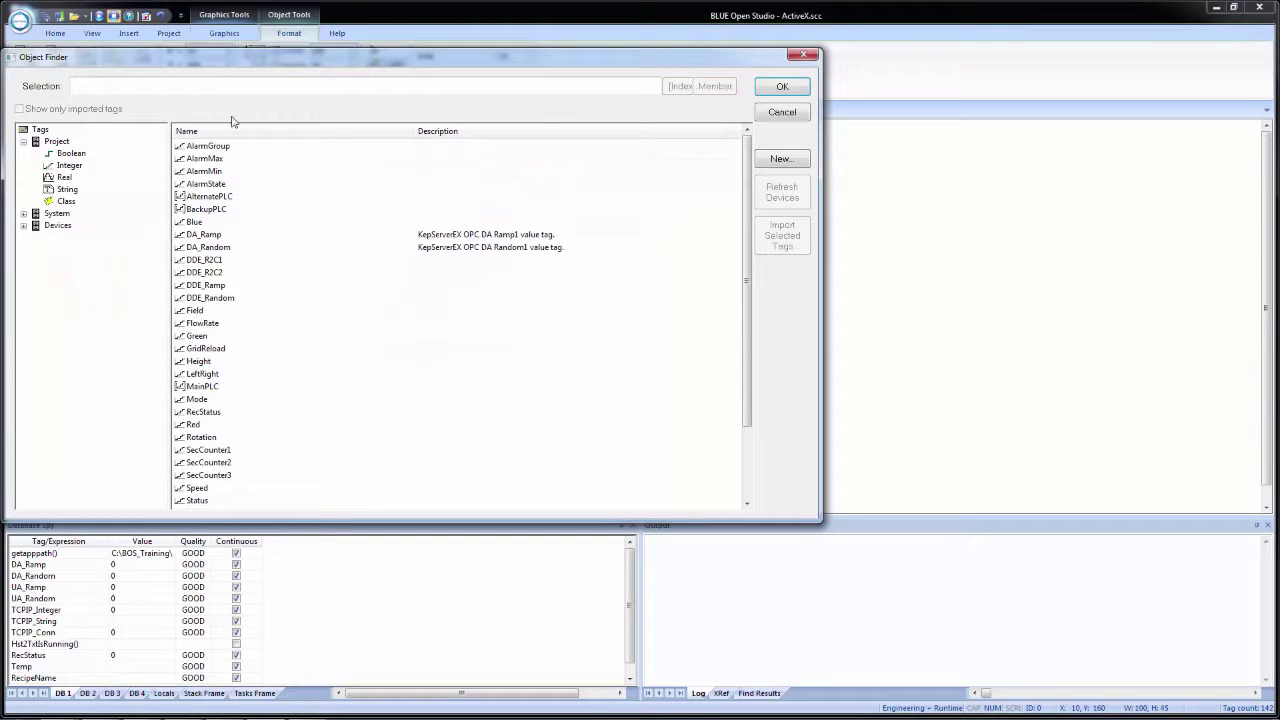
{"action": "left_click", "coordinate": [782, 112]}
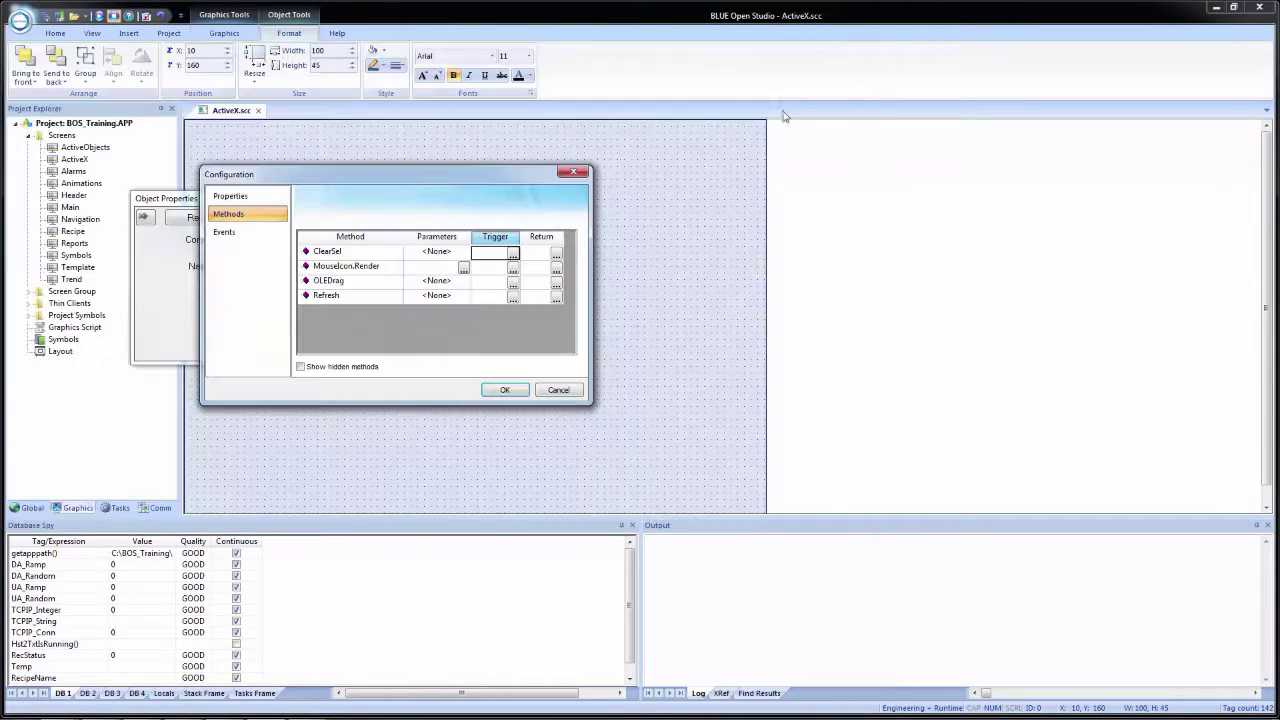
{"action": "left_click", "coordinate": [560, 256]}
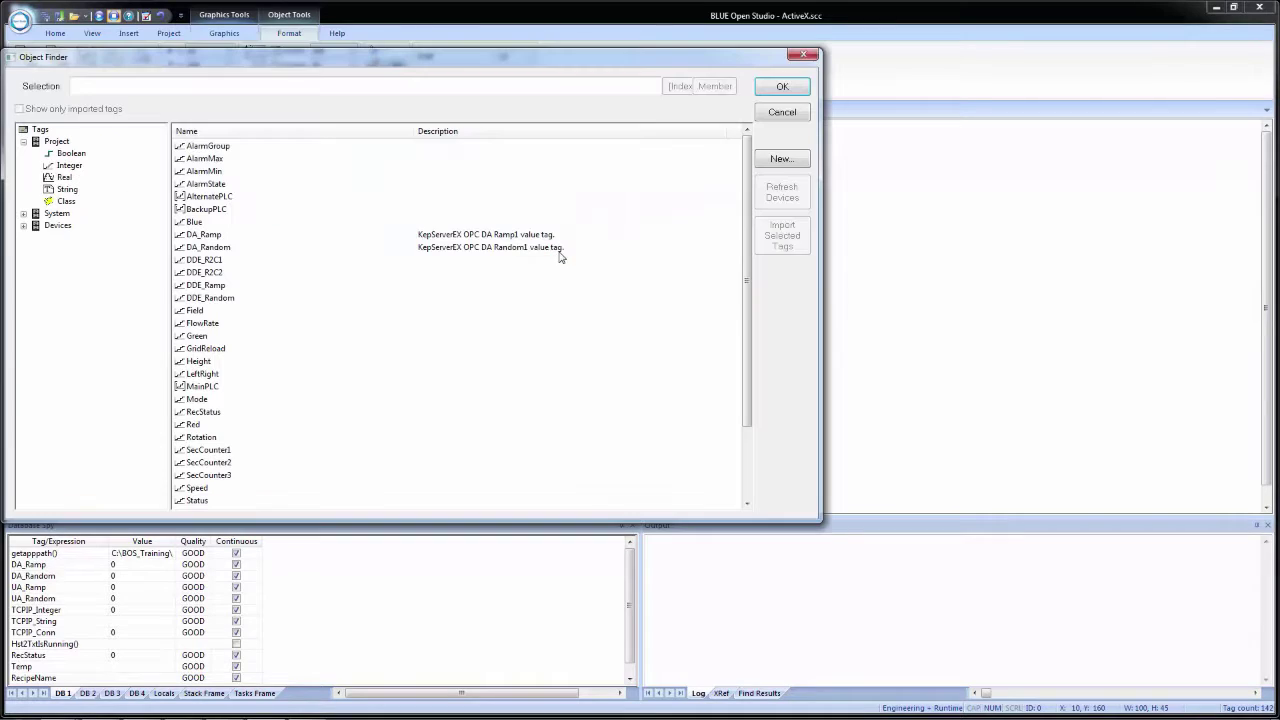
{"action": "left_click", "coordinate": [774, 116]}
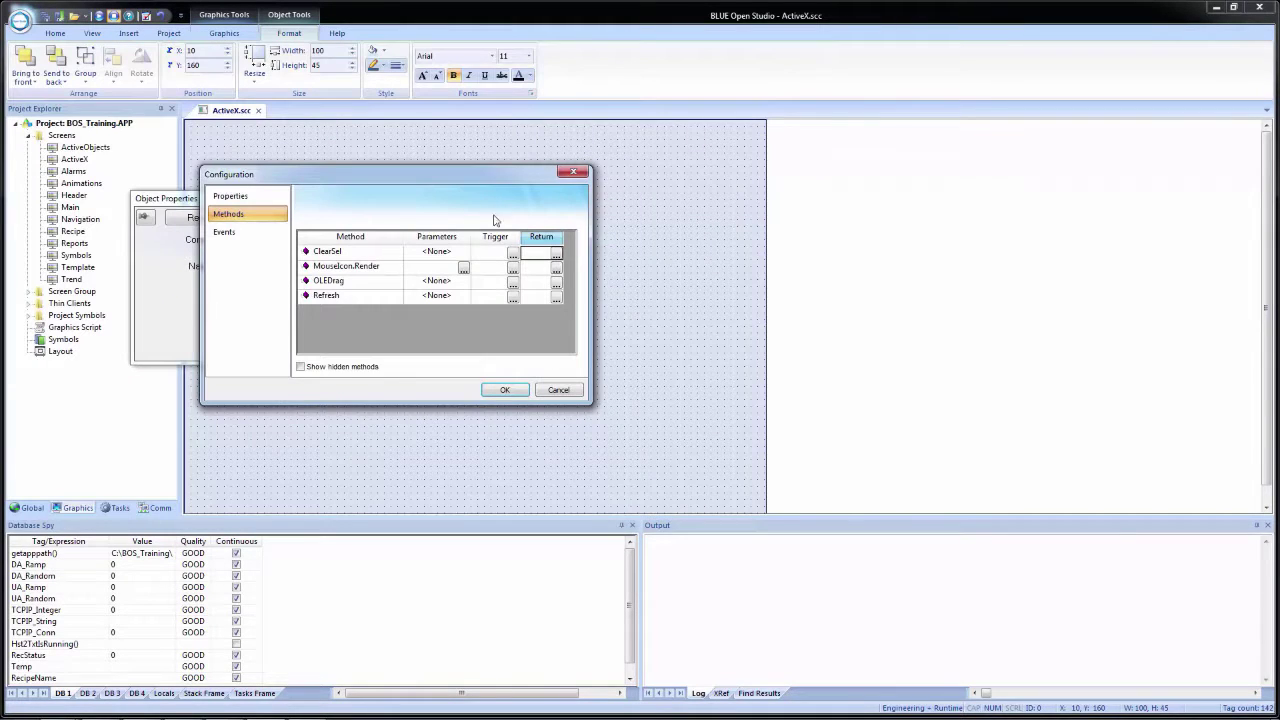
- Examine the parameters of the MouseIcon.Render method and check the parameter entries for OLEDrag and Refresh
{"action": "left_click", "coordinate": [462, 270]}
{"action": "left_click", "coordinate": [466, 271]}
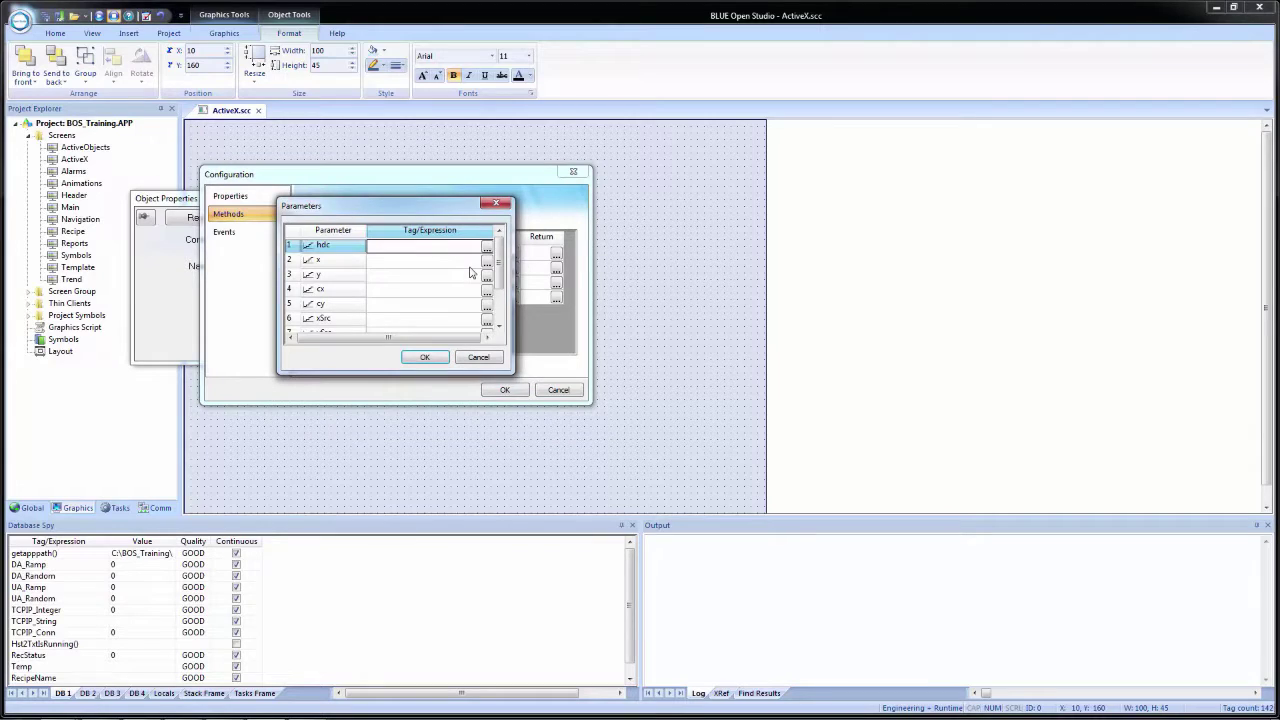
{"action": "left_click", "coordinate": [479, 358]}
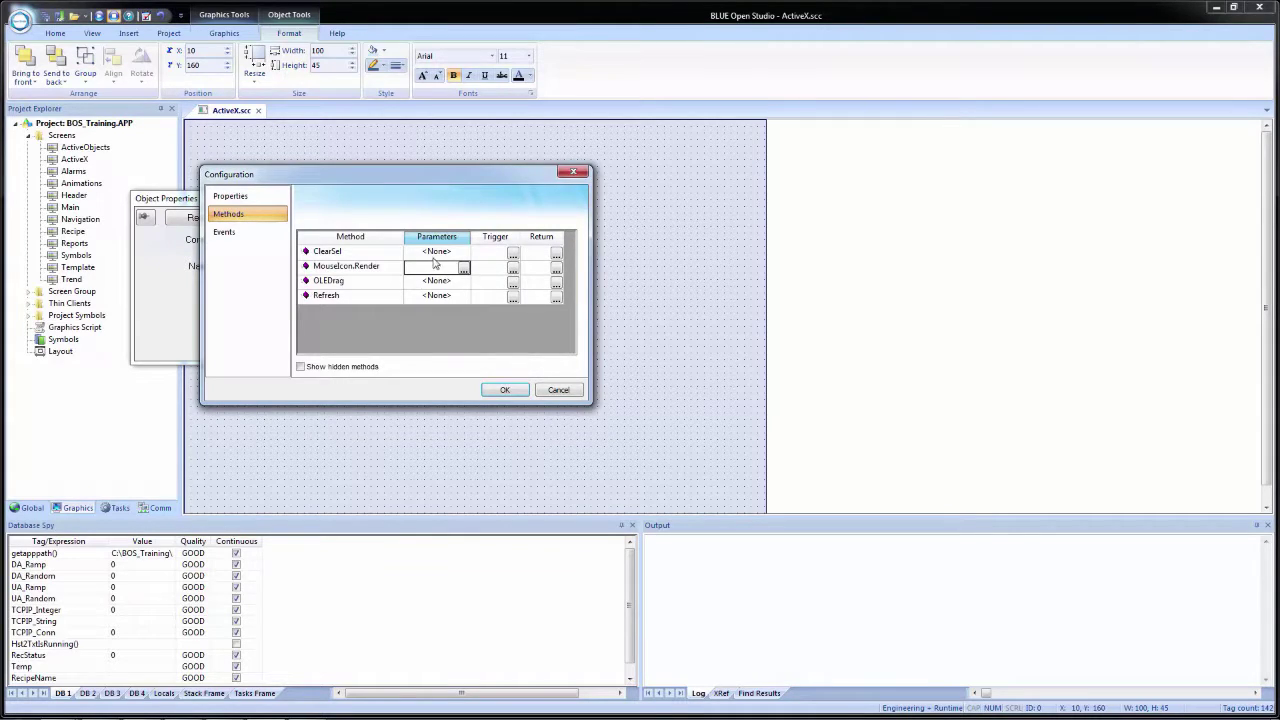
{"action": "left_click", "coordinate": [429, 287]}
{"action": "left_click", "coordinate": [432, 300]}
{"action": "left_click", "coordinate": [441, 285]}
{"action": "left_click", "coordinate": [431, 299]}
{"action": "left_click", "coordinate": [440, 286]}
- Examine the slider's events and the KeyDown event's parameters, without assigning a tag to KeyCode
{"action": "left_click", "coordinate": [228, 235]}
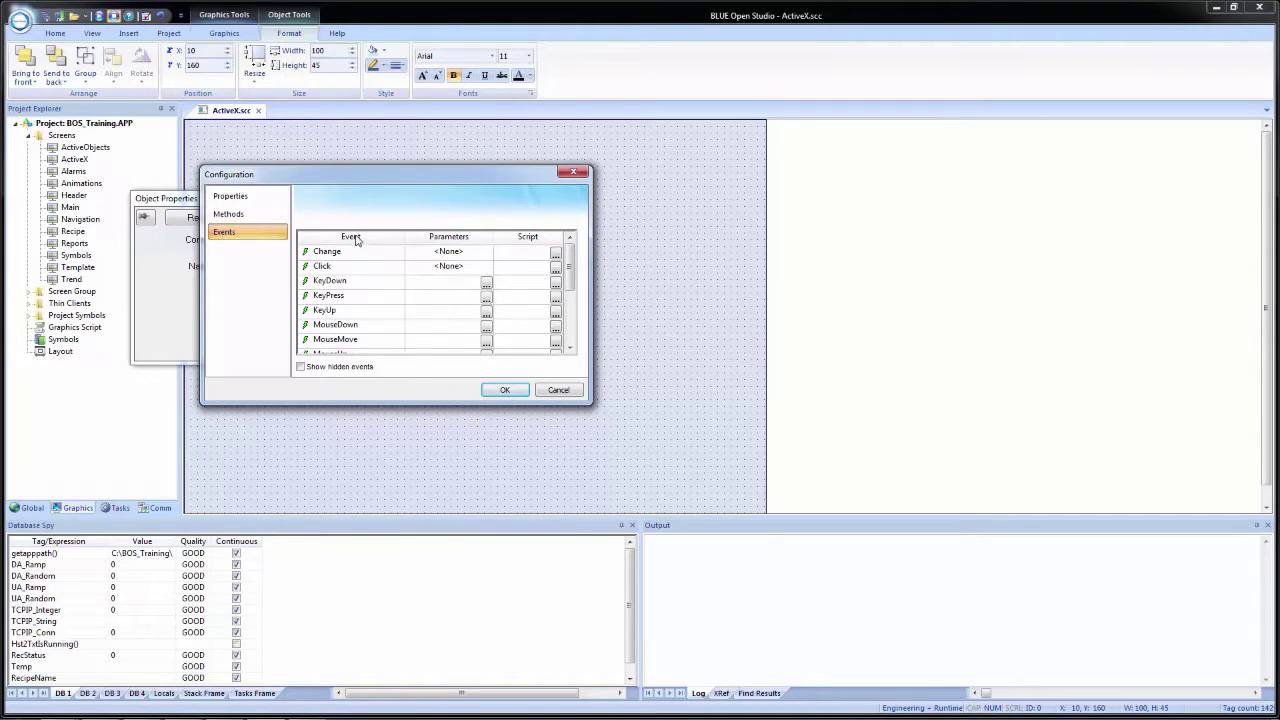
{"action": "left_click", "coordinate": [433, 268]}
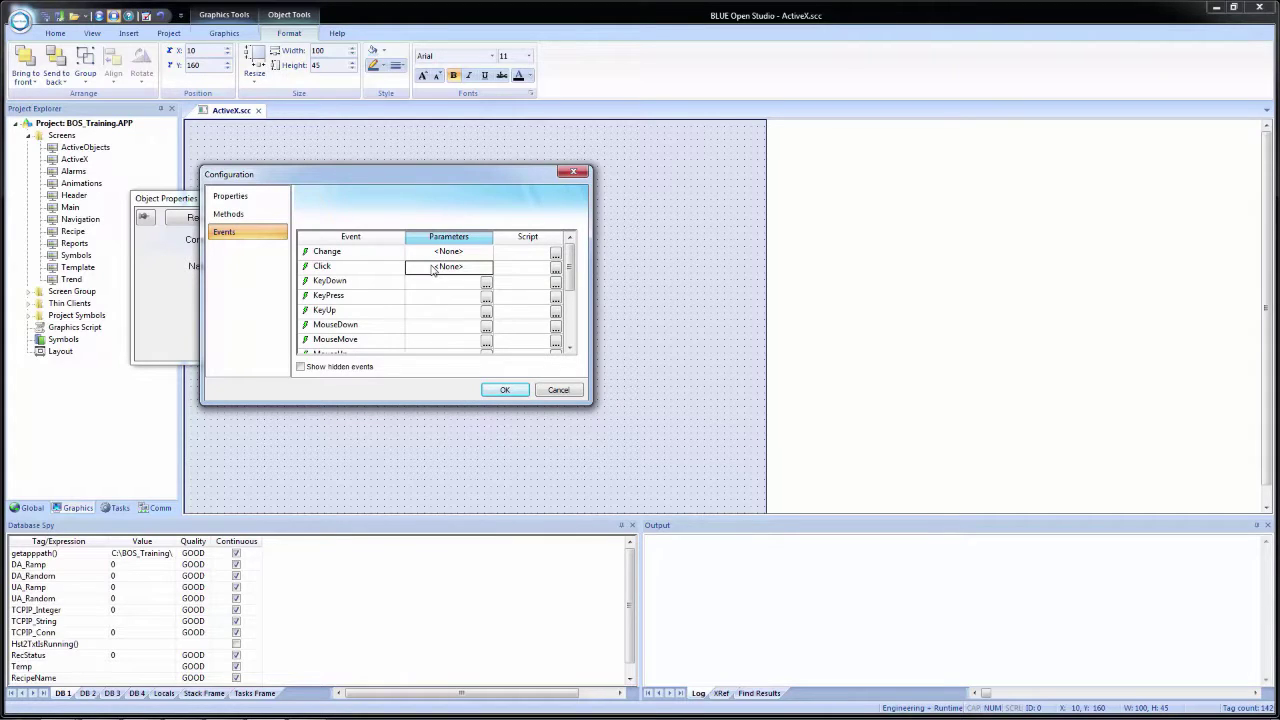
{"action": "left_click", "coordinate": [486, 286]}
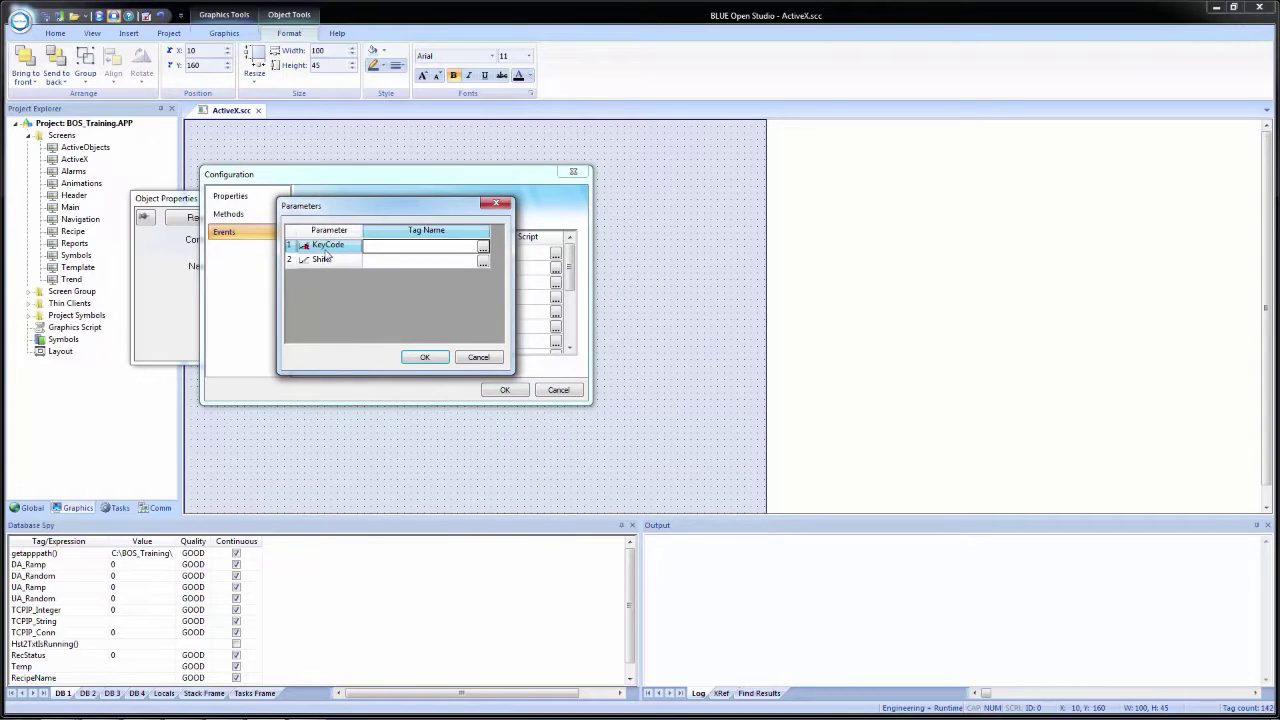
{"action": "left_click", "coordinate": [484, 249]}
{"action": "left_click", "coordinate": [782, 113]}
{"action": "left_click", "coordinate": [478, 358]}
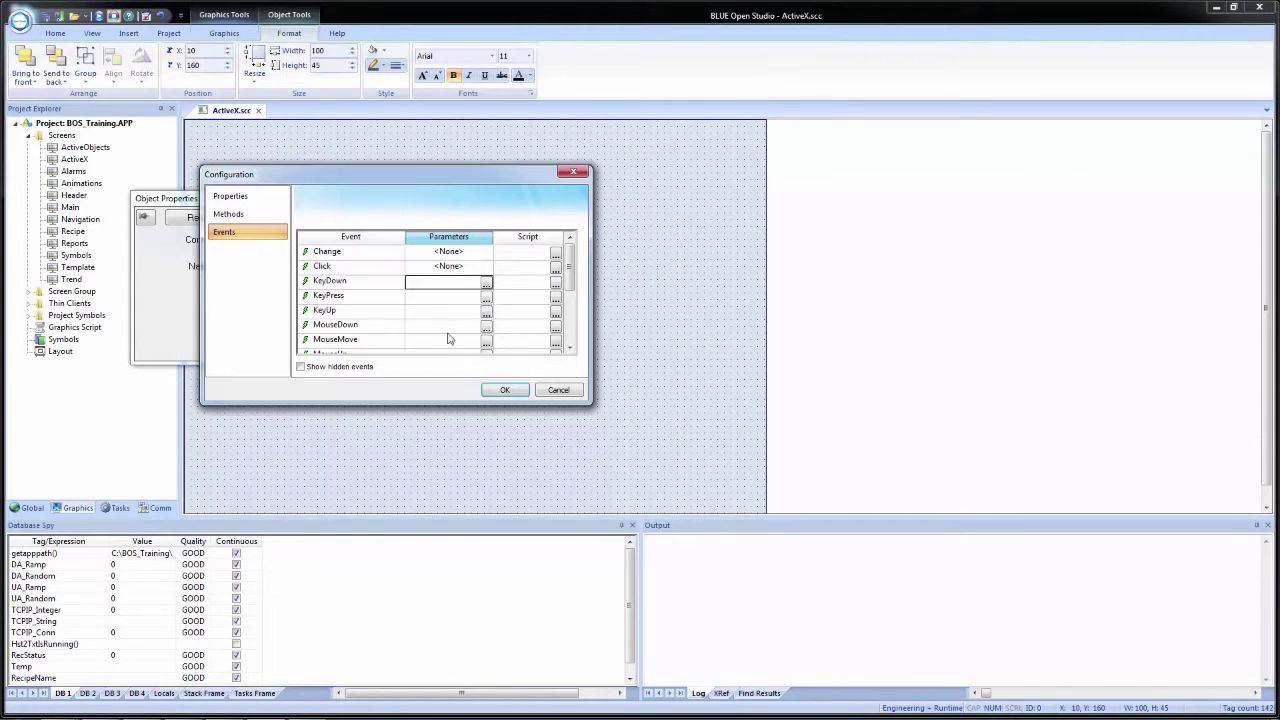
- Inspect the Click event's script editor and its language choices, and leave it without adding a script
{"action": "left_click", "coordinate": [556, 269]}
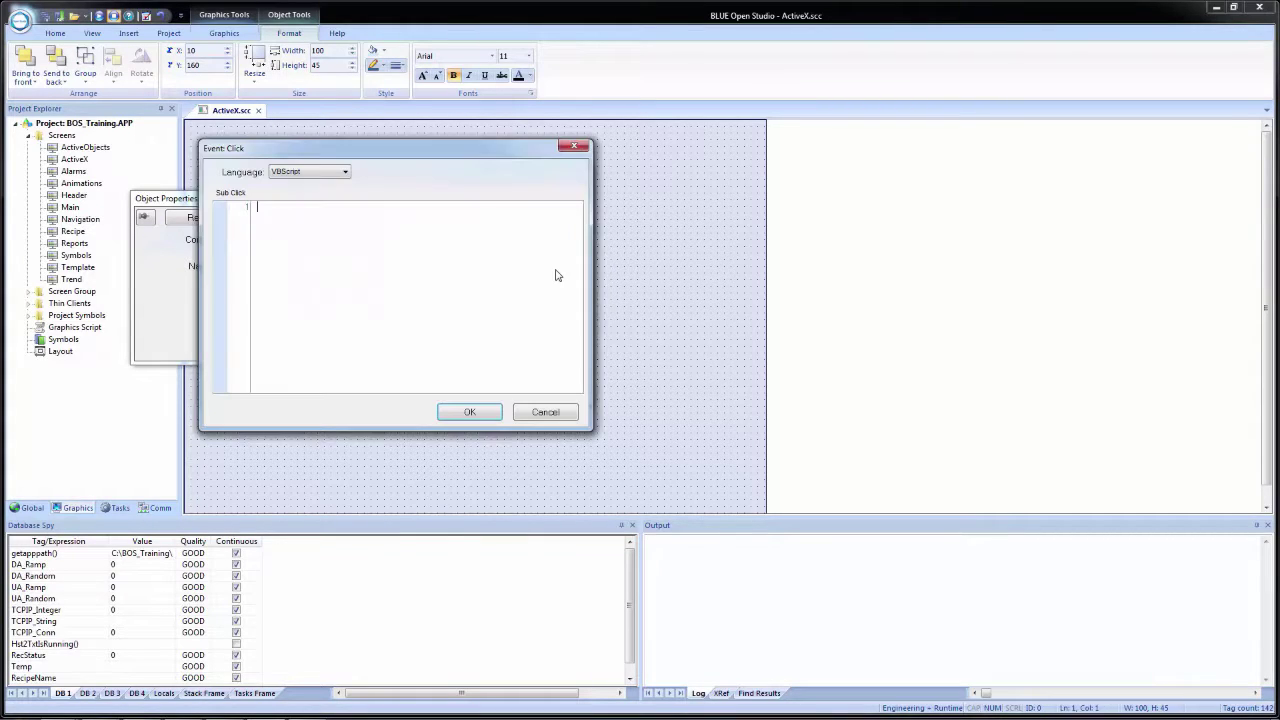
{"action": "left_click", "coordinate": [300, 174]}
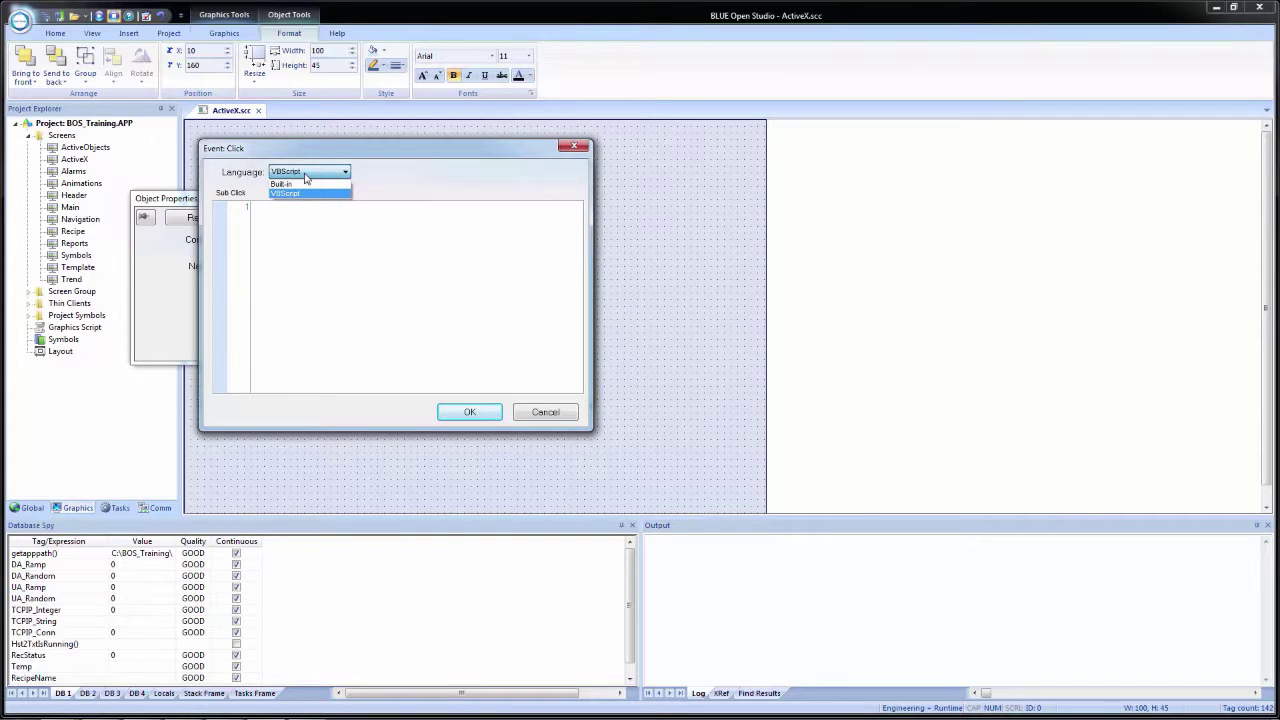
{"action": "left_click", "coordinate": [352, 231]}
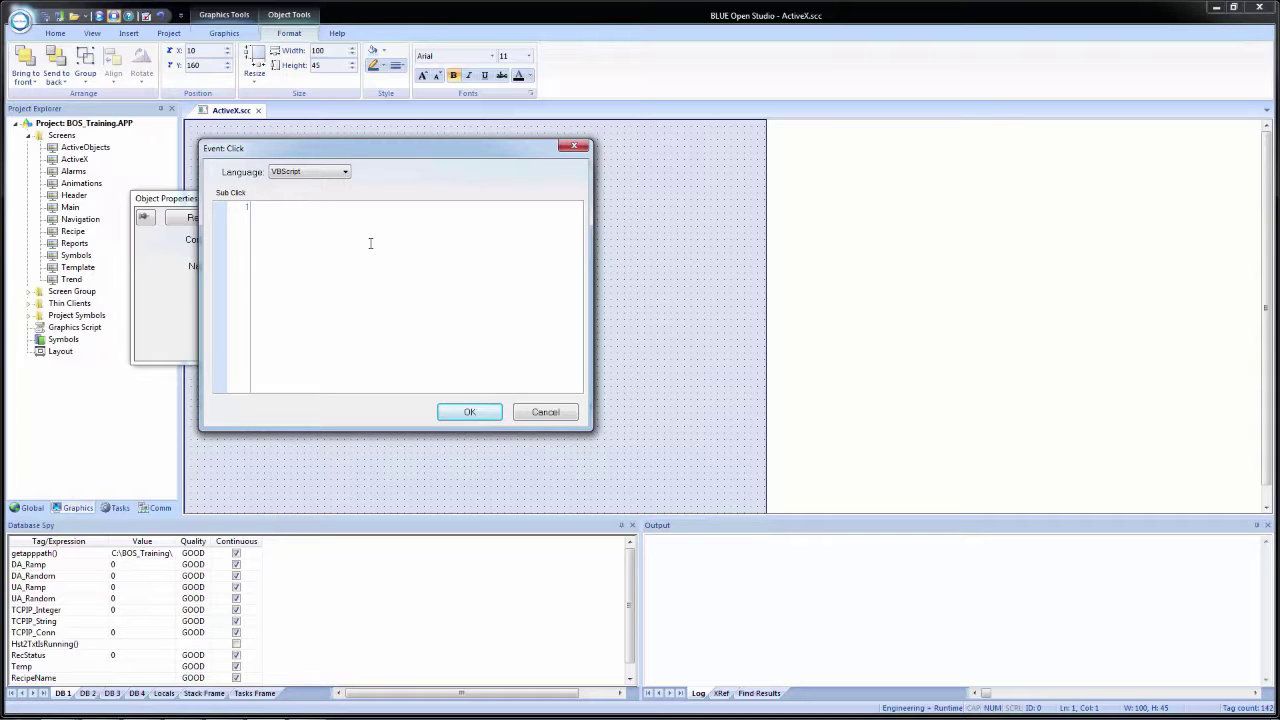
{"action": "left_click_drag", "start_coordinate": [375, 153], "coordinate": [717, 97]}
{"action": "left_click_drag", "start_coordinate": [718, 106], "coordinate": [694, 120]}
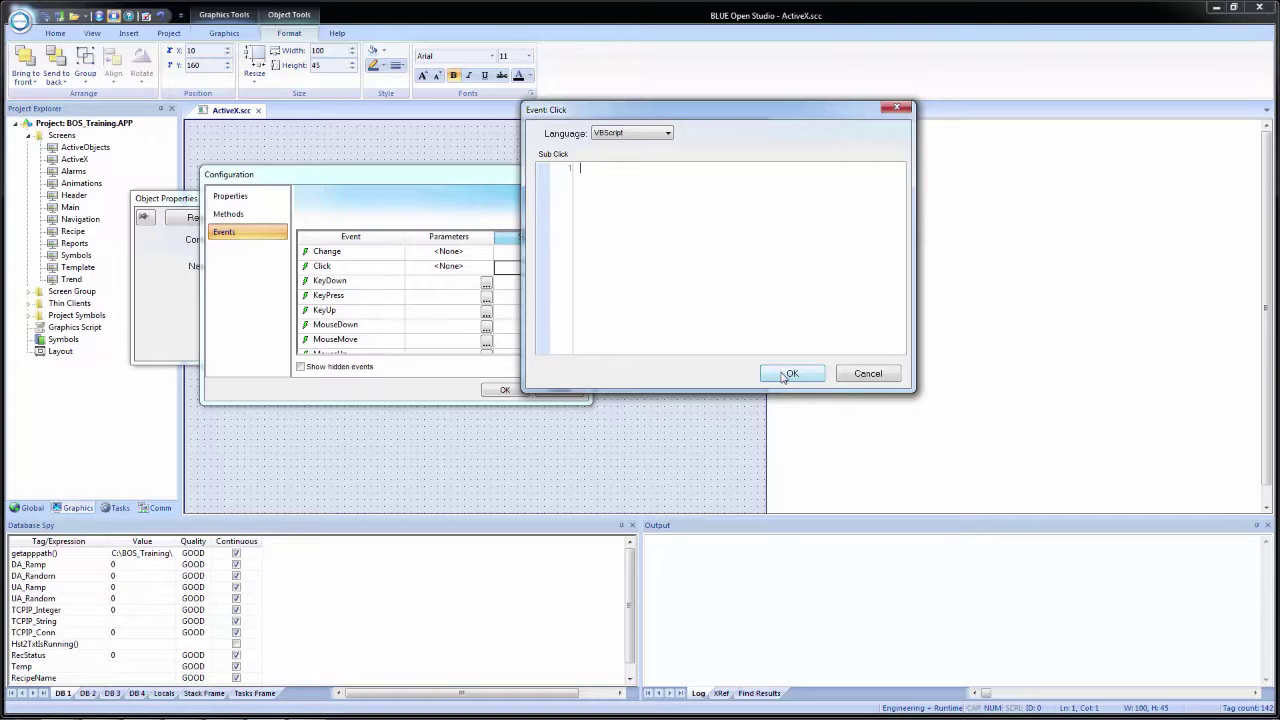
{"action": "left_click", "coordinate": [866, 374]}
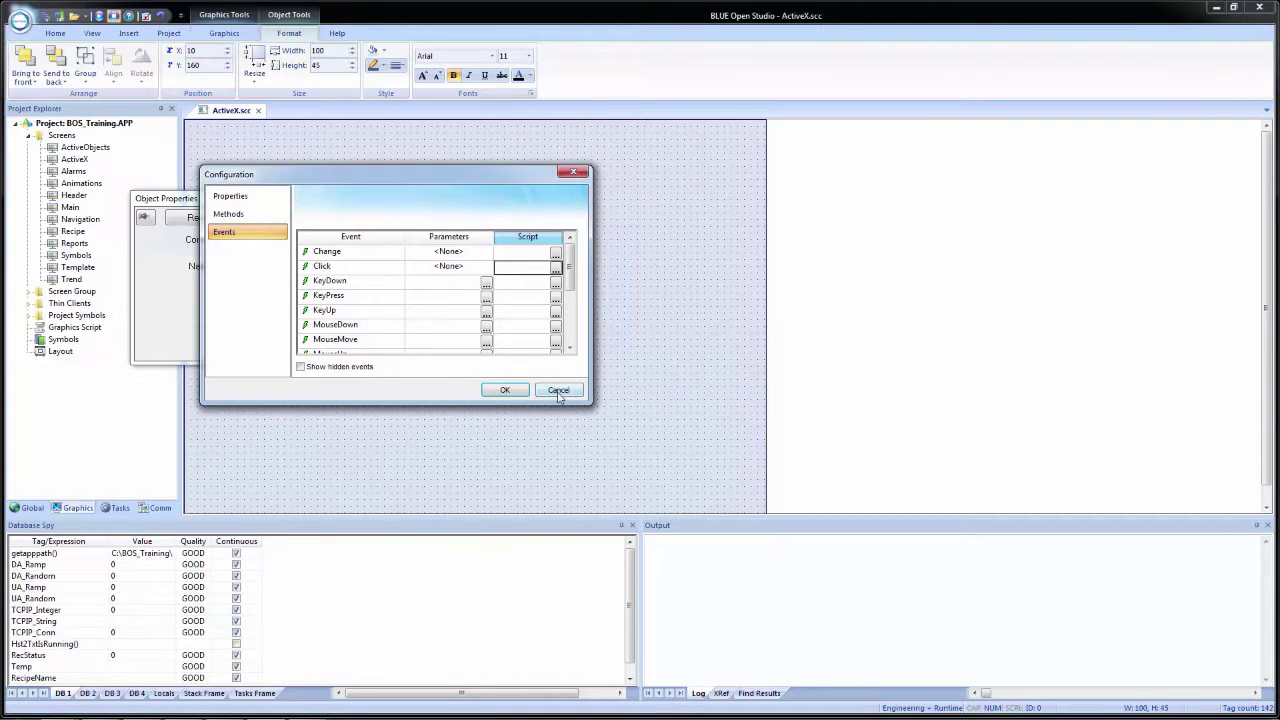
- Recheck the Value property's settings, accept the slider's configuration, and move the slider on the screen to about X 70, Y 140
{"action": "left_click", "coordinate": [215, 196]}
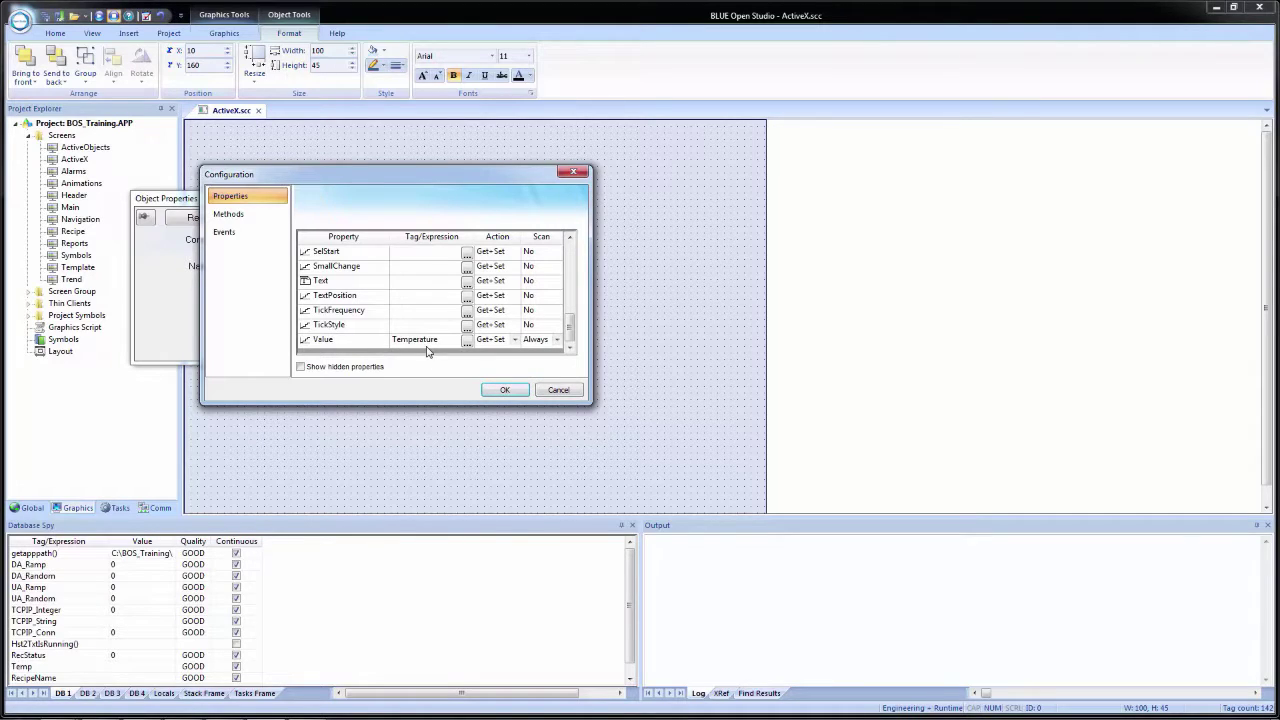
{"action": "left_click", "coordinate": [505, 390]}
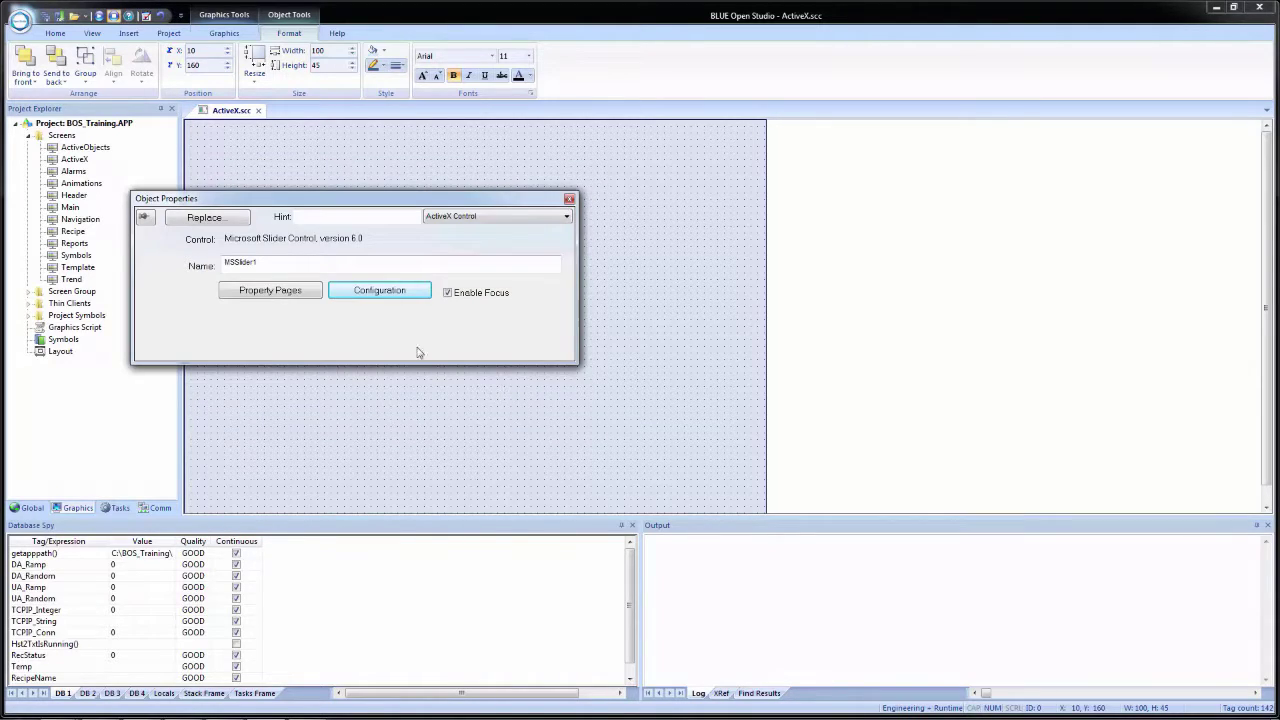
{"action": "left_click", "coordinate": [506, 170]}
{"action": "left_click_drag", "start_coordinate": [222, 240], "coordinate": [265, 237]}
{"action": "left_click", "coordinate": [249, 237]}
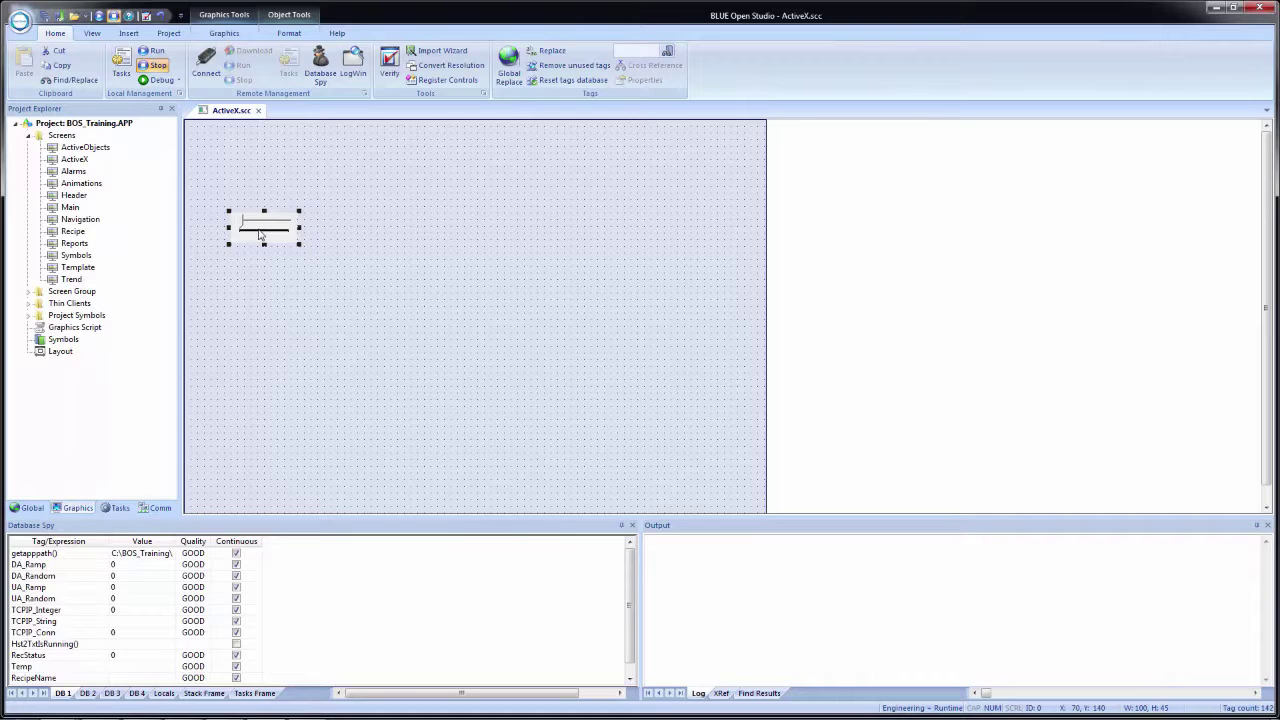
- Set the Microsoft slider's TickFrequency to 25 and move the slider on the screen to about X 20, Y 220
{"action": "double_click", "coordinate": [259, 235]}
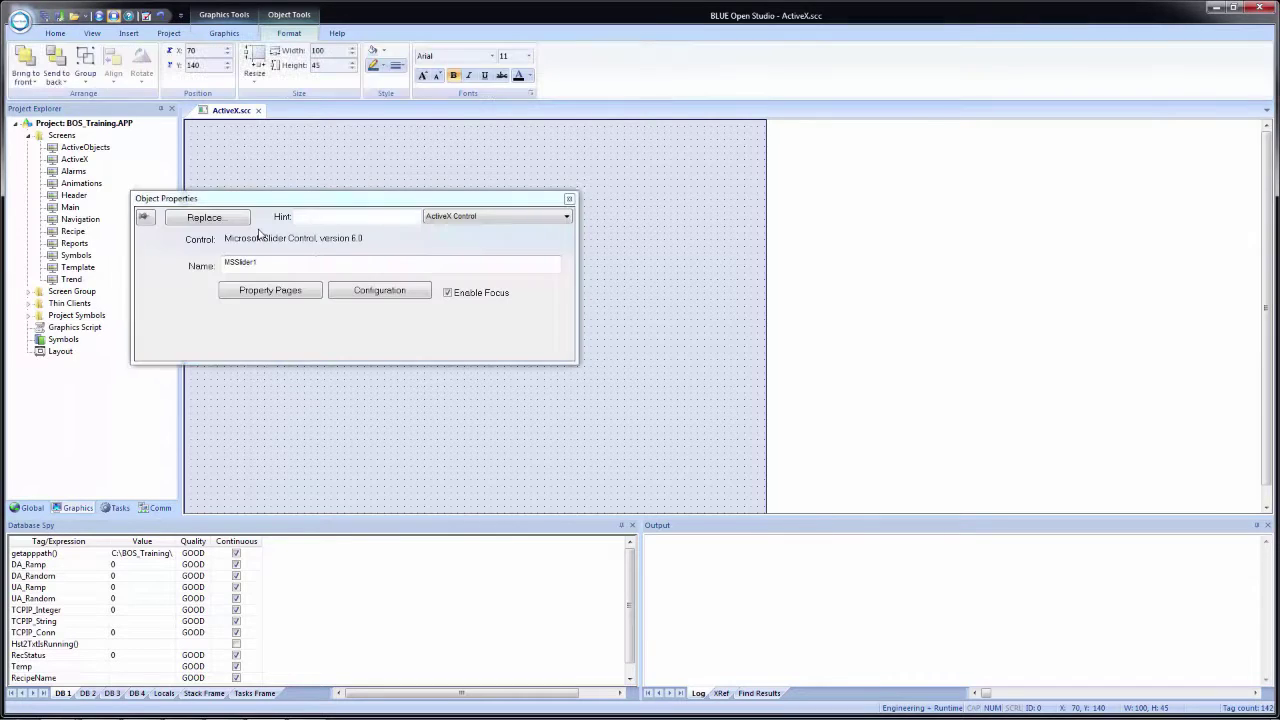
{"action": "left_click", "coordinate": [296, 292]}
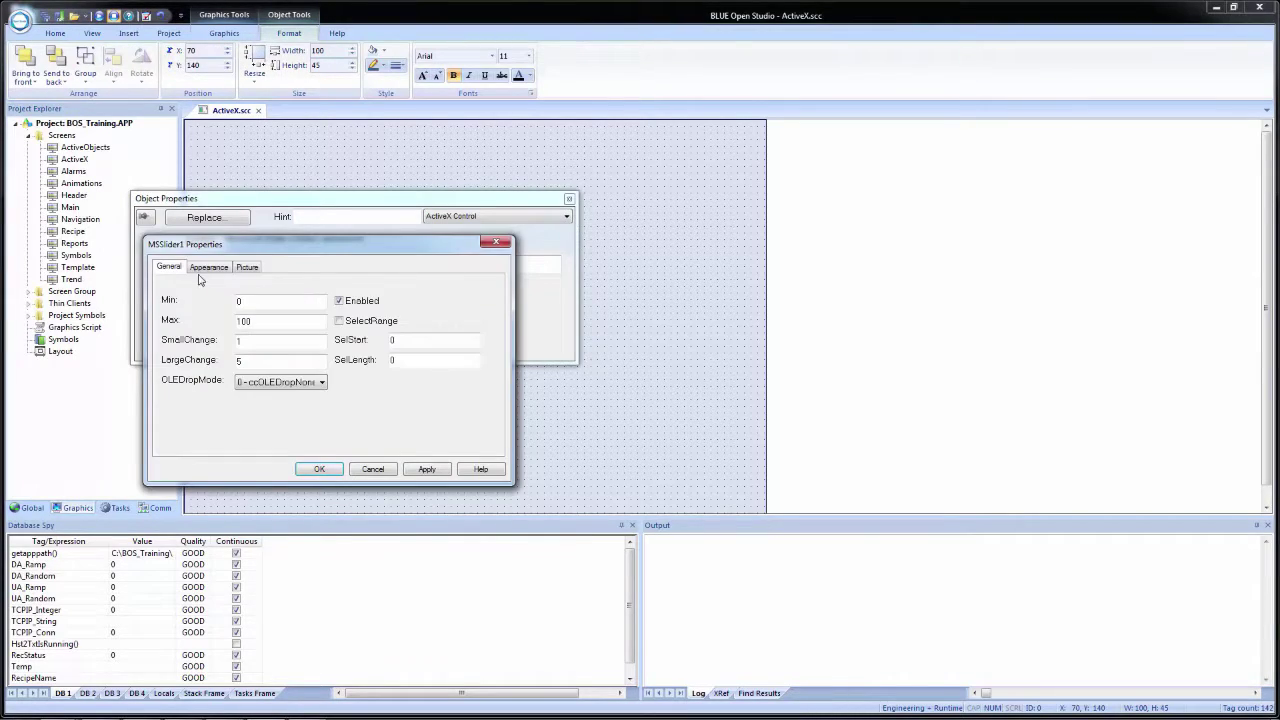
{"action": "left_click", "coordinate": [206, 268]}
{"action": "double_click", "coordinate": [296, 330]}
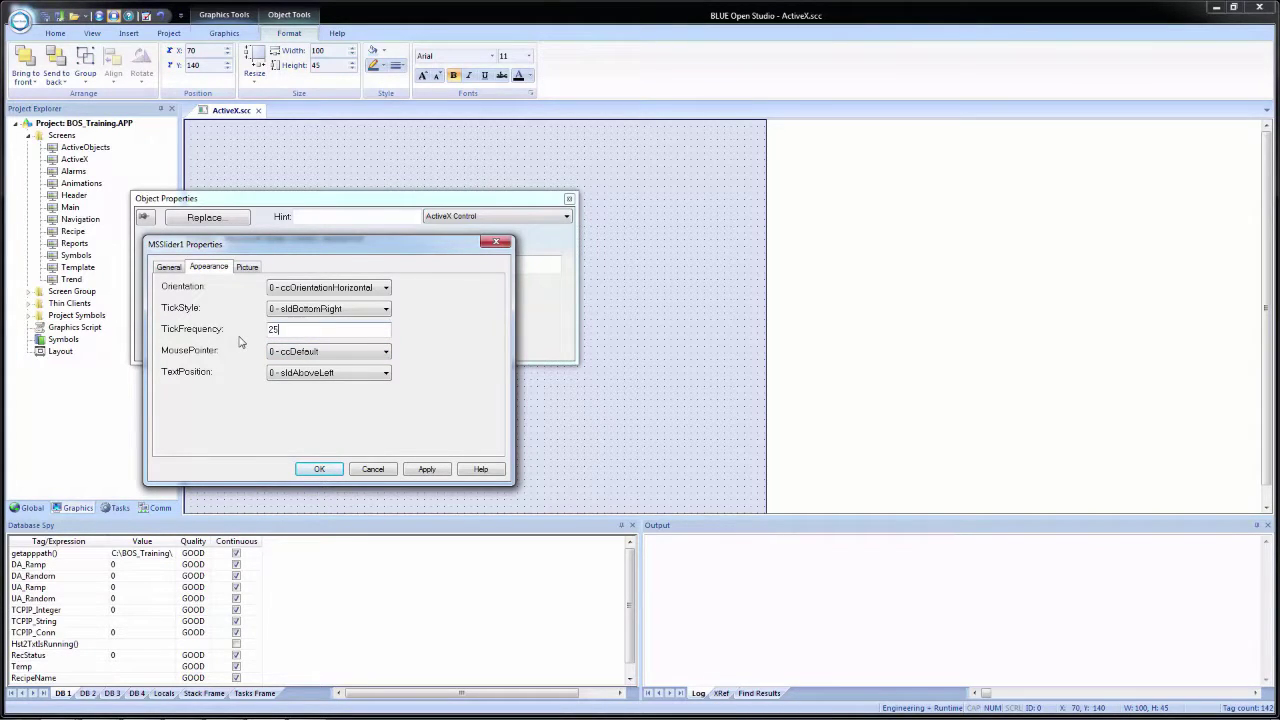
{"action": "left_click", "coordinate": [433, 469]}
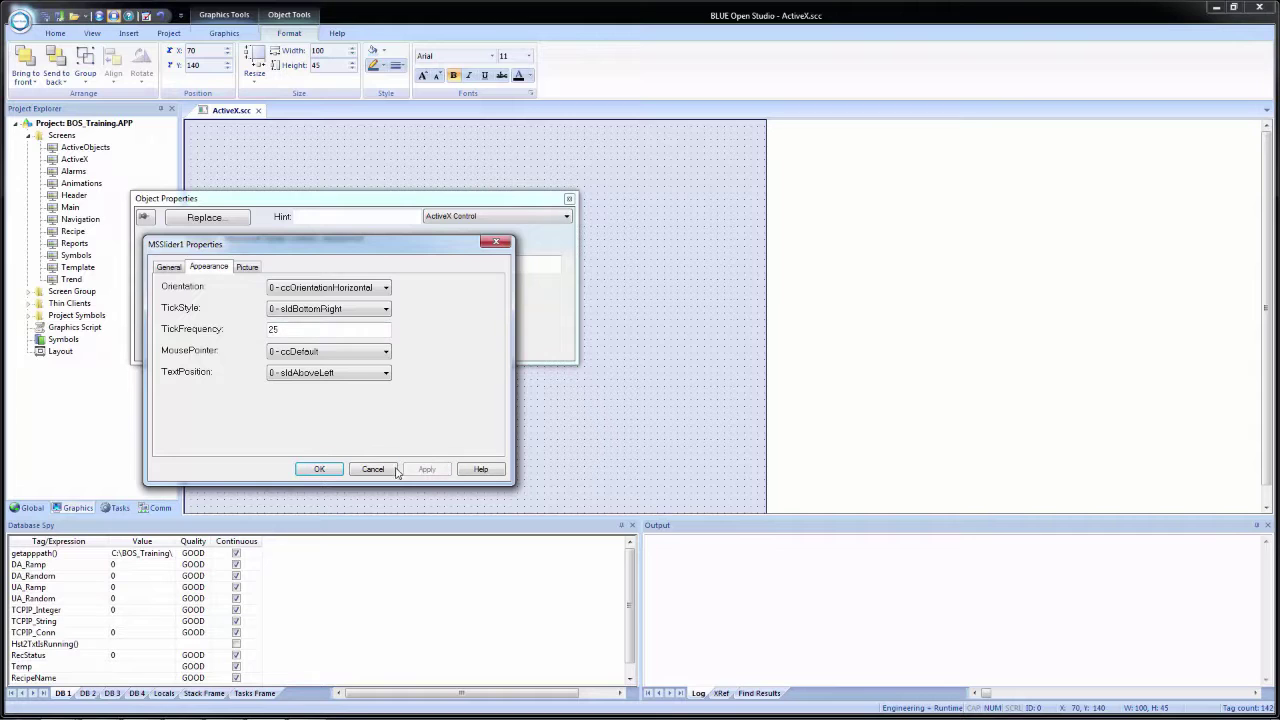
{"action": "left_click", "coordinate": [322, 468]}
{"action": "left_click_drag", "start_coordinate": [307, 196], "coordinate": [506, 171]}
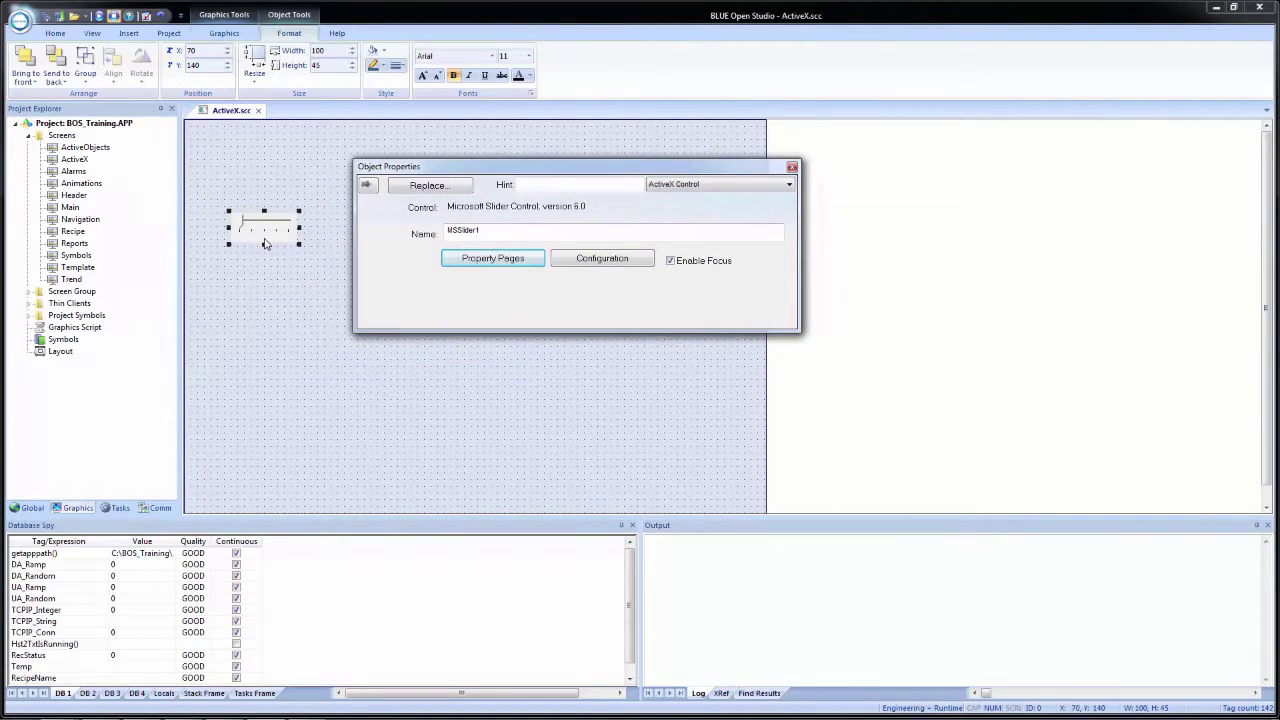
{"action": "left_click_drag", "start_coordinate": [265, 243], "coordinate": [242, 293]}
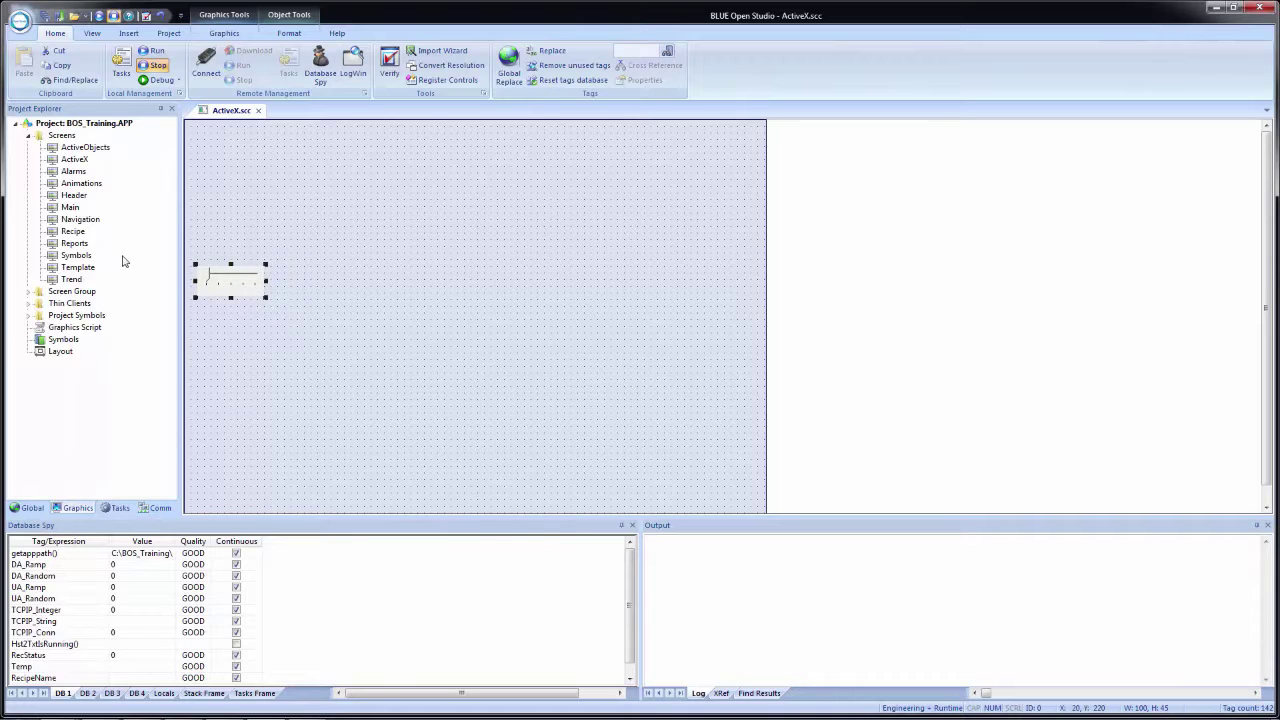
- Copy the Temperature slider and its label from the Trend screen and place them on the ActiveX screen above the Microsoft slider
{"action": "double_click", "coordinate": [80, 283]}
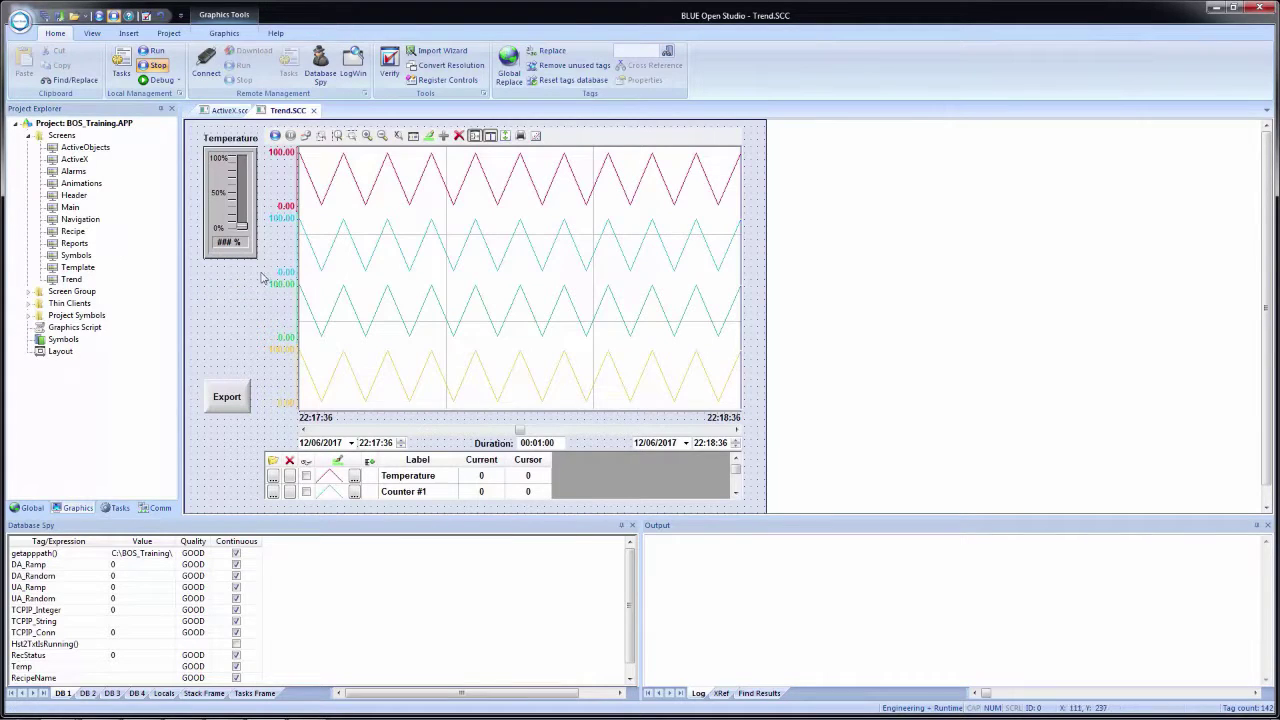
{"action": "left_click_drag", "start_coordinate": [192, 286], "coordinate": [270, 122]}
{"action": "key", "text": "ctrl+c"}
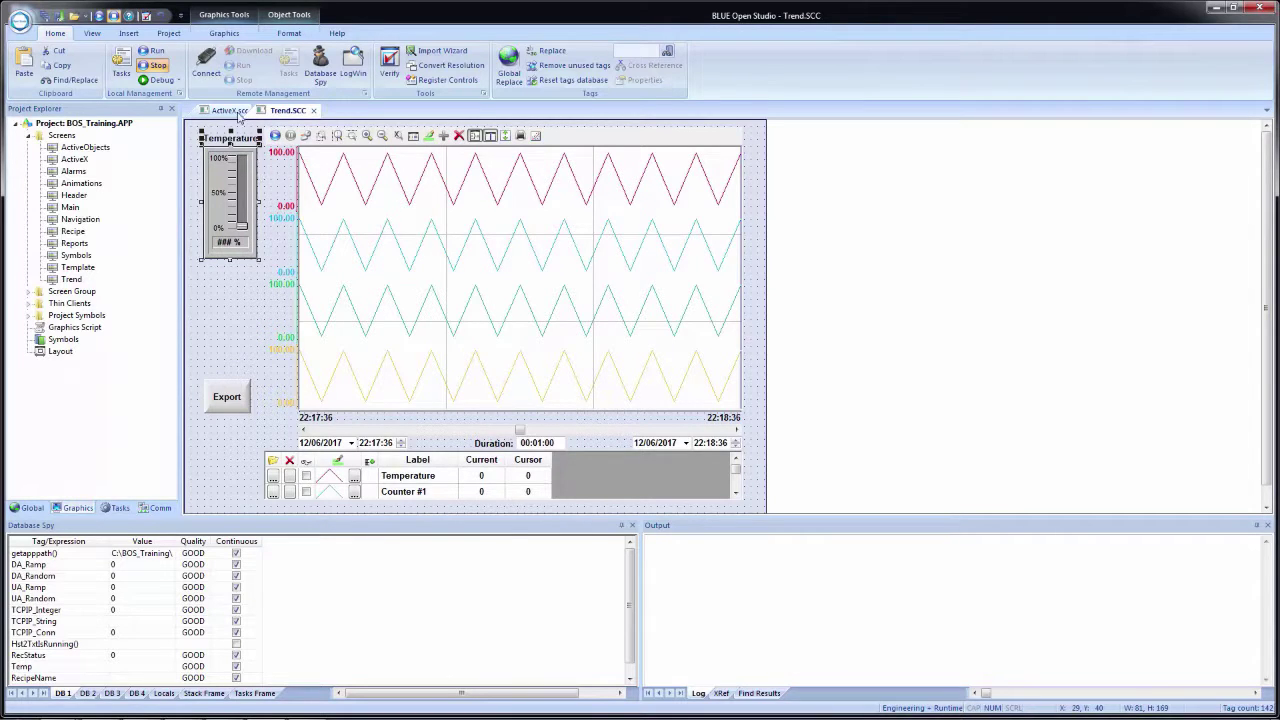
{"action": "left_click", "coordinate": [218, 111]}
{"action": "key", "text": "ctrl+v"}
{"action": "left_click_drag", "start_coordinate": [199, 192], "coordinate": [210, 204]}
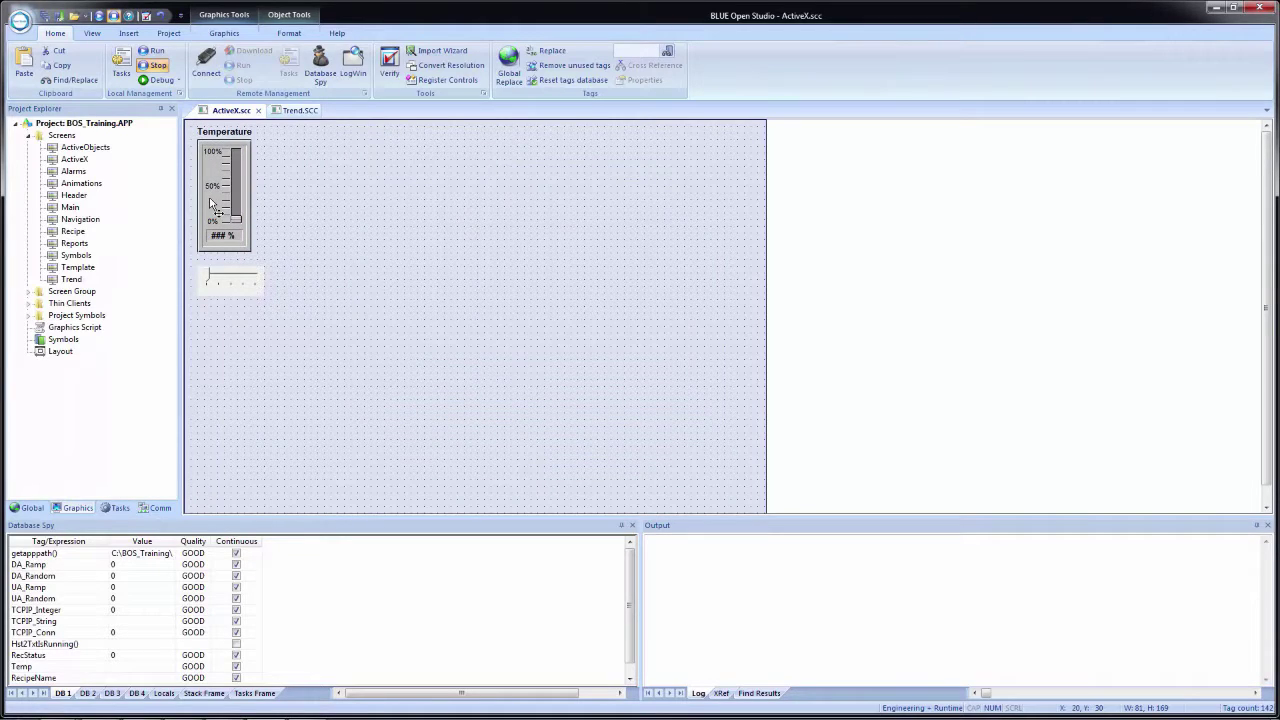
{"action": "left_click", "coordinate": [280, 251]}
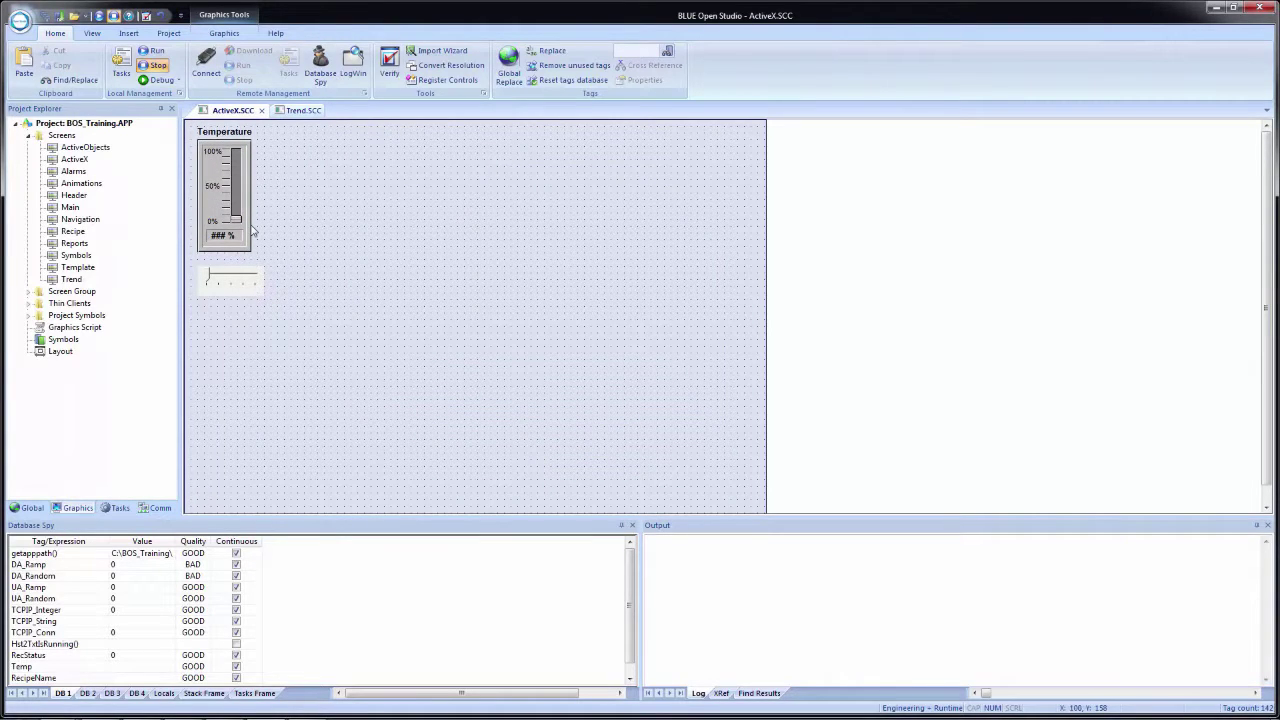
- Open the Navigation screen and reduce the Main button's height to about 31
{"action": "double_click", "coordinate": [82, 220]}
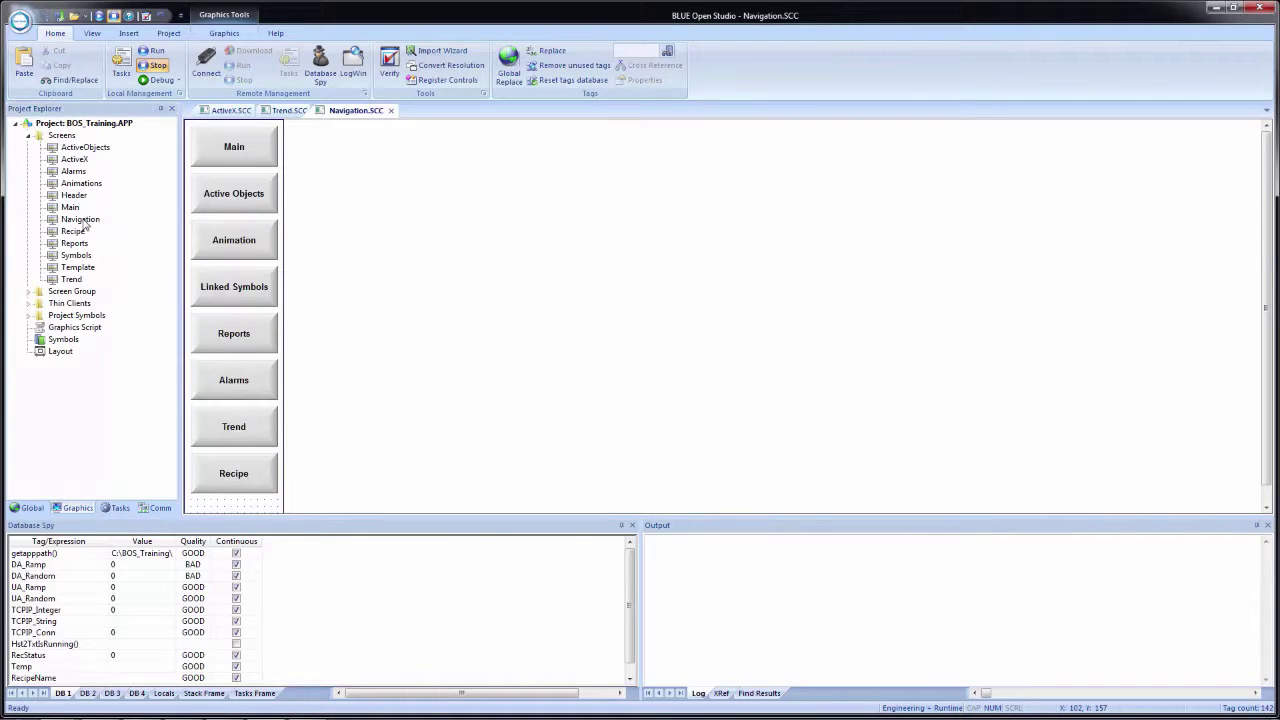
{"action": "scroll", "coordinate": [393, 221], "scroll_direction": "down", "scroll_amount": 1}
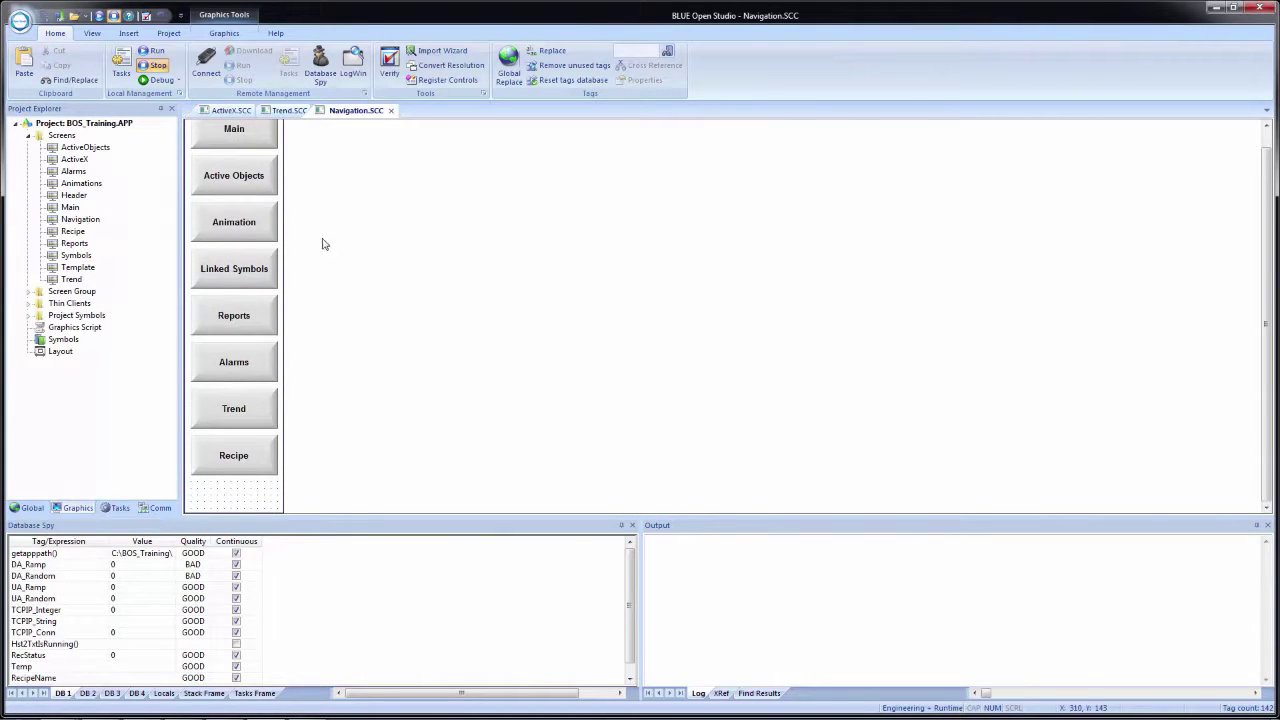
{"action": "scroll", "coordinate": [252, 314], "scroll_direction": "up", "scroll_amount": 1}
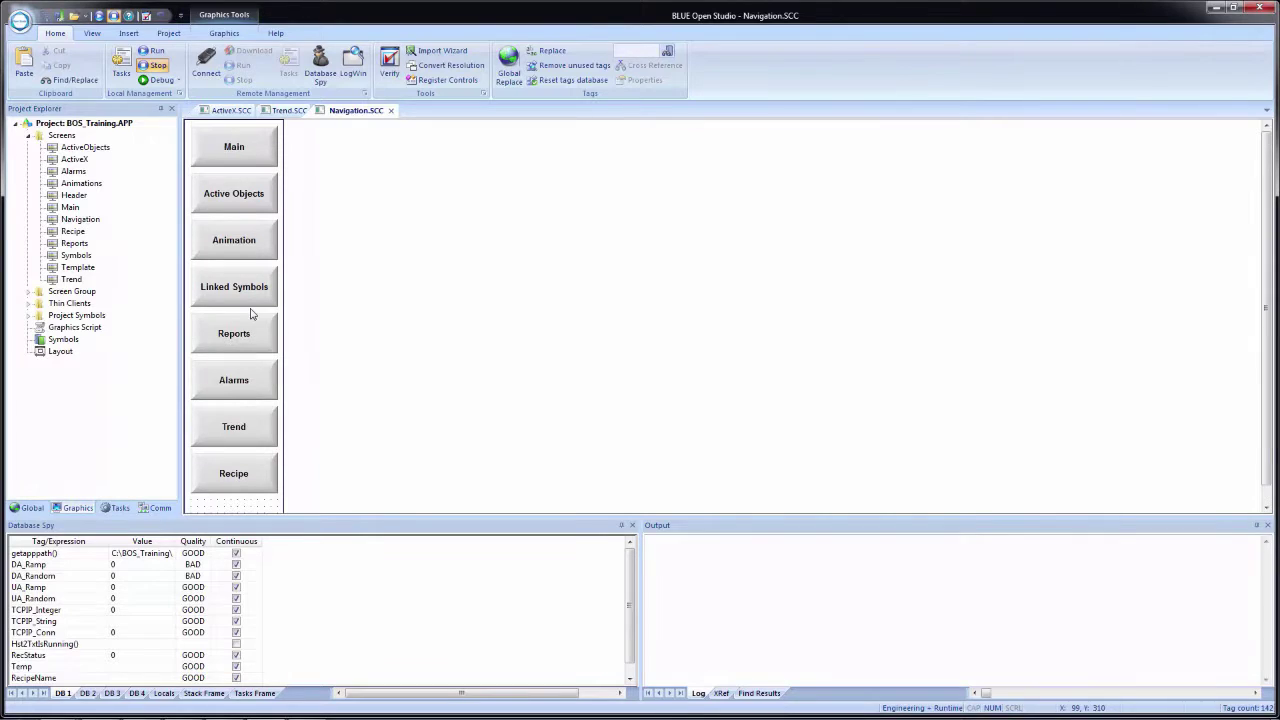
{"action": "left_click", "coordinate": [236, 163]}
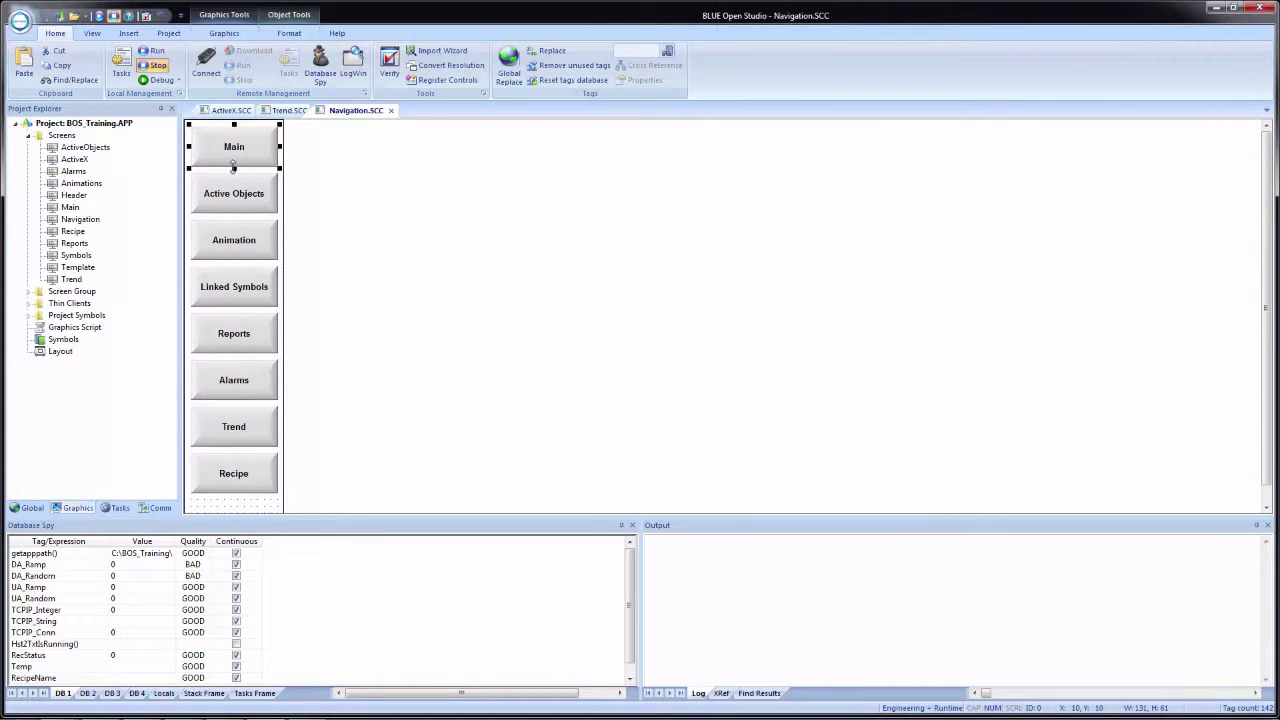
{"action": "left_click_drag", "start_coordinate": [234, 168], "coordinate": [229, 150]}
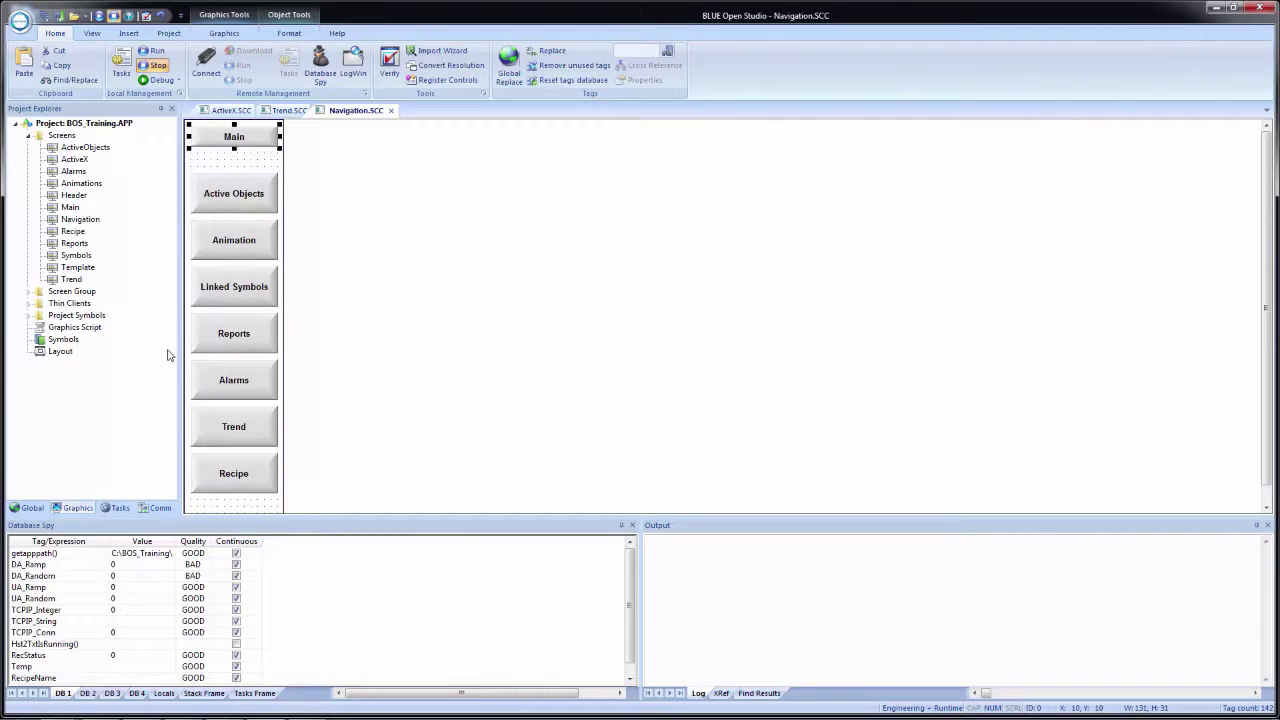
- Resize the heights of all the other navigation buttons to match the Main button
{"action": "left_click", "coordinate": [204, 507]}
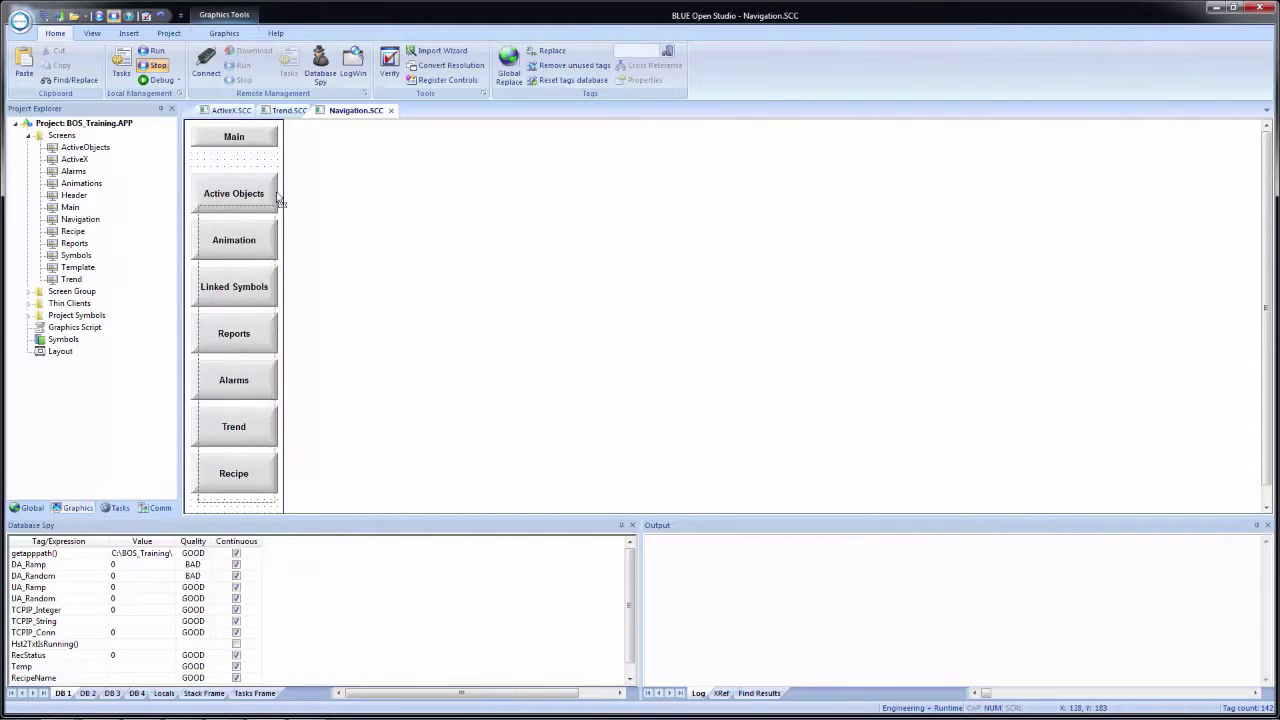
{"action": "left_click_drag", "start_coordinate": [186, 507], "coordinate": [284, 167]}
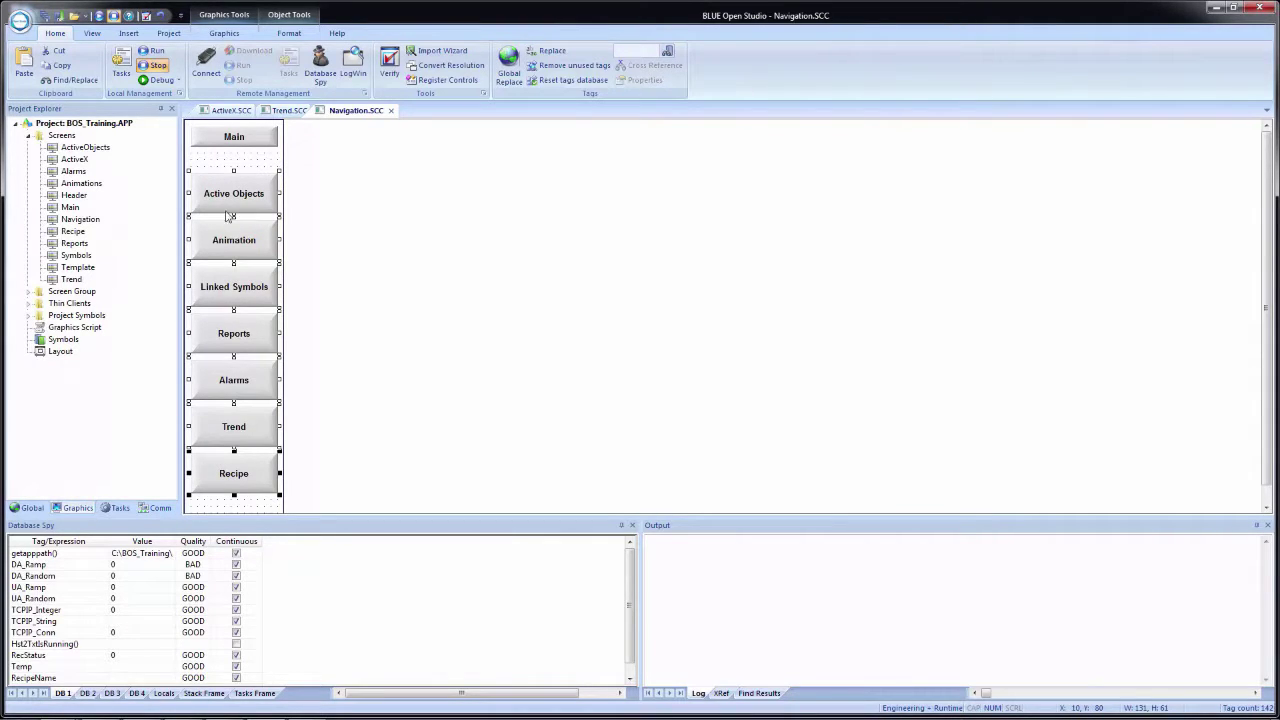
{"action": "left_click", "coordinate": [222, 138], "text": "shift"}
{"action": "left_click", "coordinate": [297, 37]}
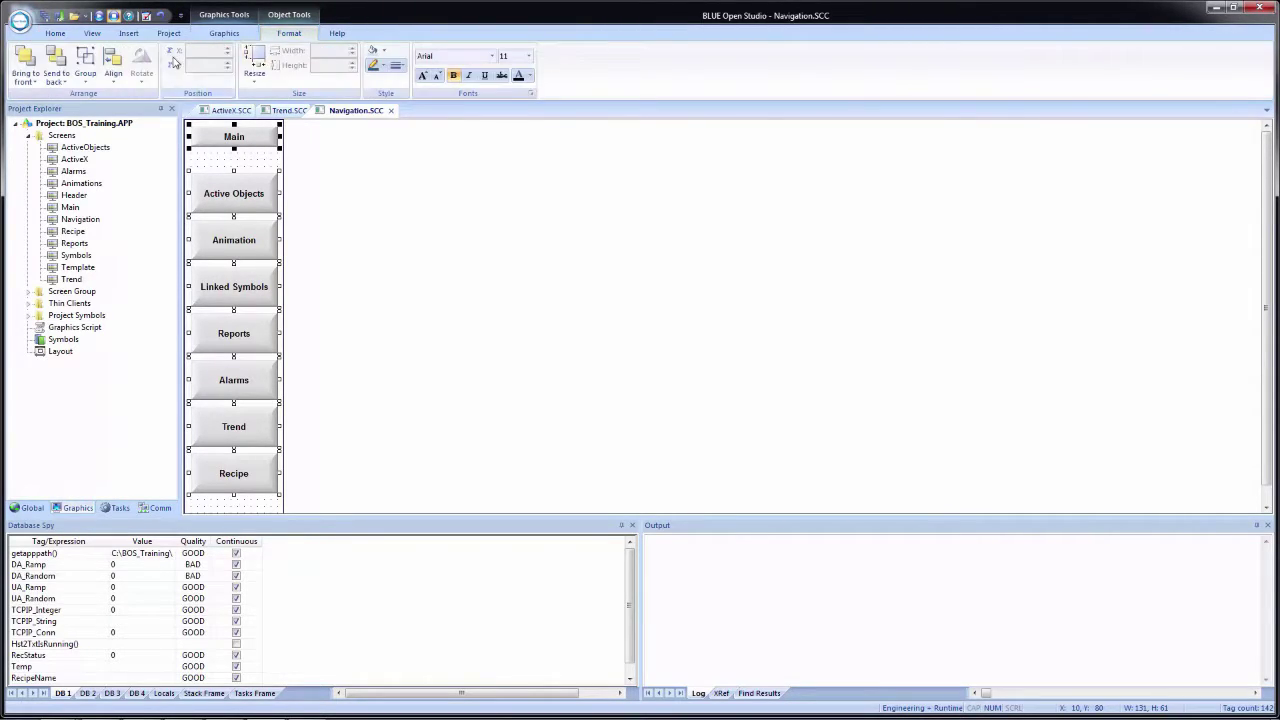
{"action": "left_click", "coordinate": [256, 82]}
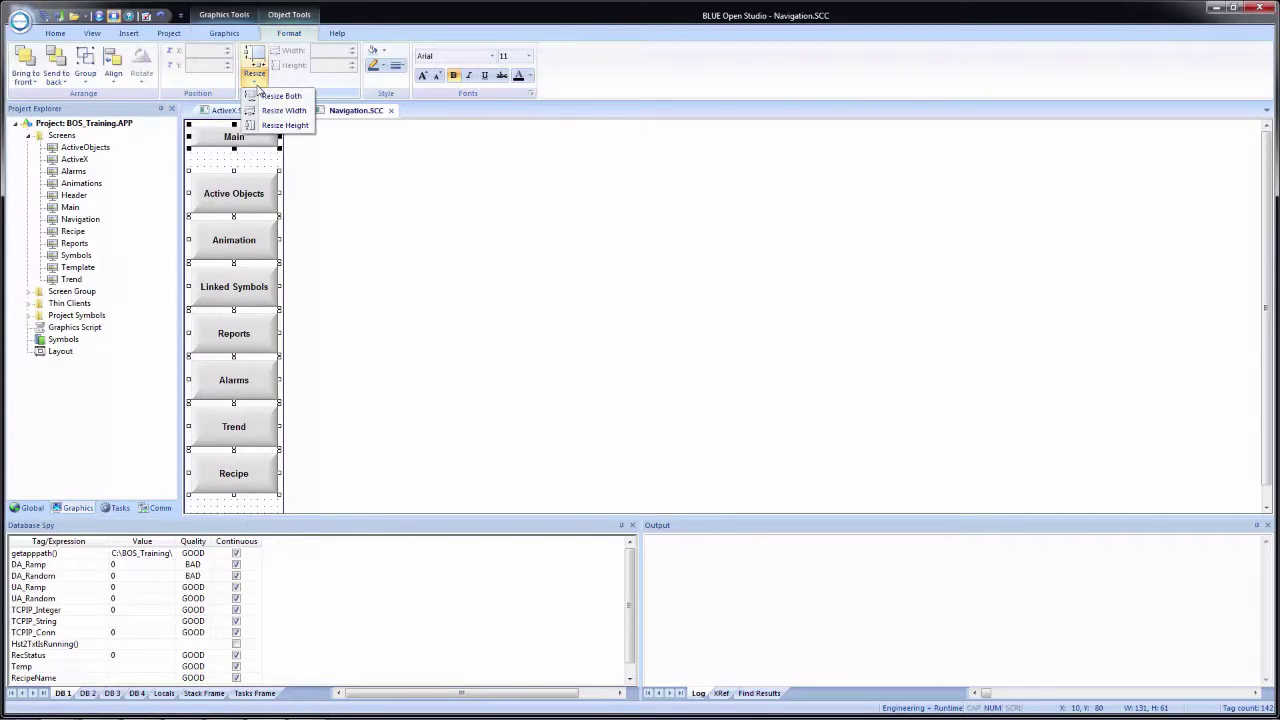
{"action": "left_click", "coordinate": [290, 127]}
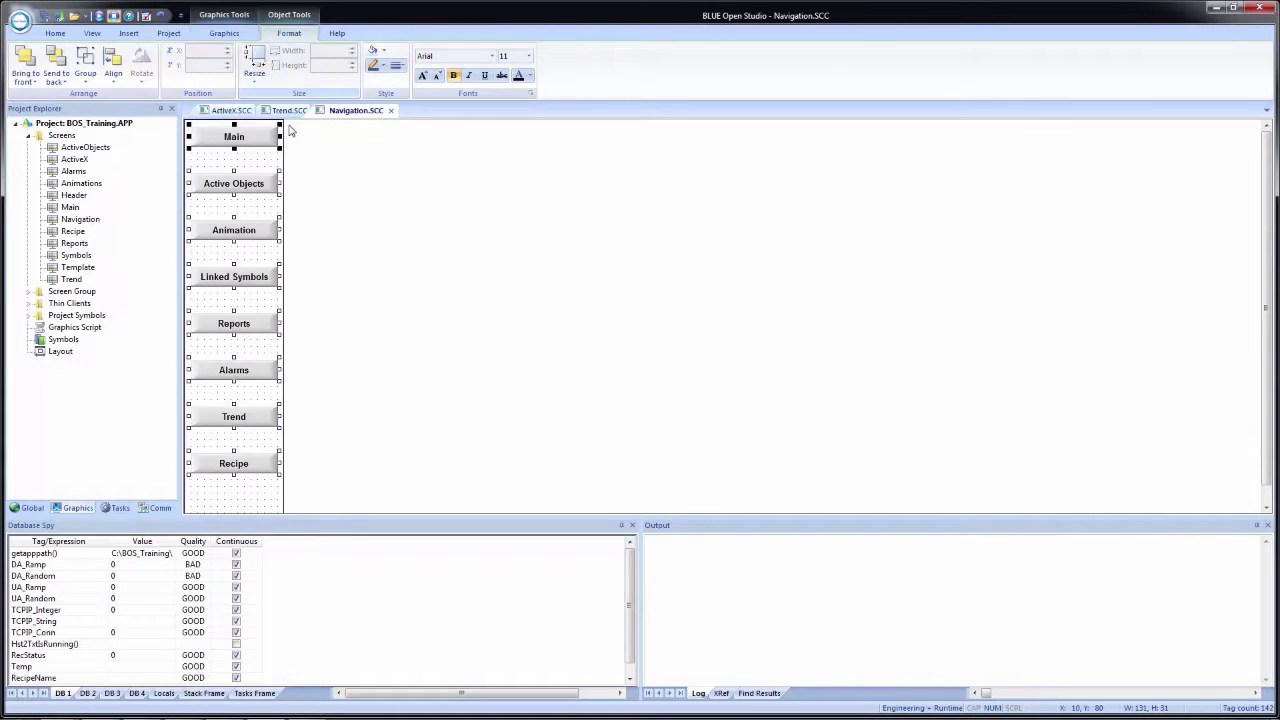
- Stack the navigation buttons closely beneath Main and place a duplicate of the Recipe button below them at X 10, Y 330
{"action": "left_click", "coordinate": [216, 494]}
{"action": "left_click_drag", "start_coordinate": [229, 182], "coordinate": [231, 158]}
{"action": "left_click_drag", "start_coordinate": [215, 233], "coordinate": [214, 197]}
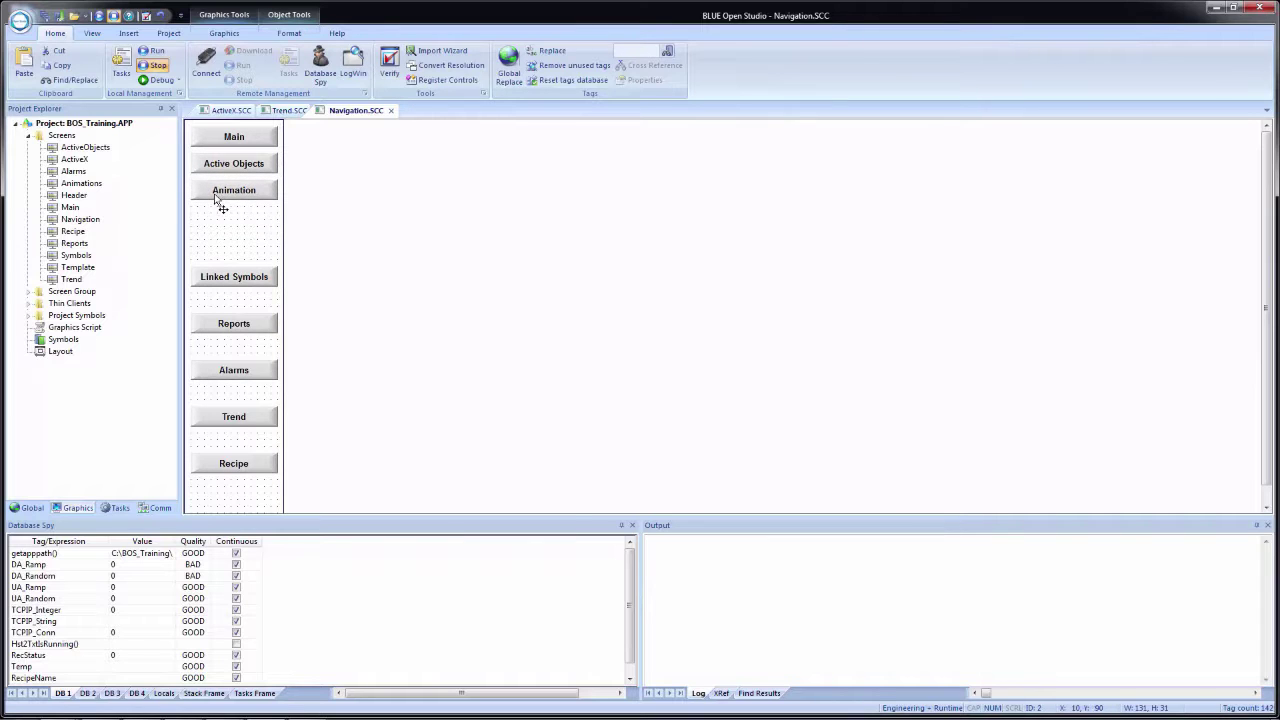
{"action": "left_click_drag", "start_coordinate": [220, 282], "coordinate": [228, 222]}
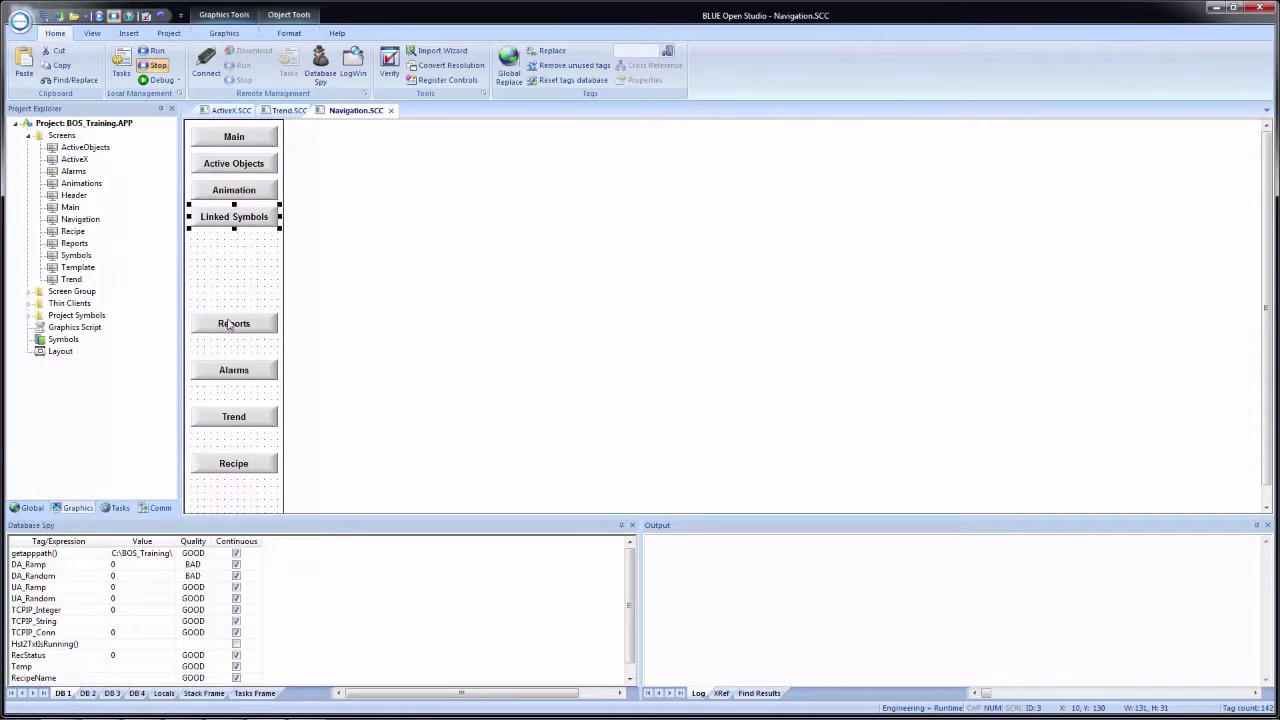
{"action": "left_click_drag", "start_coordinate": [232, 325], "coordinate": [234, 247]}
{"action": "left_click_drag", "start_coordinate": [237, 380], "coordinate": [230, 280]}
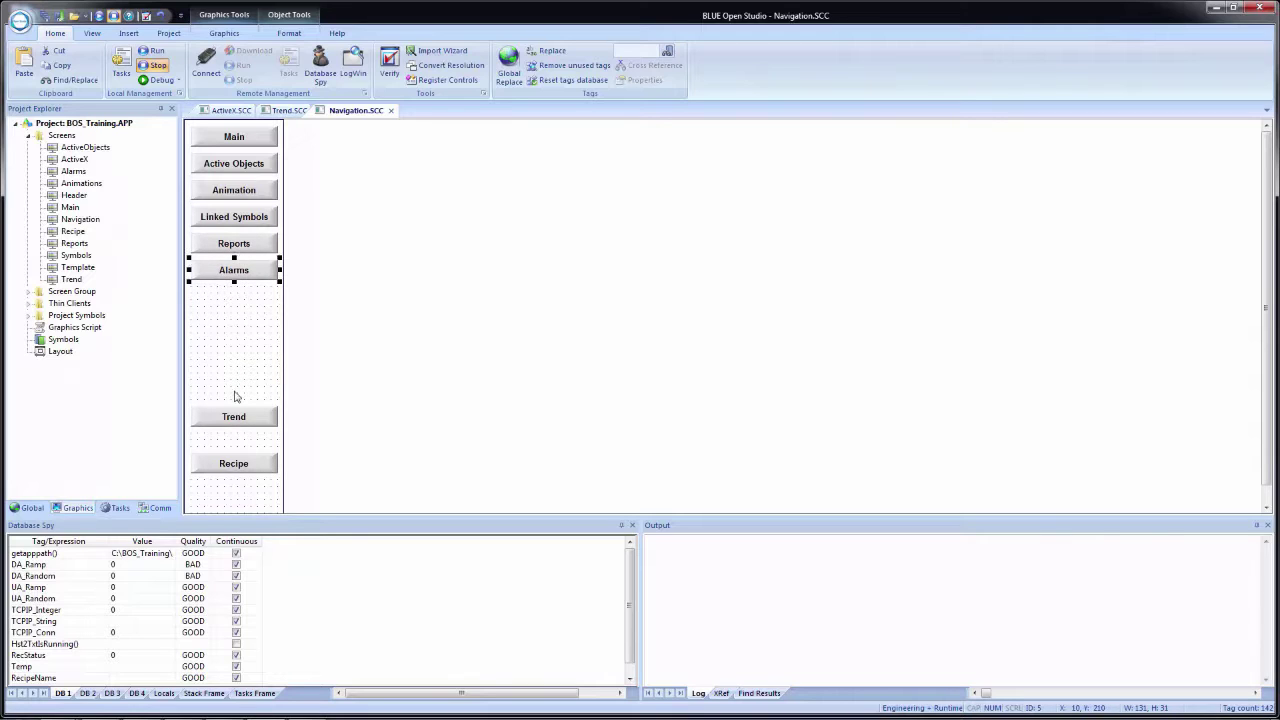
{"action": "left_click_drag", "start_coordinate": [218, 424], "coordinate": [222, 304]}
{"action": "left_click_drag", "start_coordinate": [234, 458], "coordinate": [232, 358]}
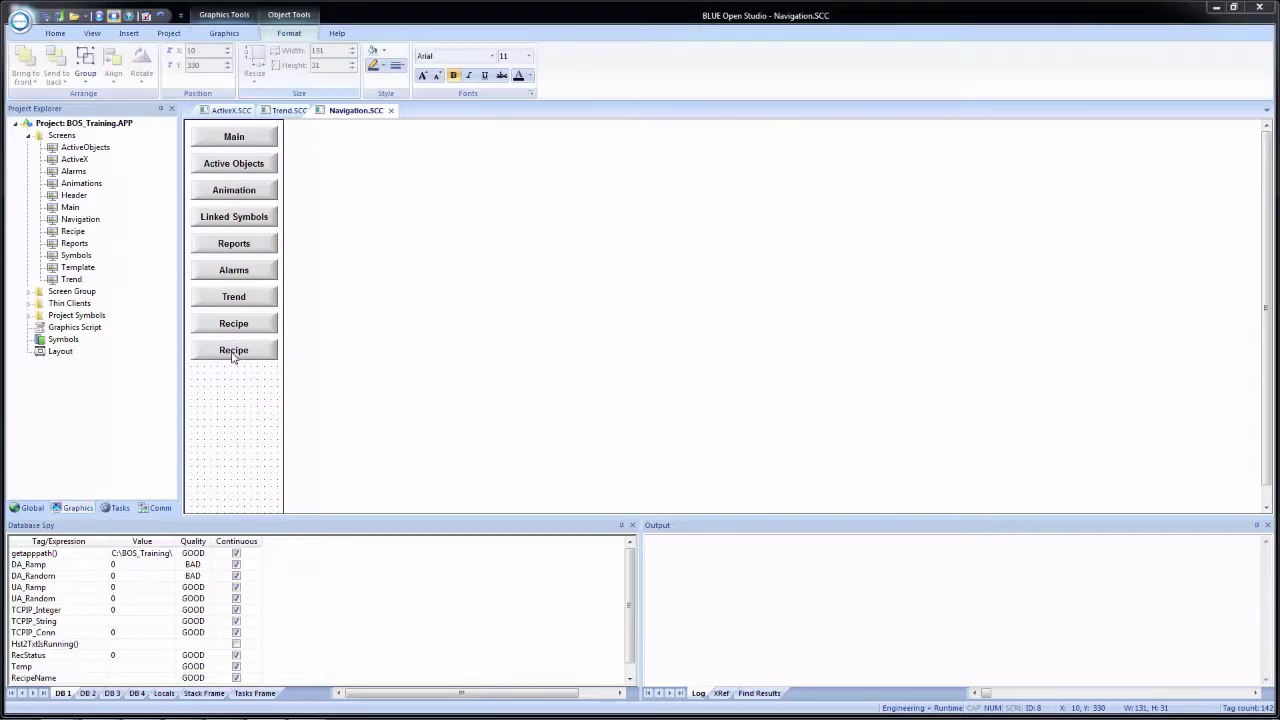
- Make the duplicated Recipe button's On Up script open the "ActiveX" screen and set its caption to "Active X"
{"action": "double_click", "coordinate": [235, 356]}
{"action": "double_click", "coordinate": [470, 296]}
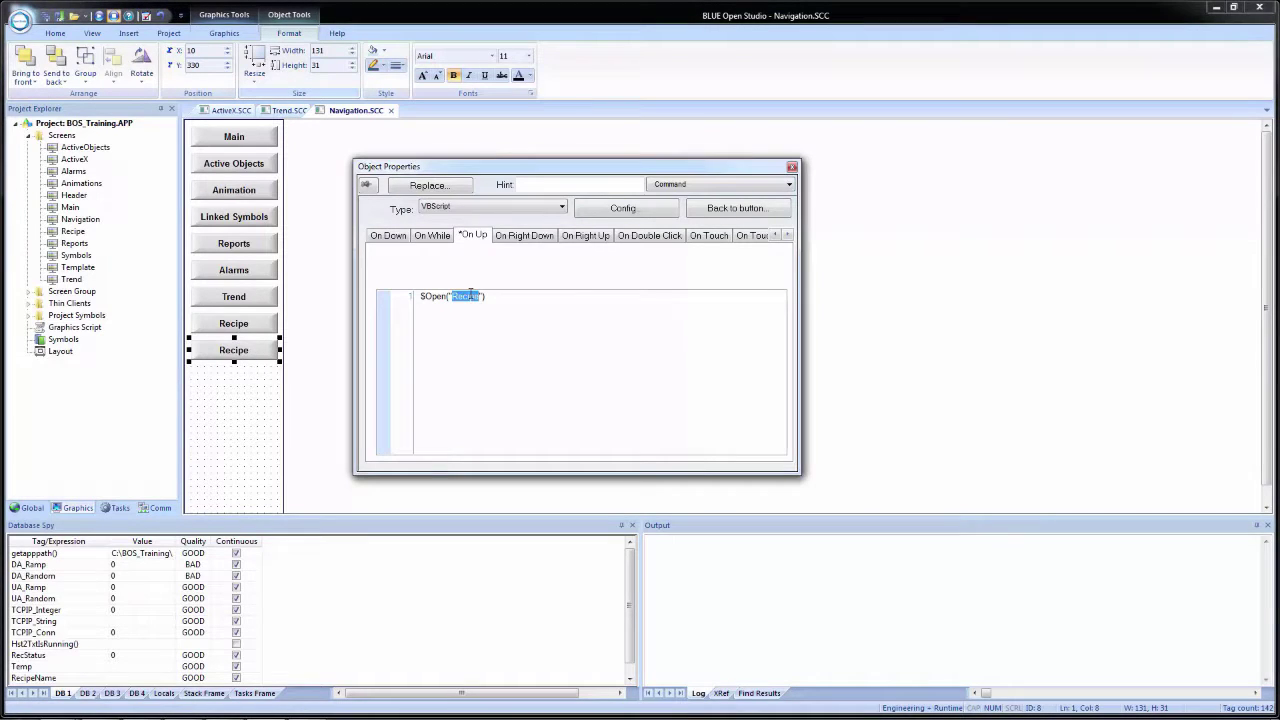
{"action": "type", "text": "ActiveX"}
{"action": "left_click", "coordinate": [735, 208]}
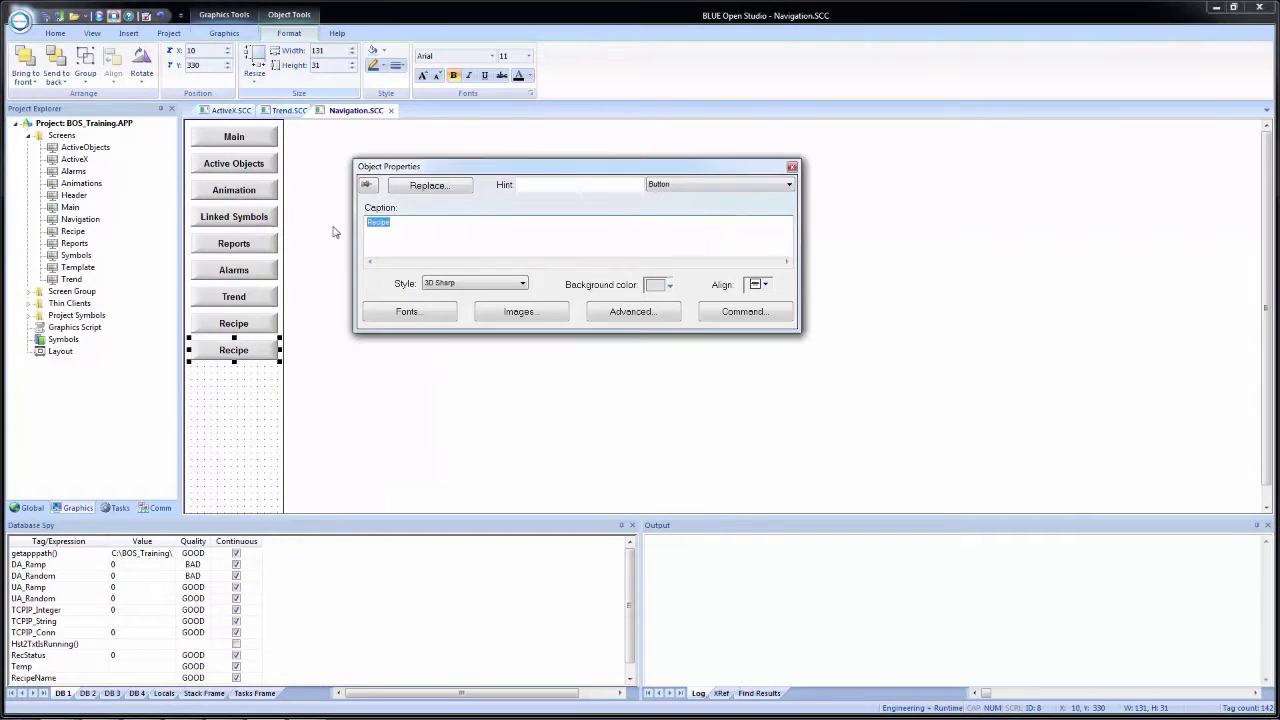
{"action": "type", "text": "Active X"}
{"action": "key", "text": "Escape"}
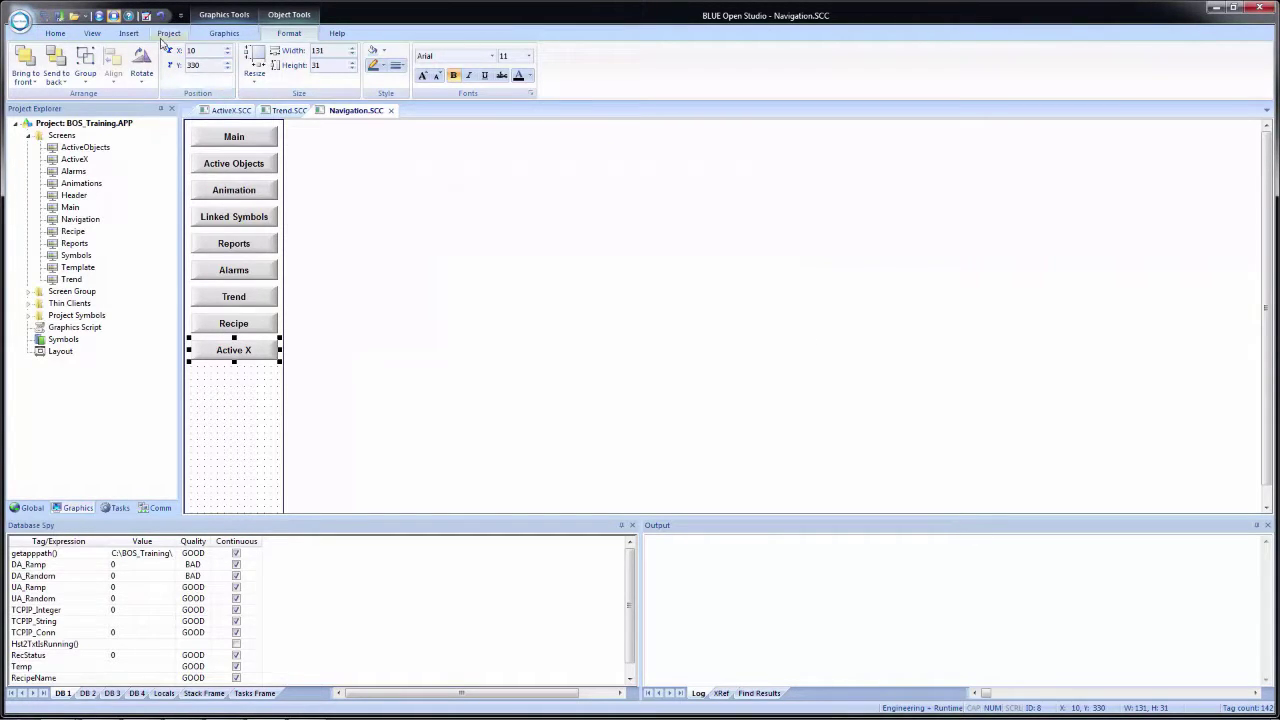
- Close all open screen windows in the workspace
{"action": "left_click", "coordinate": [92, 33]}
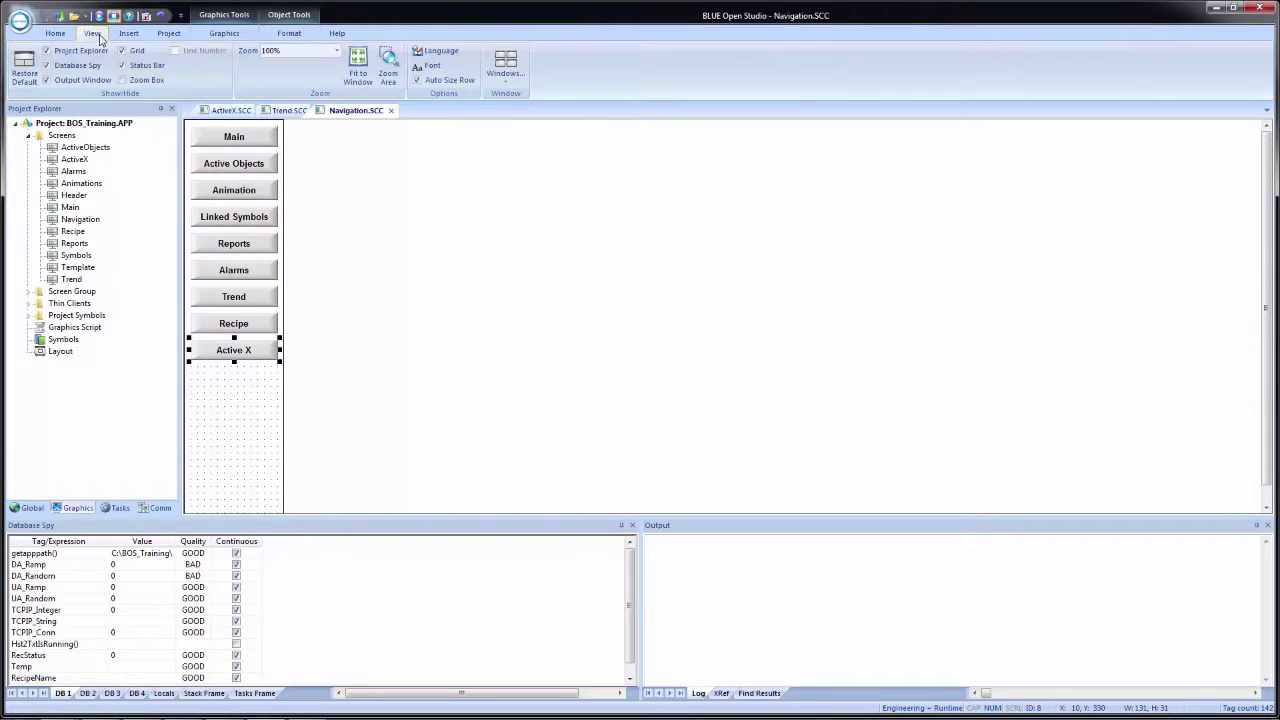
{"action": "left_click", "coordinate": [507, 78]}
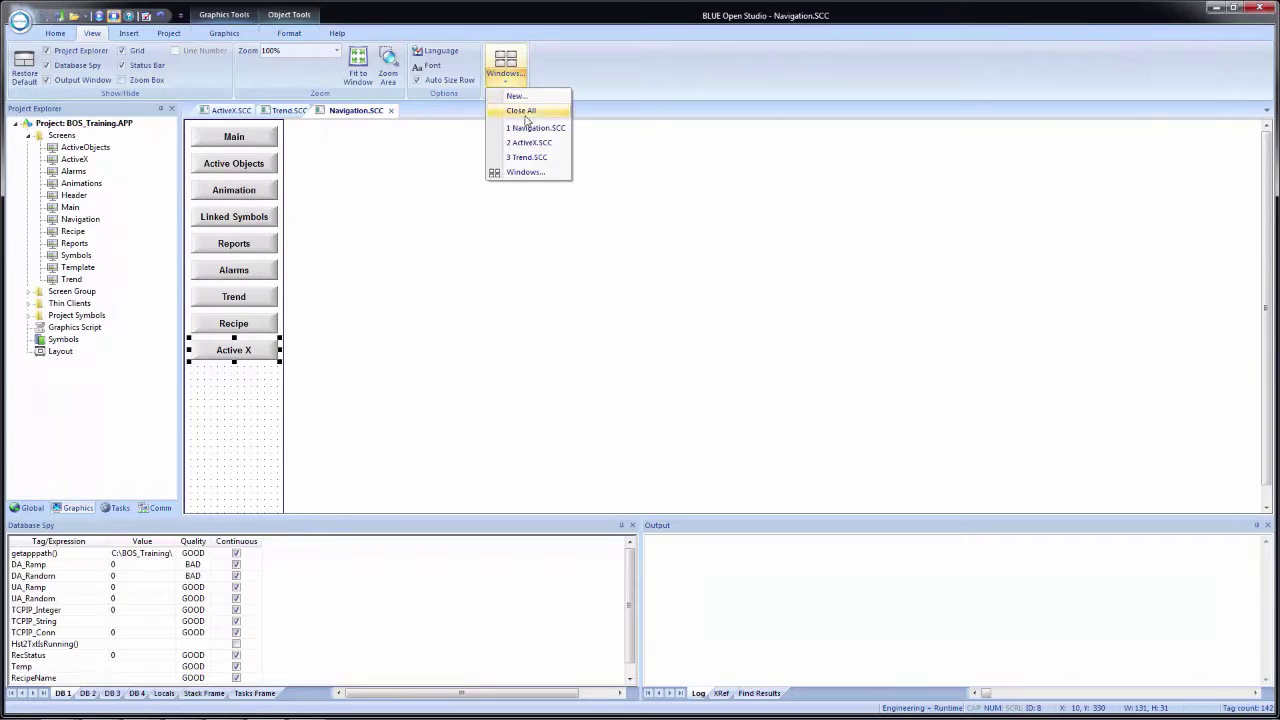
{"action": "left_click", "coordinate": [521, 110]}
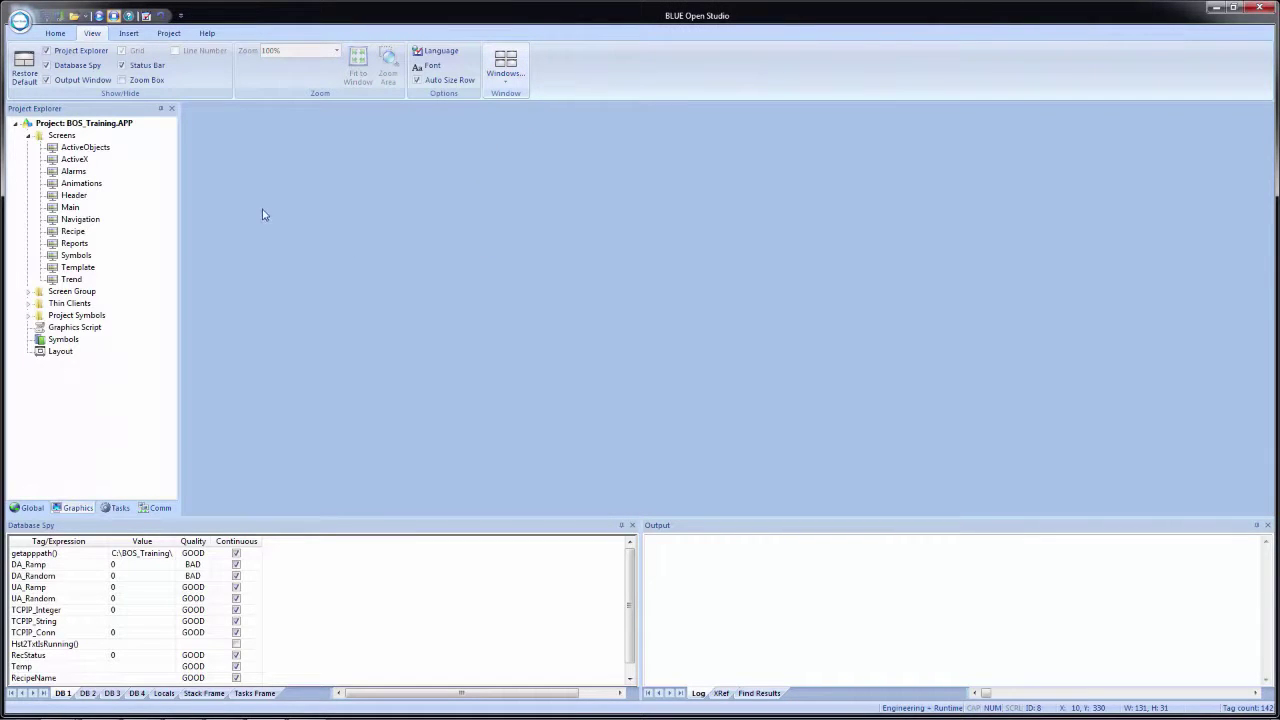
- Run the project, go to the Active X screen, and test the link by moving the Microsoft slider and then the Temperature slider
{"action": "left_click", "coordinate": [99, 16]}
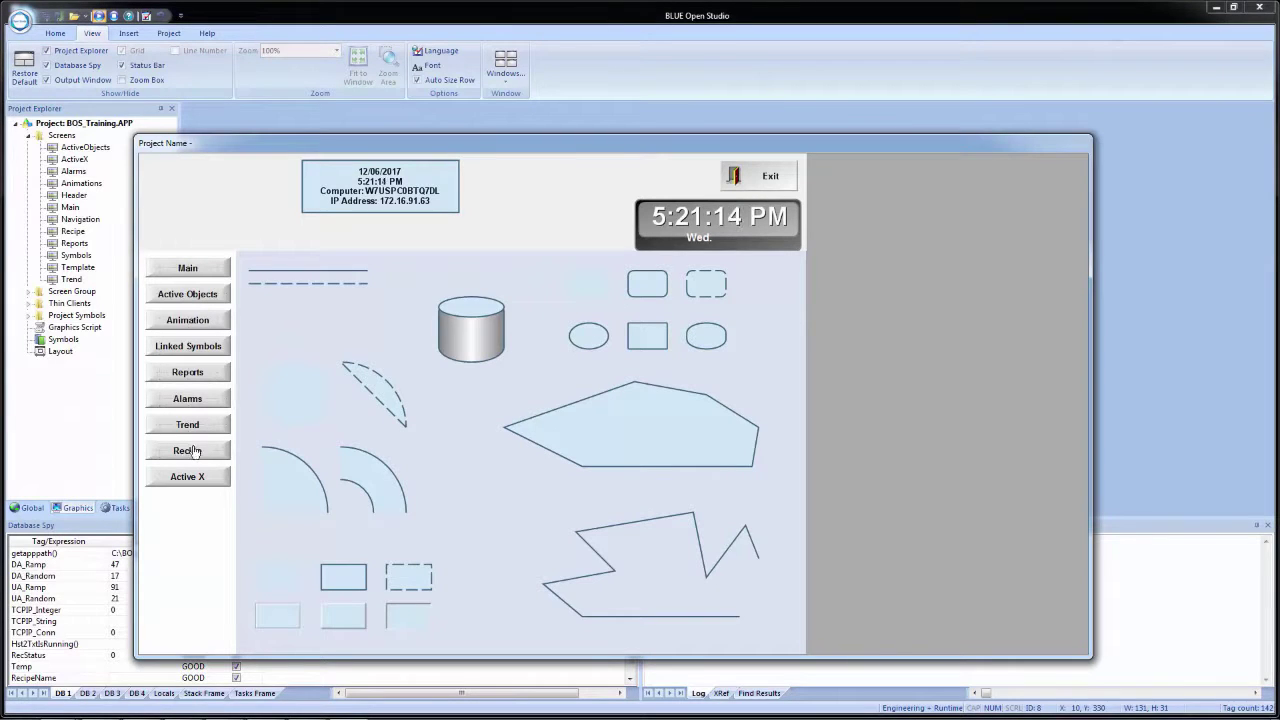
{"action": "left_click", "coordinate": [195, 479]}
{"action": "left_click_drag", "start_coordinate": [254, 403], "coordinate": [292, 407]}
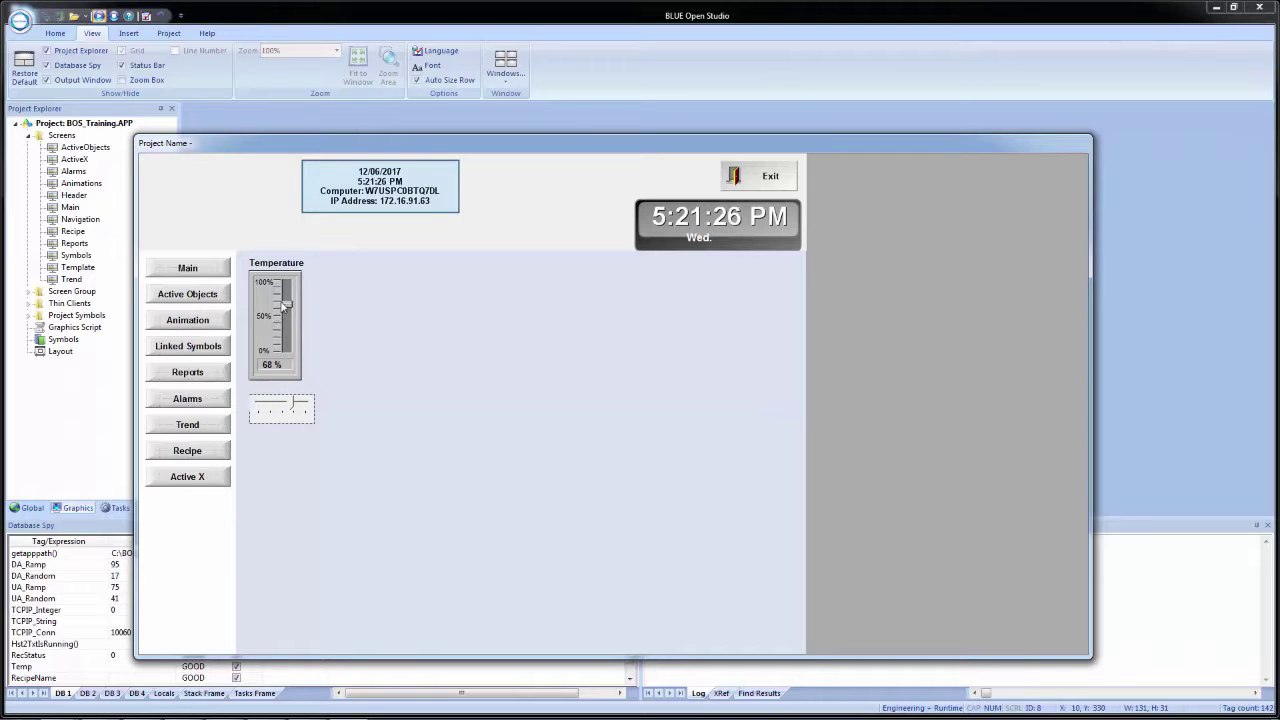
{"action": "mouse_move", "coordinate": [285, 303]}
{"action": "left_mouse_down"}
{"action": "mouse_move", "coordinate": [286, 330]}
{"action": "mouse_move", "coordinate": [290, 312]}
{"action": "left_mouse_up"}
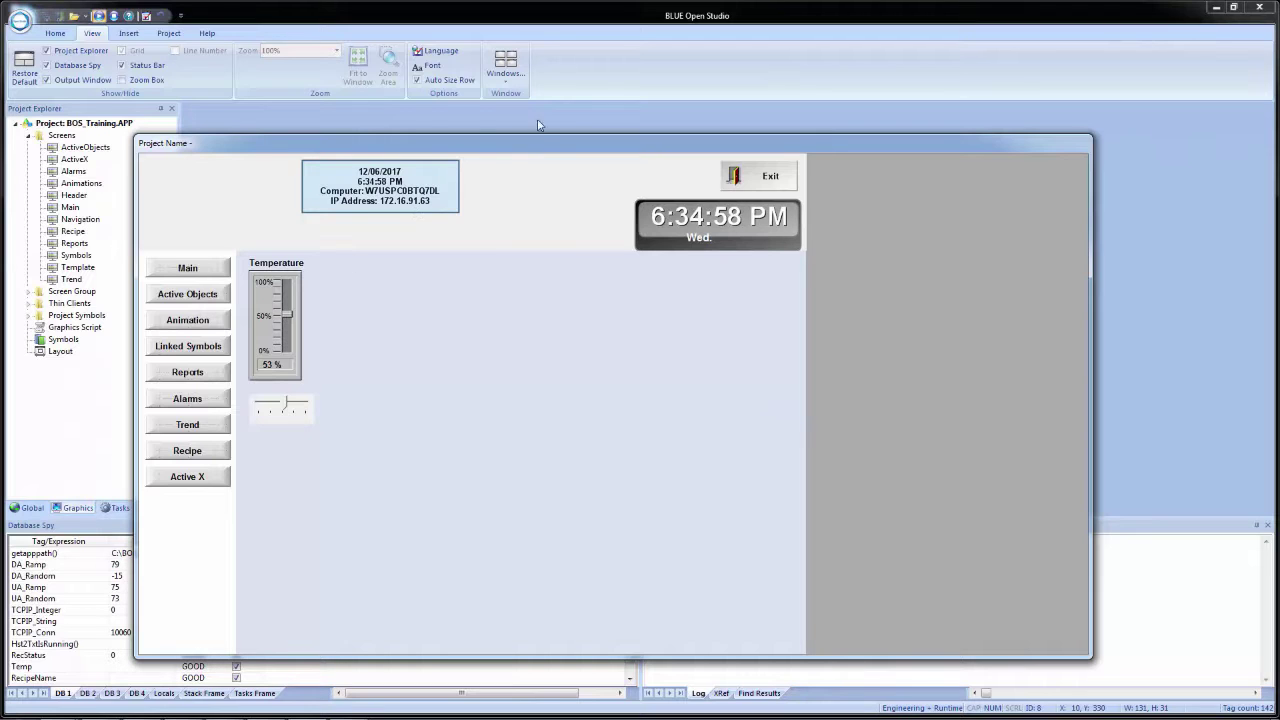
- Return to the development environment and reopen the ActiveX screen for editing
{"action": "left_click", "coordinate": [601, 78]}
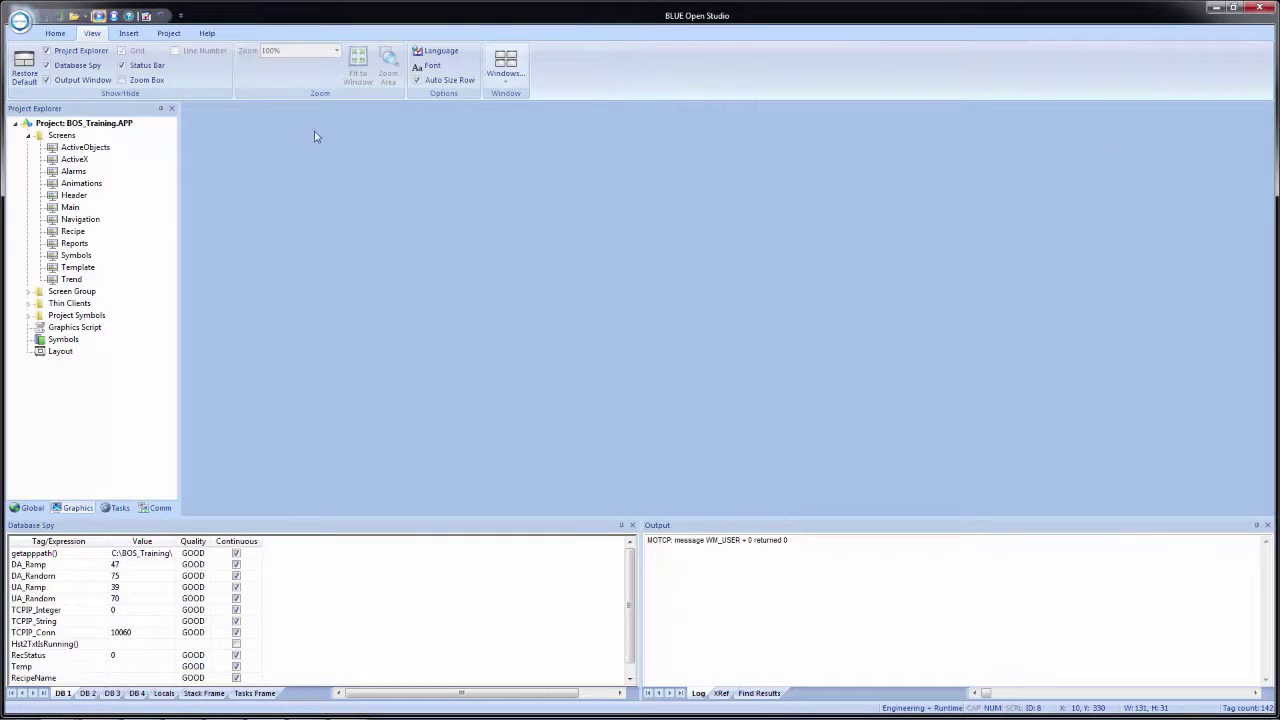
{"action": "double_click", "coordinate": [65, 160]}
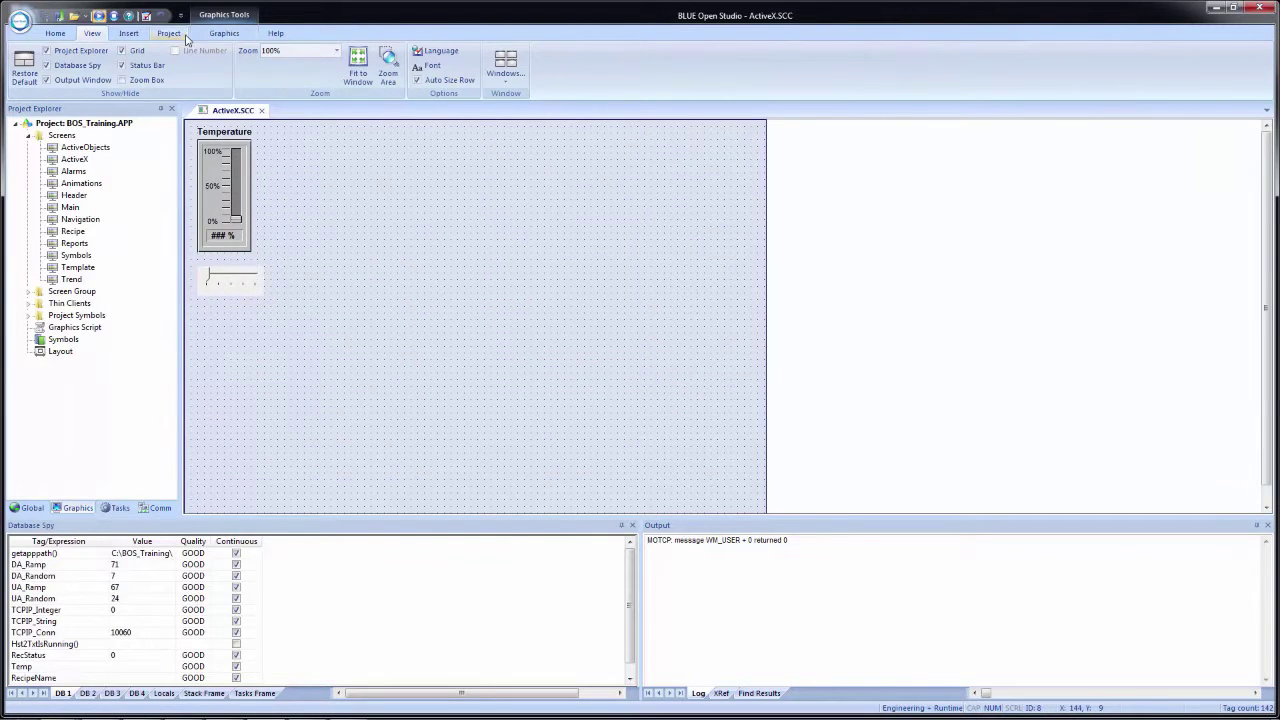
- Insert a Microsoft Date and Time Picker Control 6.0 (SP4) ActiveX control and place it below the Microsoft slider at about X 10, Y 320
{"action": "left_click", "coordinate": [222, 34]}
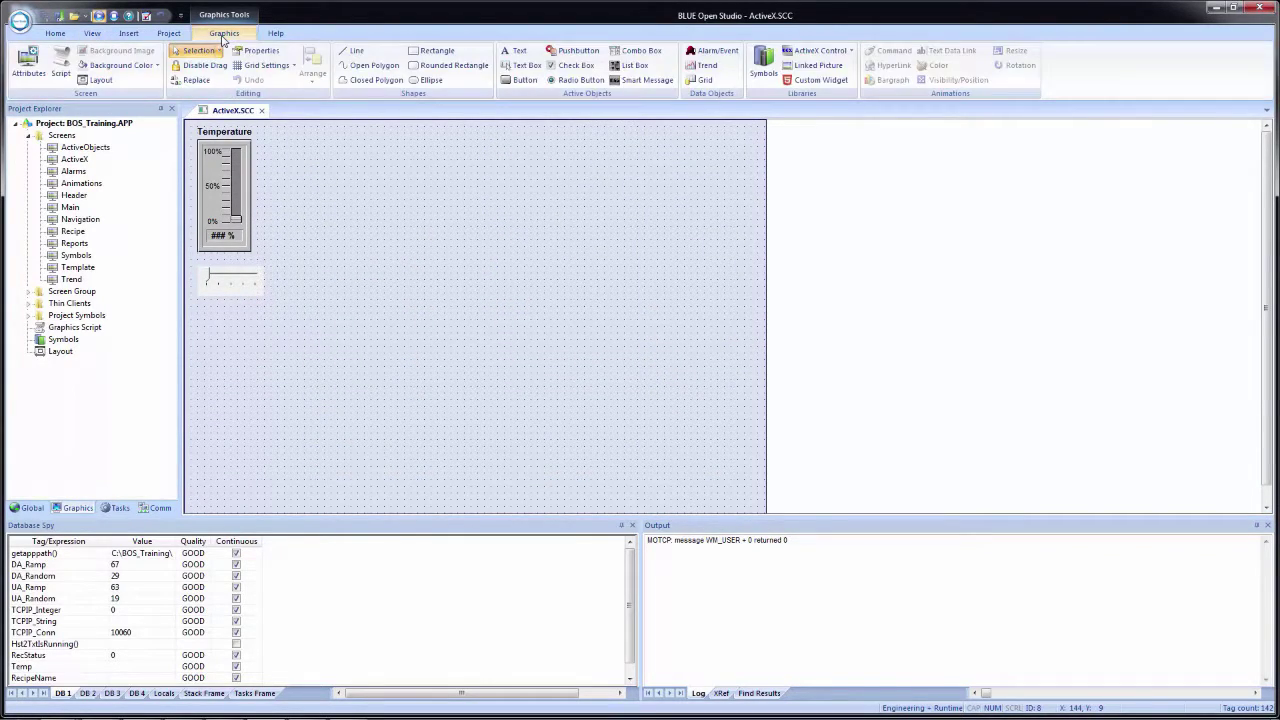
{"action": "left_click", "coordinate": [810, 54]}
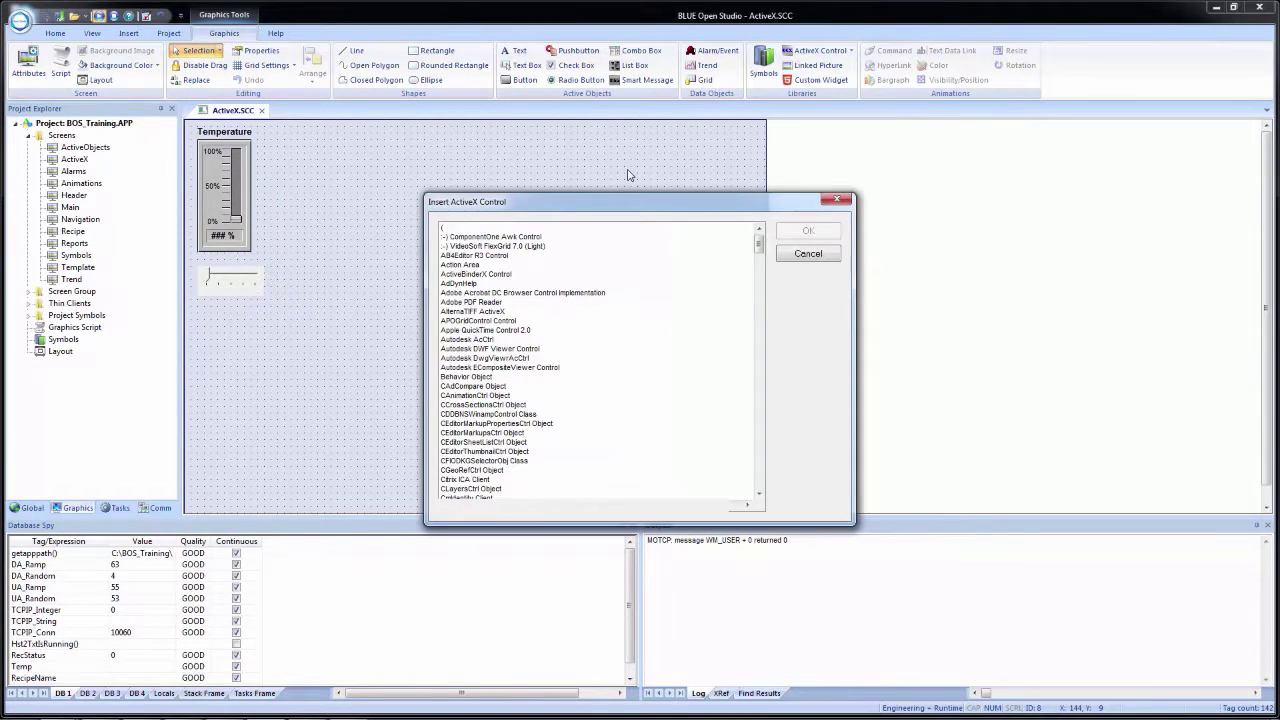
{"action": "left_click_drag", "start_coordinate": [600, 205], "coordinate": [603, 169]}
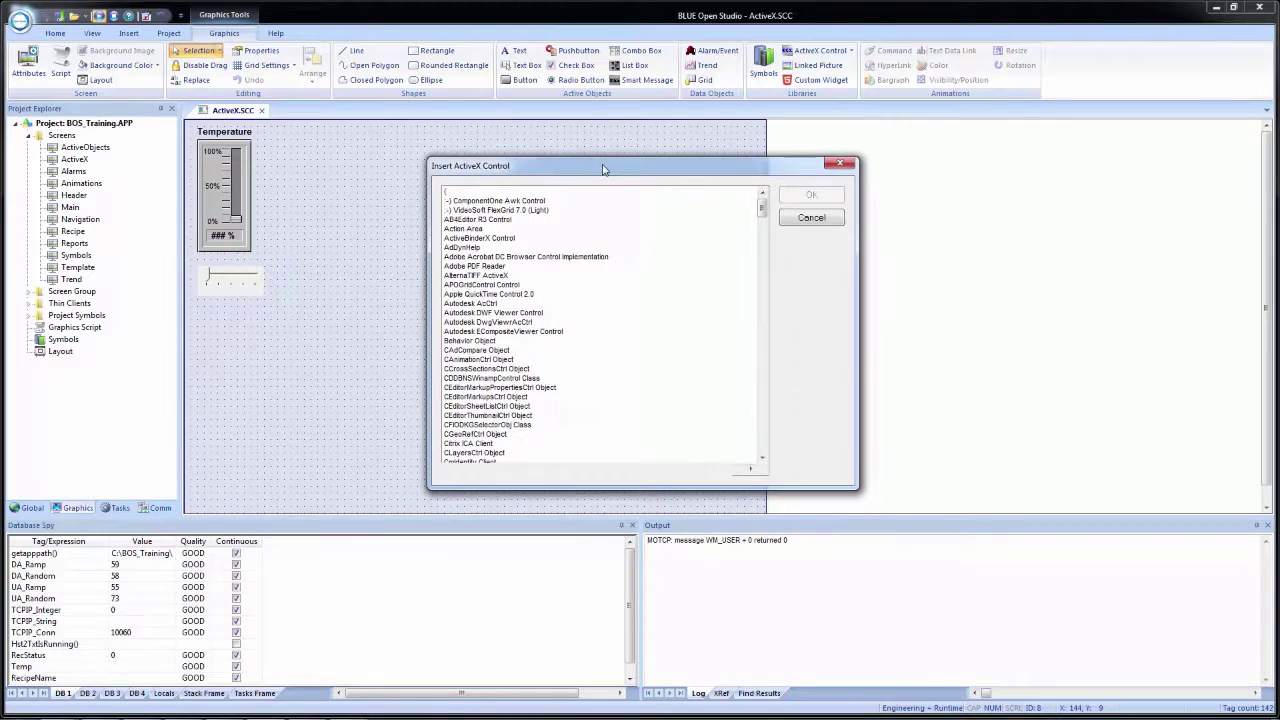
{"action": "scroll", "coordinate": [570, 257], "scroll_direction": "down", "scroll_amount": 12}
{"action": "scroll", "coordinate": [572, 258], "scroll_direction": "down", "scroll_amount": 5}
{"action": "scroll", "coordinate": [572, 258], "scroll_direction": "down", "scroll_amount": 2}
{"action": "scroll", "coordinate": [572, 258], "scroll_direction": "down", "scroll_amount": 8}
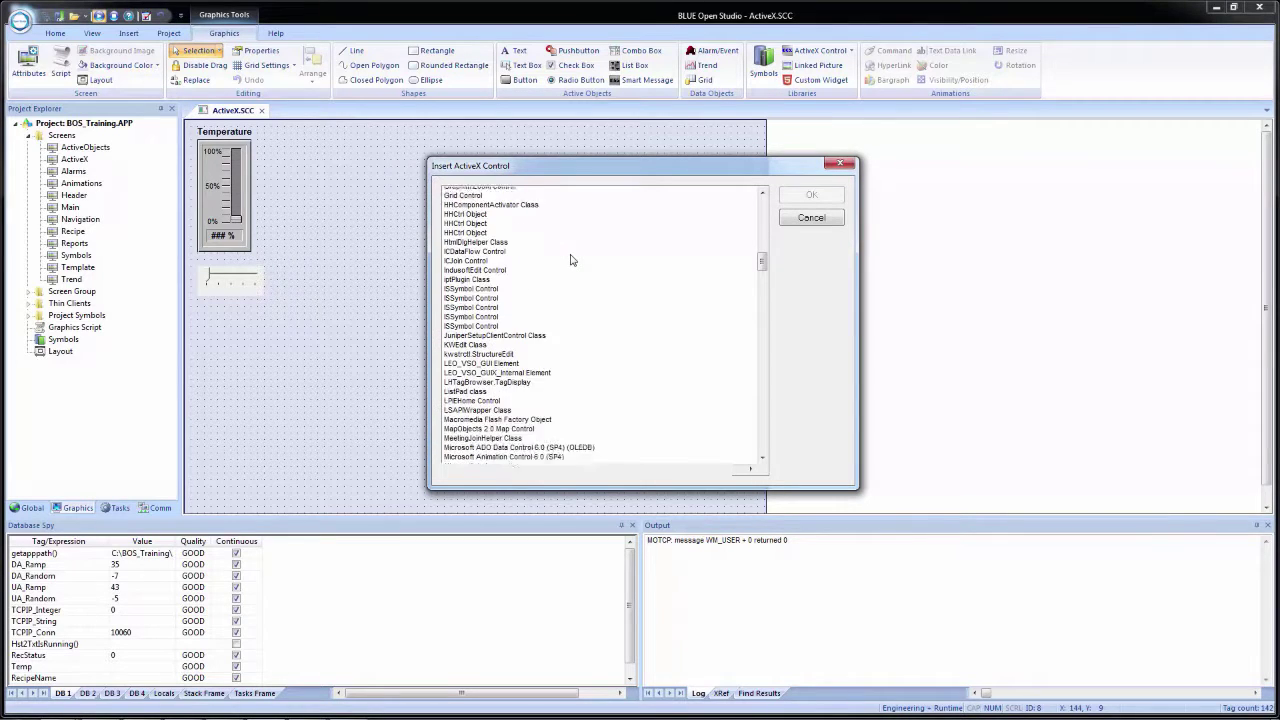
{"action": "scroll", "coordinate": [572, 260], "scroll_direction": "down", "scroll_amount": 2}
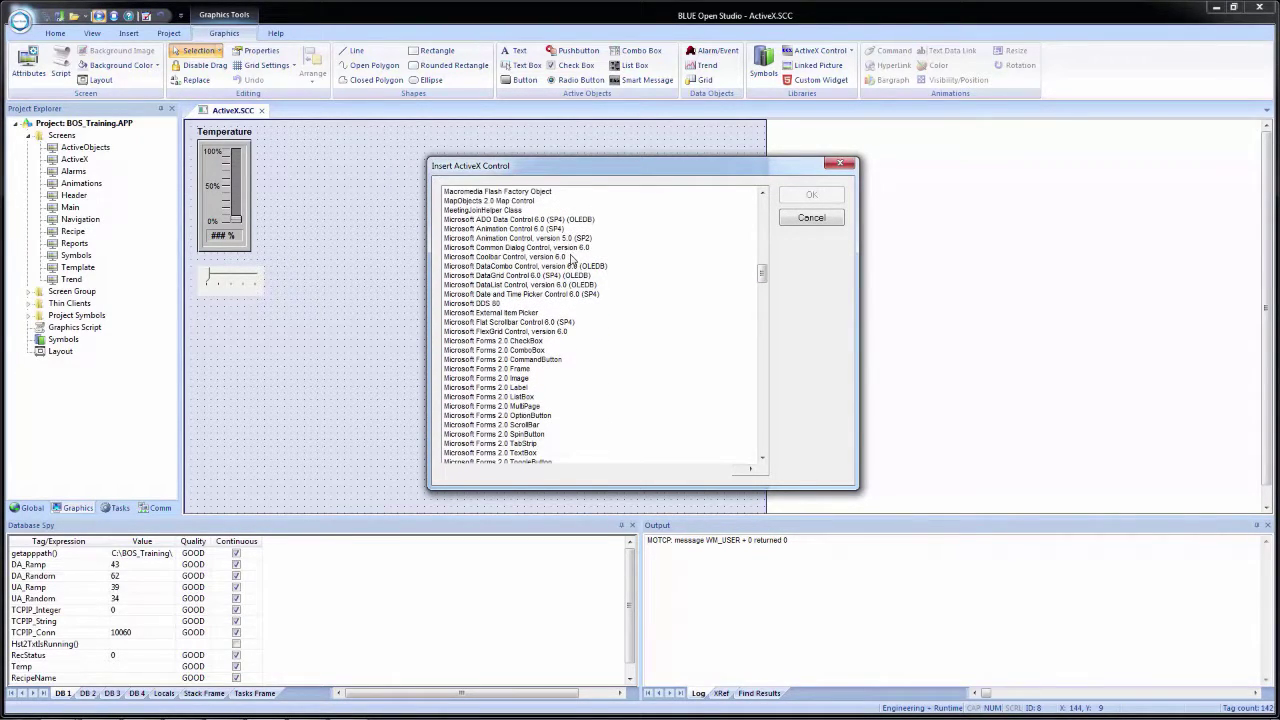
{"action": "left_click", "coordinate": [538, 295]}
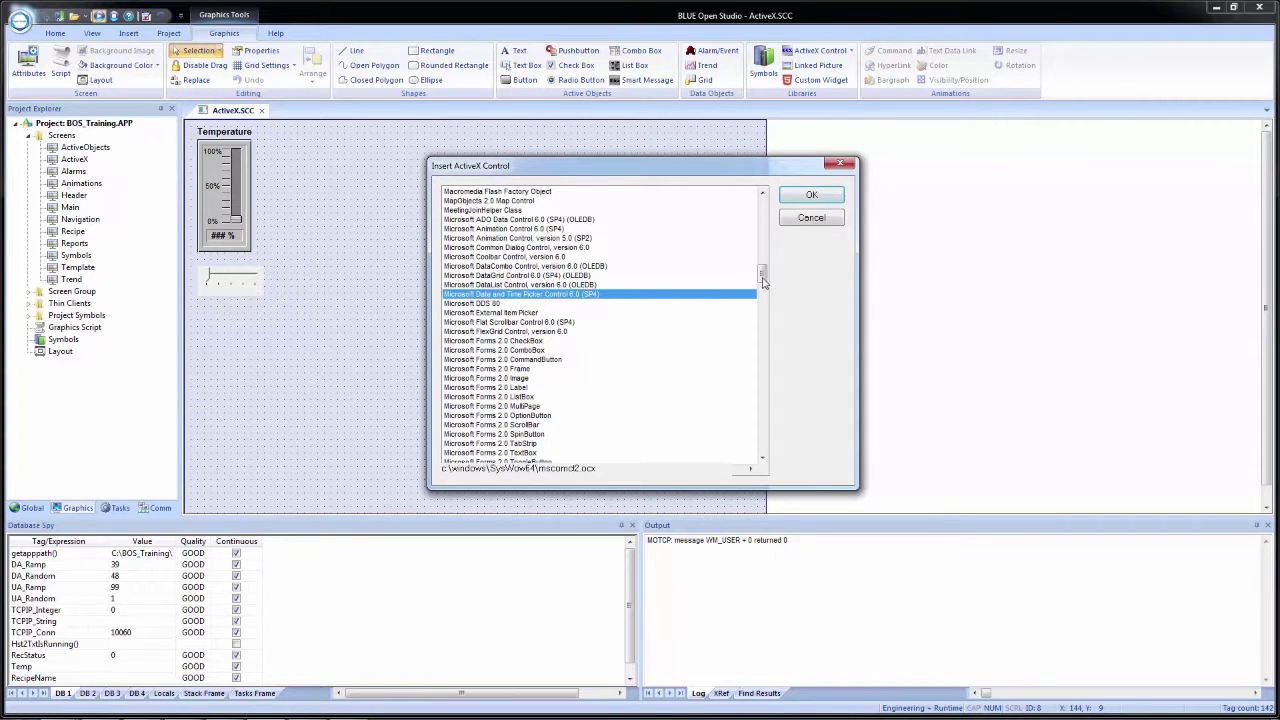
{"action": "left_click", "coordinate": [811, 195]}
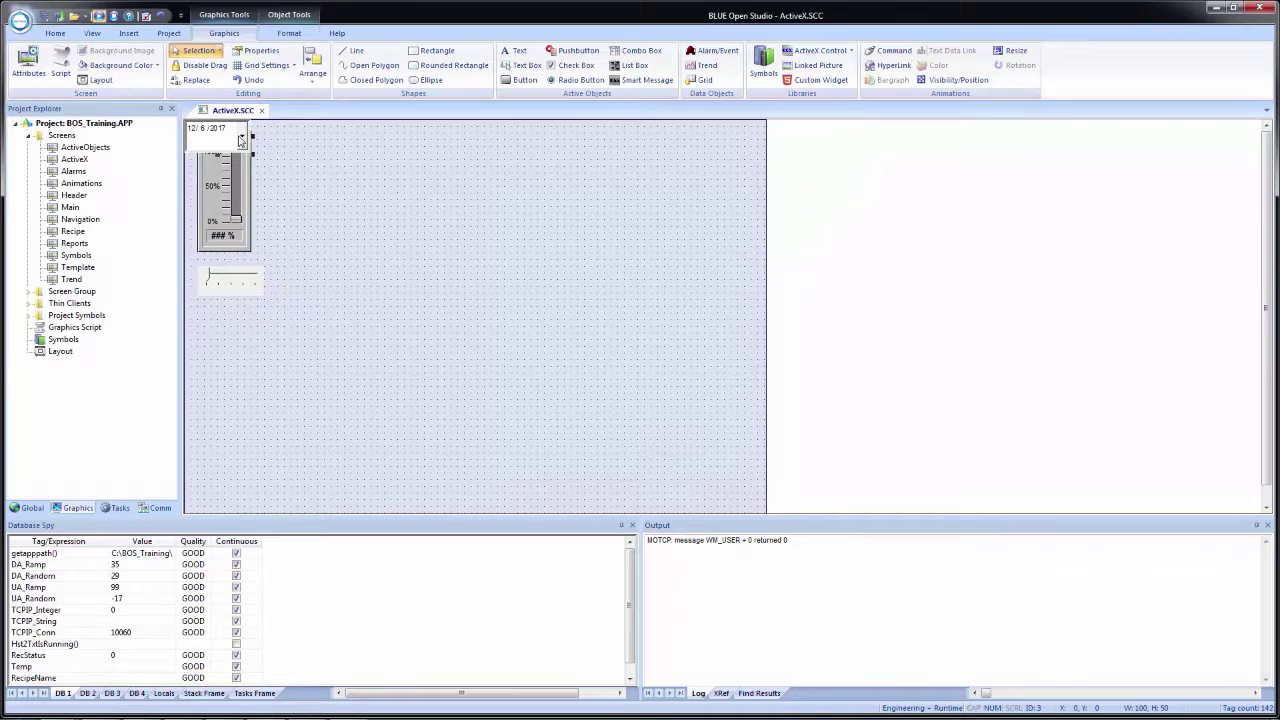
{"action": "left_click_drag", "start_coordinate": [216, 140], "coordinate": [216, 357]}
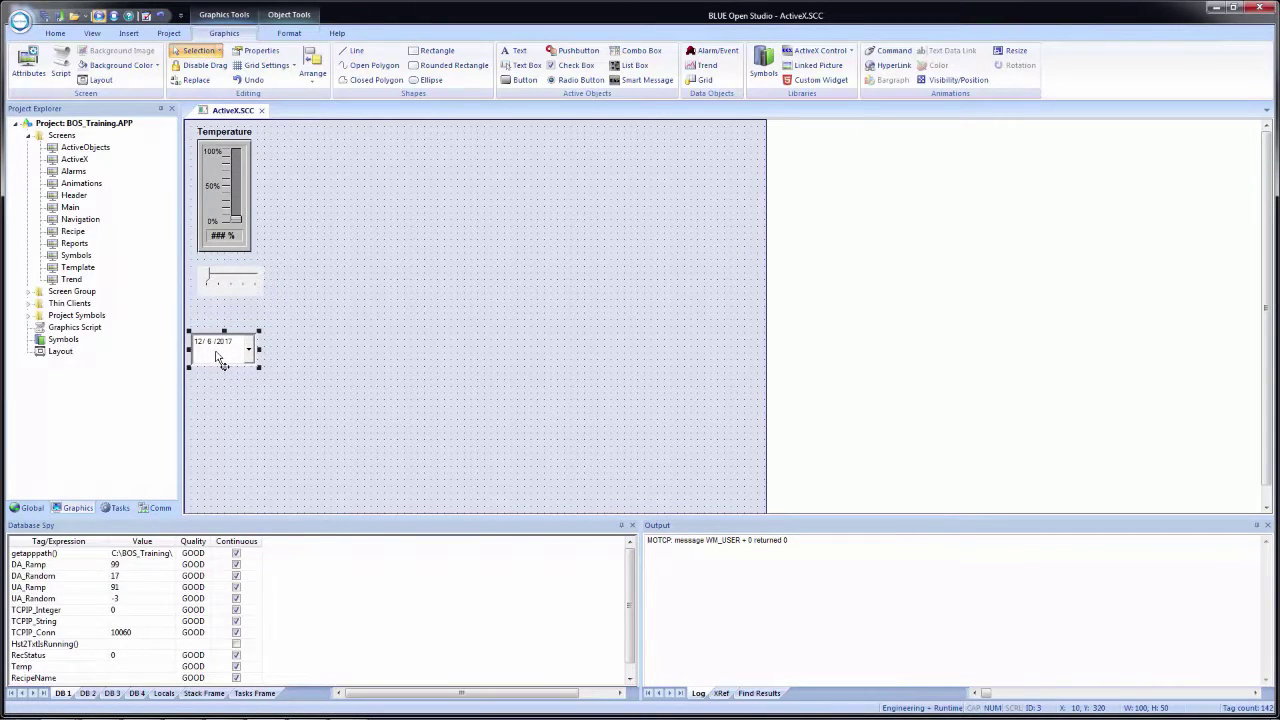
- Review the date picker's General, Font, Color and Picture property pages, including its value calendar and the available date formats
{"action": "double_click", "coordinate": [218, 358]}
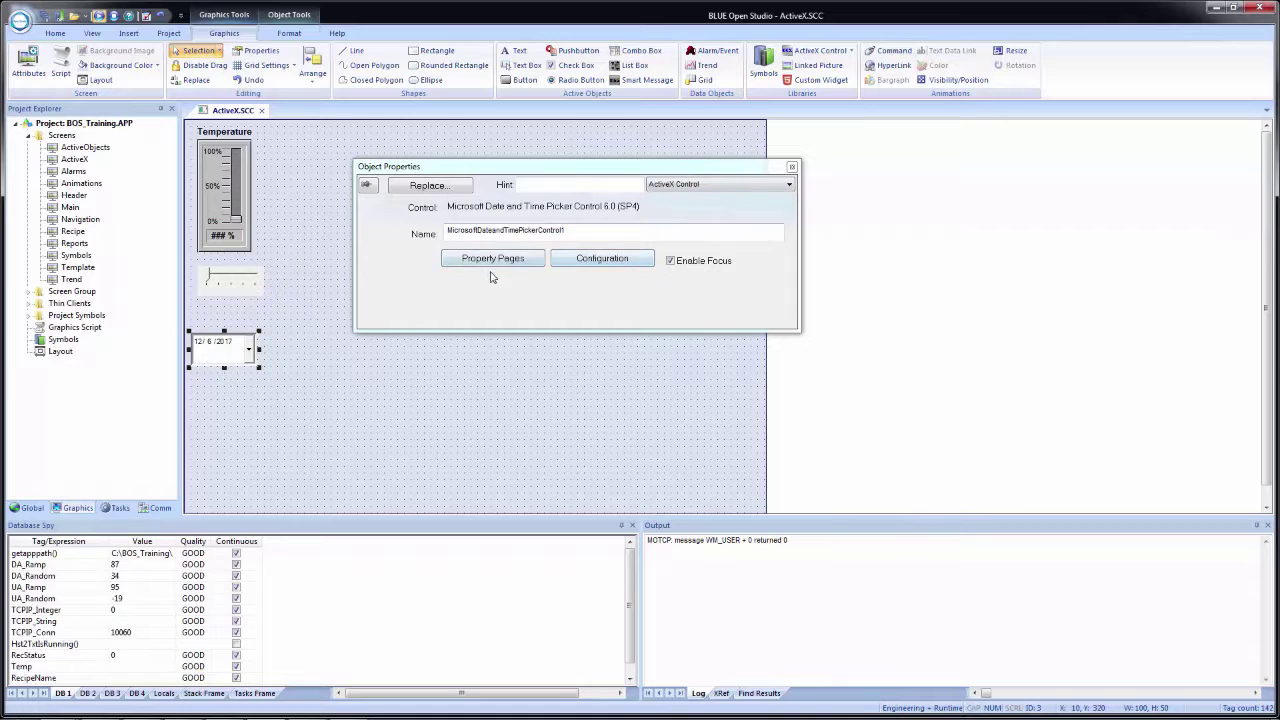
{"action": "left_click", "coordinate": [490, 268]}
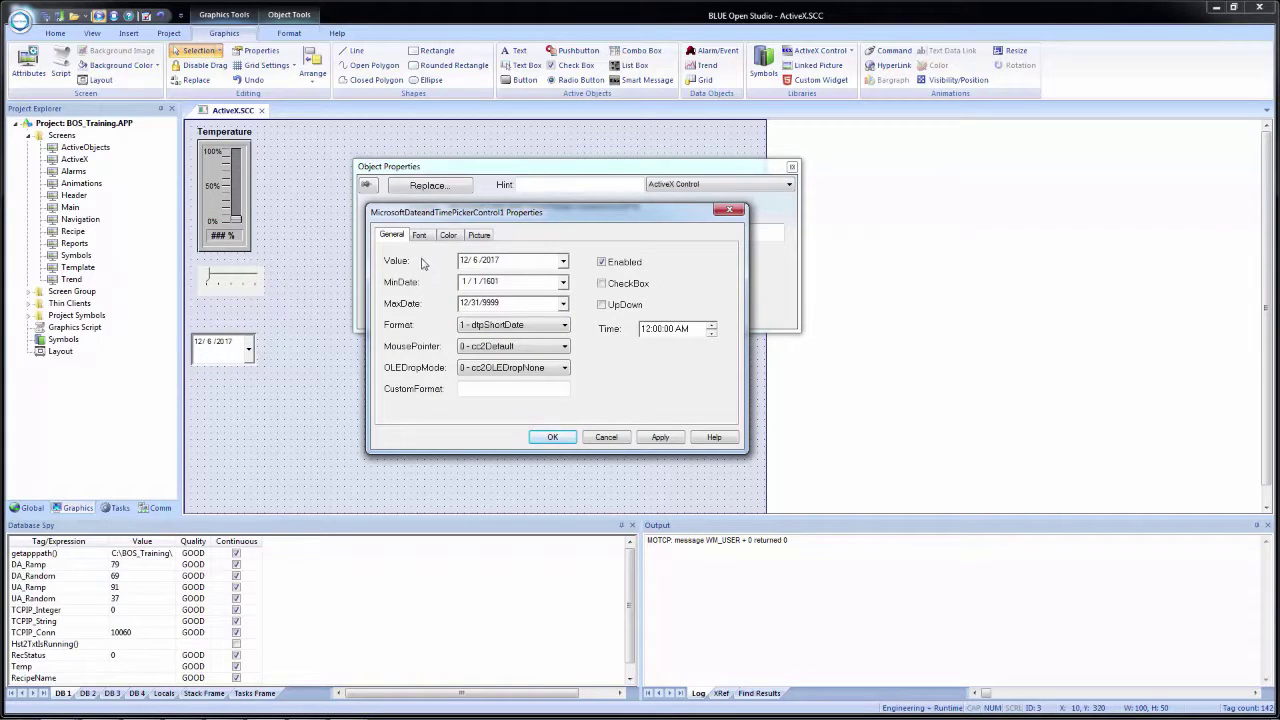
{"action": "left_click", "coordinate": [563, 261]}
{"action": "left_click", "coordinate": [563, 261]}
{"action": "left_click", "coordinate": [559, 327]}
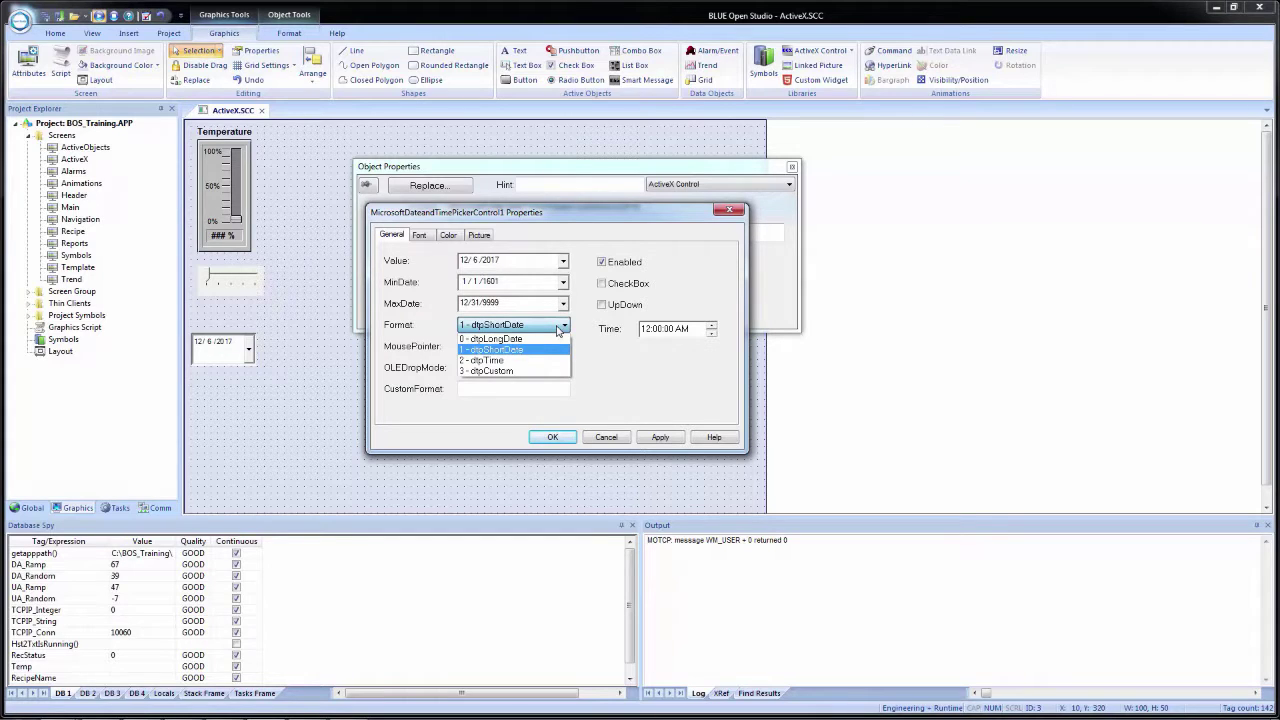
{"action": "left_click", "coordinate": [553, 349]}
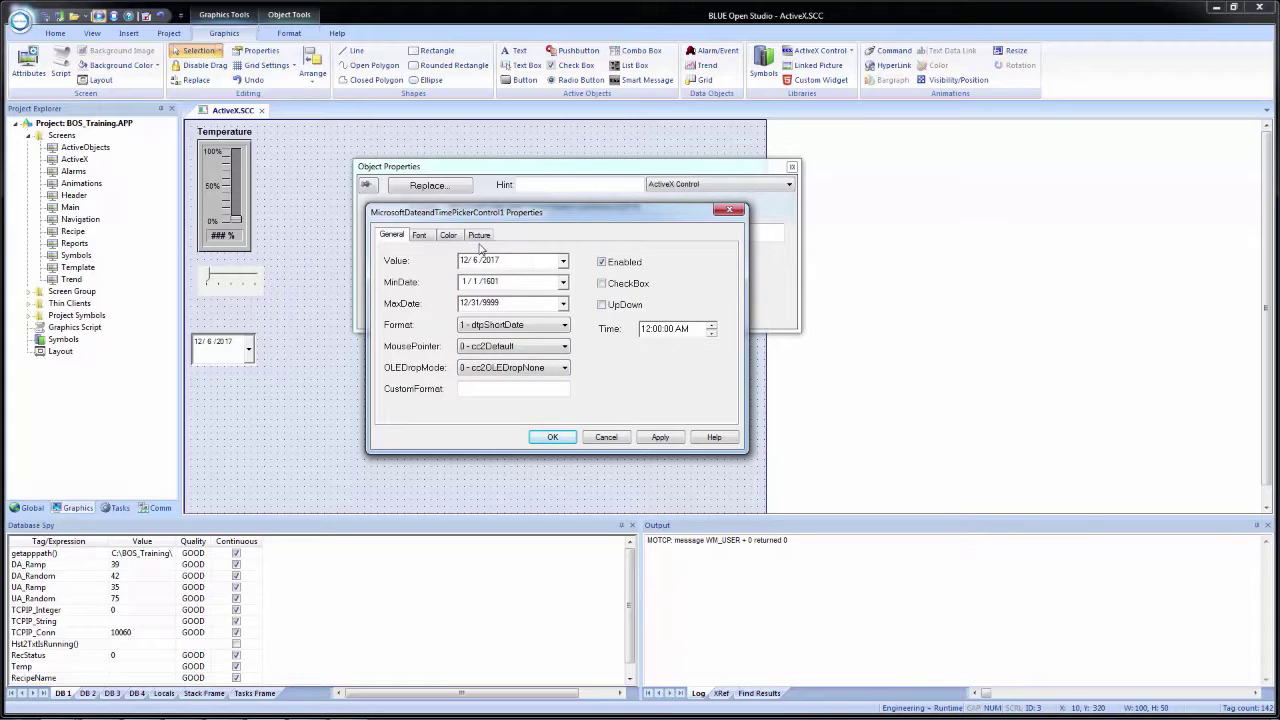
{"action": "left_click", "coordinate": [420, 236]}
{"action": "left_click", "coordinate": [447, 237]}
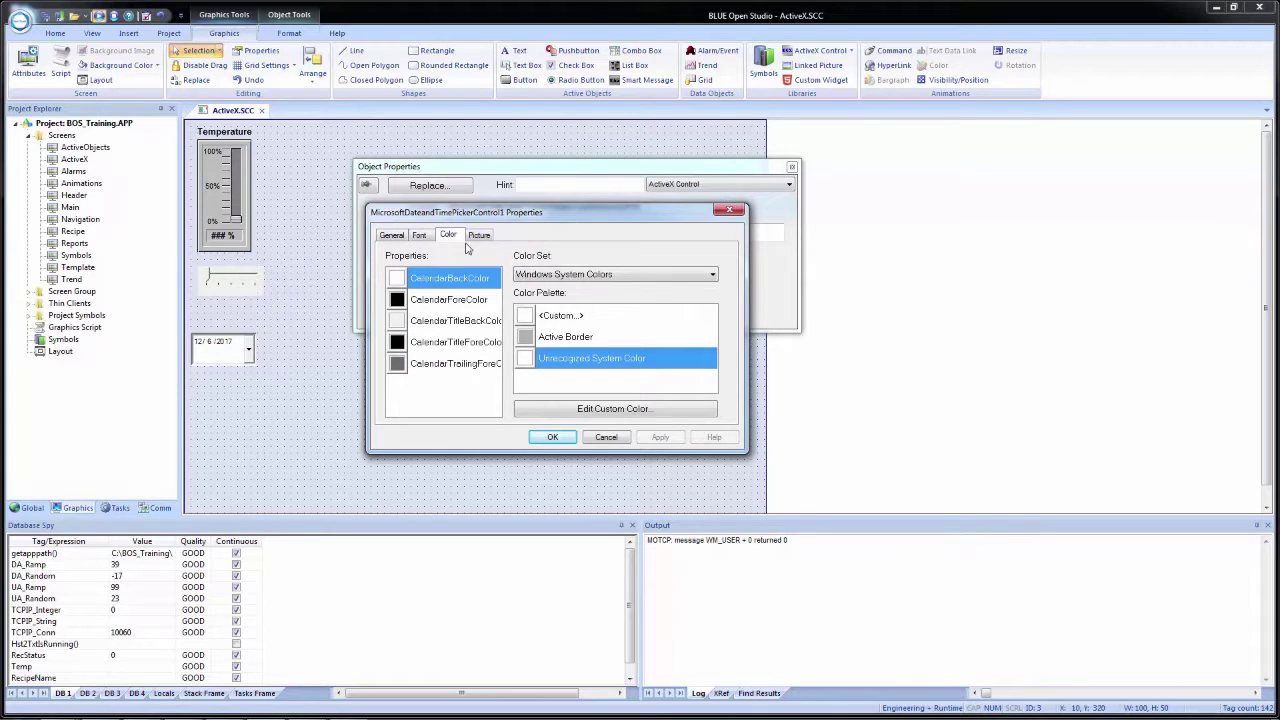
{"action": "left_click", "coordinate": [479, 236]}
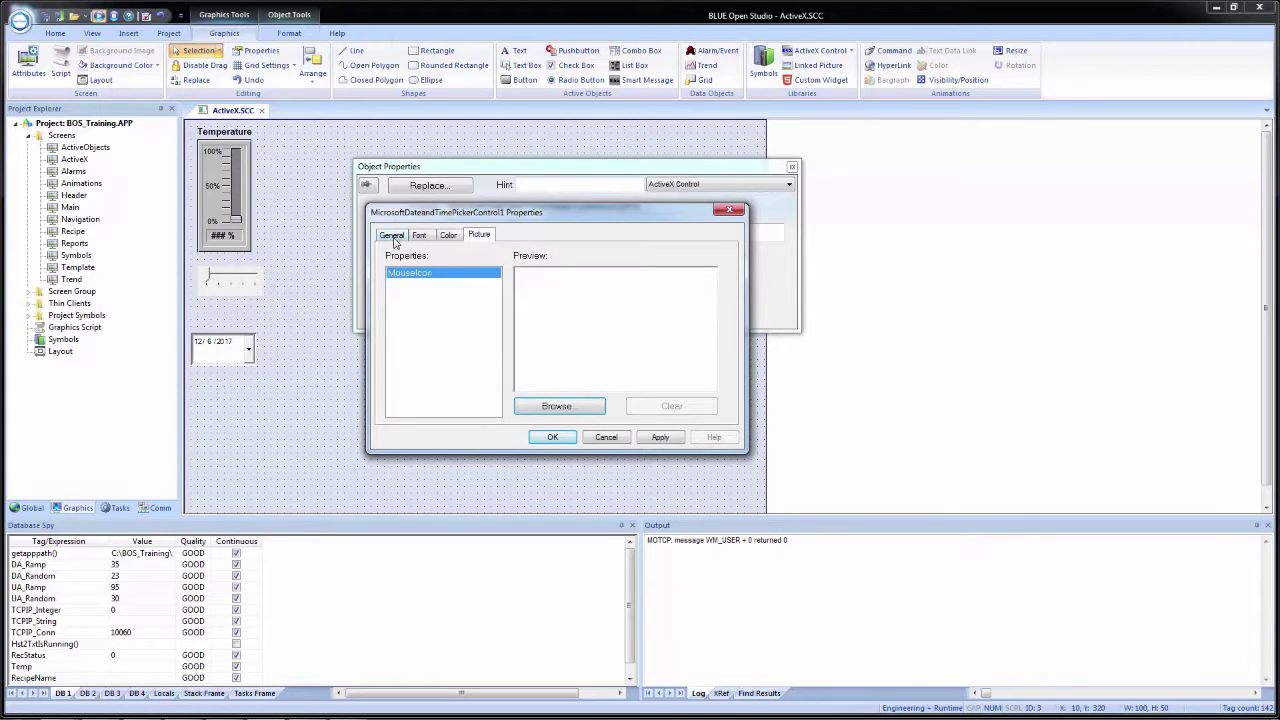
{"action": "left_click", "coordinate": [392, 237]}
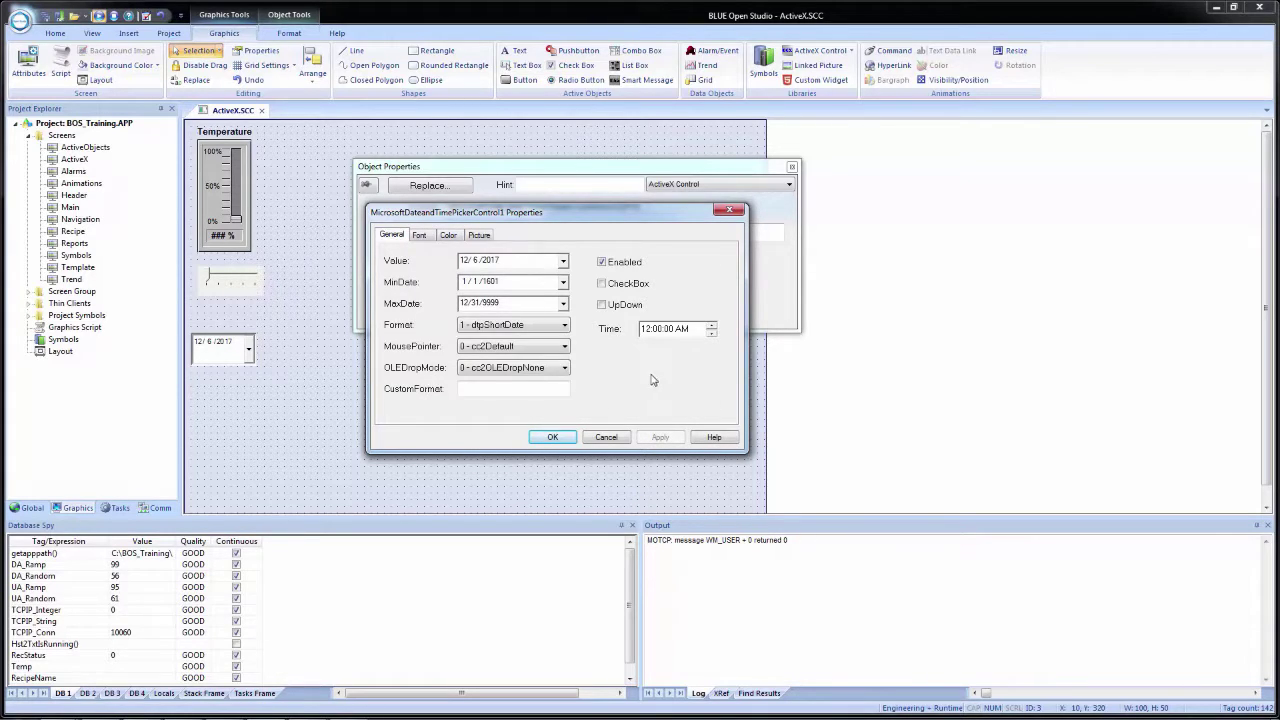
{"action": "left_click", "coordinate": [552, 437]}
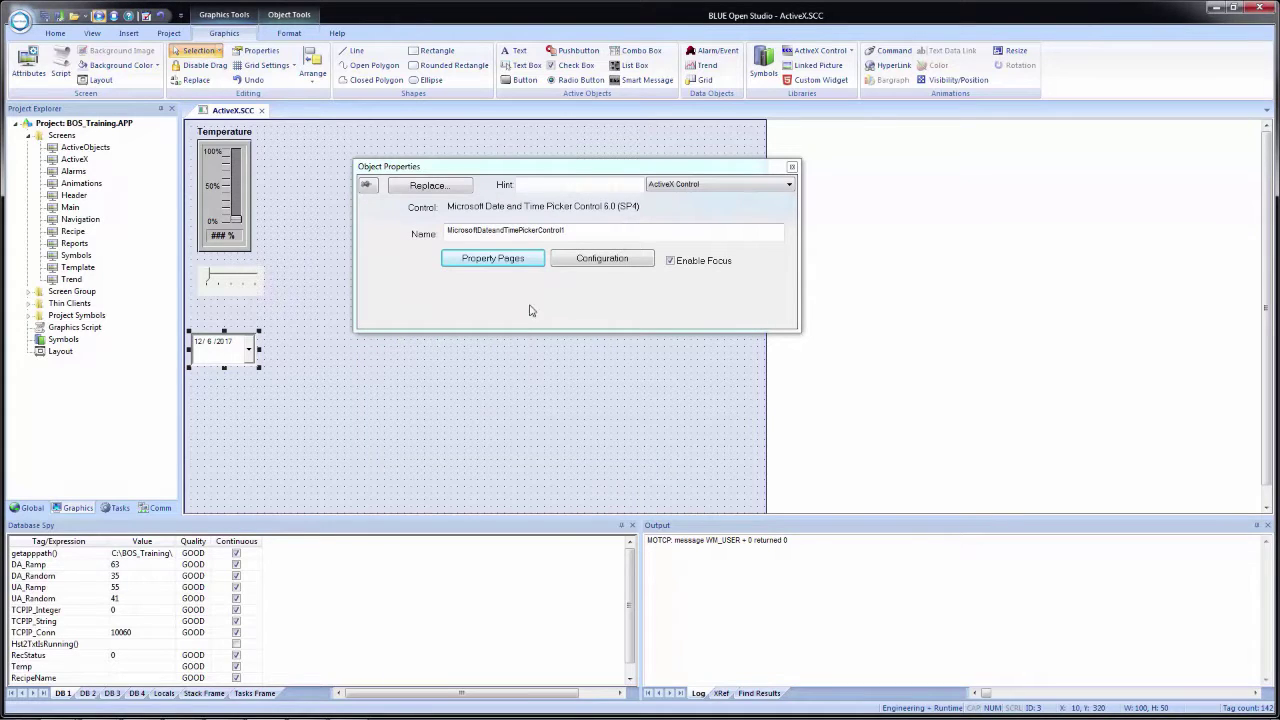
- In the date picker's configuration, assign the tag SelectedDate to the Value property
{"action": "left_click", "coordinate": [591, 262]}
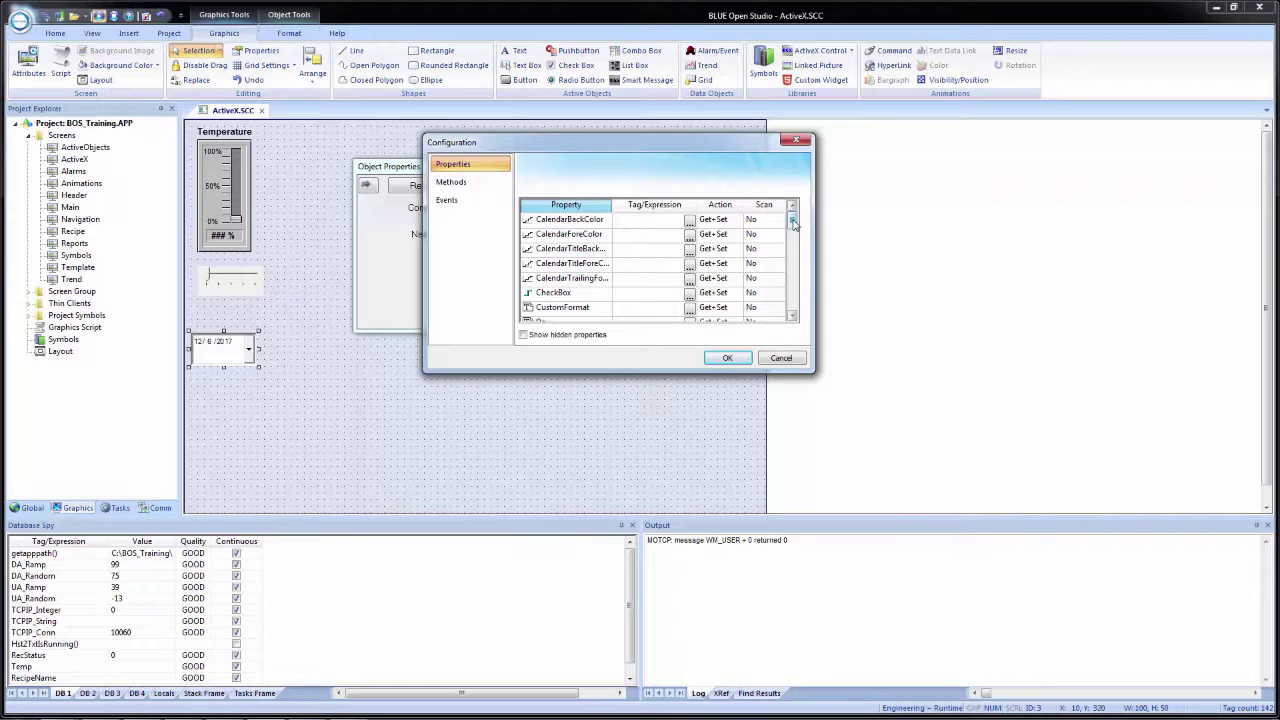
{"action": "left_click_drag", "start_coordinate": [792, 222], "coordinate": [812, 315]}
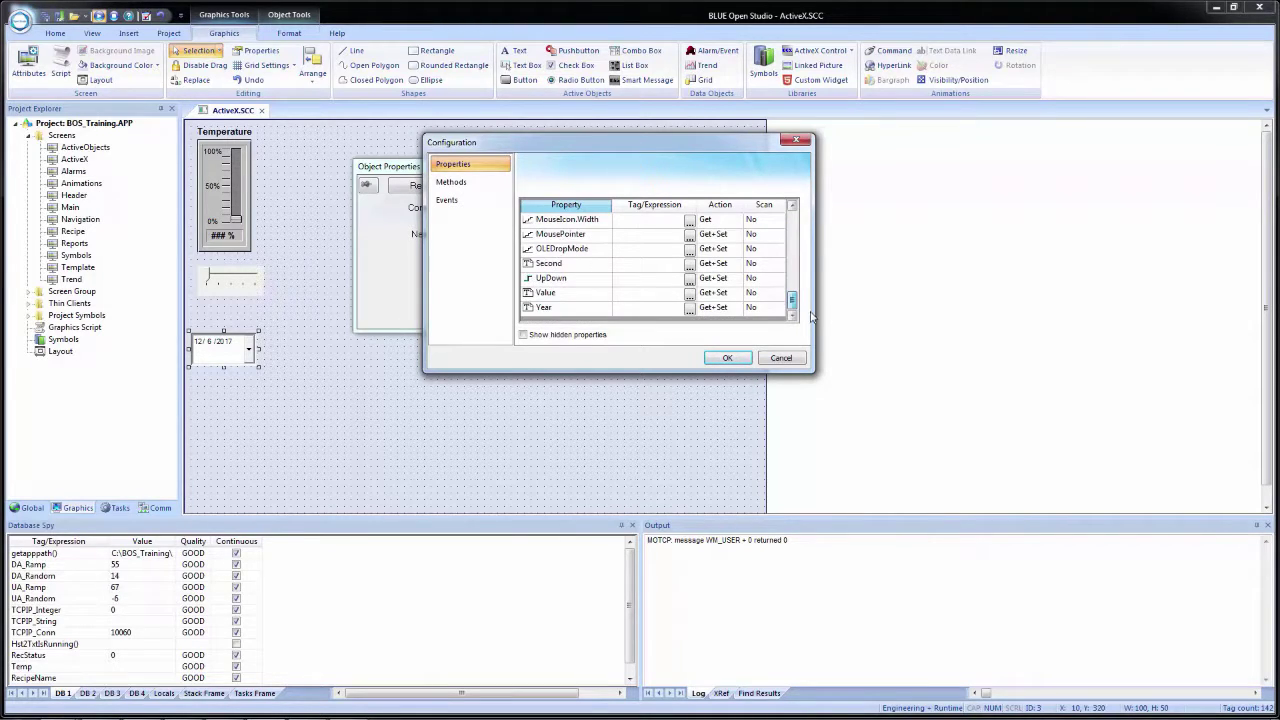
{"action": "left_click", "coordinate": [677, 295]}
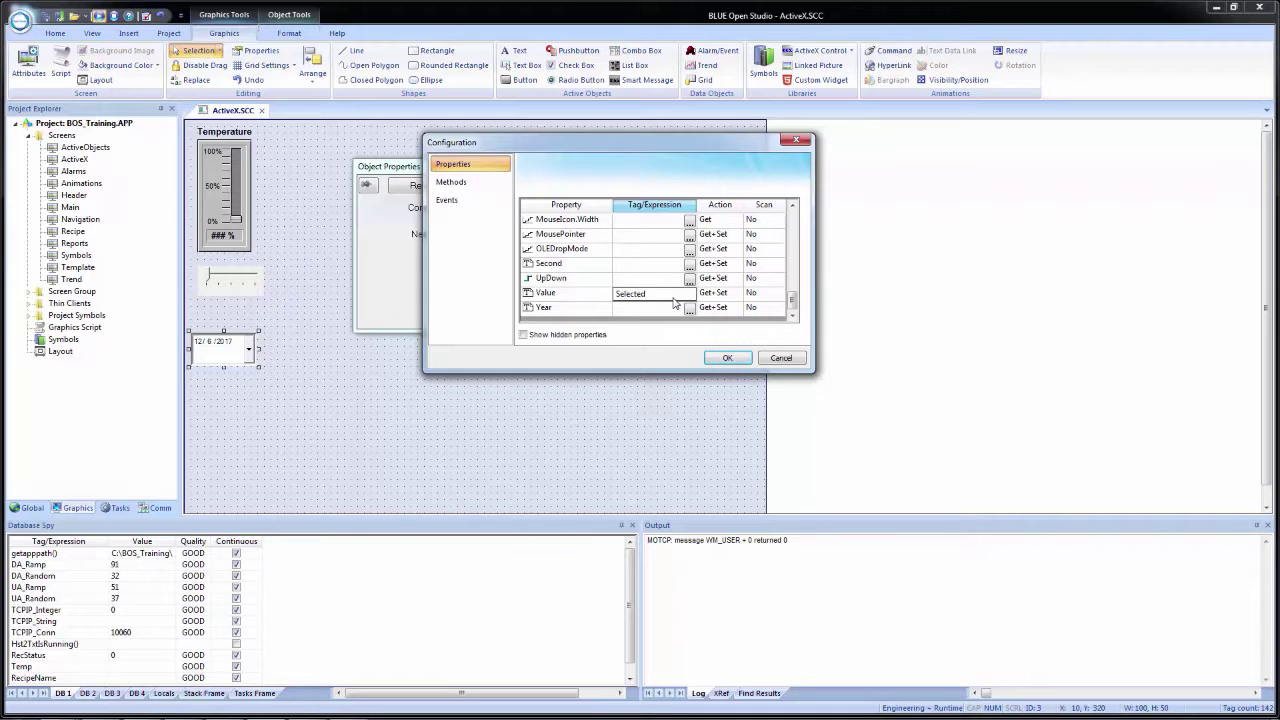
{"action": "type", "text": "te"}
{"action": "left_click", "coordinate": [723, 296]}
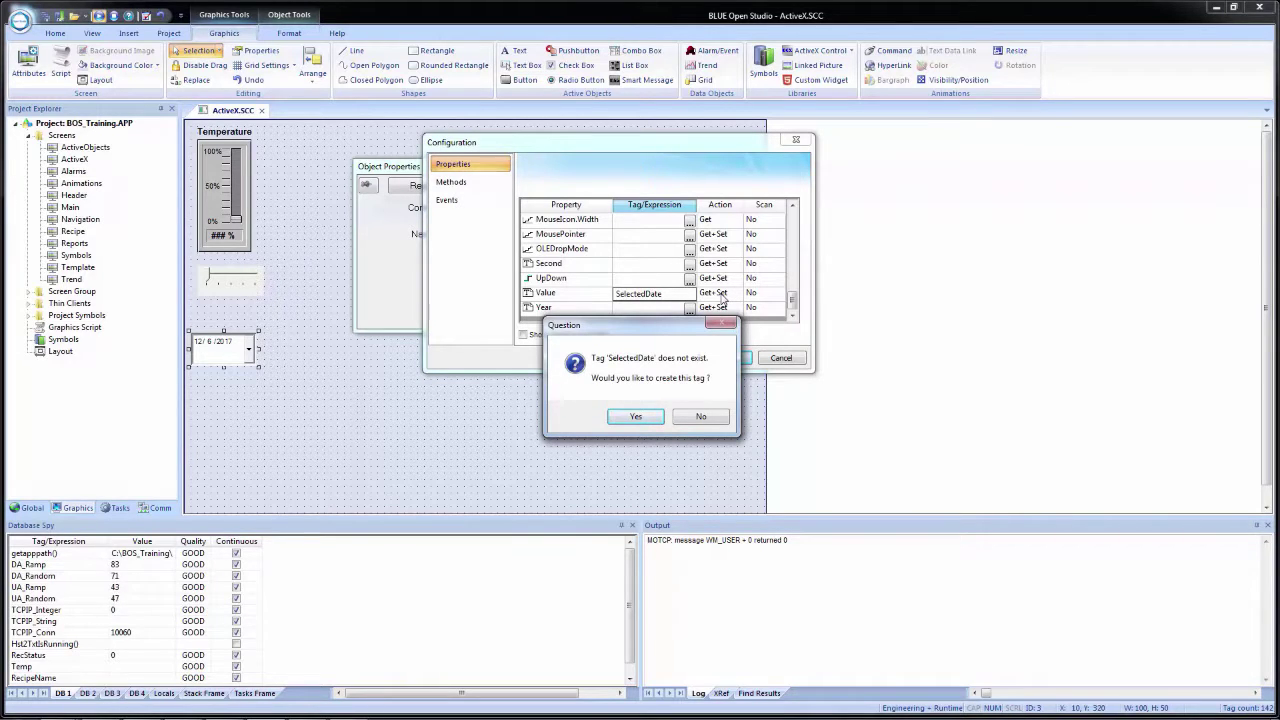
- Create the new SelectedDate tag with type String and scope Local
{"action": "left_click", "coordinate": [633, 420]}
{"action": "left_click_drag", "start_coordinate": [588, 178], "coordinate": [622, 320]}
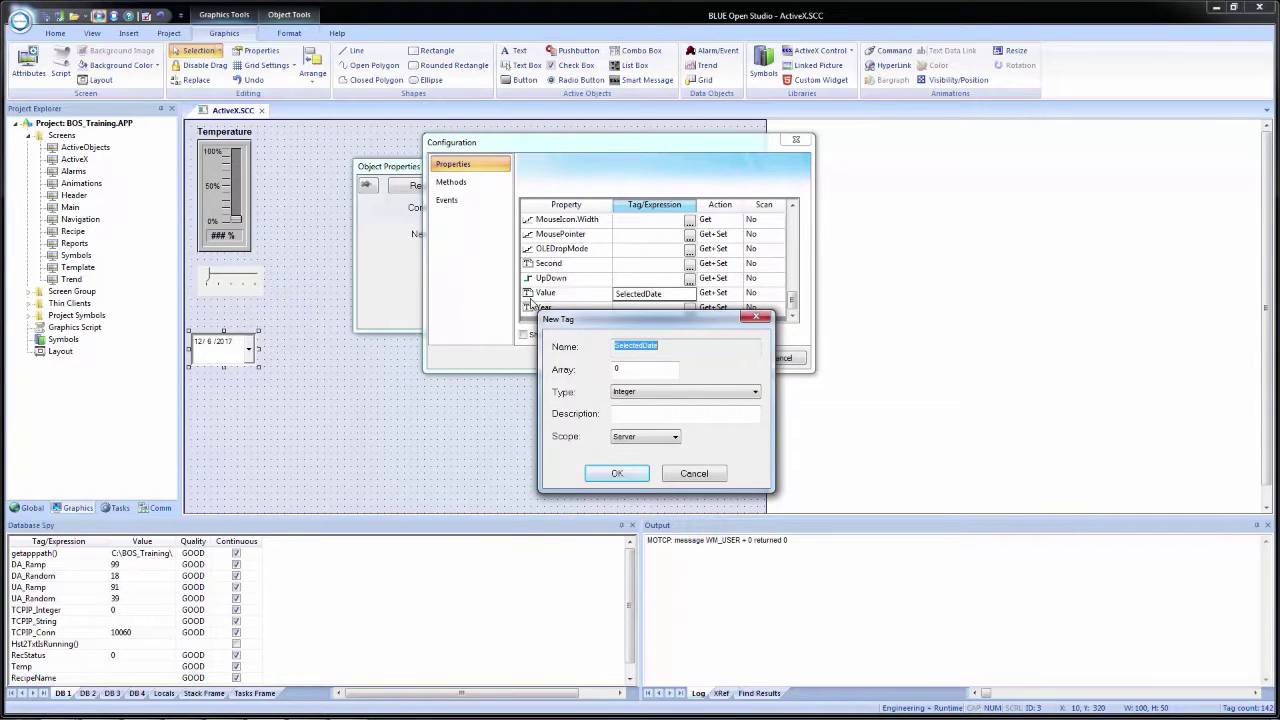
{"action": "left_click_drag", "start_coordinate": [600, 318], "coordinate": [578, 216]}
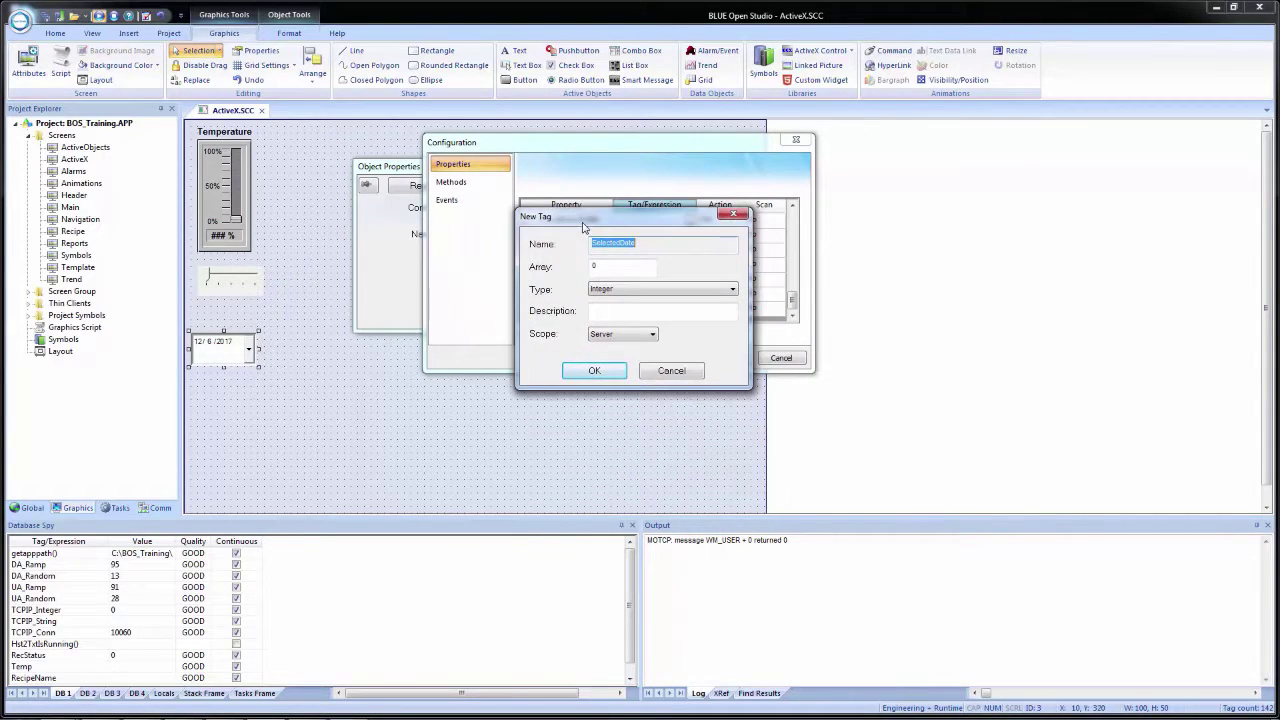
{"action": "left_click", "coordinate": [626, 290]}
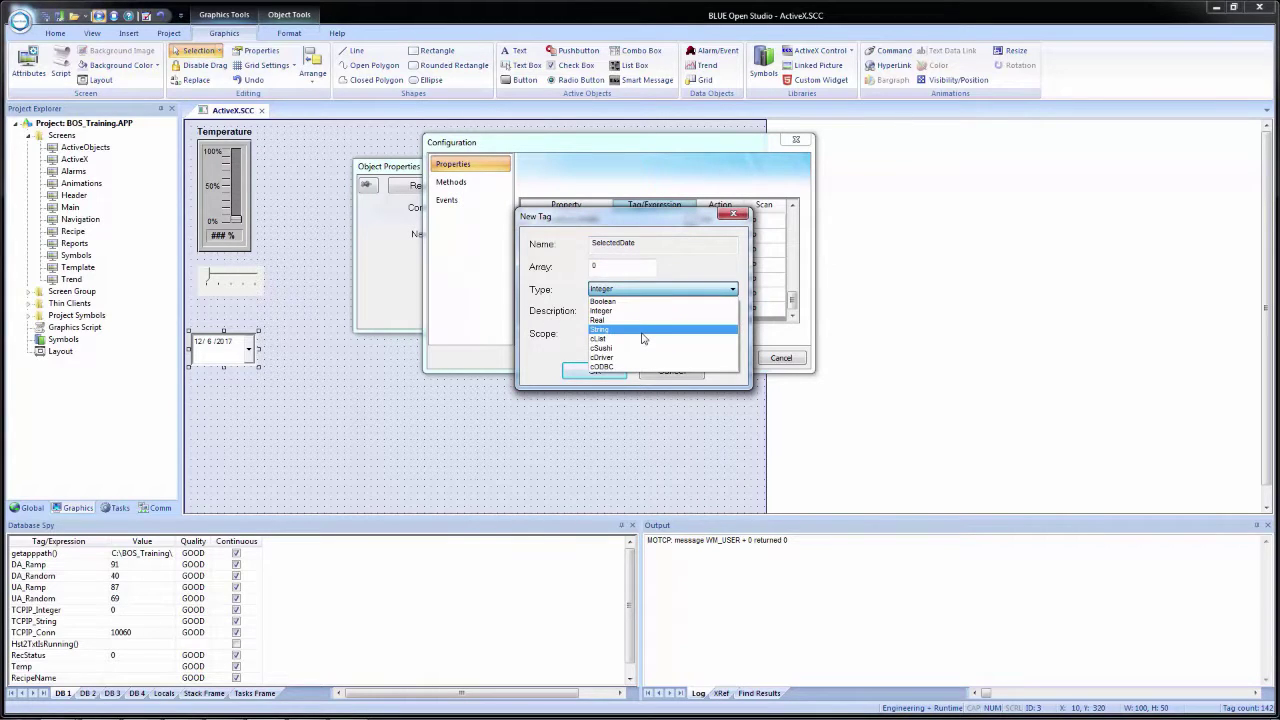
{"action": "left_click", "coordinate": [640, 335]}
{"action": "left_click", "coordinate": [633, 338]}
{"action": "left_click", "coordinate": [628, 355]}
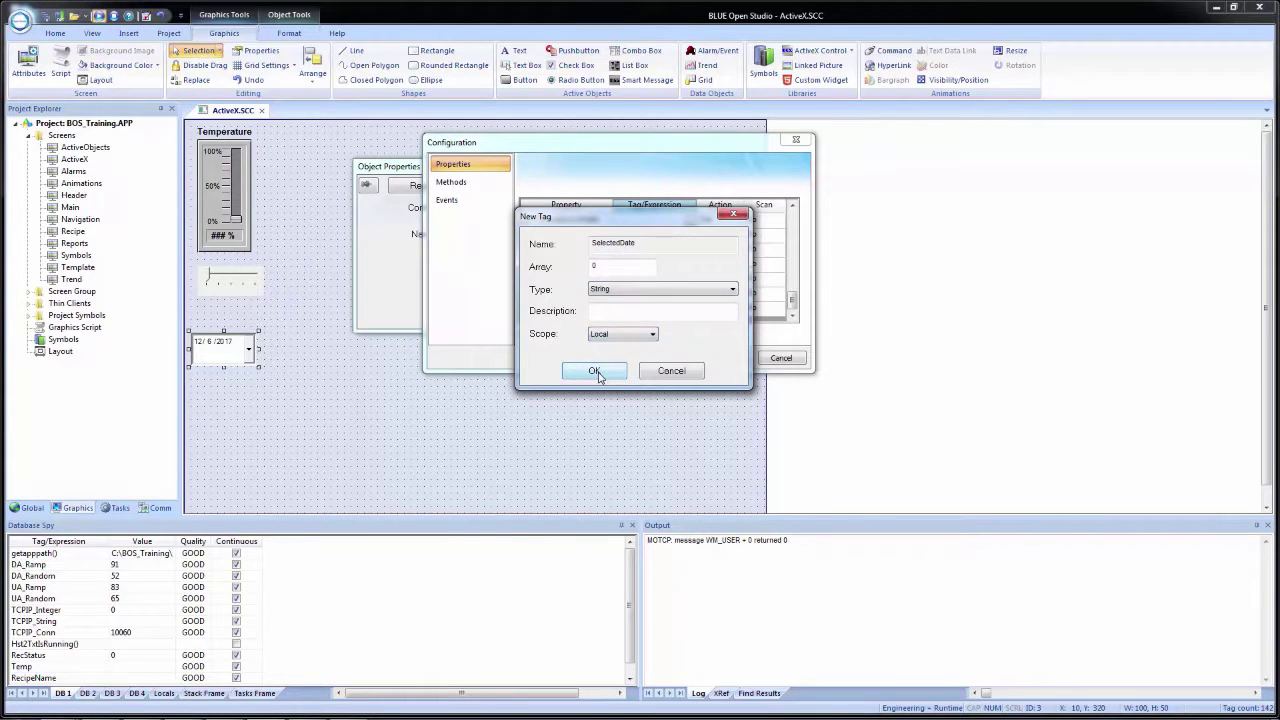
{"action": "left_click", "coordinate": [594, 370]}
- Set the Value property's scan to Always and close the date picker's configuration and properties
{"action": "left_click", "coordinate": [650, 294]}
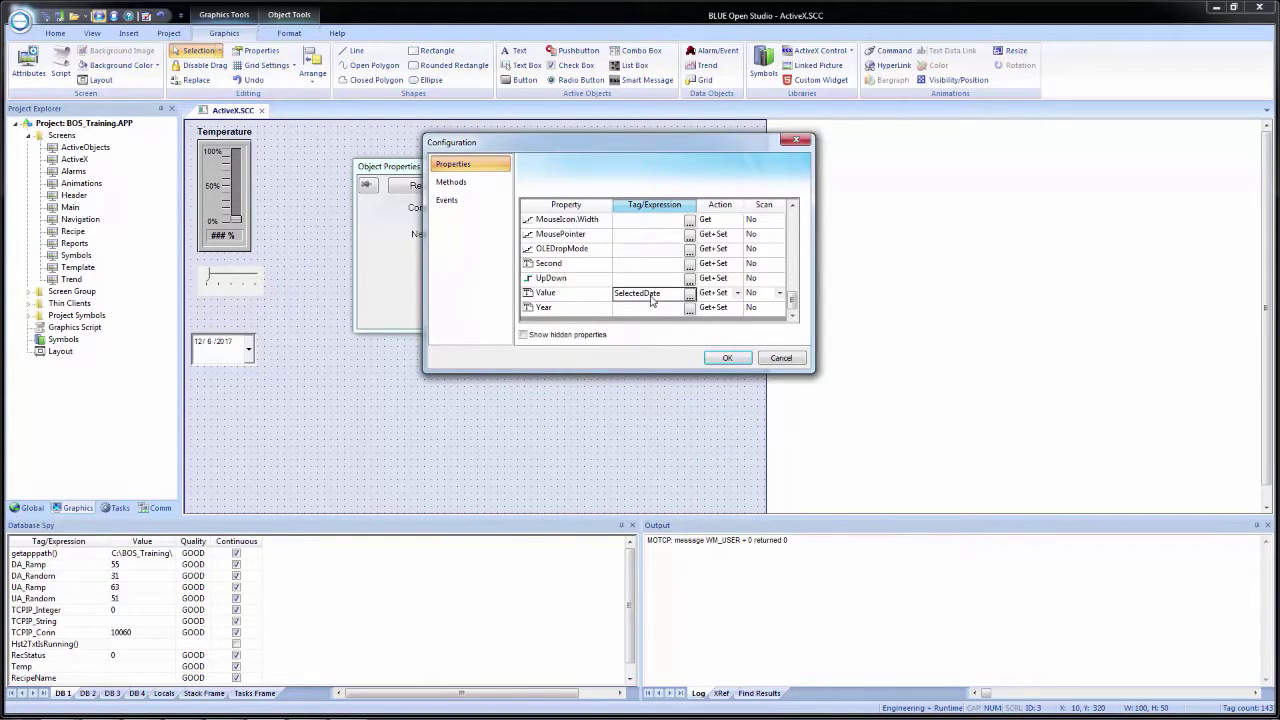
{"action": "left_click", "coordinate": [779, 297]}
{"action": "left_click", "coordinate": [778, 295]}
{"action": "left_click", "coordinate": [770, 318]}
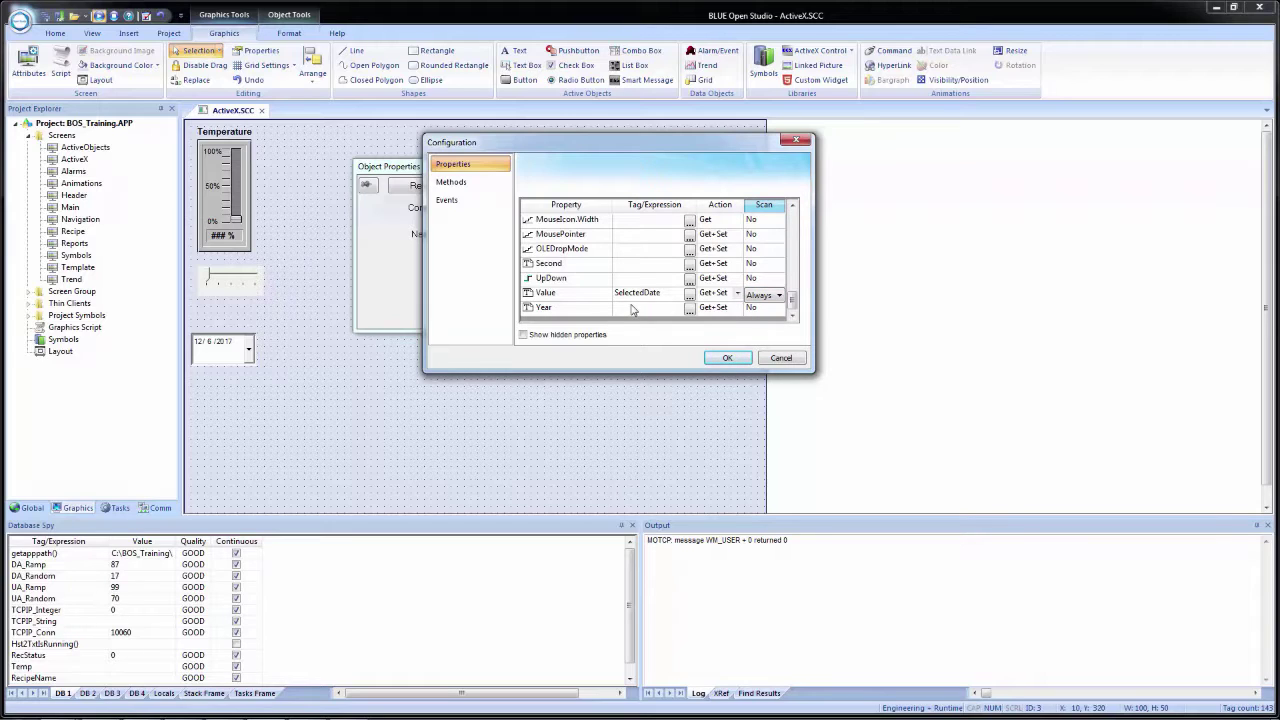
{"action": "left_click", "coordinate": [724, 358]}
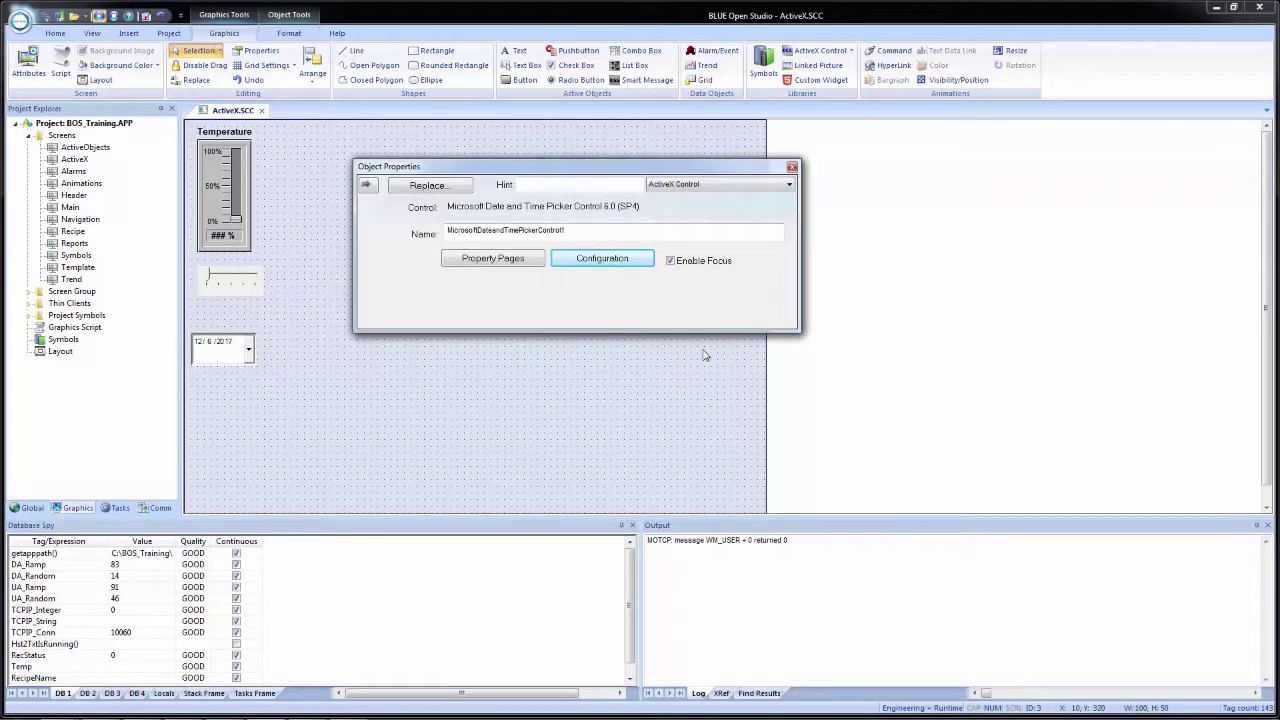
{"action": "left_click", "coordinate": [316, 356]}
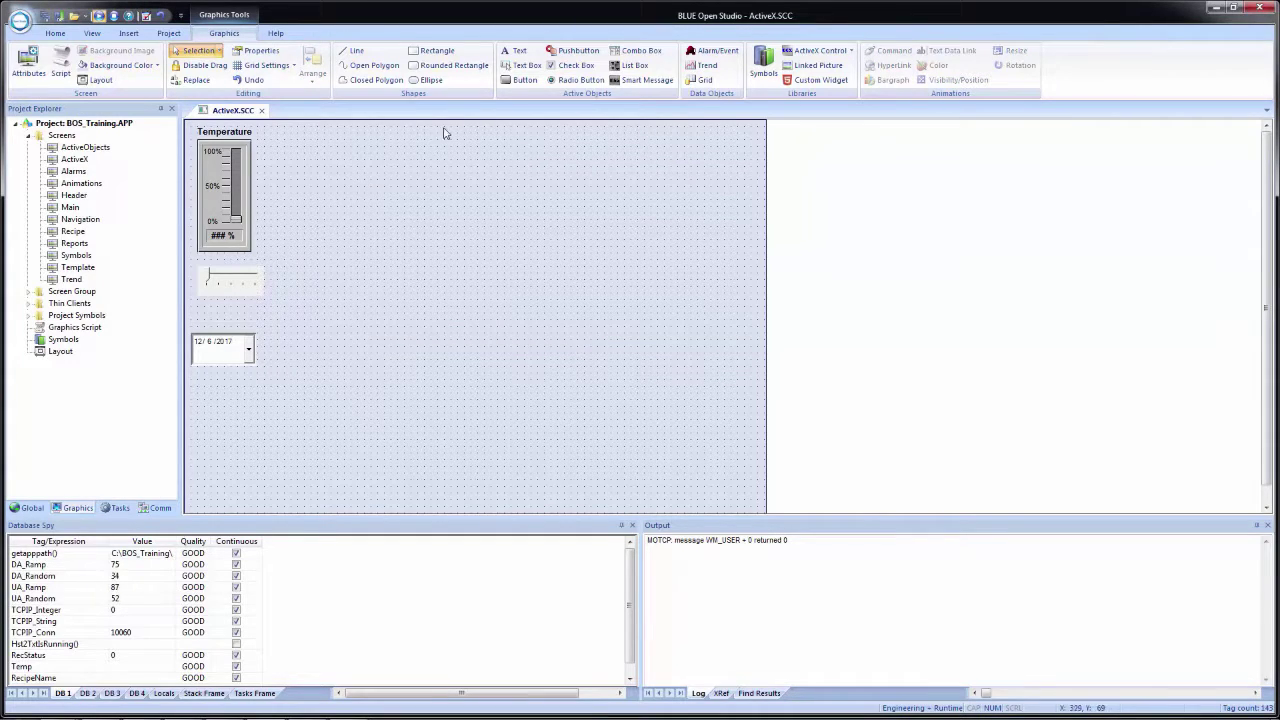
- Draw a rectangle about 101 by 51 below the Microsoft slider, with the date picker moved directly beneath it
{"action": "left_click", "coordinate": [436, 51]}
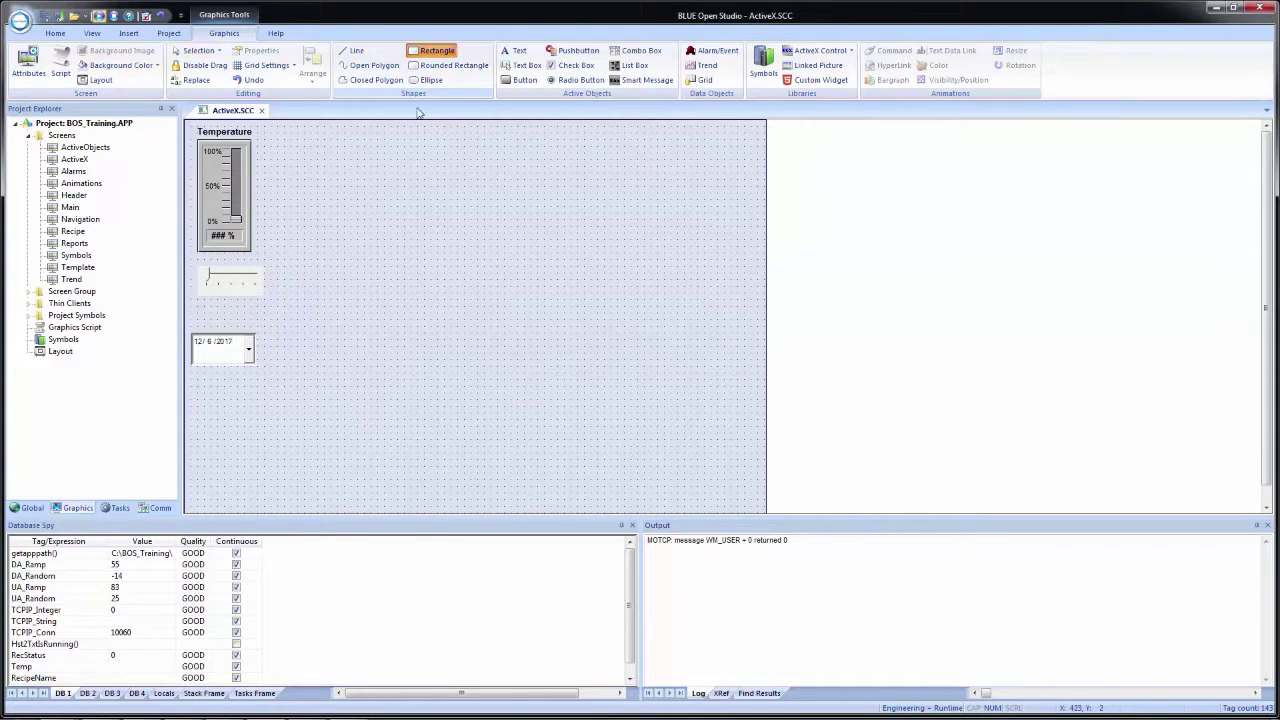
{"action": "mouse_move", "coordinate": [191, 313]}
{"action": "left_mouse_down"}
{"action": "mouse_move", "coordinate": [260, 330]}
{"action": "mouse_move", "coordinate": [236, 380]}
{"action": "left_mouse_up"}
{"action": "left_click", "coordinate": [226, 327]}
{"action": "left_click_drag", "start_coordinate": [226, 327], "coordinate": [225, 346]}
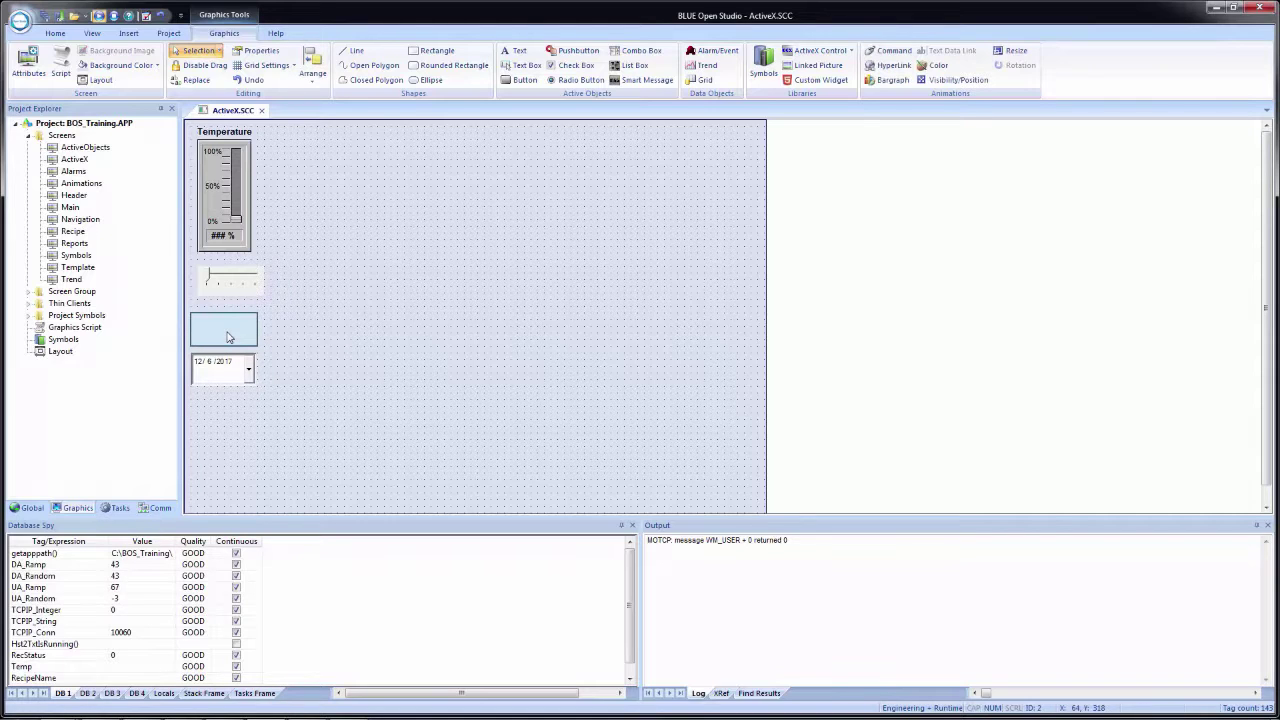
- Set the rectangle's caption to {SelectedDate}
{"action": "double_click", "coordinate": [227, 337]}
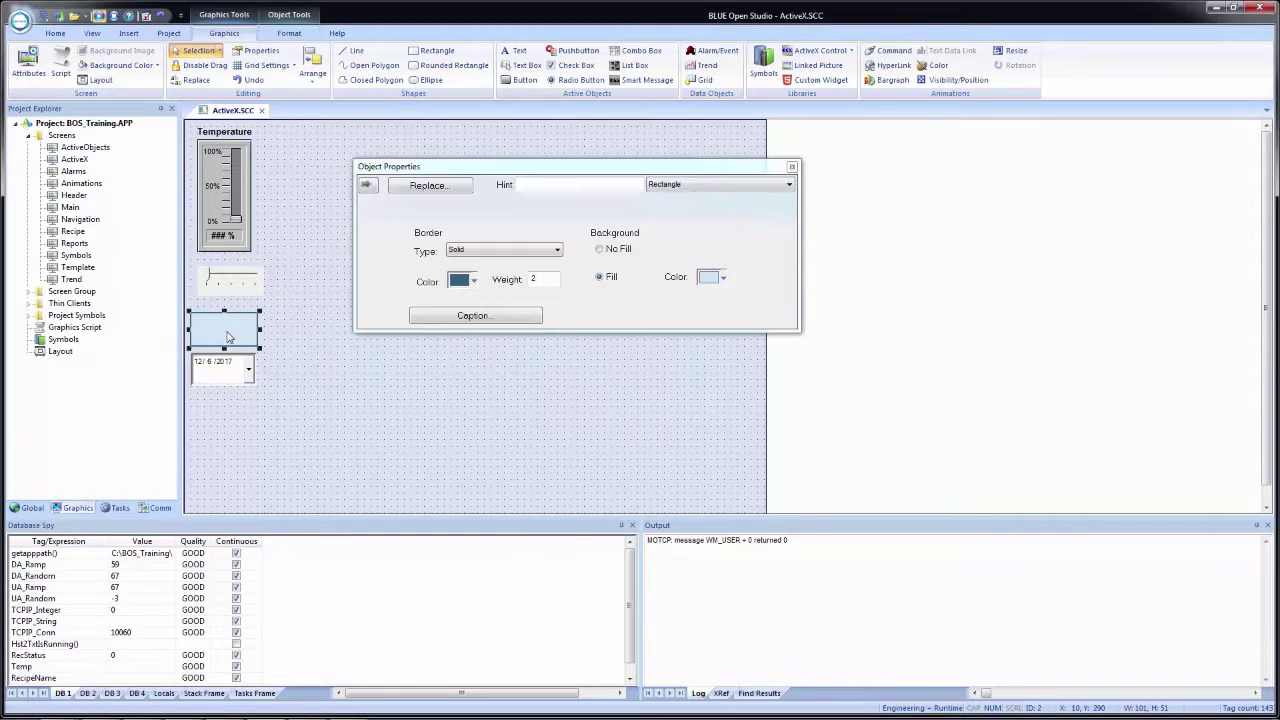
{"action": "left_click", "coordinate": [473, 316]}
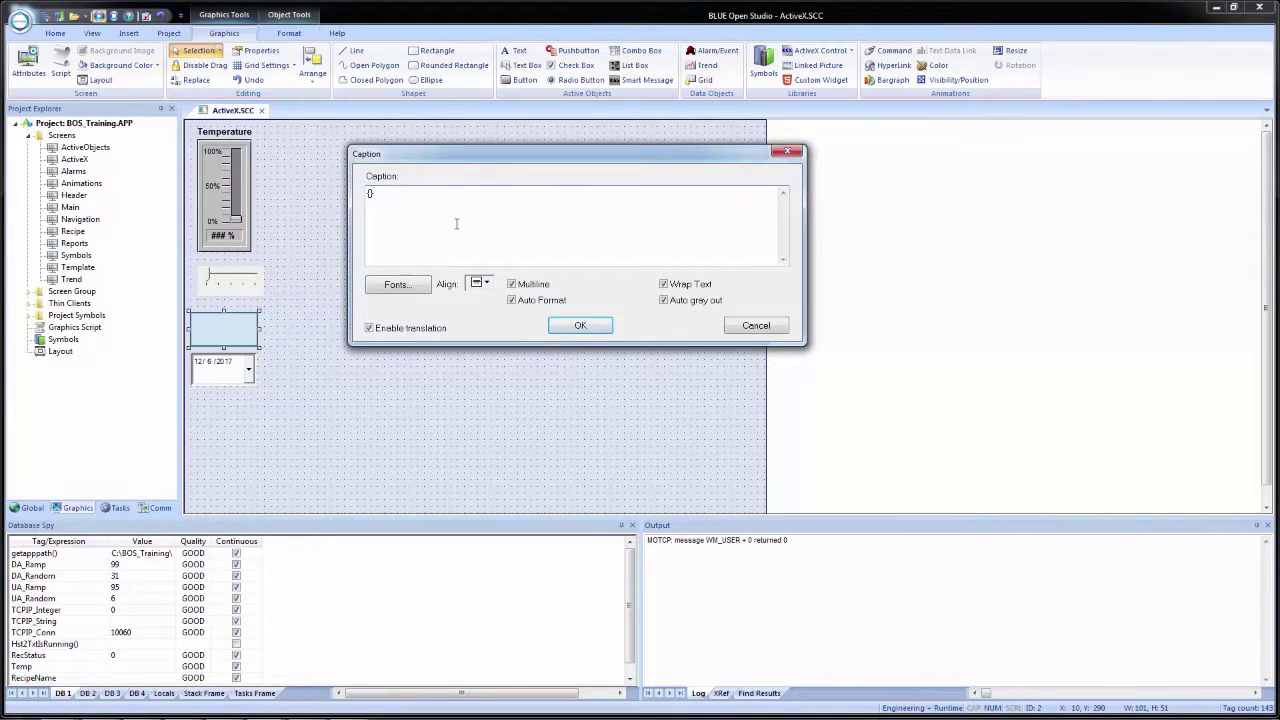
{"action": "type", "text": "{SelectedDa"}
{"action": "left_click", "coordinate": [580, 327]}
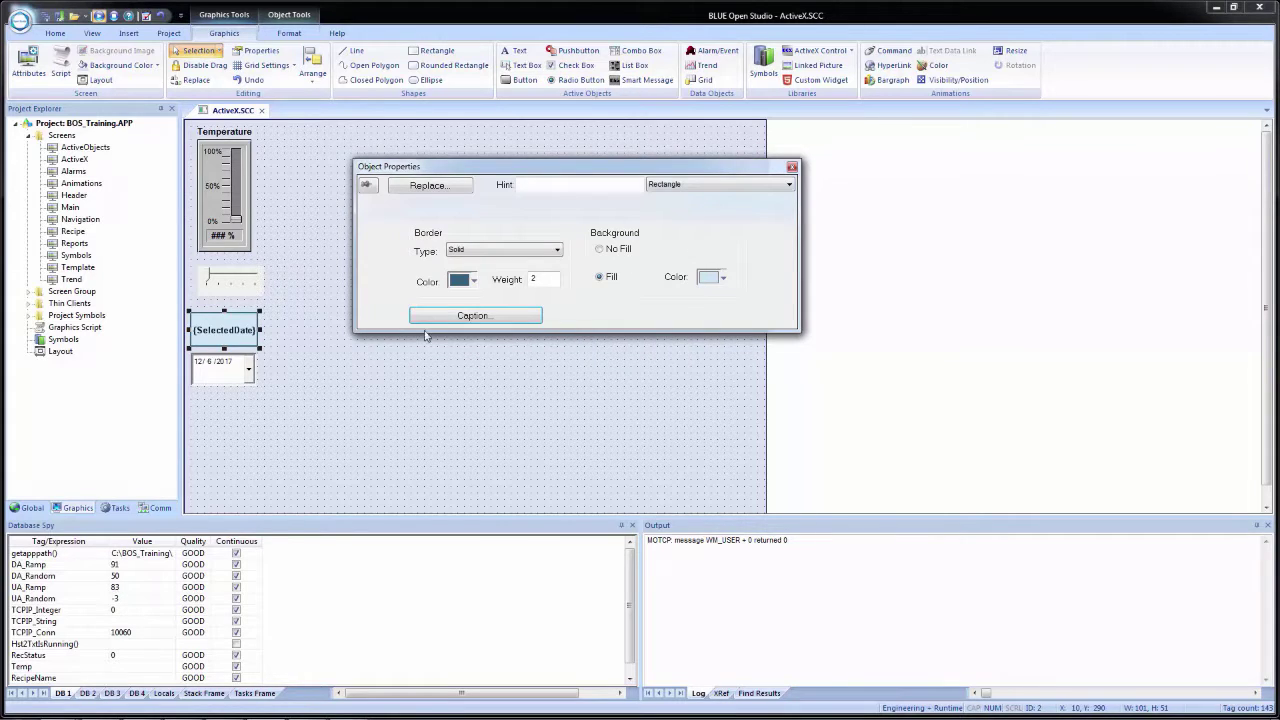
- Enlarge the date picker to about 161 by 121
{"action": "left_click", "coordinate": [222, 377]}
{"action": "left_click_drag", "start_coordinate": [259, 387], "coordinate": [301, 433]}
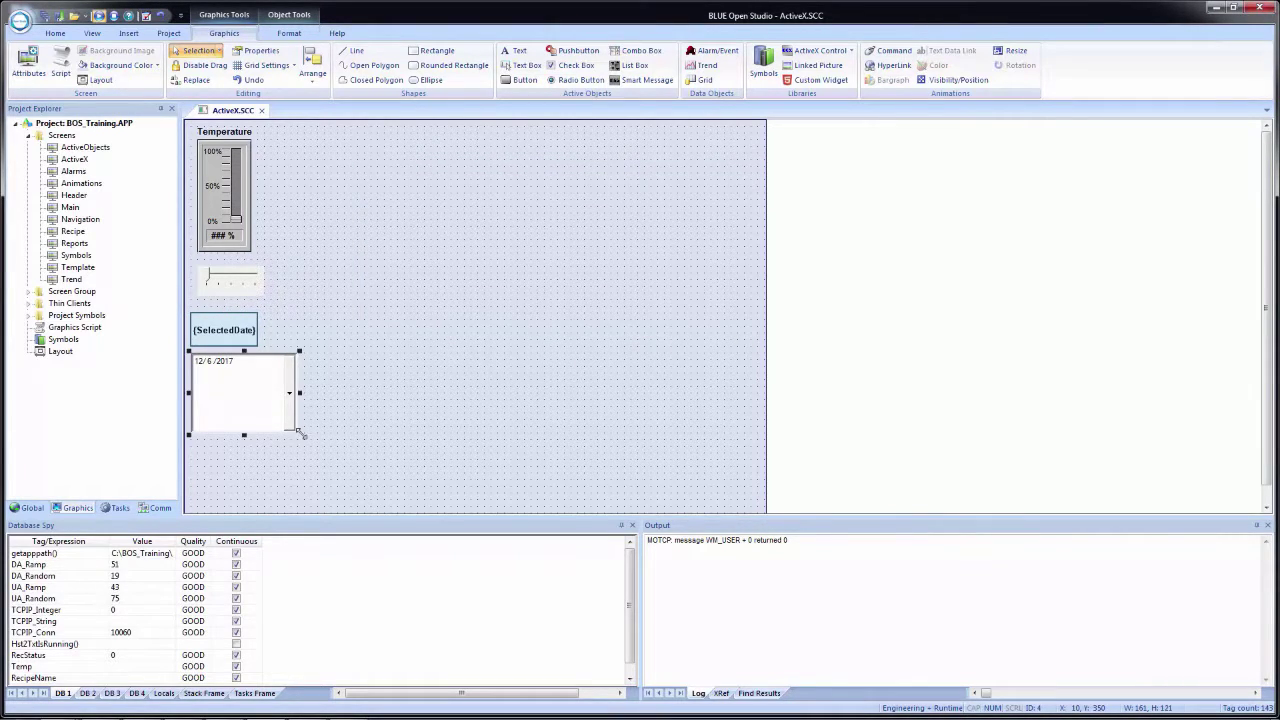
- Examine the font options in the date picker's property pages without applying any change
{"action": "double_click", "coordinate": [242, 383]}
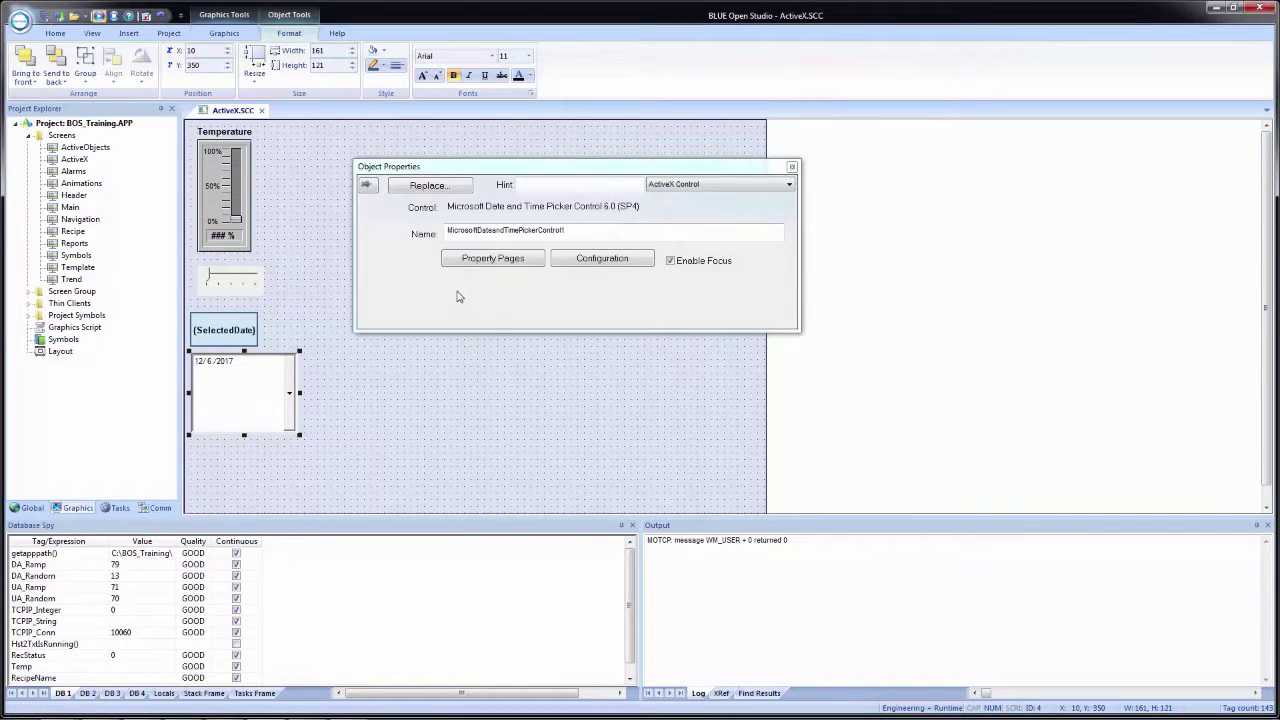
{"action": "left_click", "coordinate": [480, 262]}
{"action": "left_click", "coordinate": [419, 236]}
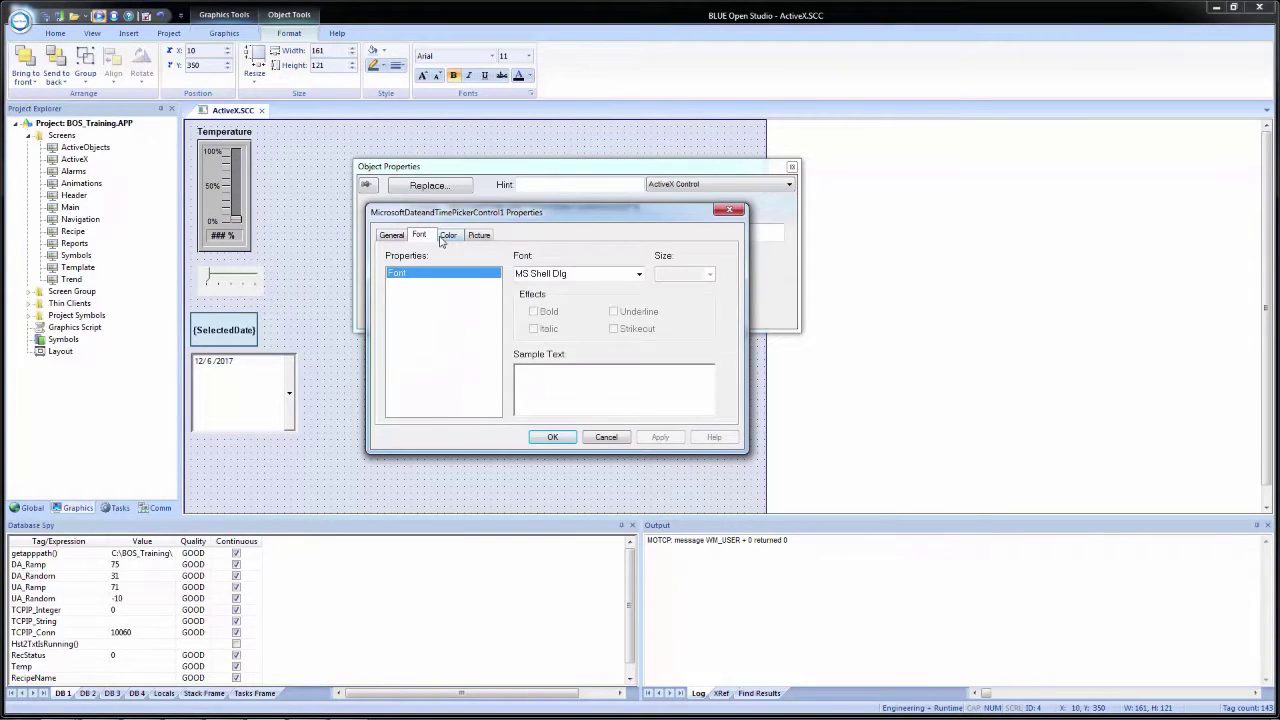
{"action": "left_click", "coordinate": [637, 275]}
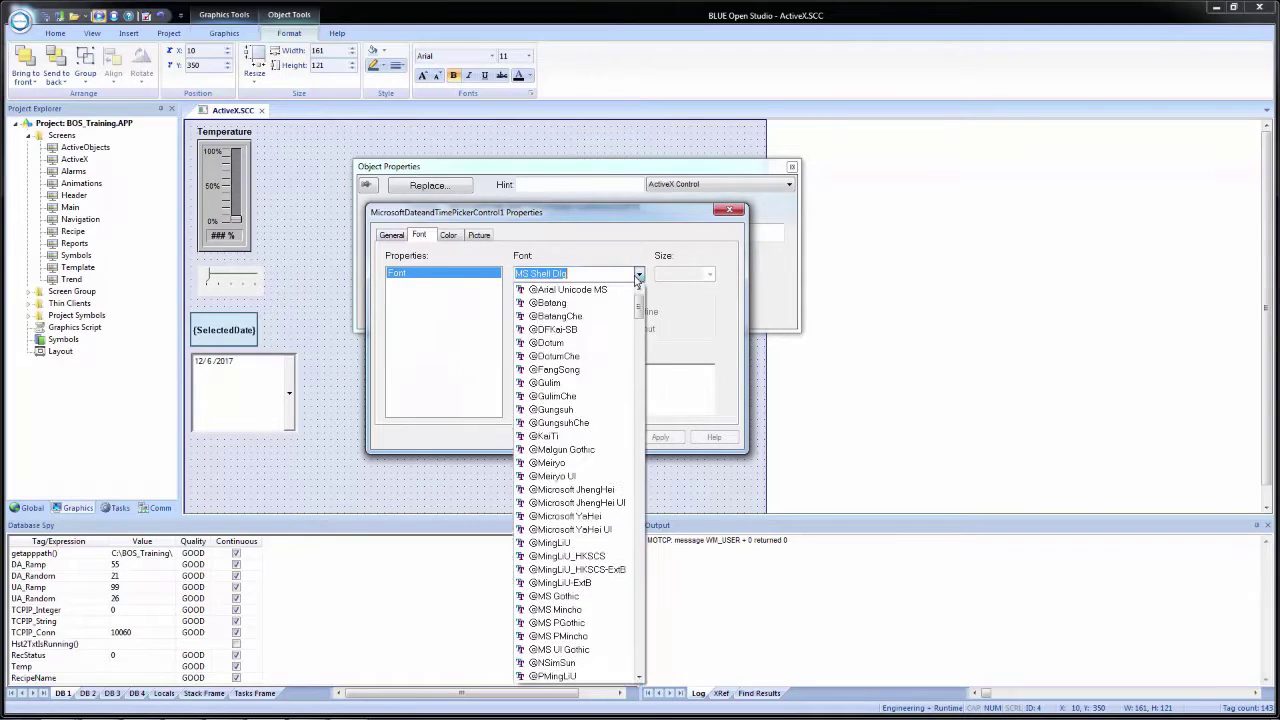
{"action": "left_click", "coordinate": [637, 276]}
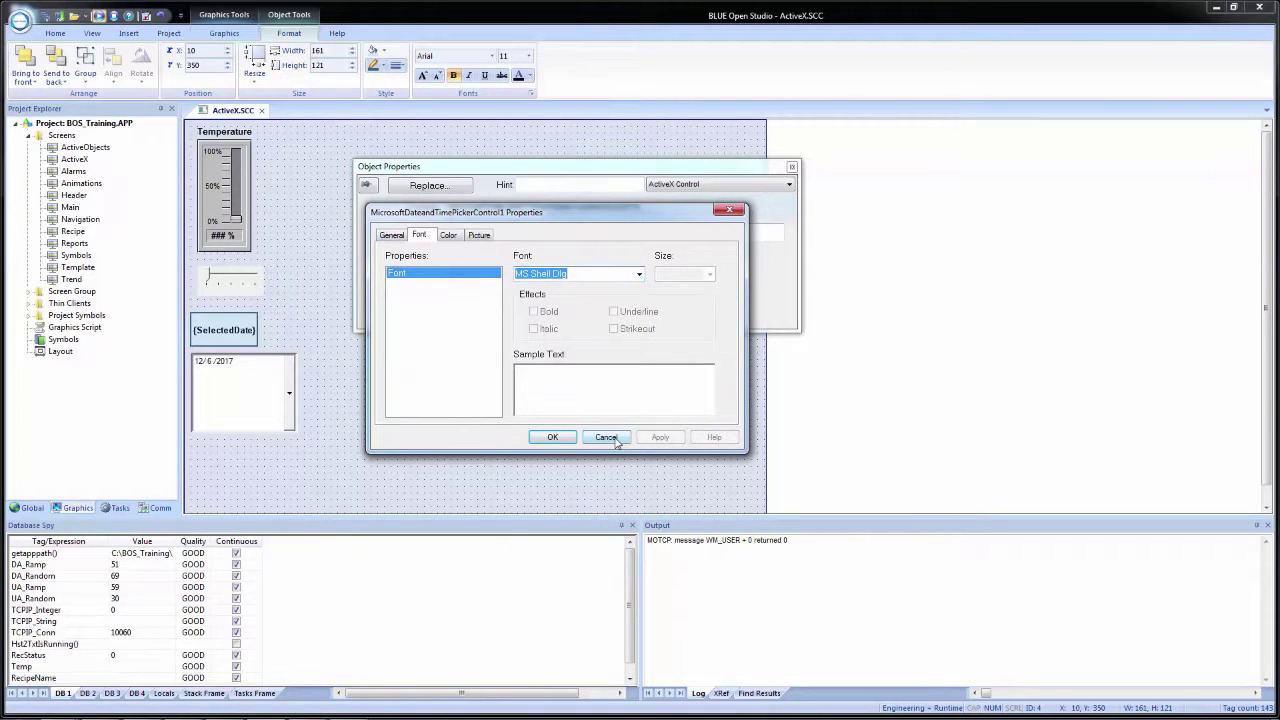
{"action": "left_click", "coordinate": [612, 438]}
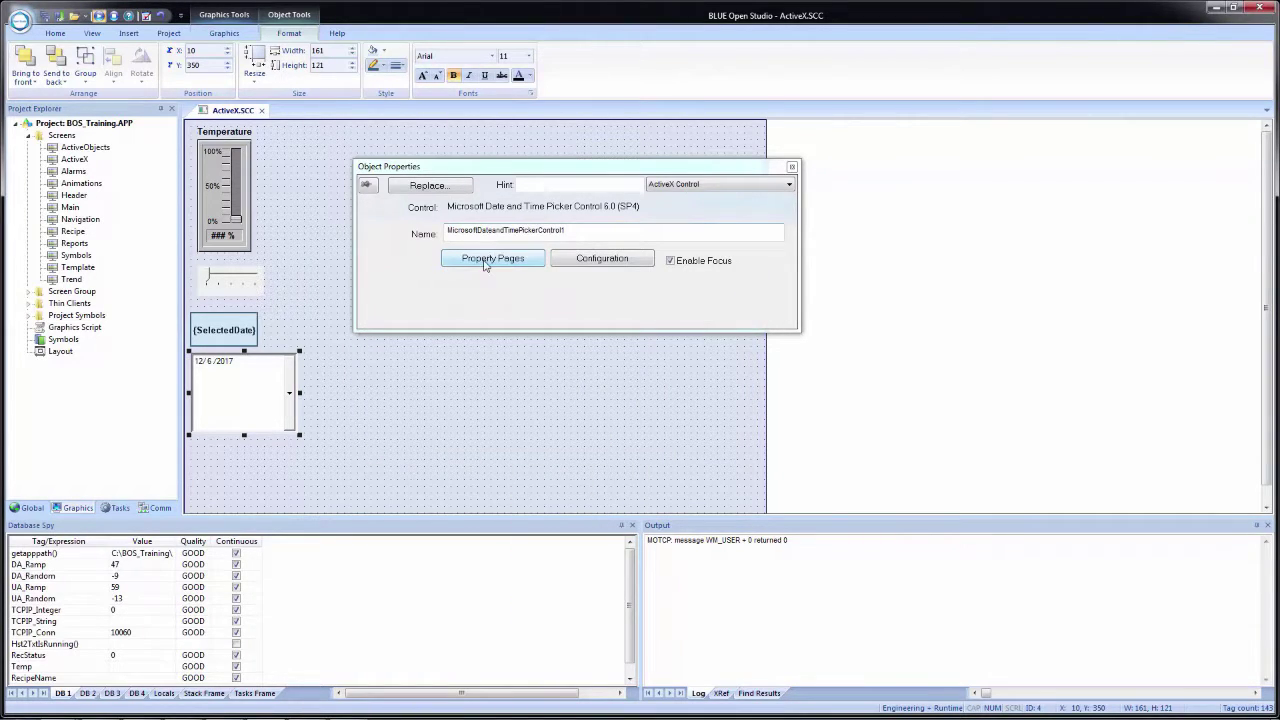
{"action": "left_click", "coordinate": [500, 259]}
{"action": "left_click", "coordinate": [427, 237]}
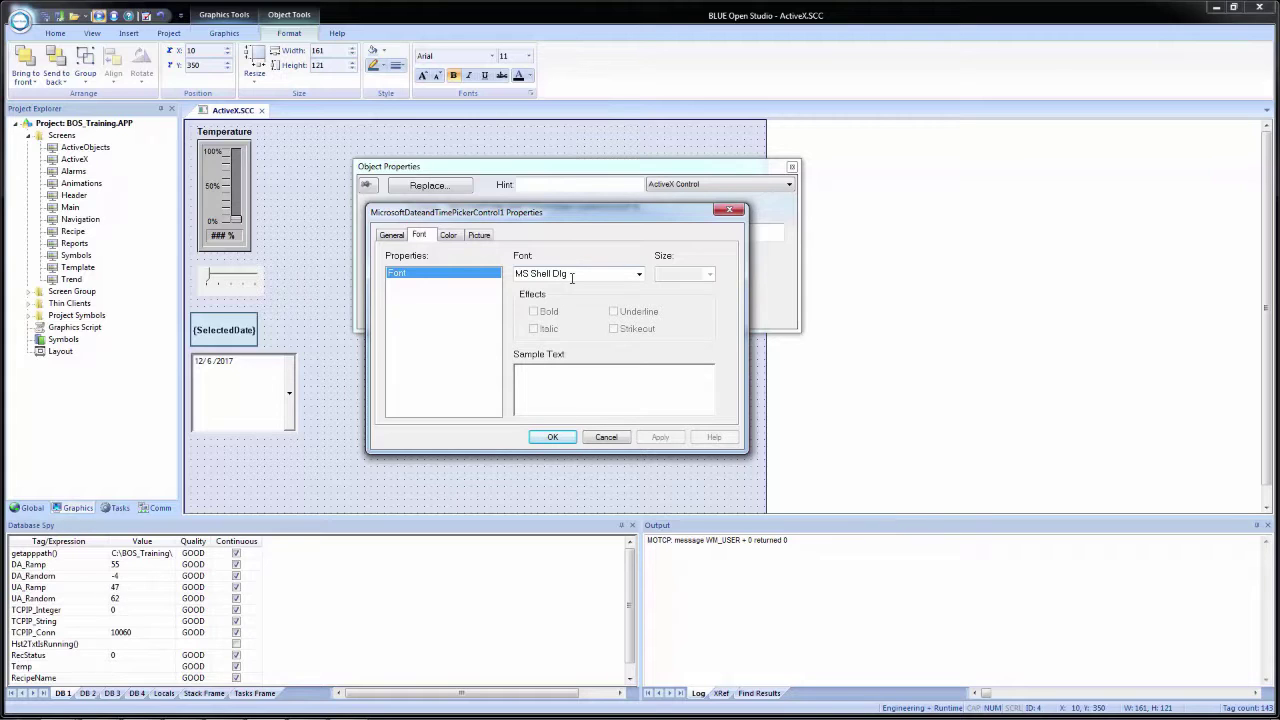
{"action": "left_click", "coordinate": [608, 440]}
{"action": "left_click", "coordinate": [461, 429]}
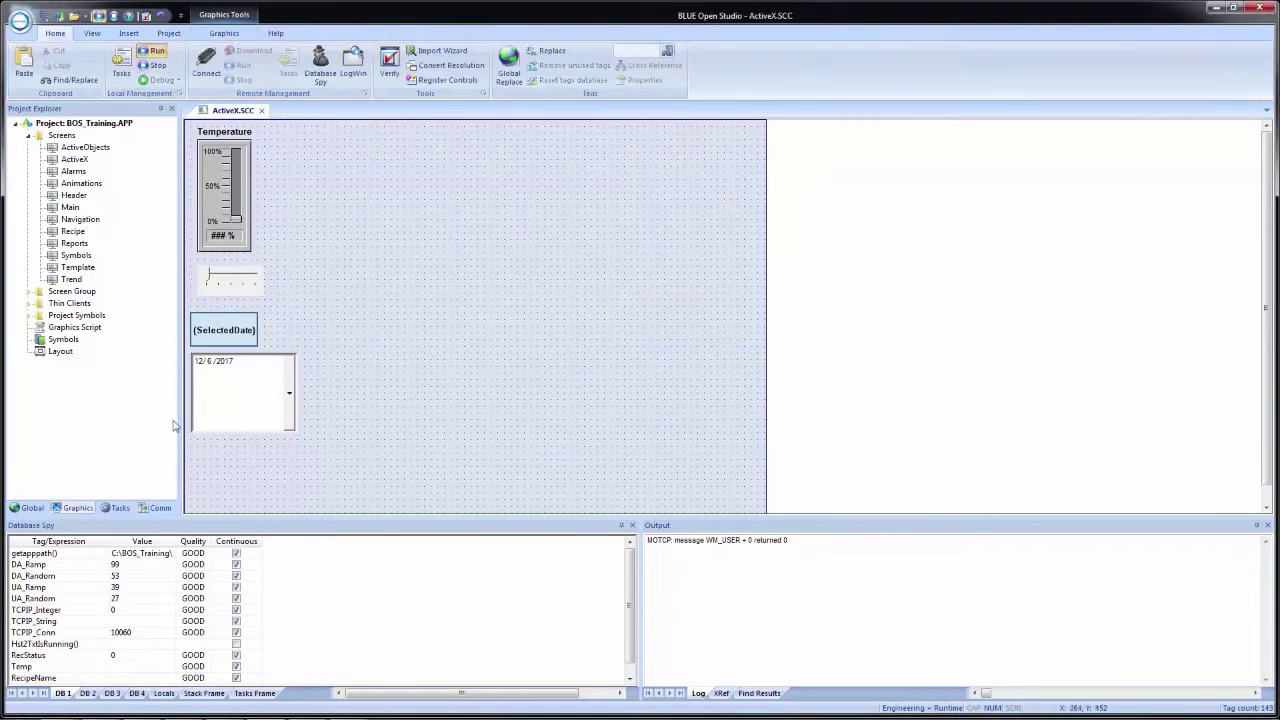
- Shrink the date picker back to about 101 by 51
{"action": "left_click", "coordinate": [227, 409]}
{"action": "left_click_drag", "start_coordinate": [299, 435], "coordinate": [258, 388]}
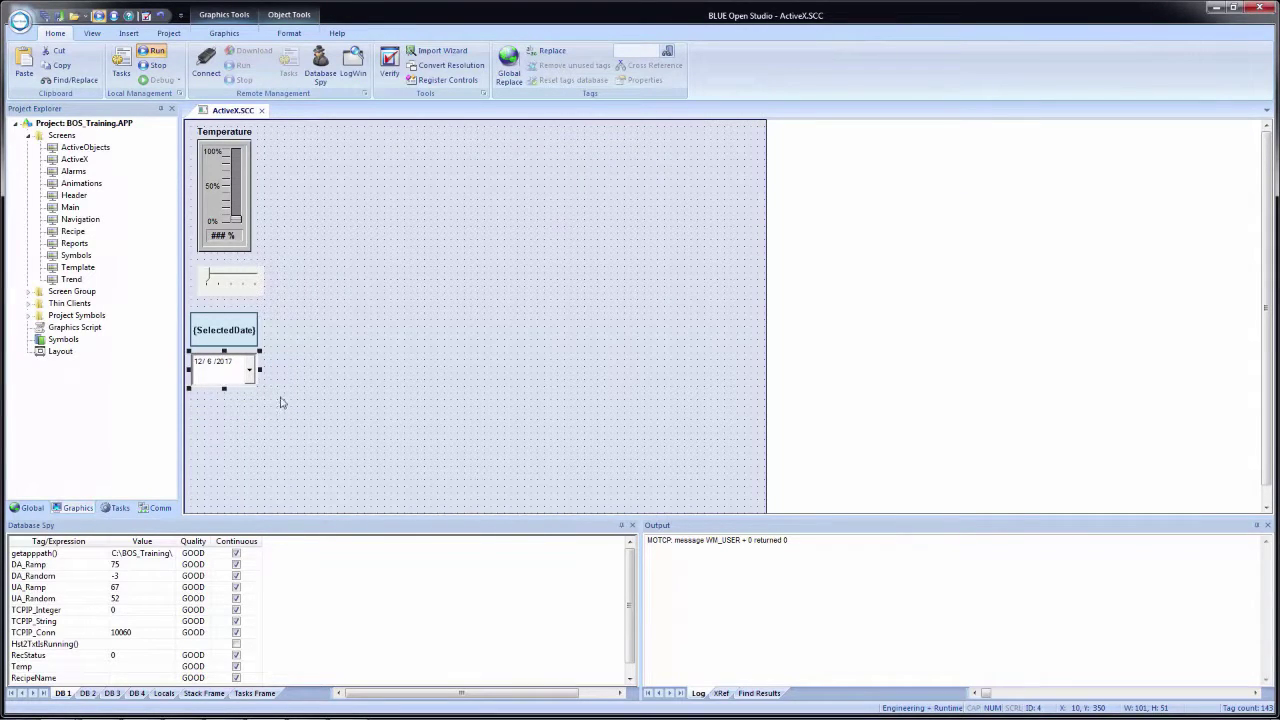
{"action": "left_click", "coordinate": [328, 407]}
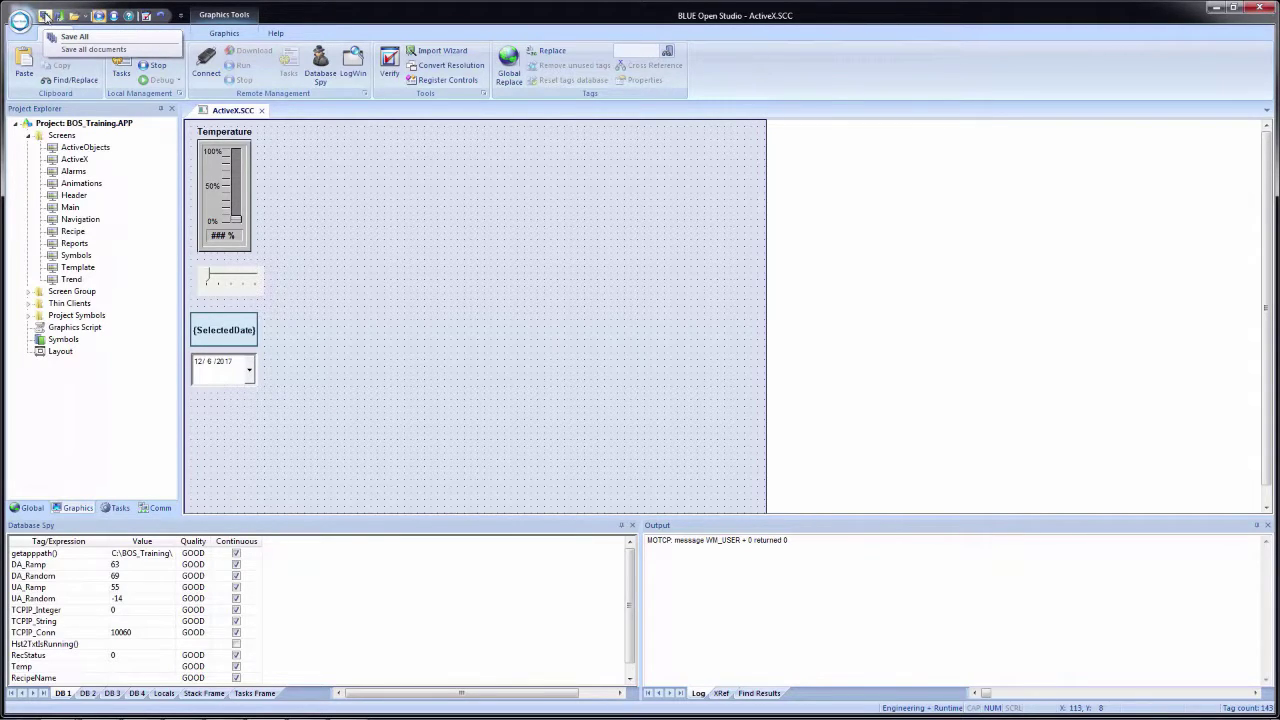
- Save all documents and test the date picker in the running screen by picking 12/15/2017 and 12/18/2017
{"action": "left_click", "coordinate": [45, 16]}
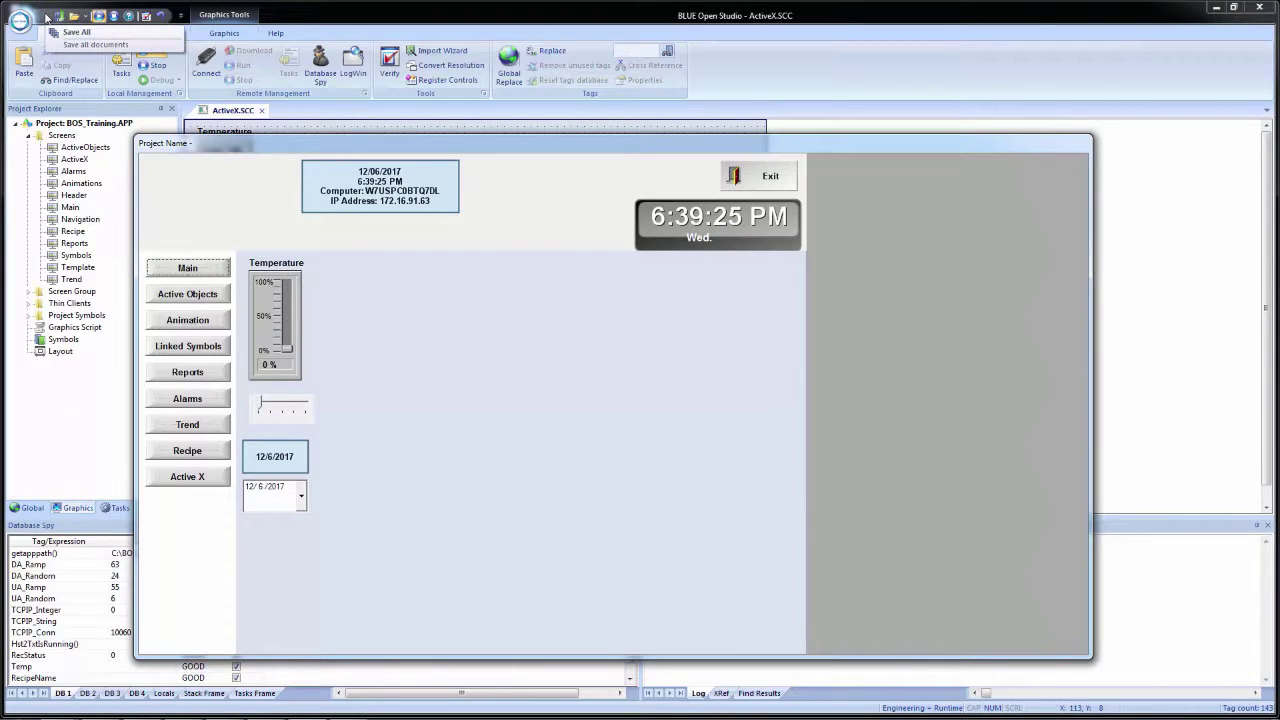
{"action": "left_click", "coordinate": [301, 497]}
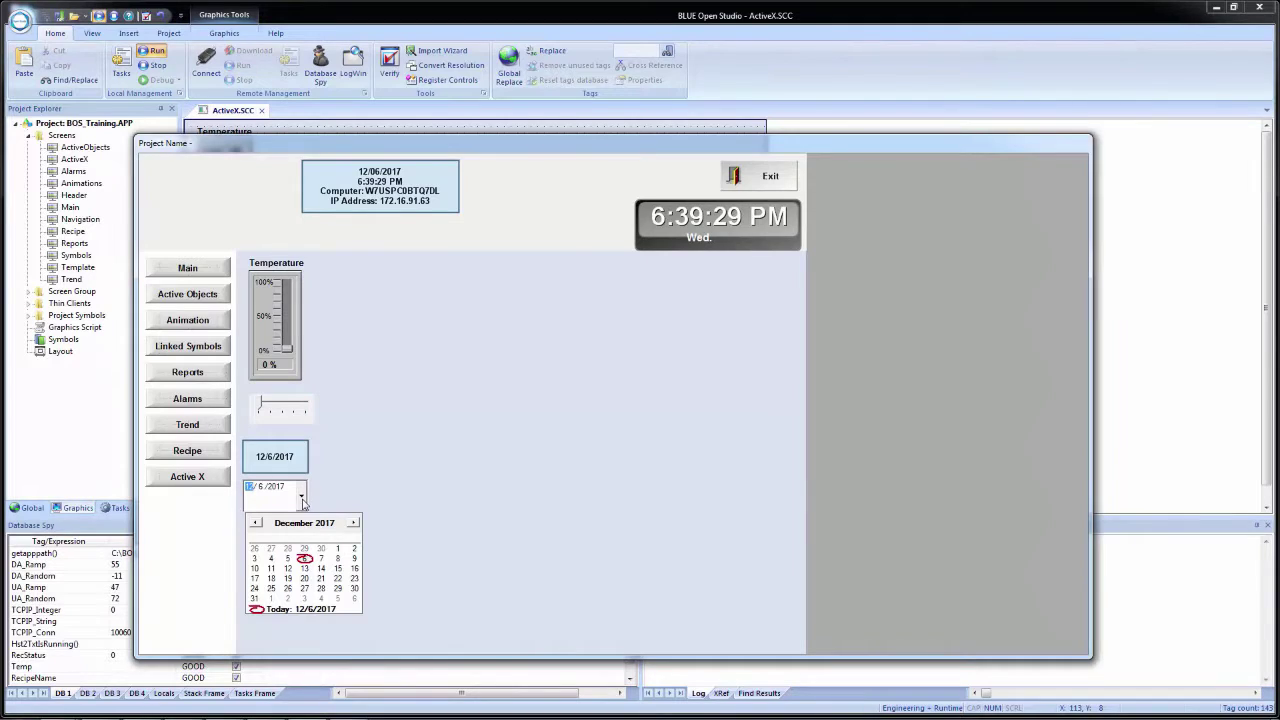
{"action": "left_click", "coordinate": [337, 568]}
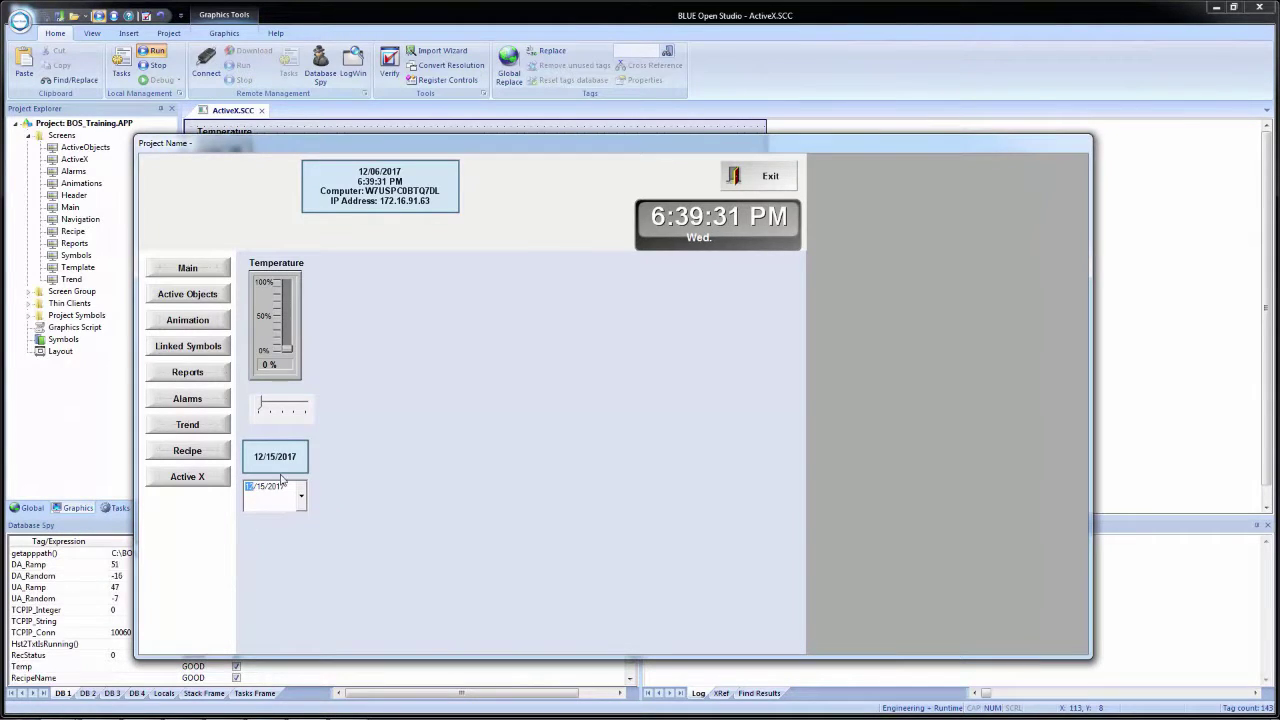
{"action": "left_click", "coordinate": [300, 499]}
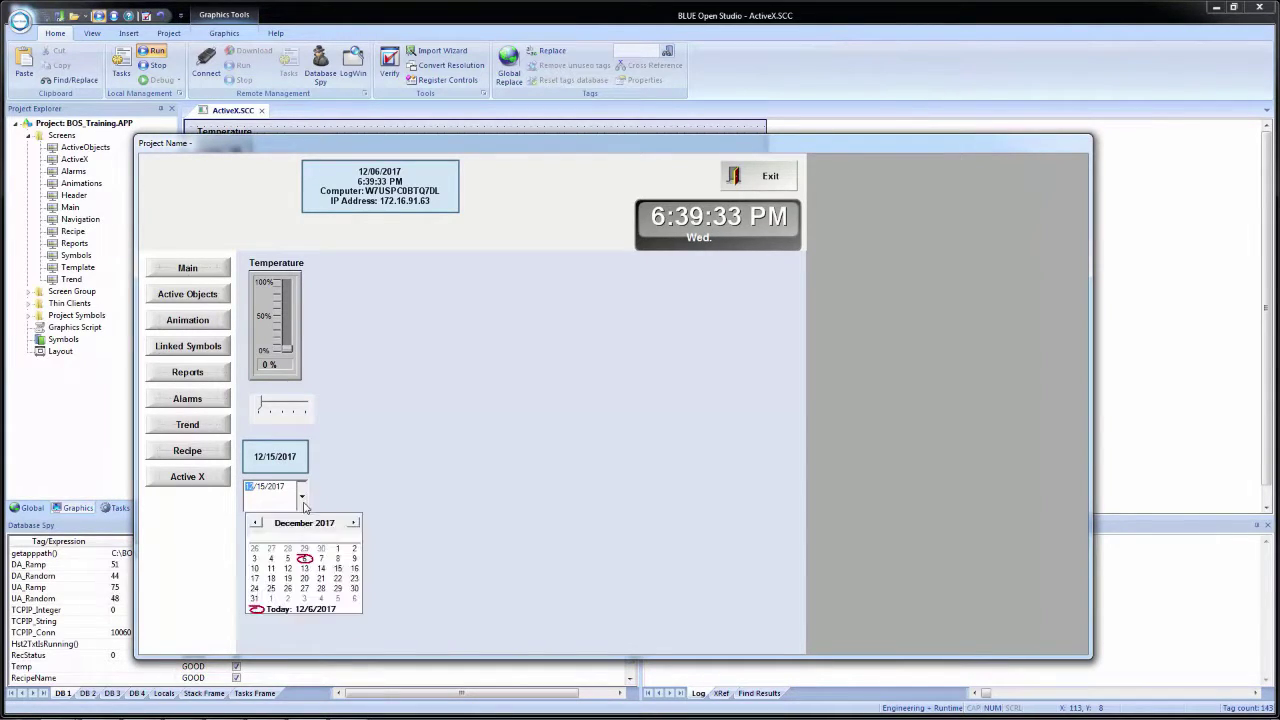
{"action": "left_click", "coordinate": [273, 578]}
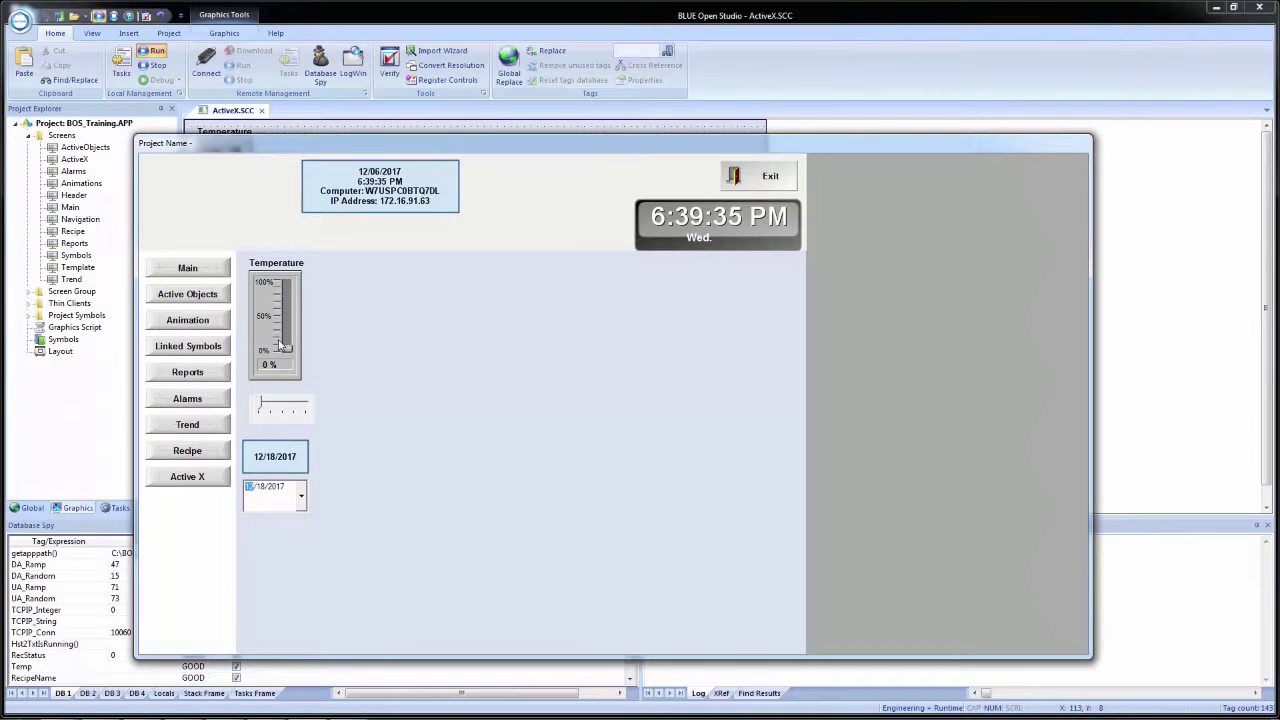
- Arrange the running project window and the development environment side by side
{"action": "key", "text": "super+Right"}
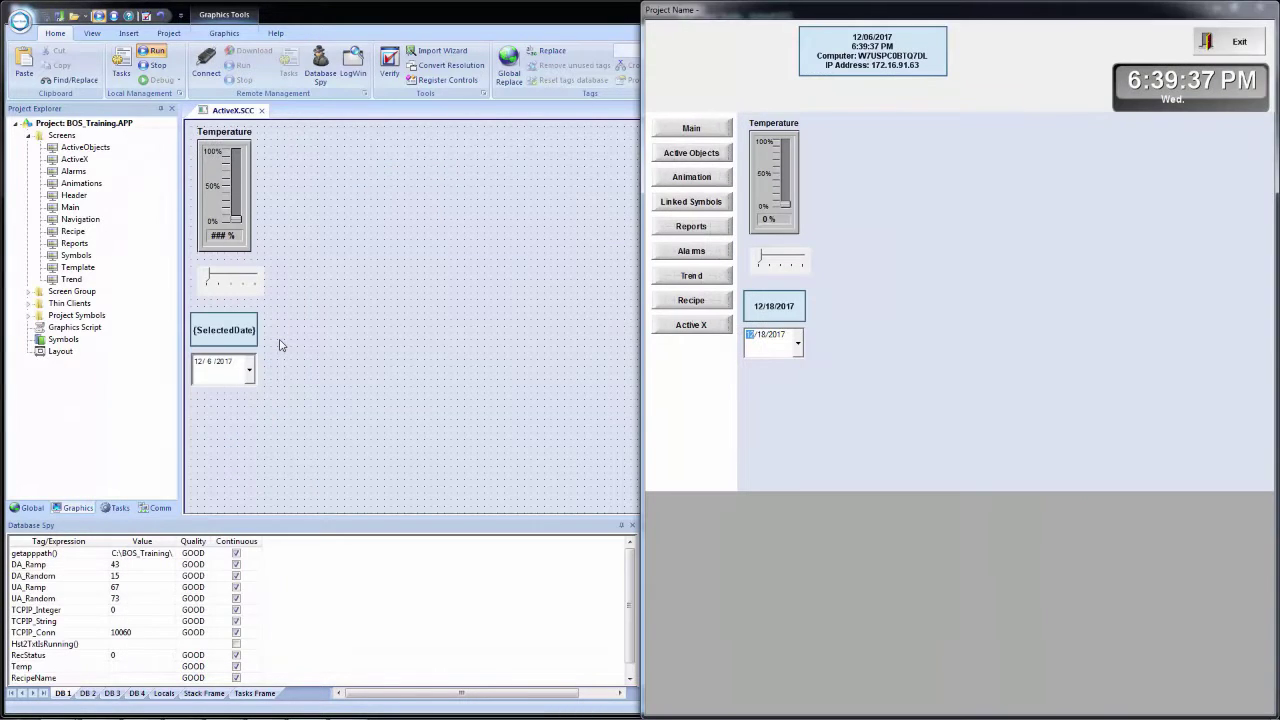
{"action": "left_click", "coordinate": [455, 263]}
{"action": "key", "text": "super+Left"}
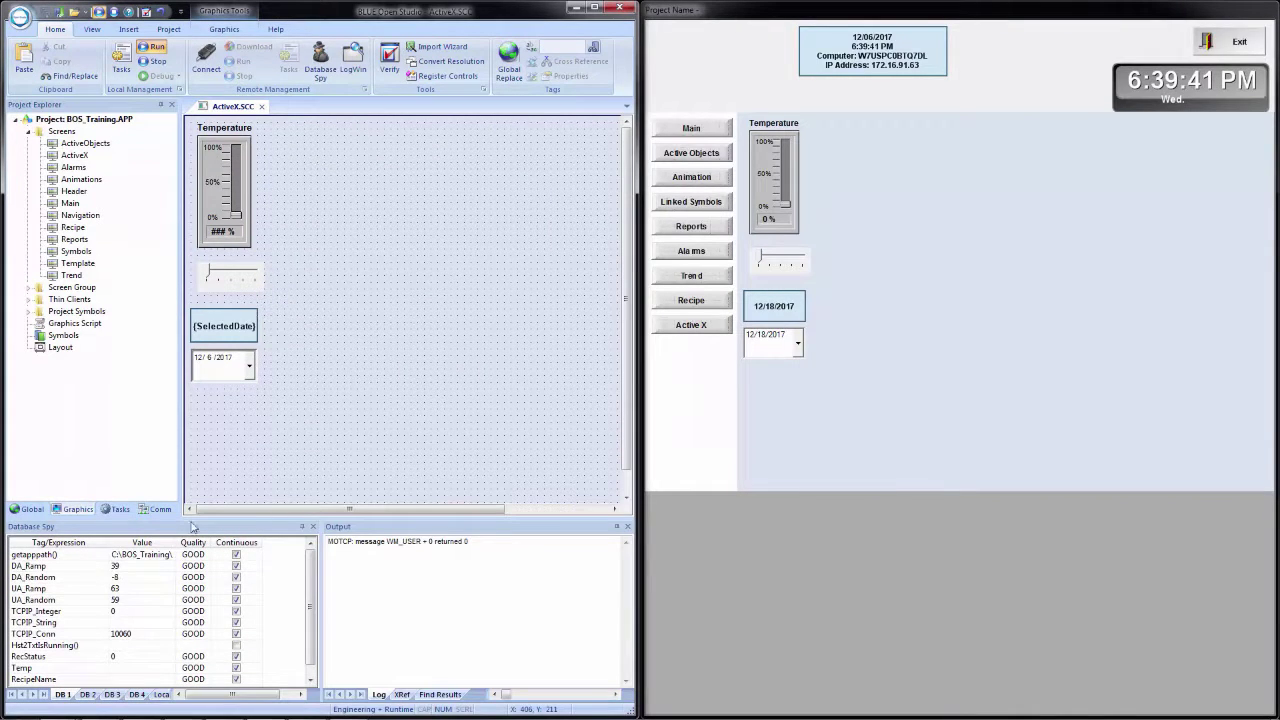
- Add the SelectedDate tag to the DB 2 sheet of the Database Spy
{"action": "left_click", "coordinate": [78, 695]}
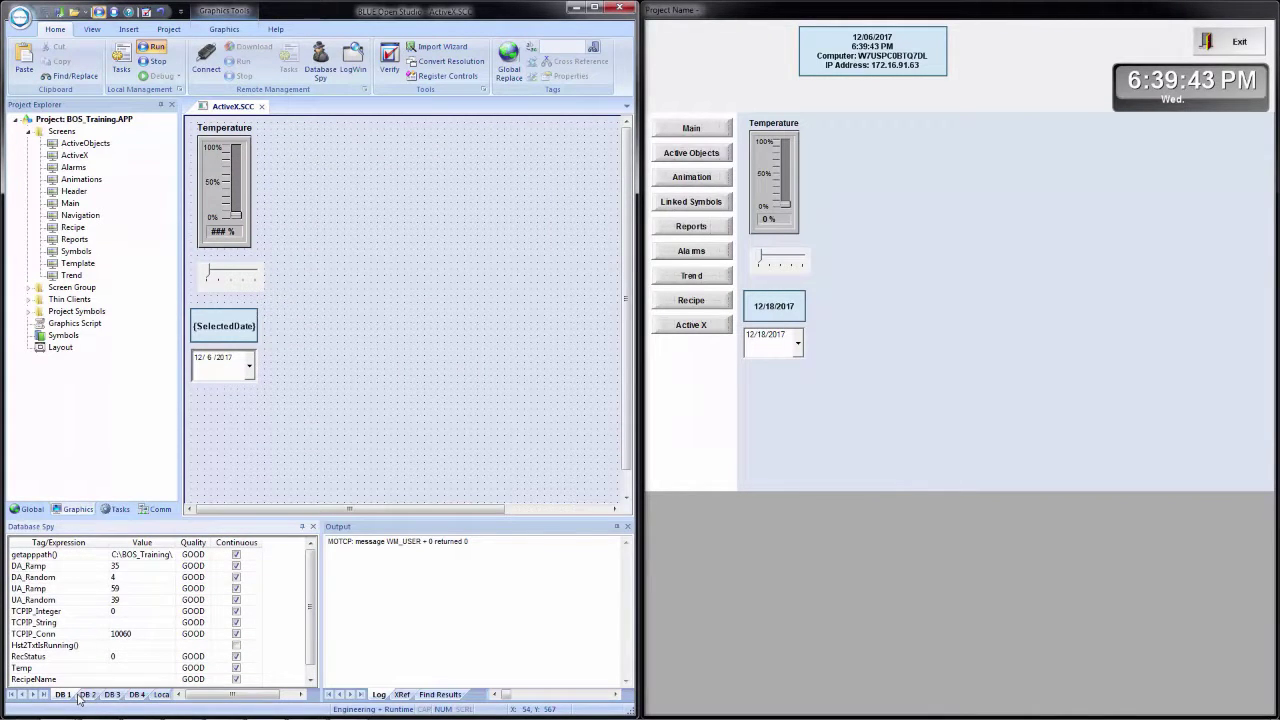
{"action": "left_click", "coordinate": [87, 695]}
{"action": "left_click", "coordinate": [45, 657]}
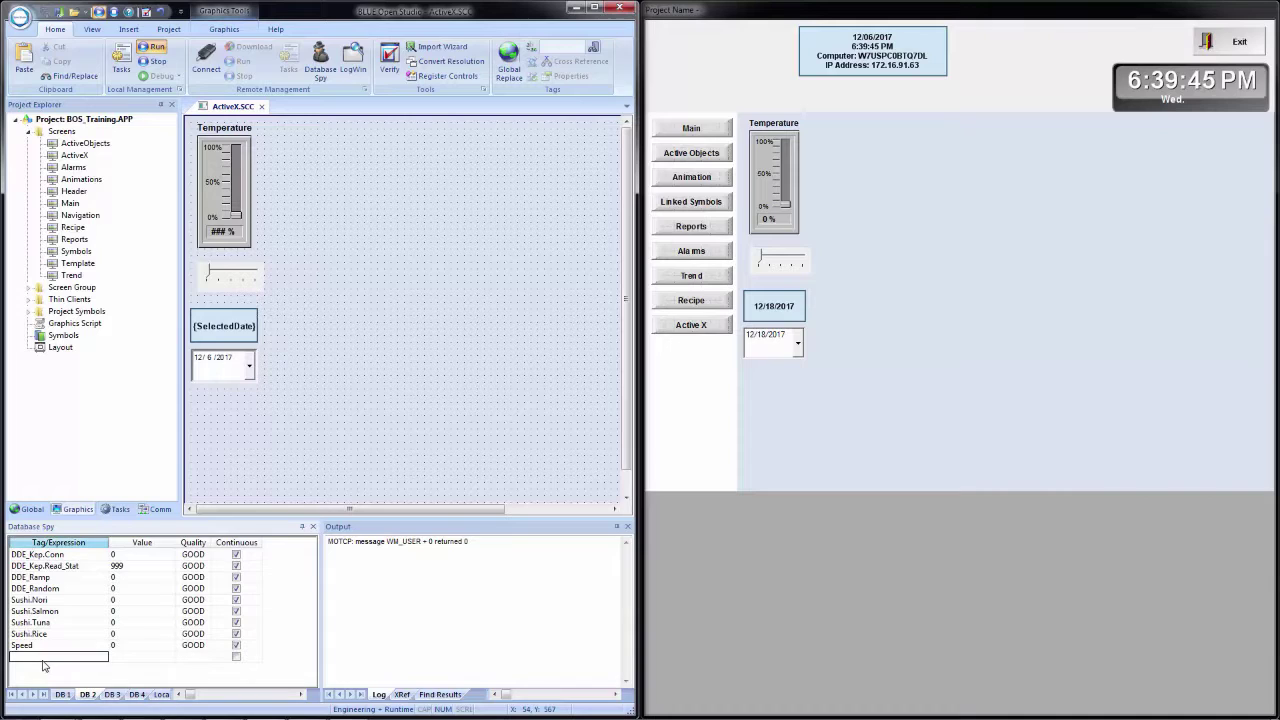
{"action": "type", "text": "SelectedDate"}
{"action": "key", "text": "Return"}
- Write 12/01/2017 to the SelectedDate tag in the Database Spy
{"action": "left_click", "coordinate": [115, 658]}
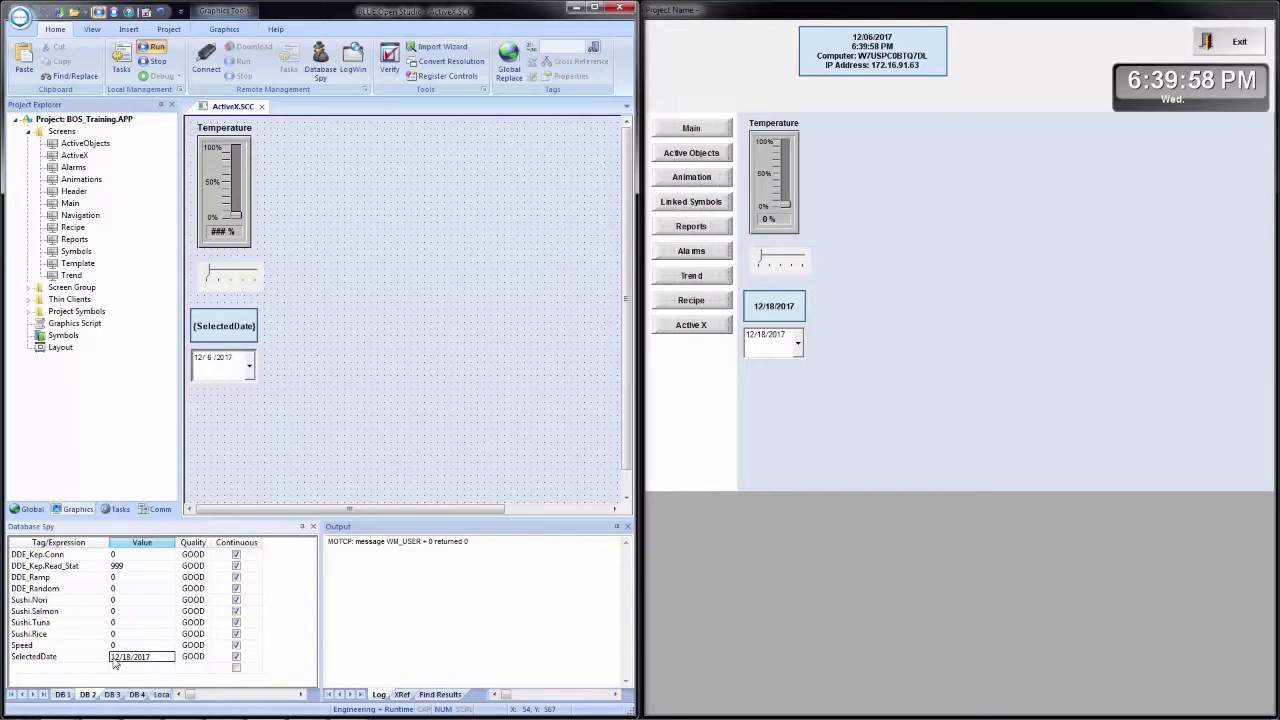
{"action": "type", "text": "12"}
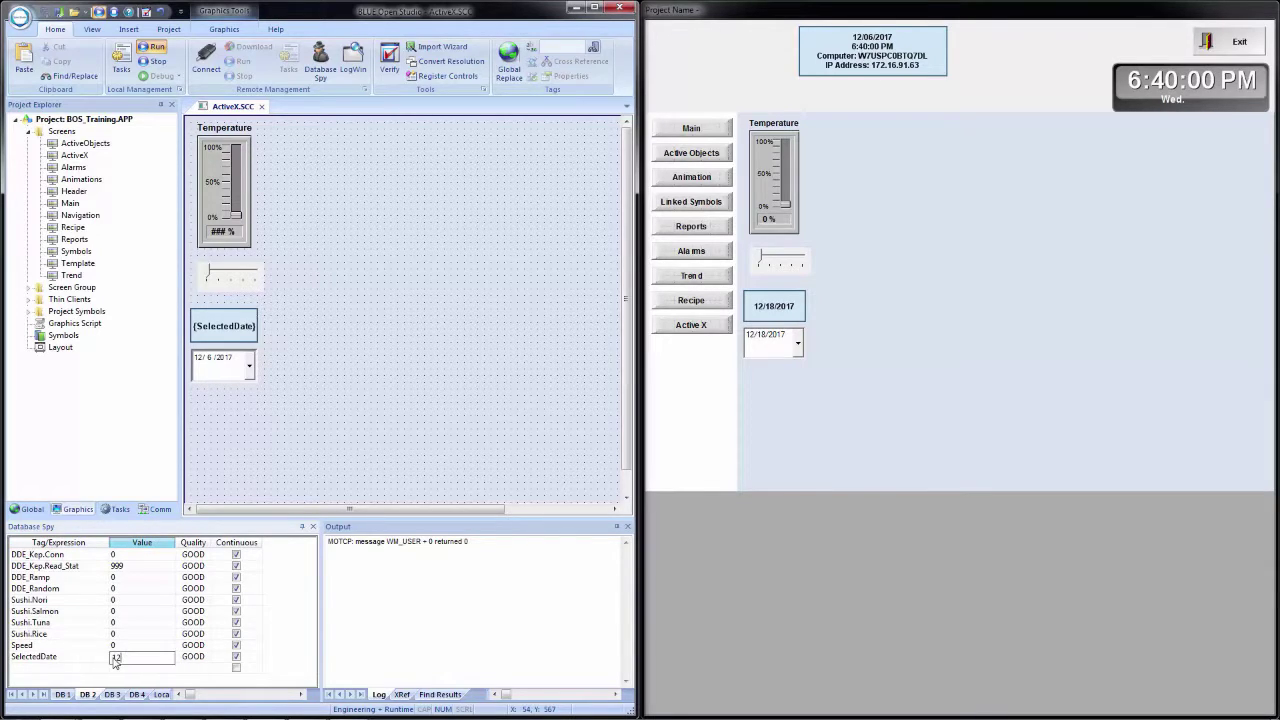
{"action": "type", "text": "/01/2017"}
{"action": "key", "text": "Return"}
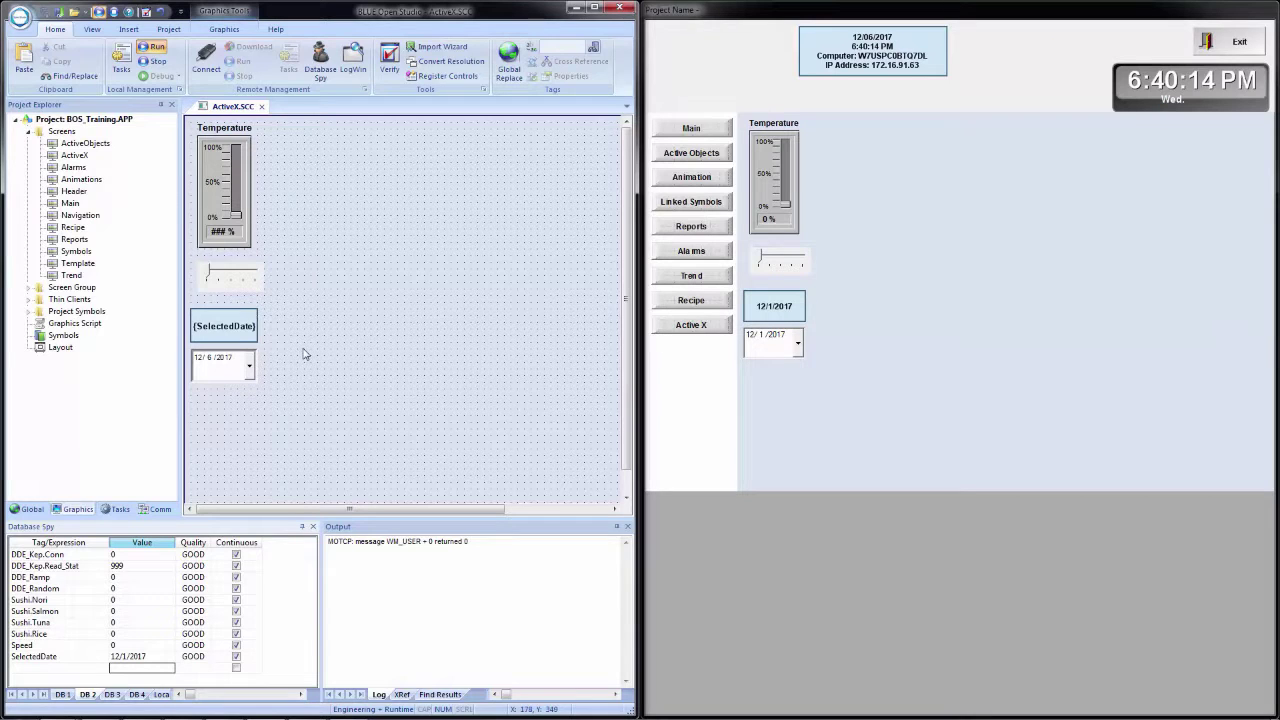
- Set the Action of the date picker's Value property to Get, close its properties and save the screen
{"action": "double_click", "coordinate": [200, 378]}
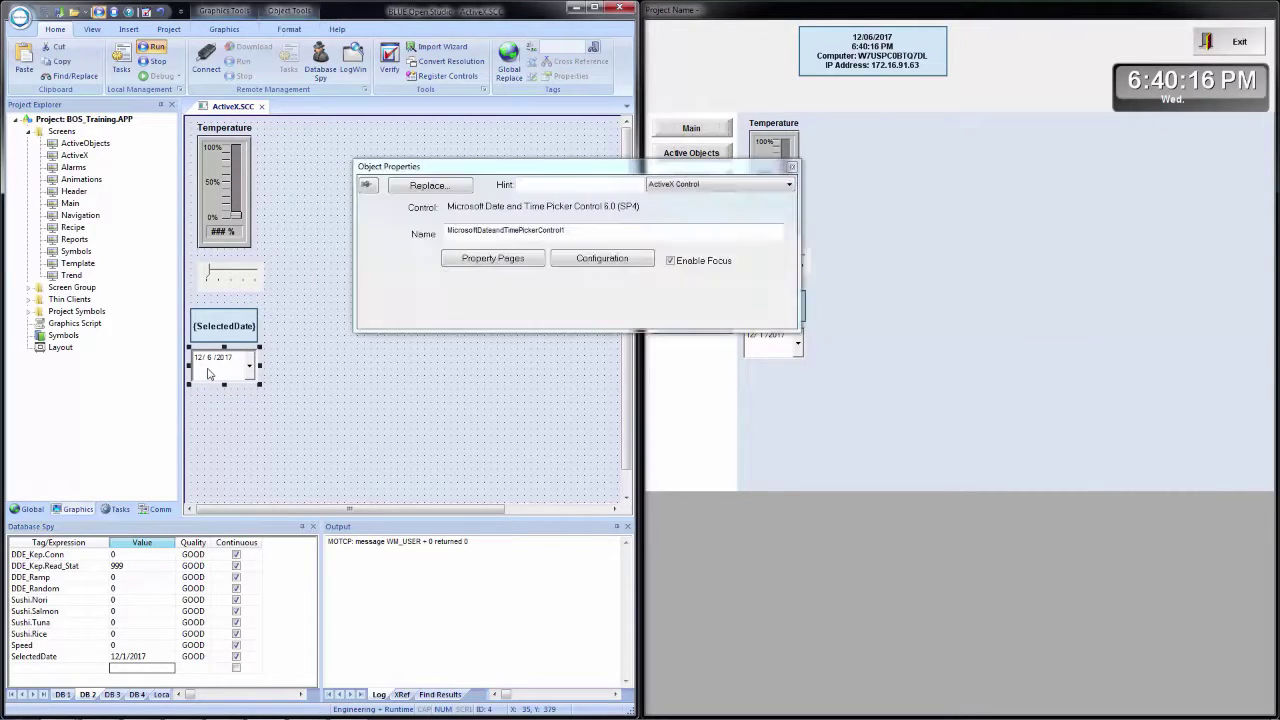
{"action": "left_click", "coordinate": [592, 262]}
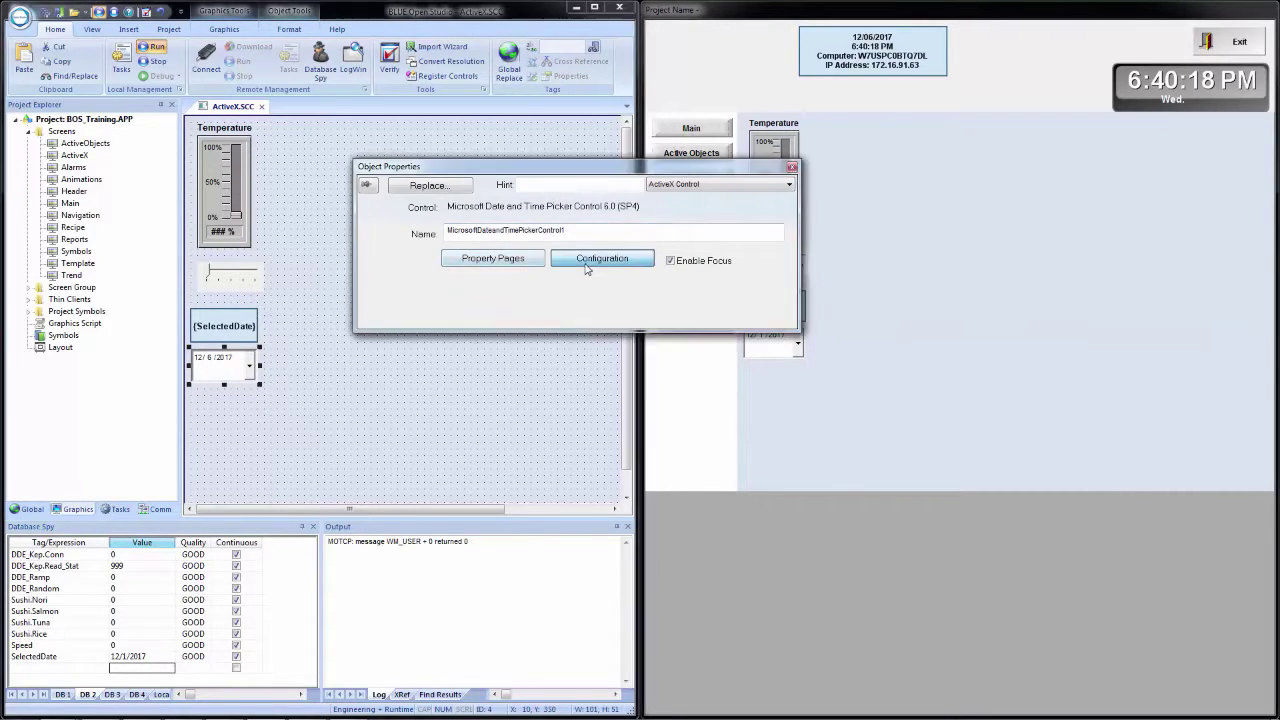
{"action": "scroll", "coordinate": [785, 253], "scroll_direction": "down", "scroll_amount": 2}
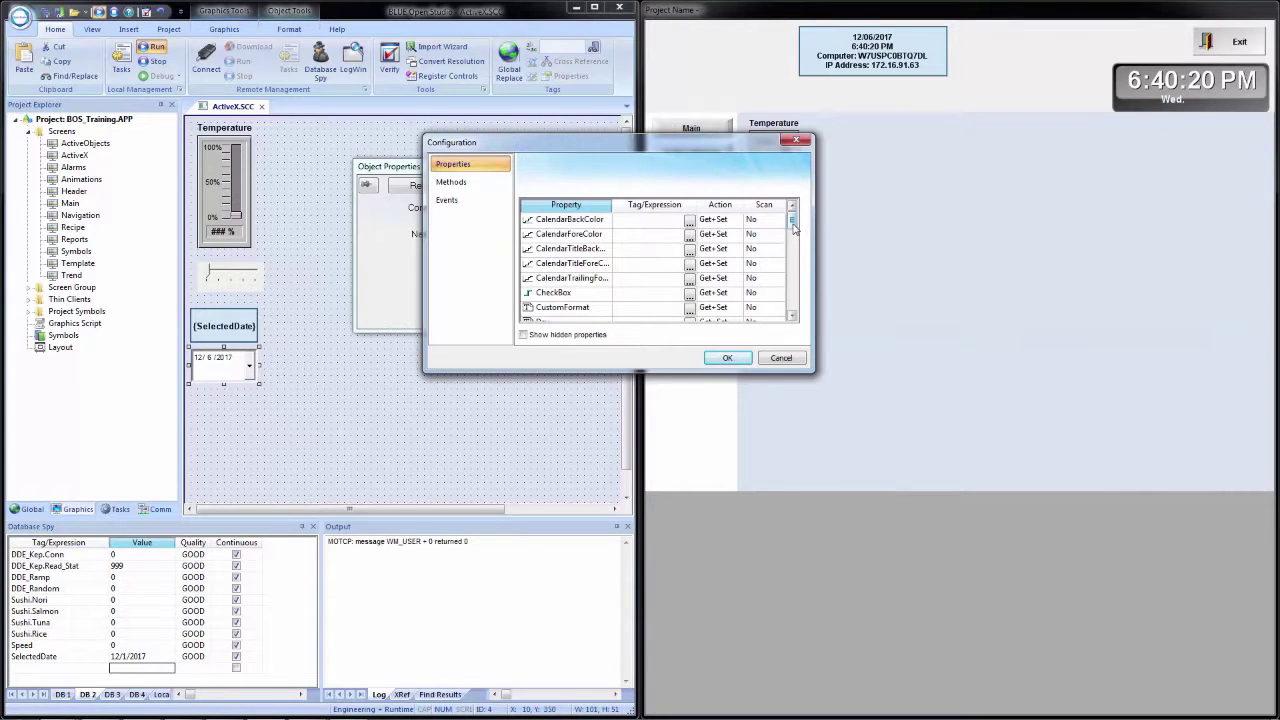
{"action": "scroll", "coordinate": [785, 253], "scroll_direction": "down", "scroll_amount": 8}
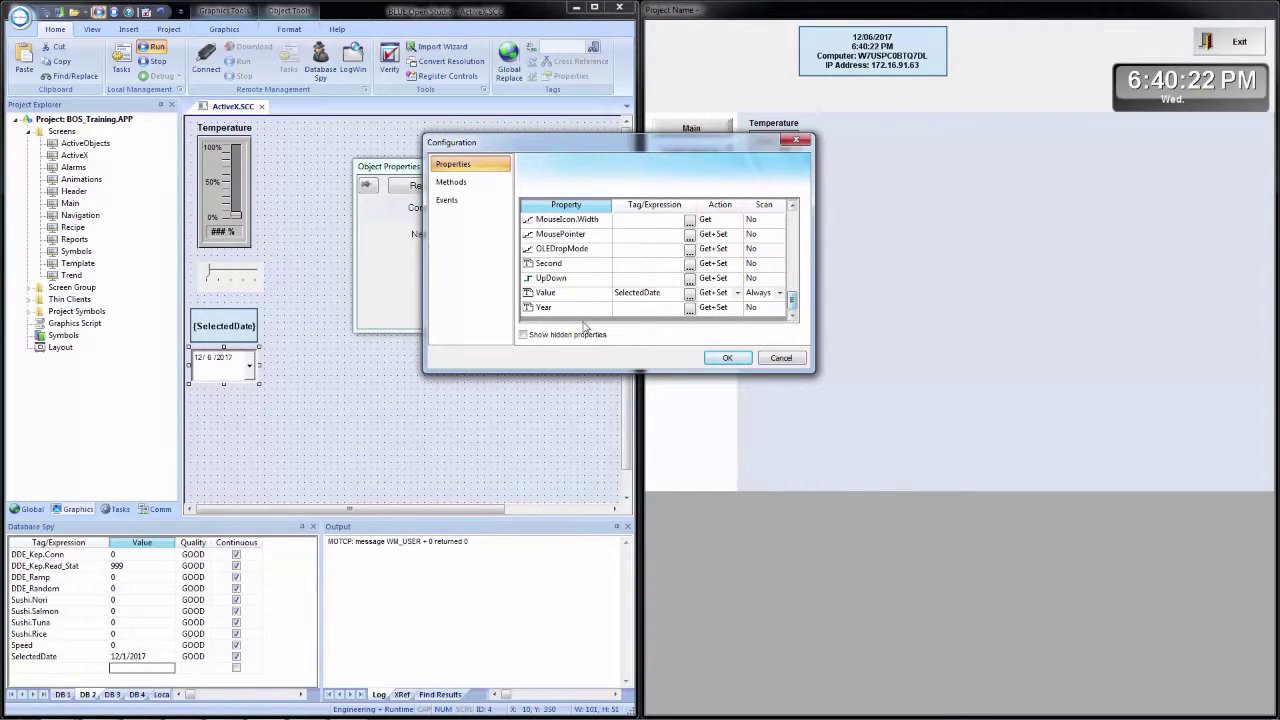
{"action": "left_click", "coordinate": [714, 293]}
{"action": "left_click", "coordinate": [736, 294]}
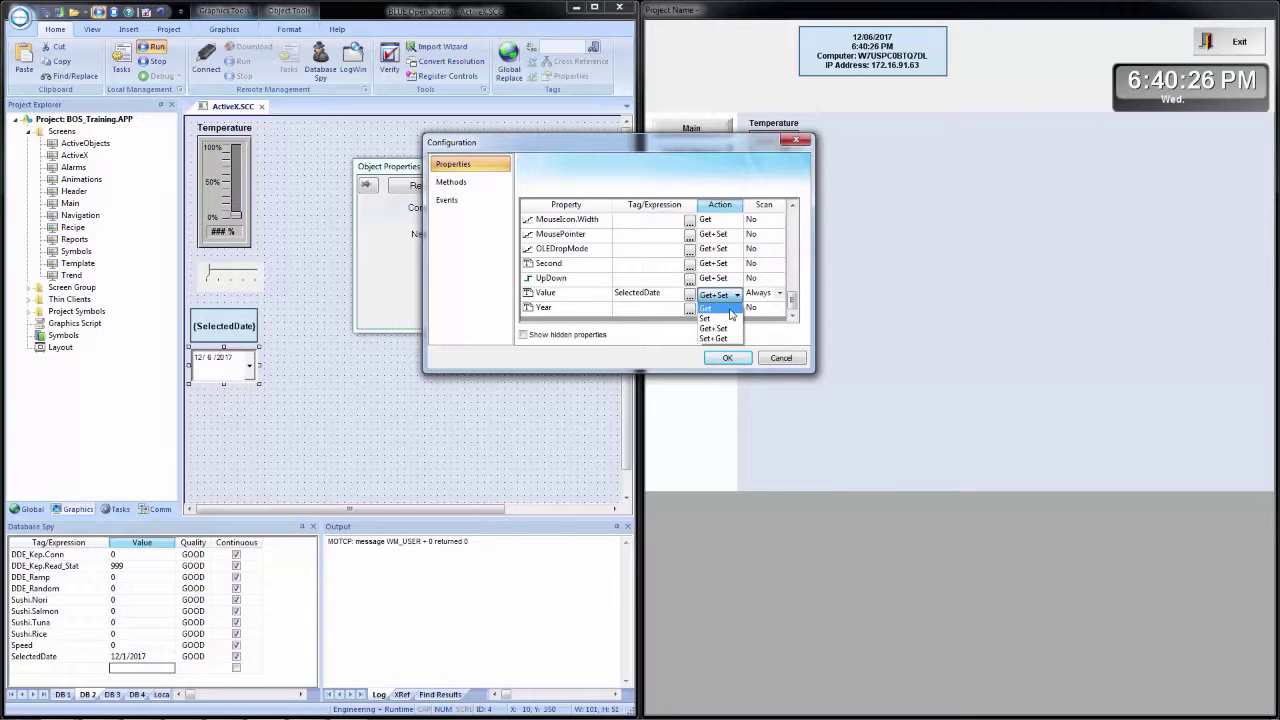
{"action": "left_click", "coordinate": [706, 308]}
{"action": "left_click", "coordinate": [727, 359]}
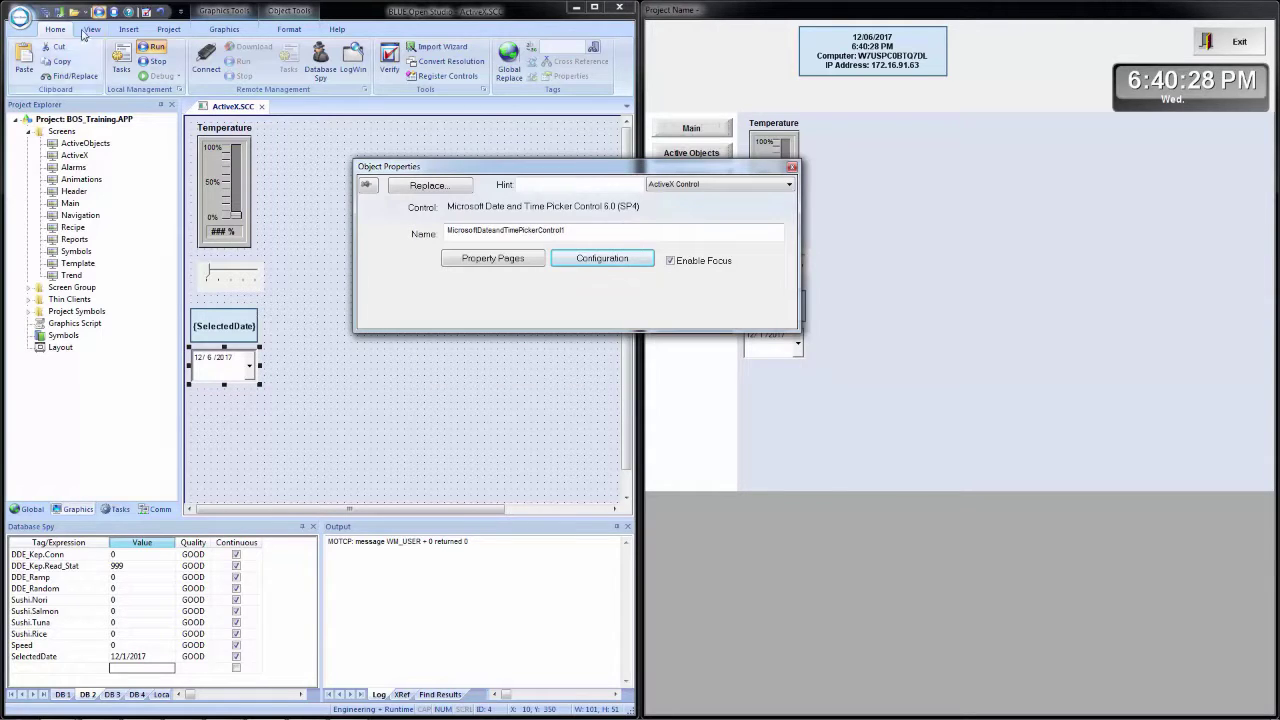
{"action": "left_click", "coordinate": [425, 435]}
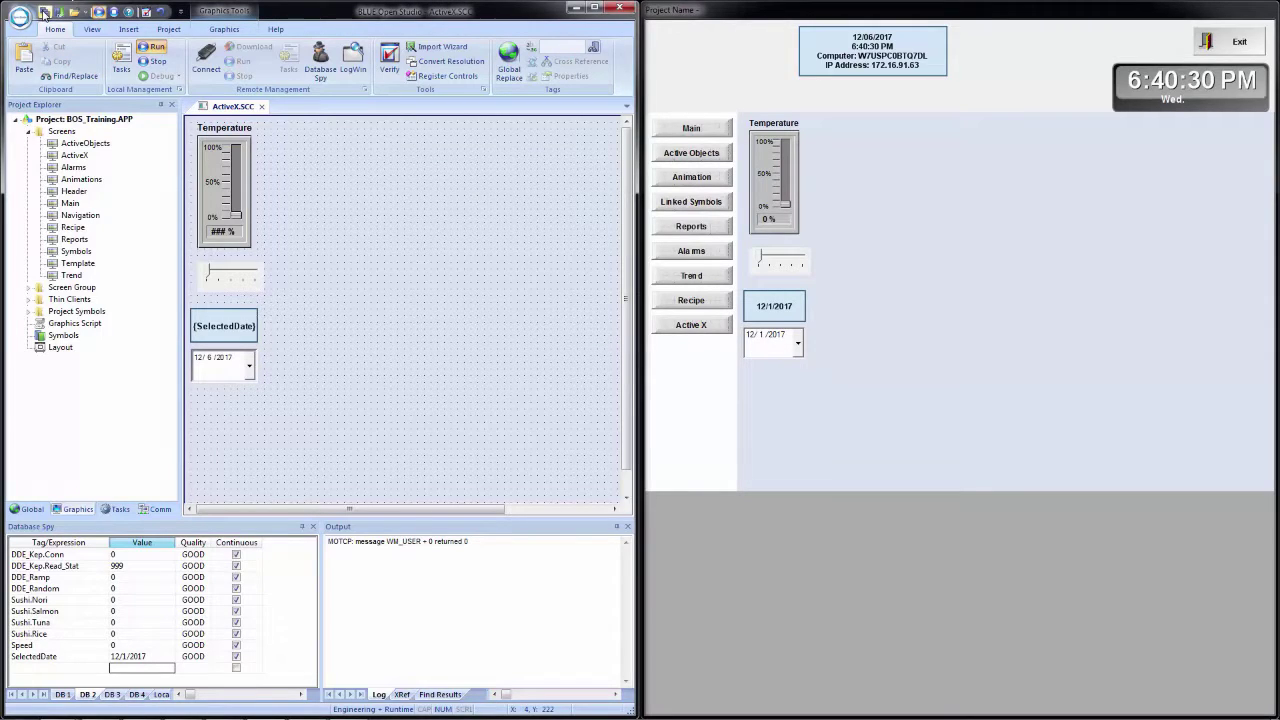
- Try to overwrite the SelectedDate tag's value in the Database Spy
{"action": "left_click", "coordinate": [139, 659]}
{"action": "left_click", "coordinate": [138, 660]}
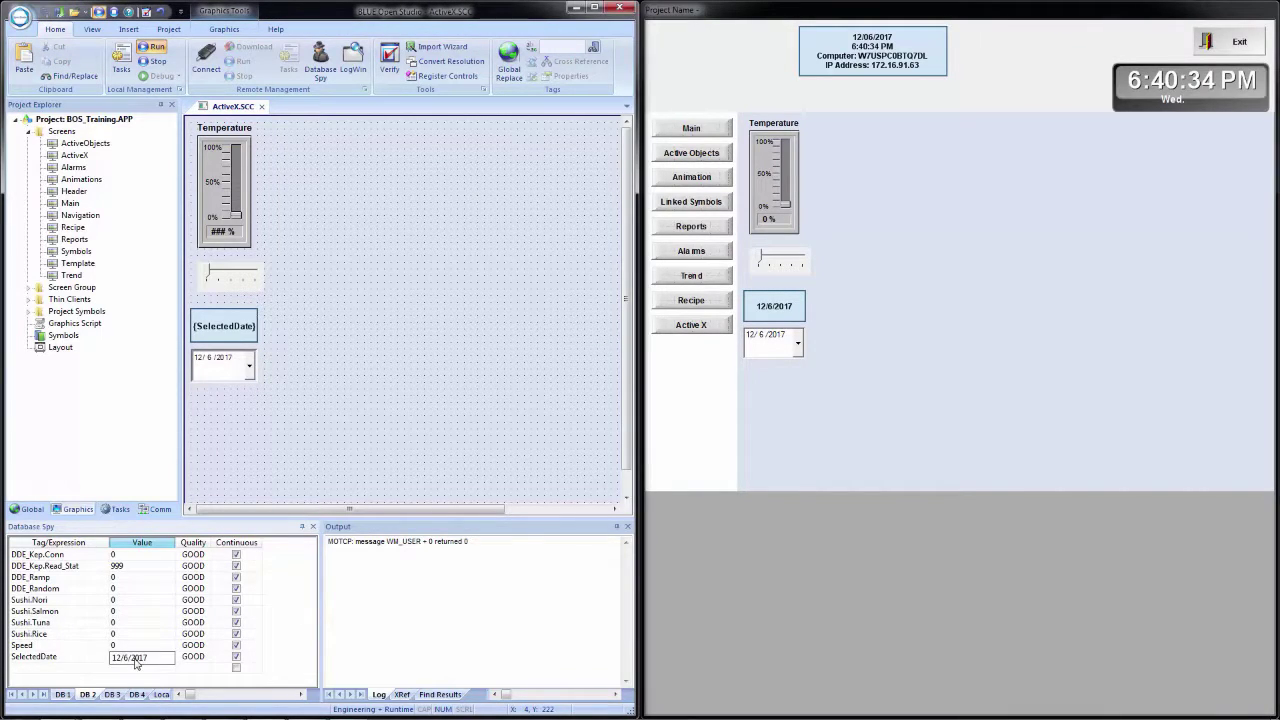
{"action": "key", "text": "BackSpace"}
{"action": "key", "text": "BackSpace"}
{"action": "type", "text": "12/"}
{"action": "key", "text": "Return"}
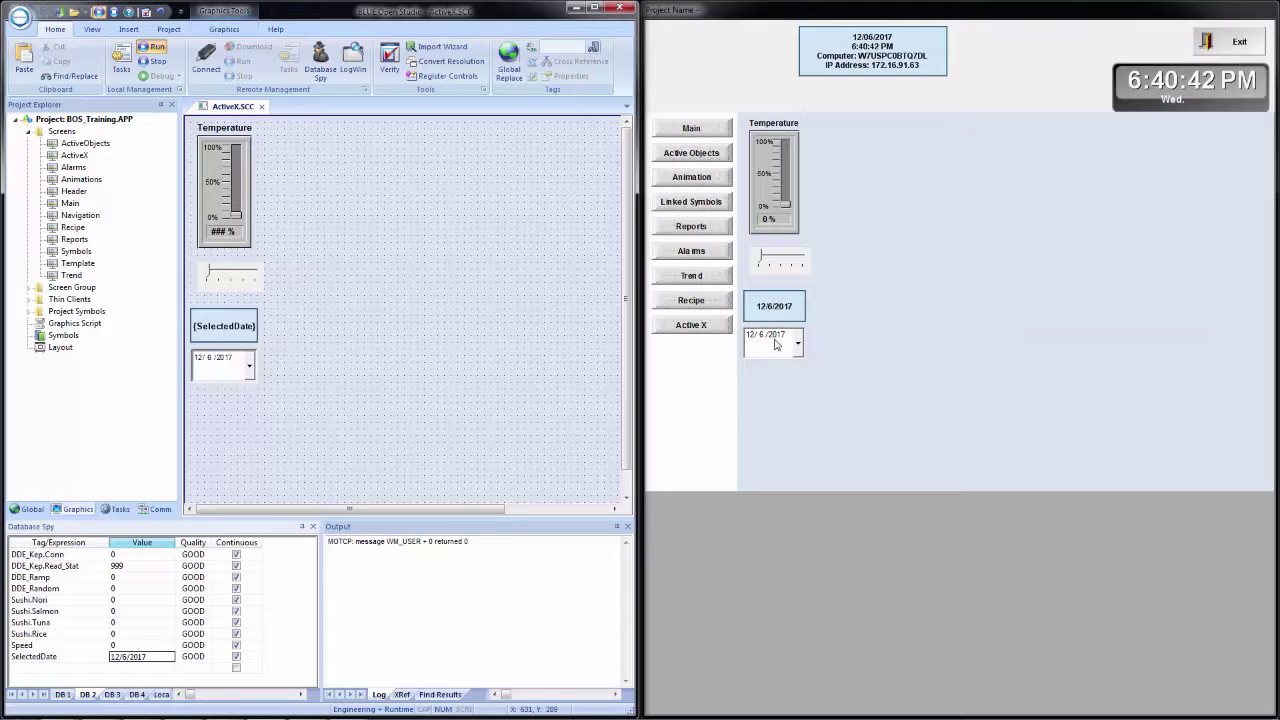
- Pick 12/11/2017 in the running screen's date picker
{"action": "left_click", "coordinate": [798, 345]}
{"action": "left_click", "coordinate": [771, 415]}
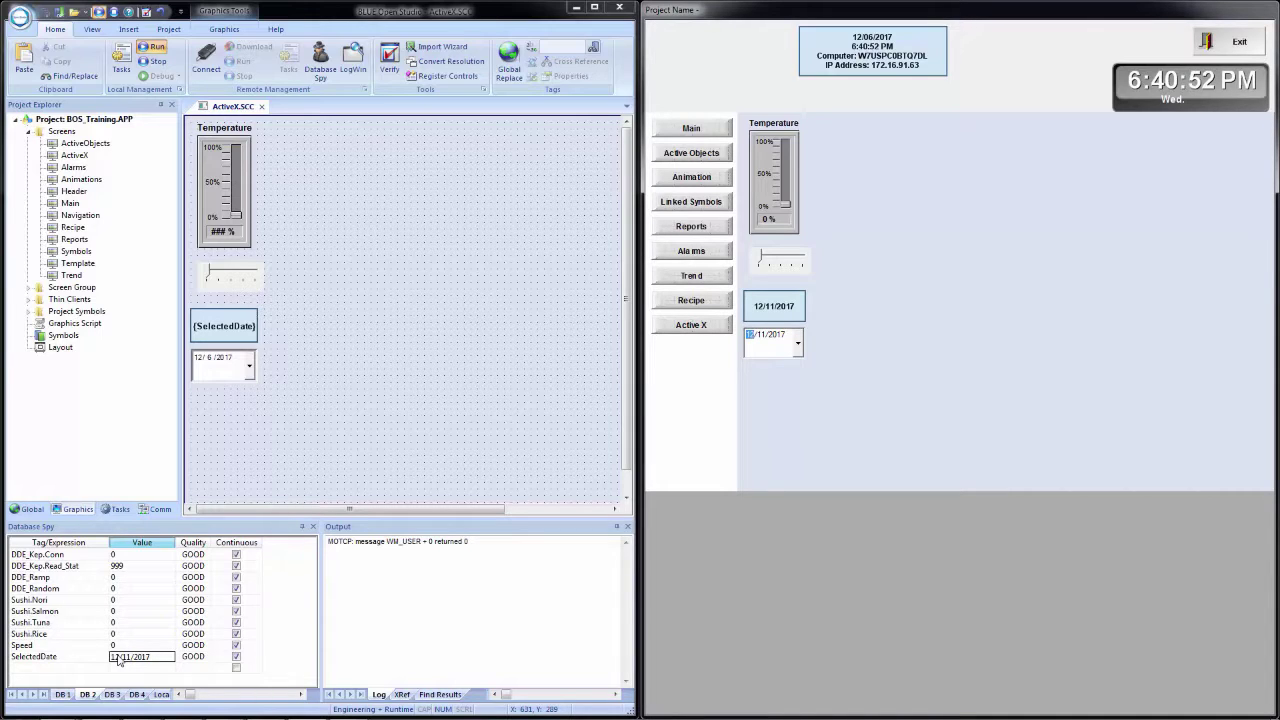
- Review the date picker's property configuration in the edited screen and close it without changes
{"action": "double_click", "coordinate": [228, 375]}
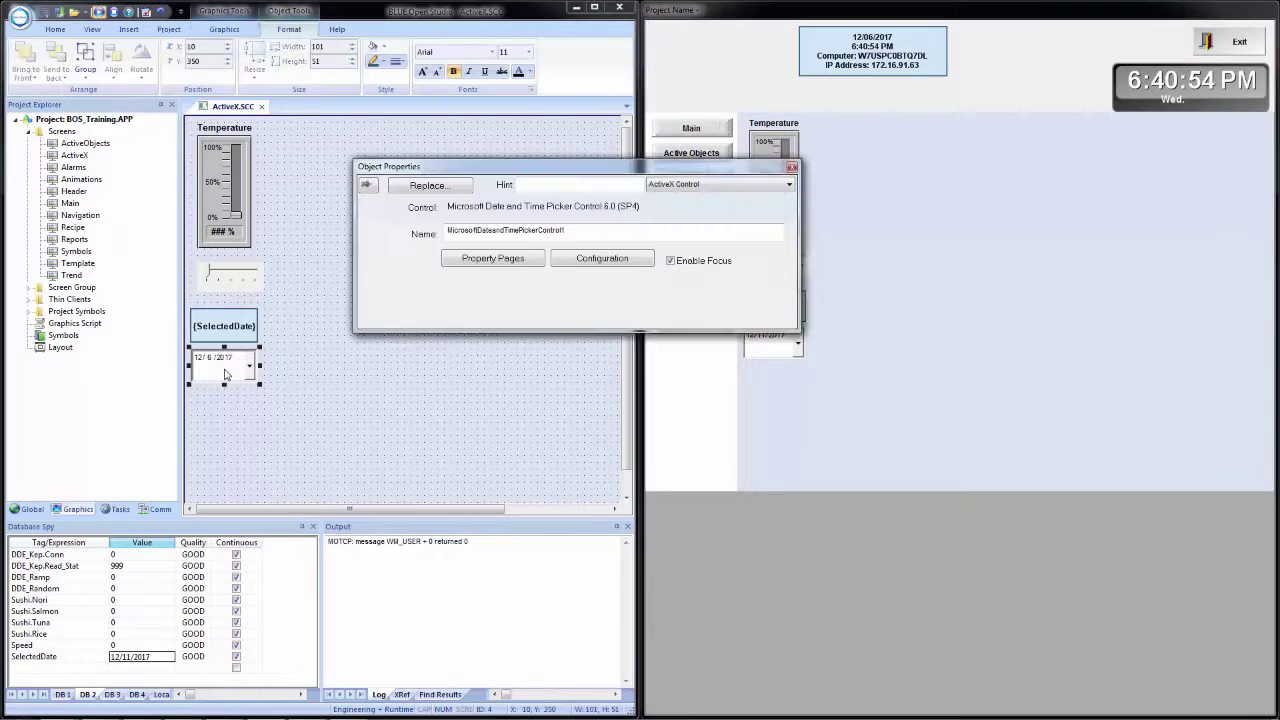
{"action": "left_click", "coordinate": [571, 261]}
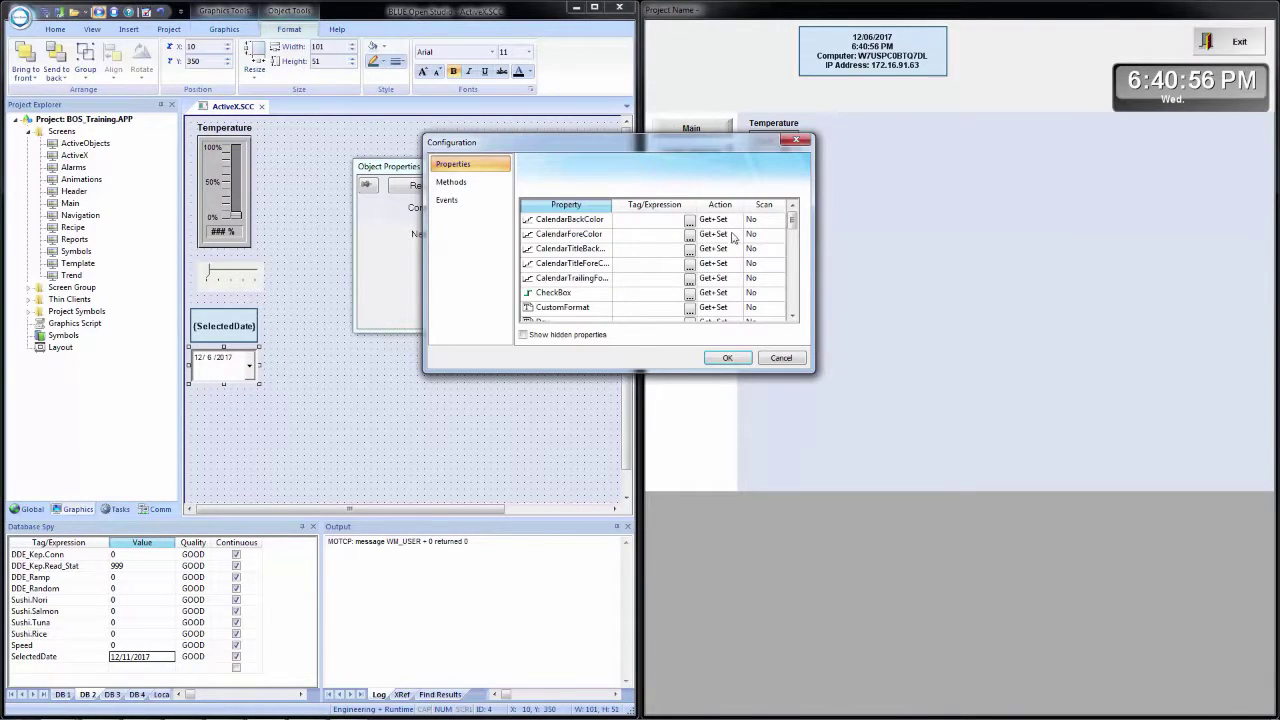
{"action": "left_click", "coordinate": [779, 366]}
{"action": "left_click", "coordinate": [460, 410]}
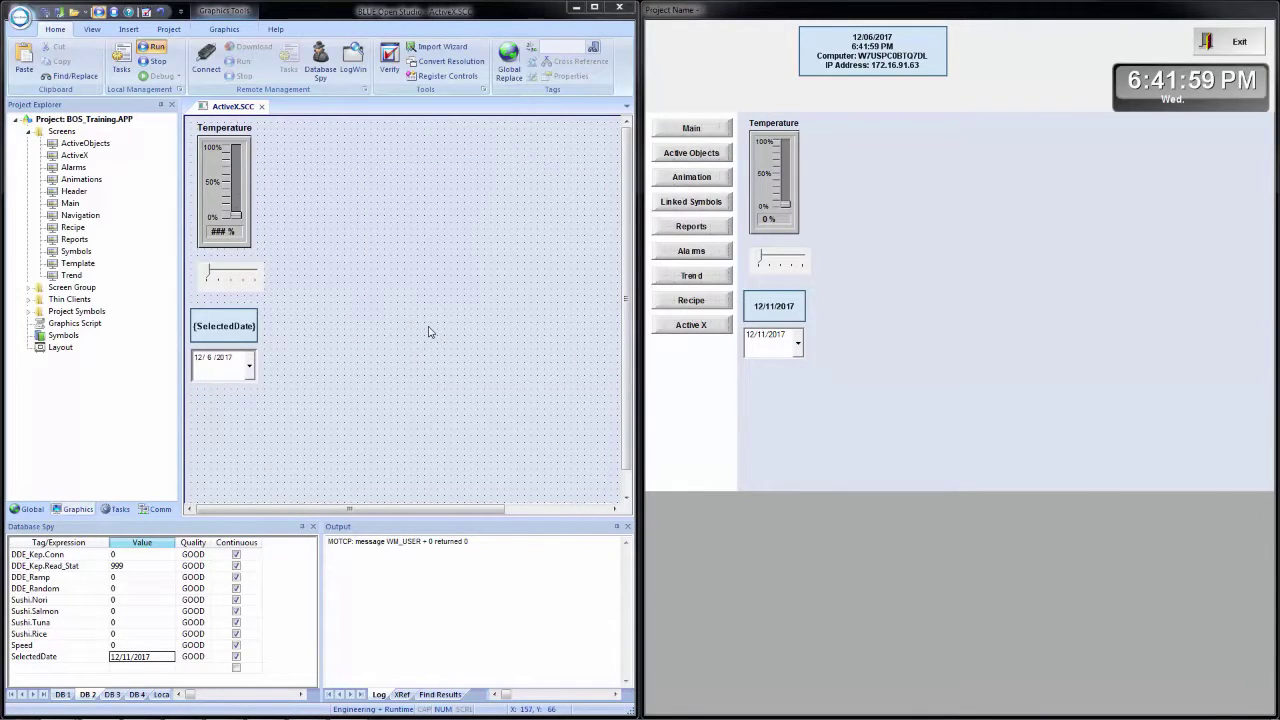
- Insert a Microsoft Web Browser ActiveX control on the screen, placed at X 190, Y 50 and enlarged to about 651 by 331
{"action": "left_click", "coordinate": [594, 7]}
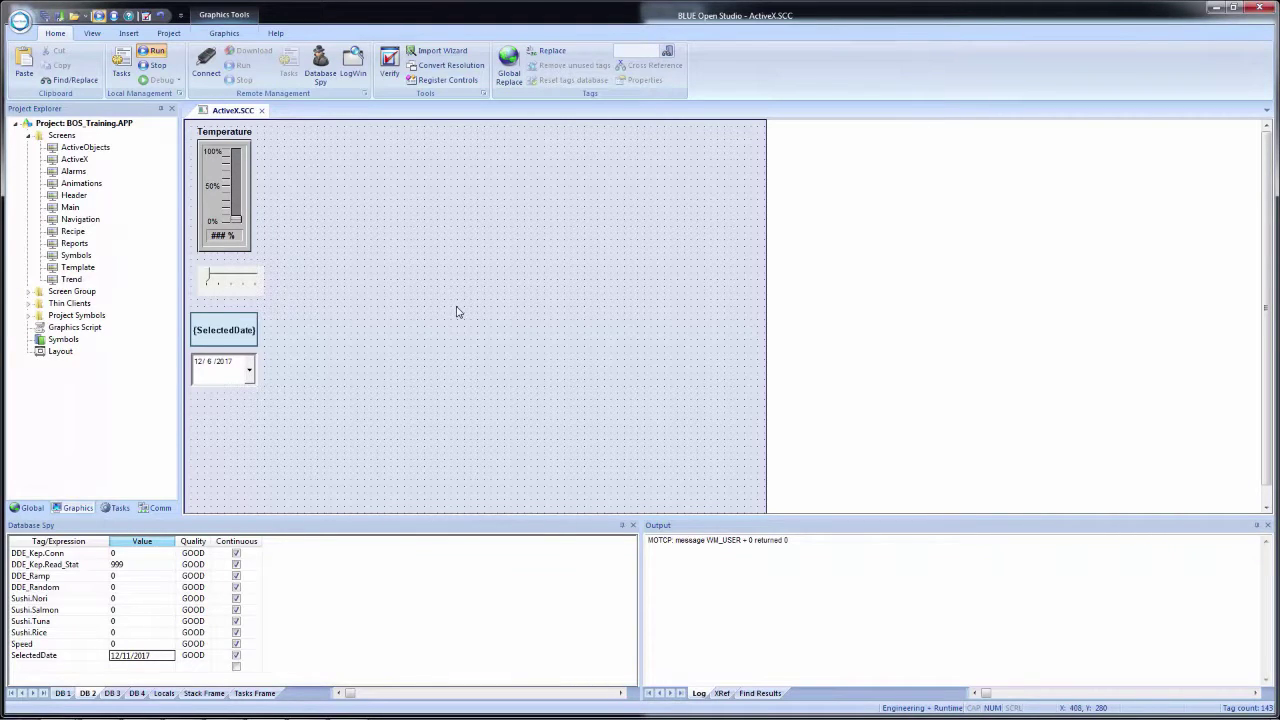
{"action": "left_click", "coordinate": [219, 36]}
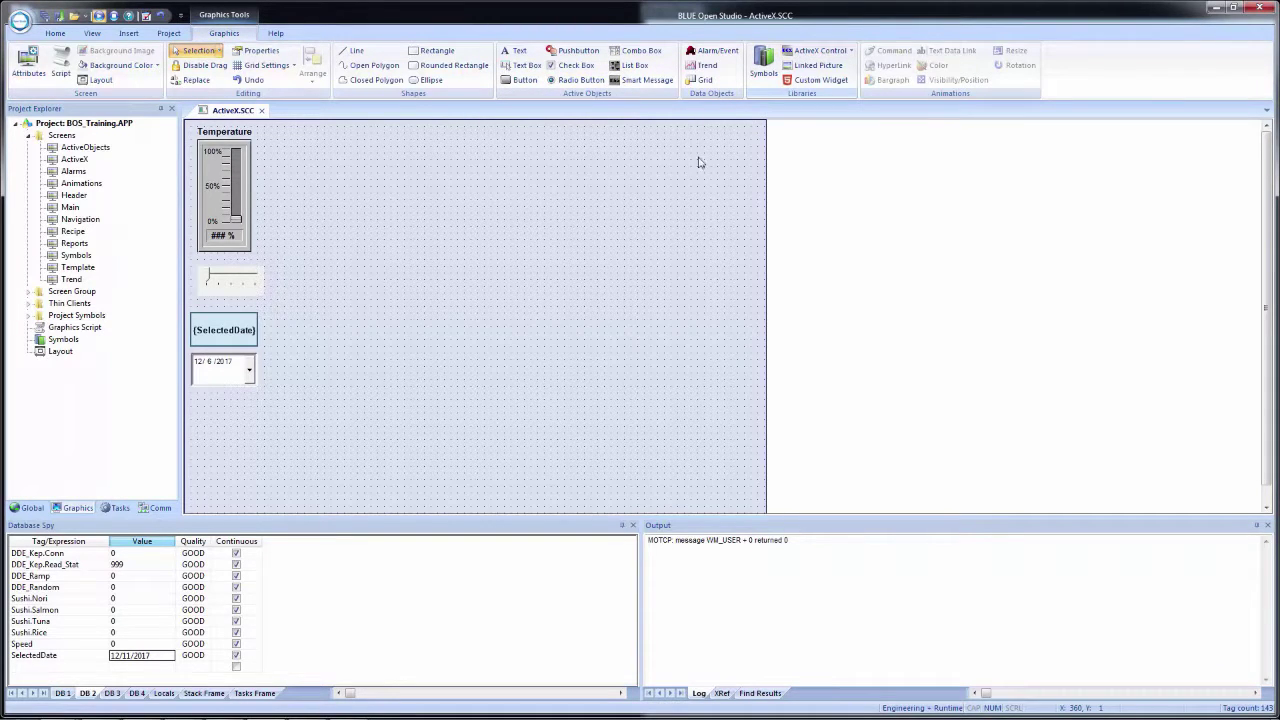
{"action": "left_click", "coordinate": [559, 258]}
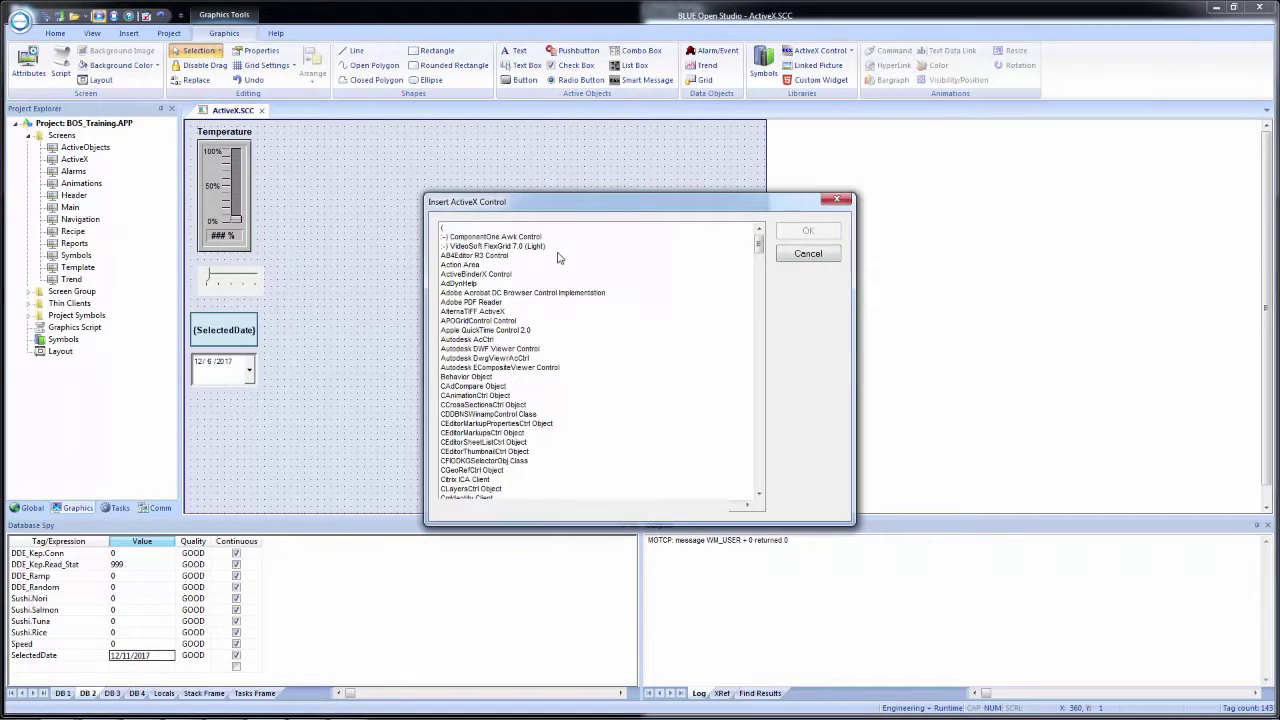
{"action": "left_click", "coordinate": [510, 292]}
{"action": "scroll", "coordinate": [508, 297], "scroll_direction": "down", "scroll_amount": 2}
{"action": "scroll", "coordinate": [508, 297], "scroll_direction": "down", "scroll_amount": 20}
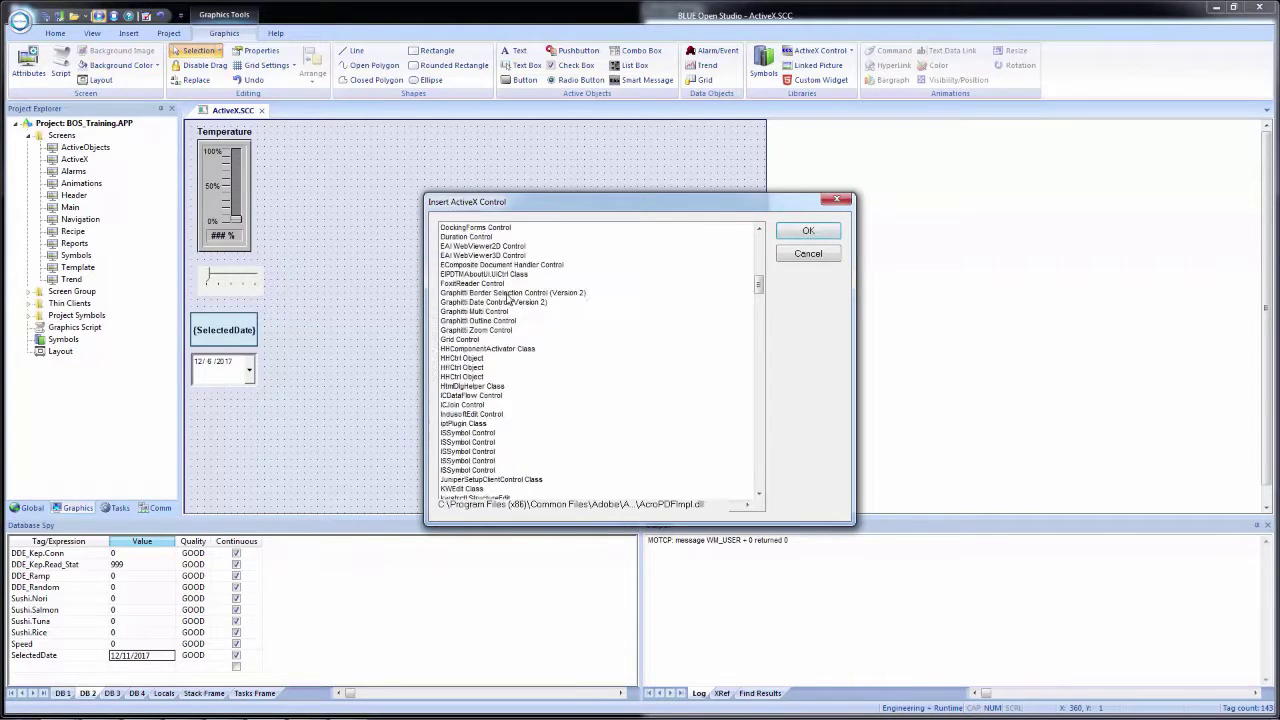
{"action": "left_click", "coordinate": [509, 292]}
{"action": "key", "text": "m"}
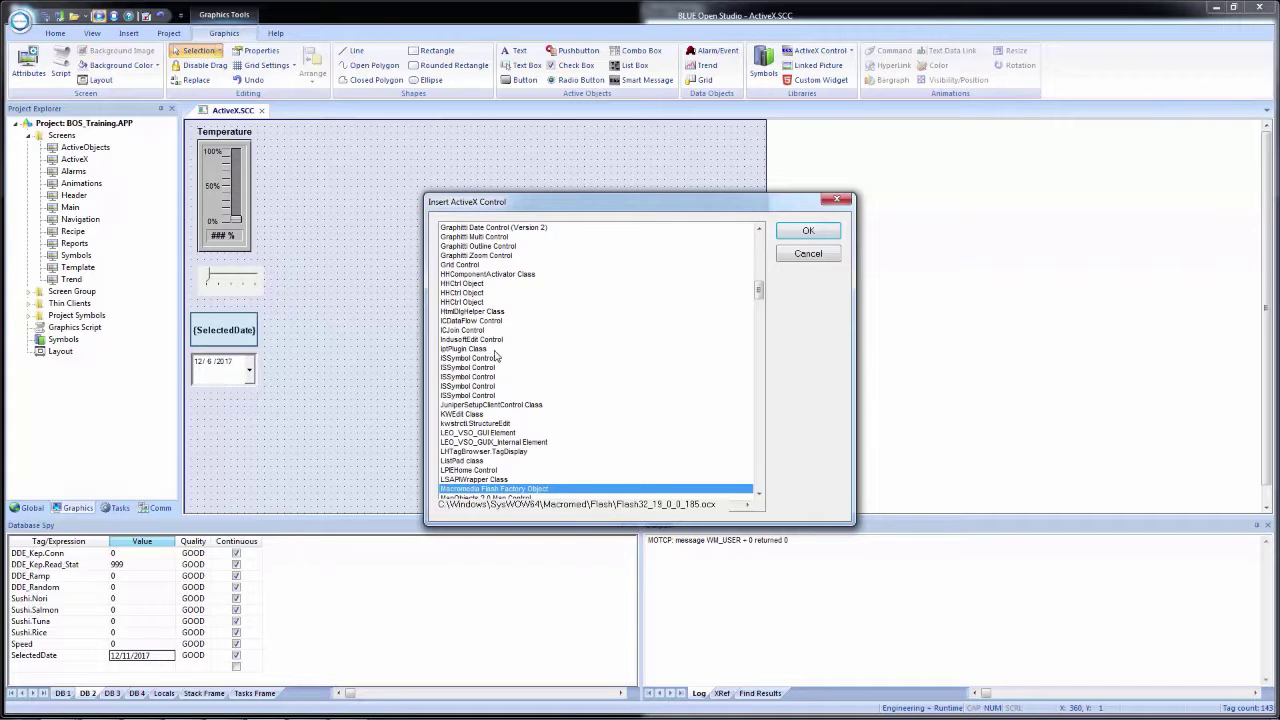
{"action": "scroll", "coordinate": [493, 352], "scroll_direction": "down", "scroll_amount": 4}
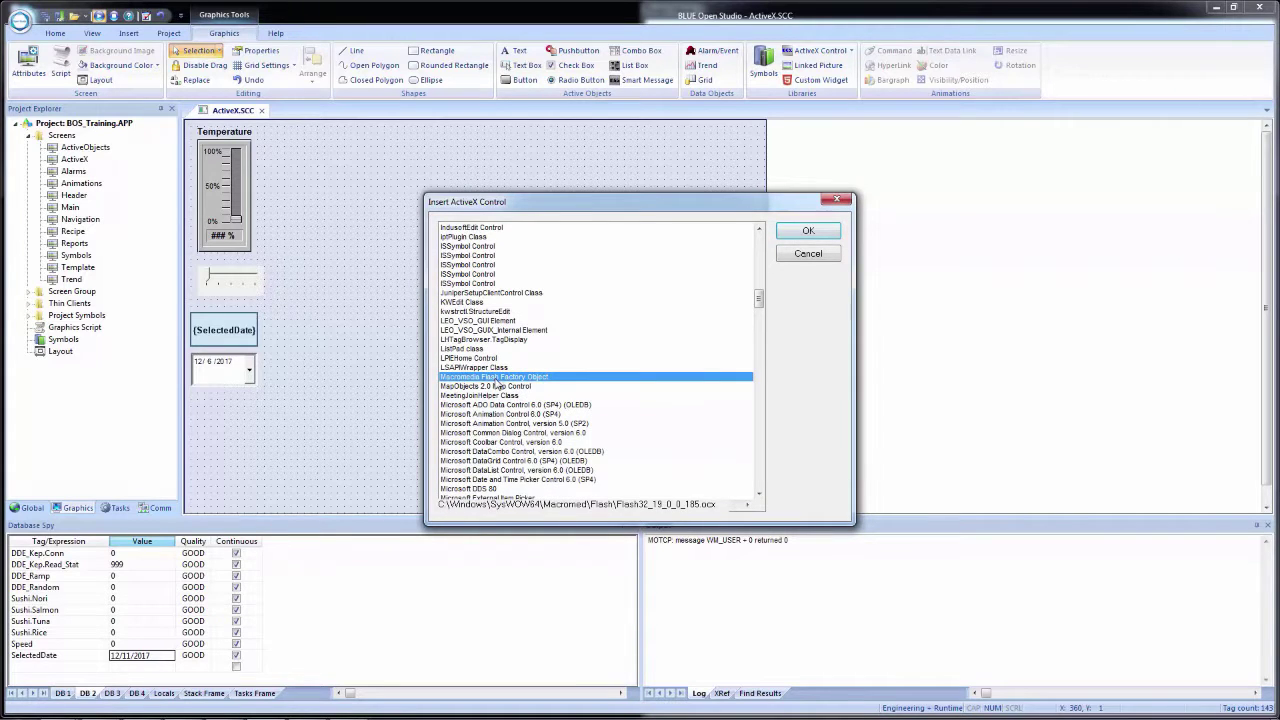
{"action": "scroll", "coordinate": [490, 386], "scroll_direction": "down", "scroll_amount": 2}
{"action": "scroll", "coordinate": [487, 386], "scroll_direction": "down", "scroll_amount": 1}
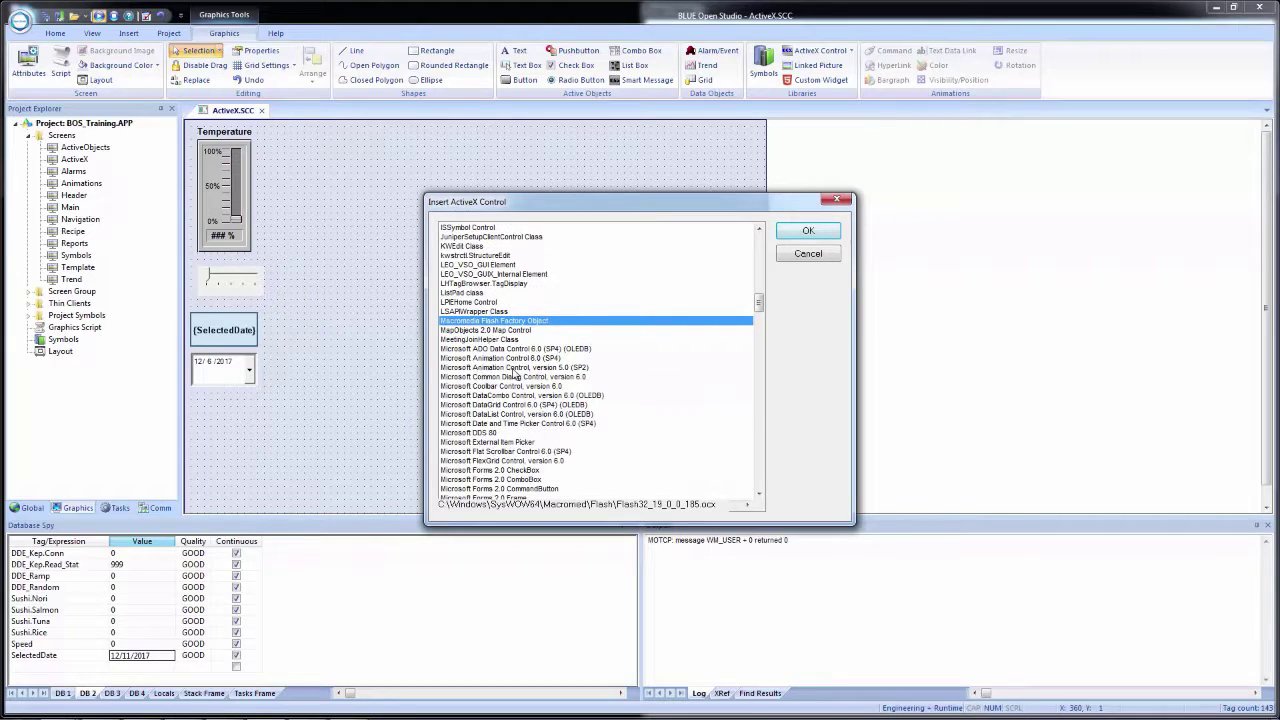
{"action": "scroll", "coordinate": [518, 382], "scroll_direction": "down", "scroll_amount": 4}
{"action": "scroll", "coordinate": [518, 384], "scroll_direction": "down", "scroll_amount": 12}
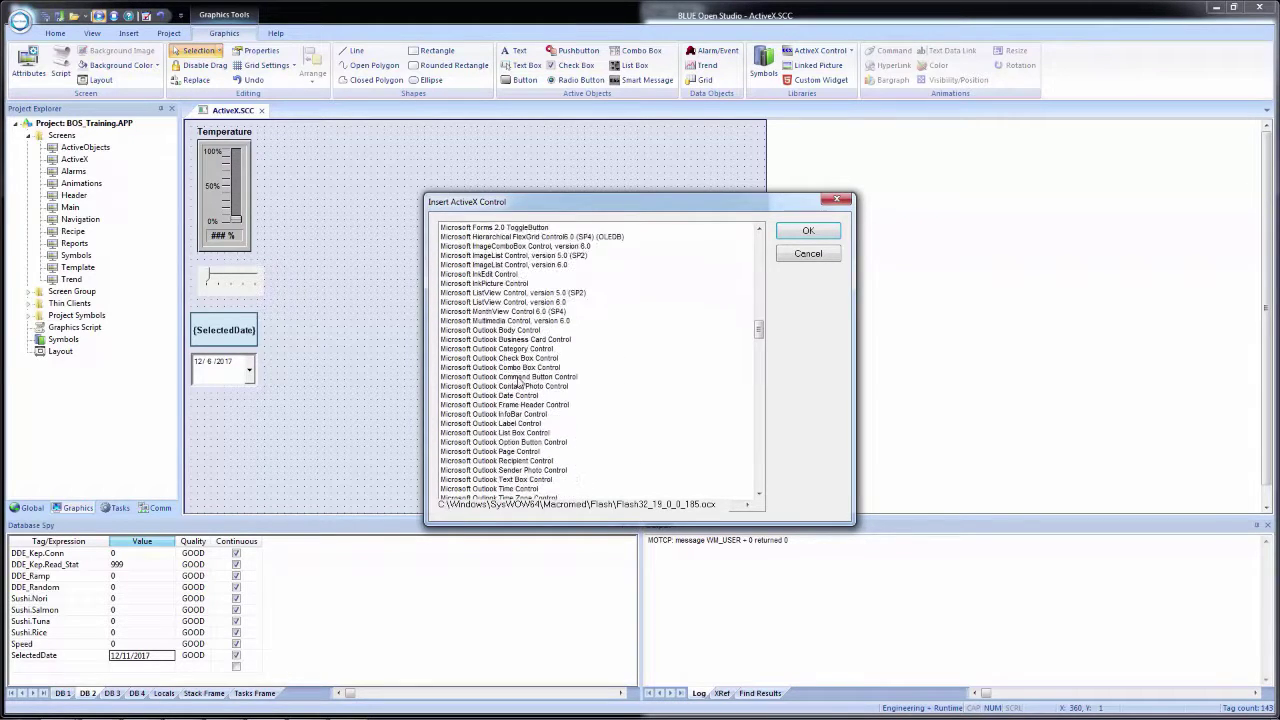
{"action": "scroll", "coordinate": [518, 398], "scroll_direction": "down", "scroll_amount": 15}
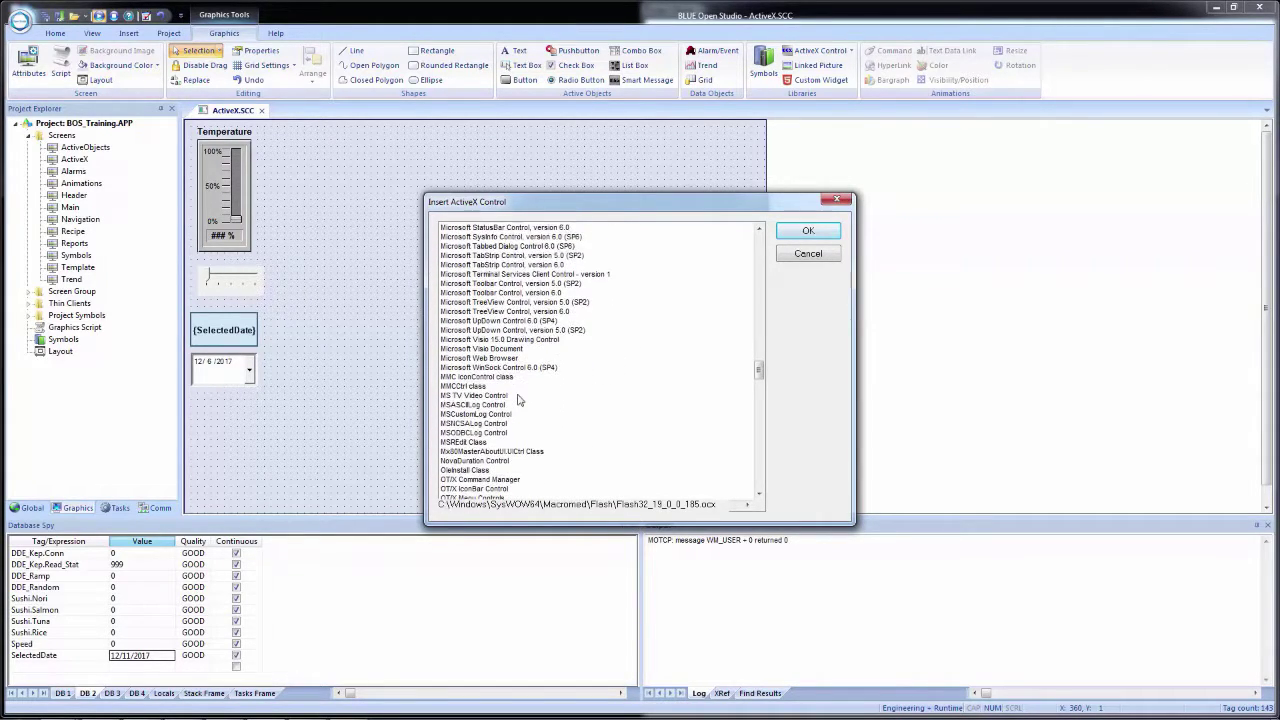
{"action": "left_click", "coordinate": [484, 359]}
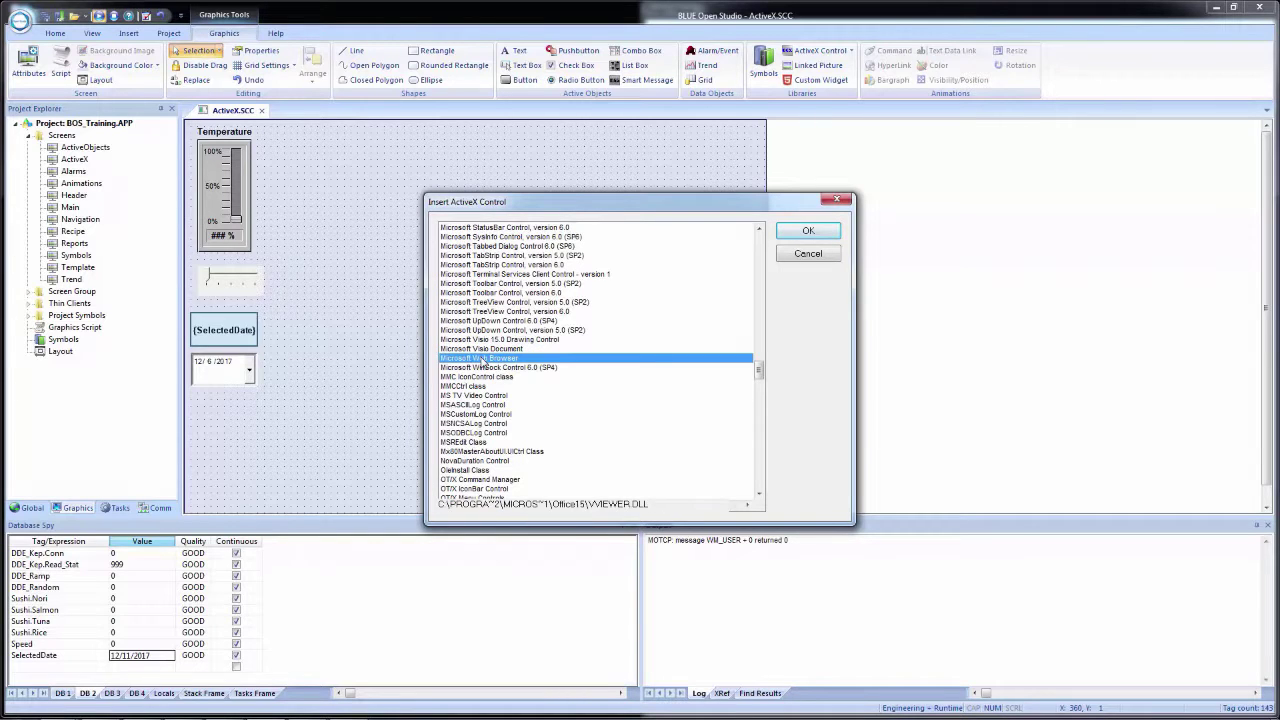
{"action": "double_click", "coordinate": [484, 359]}
{"action": "left_click_drag", "start_coordinate": [269, 166], "coordinate": [392, 196]}
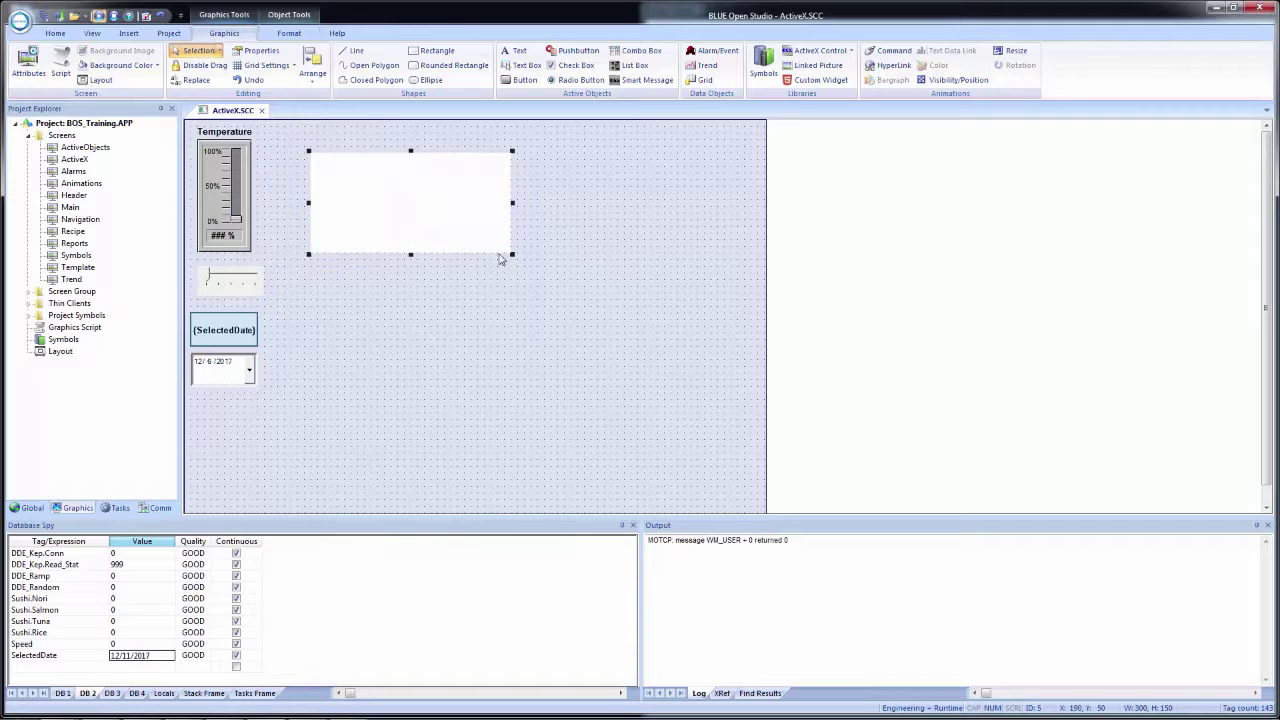
{"action": "left_click_drag", "start_coordinate": [512, 254], "coordinate": [743, 366]}
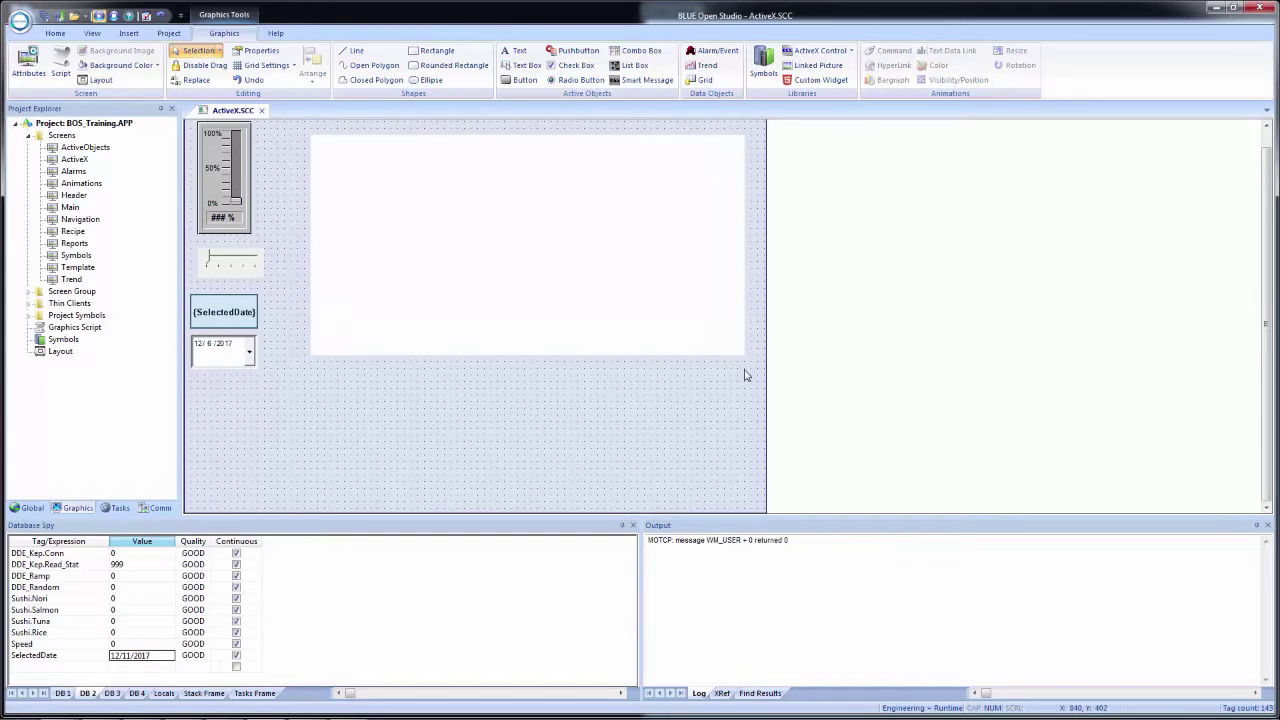
- Try to view the web browser control's property pages and rename the control MWB1
{"action": "double_click", "coordinate": [450, 262]}
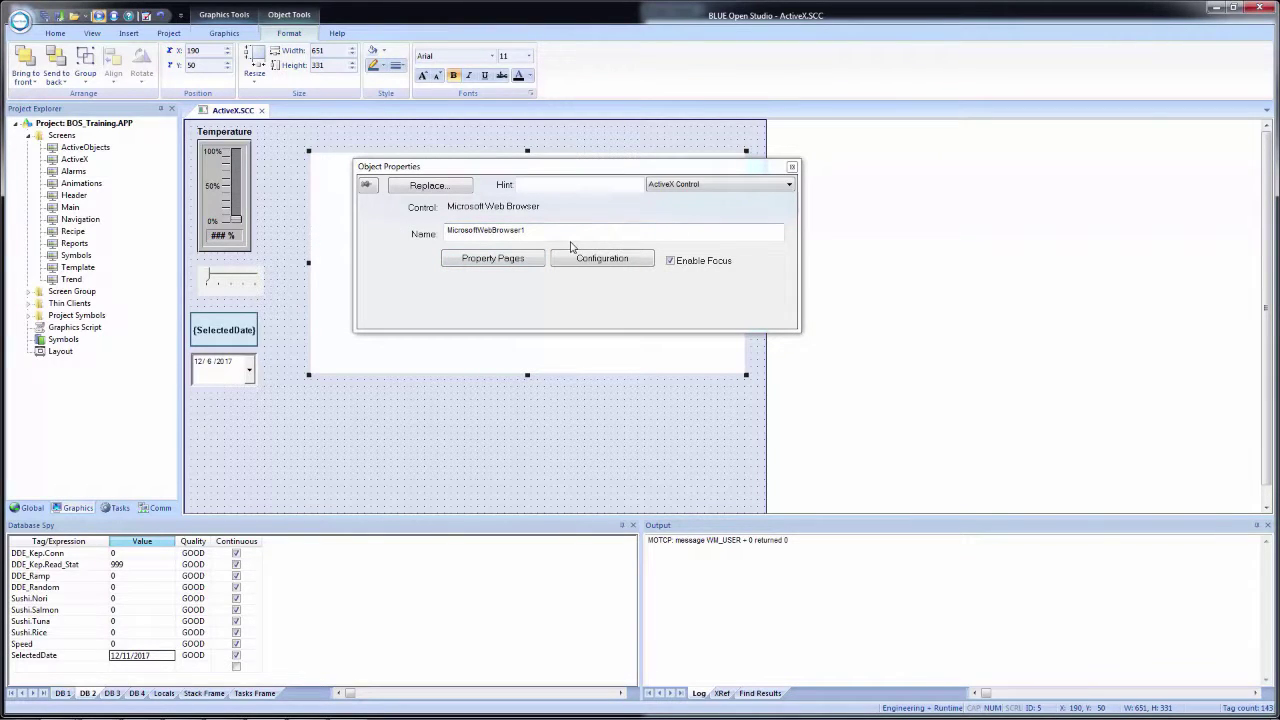
{"action": "left_click", "coordinate": [513, 262]}
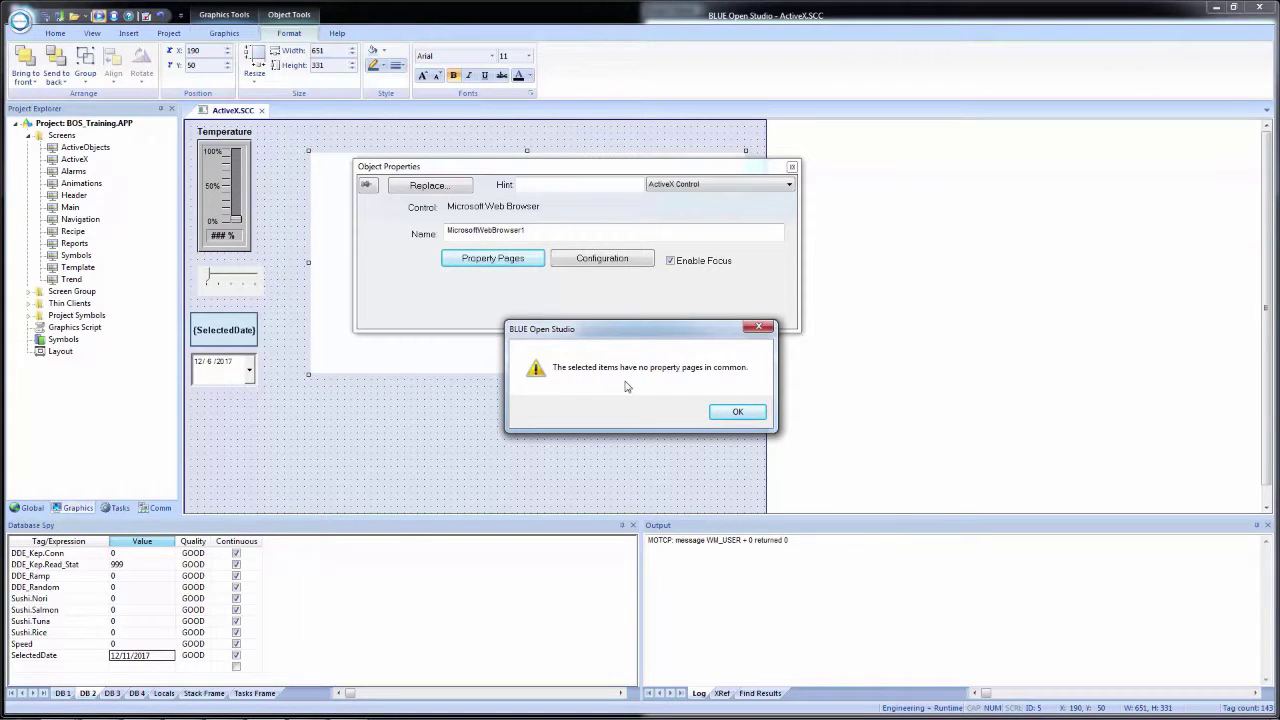
{"action": "left_click", "coordinate": [736, 414]}
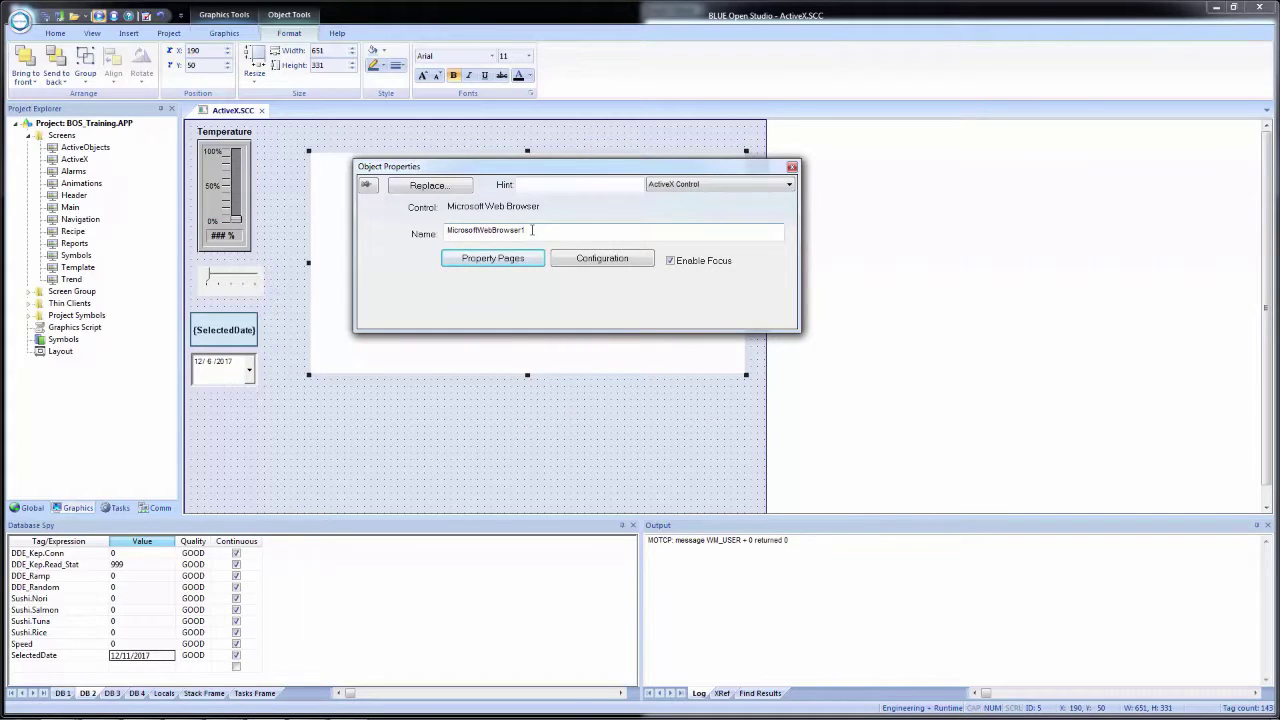
{"action": "left_click_drag", "start_coordinate": [533, 230], "coordinate": [409, 208]}
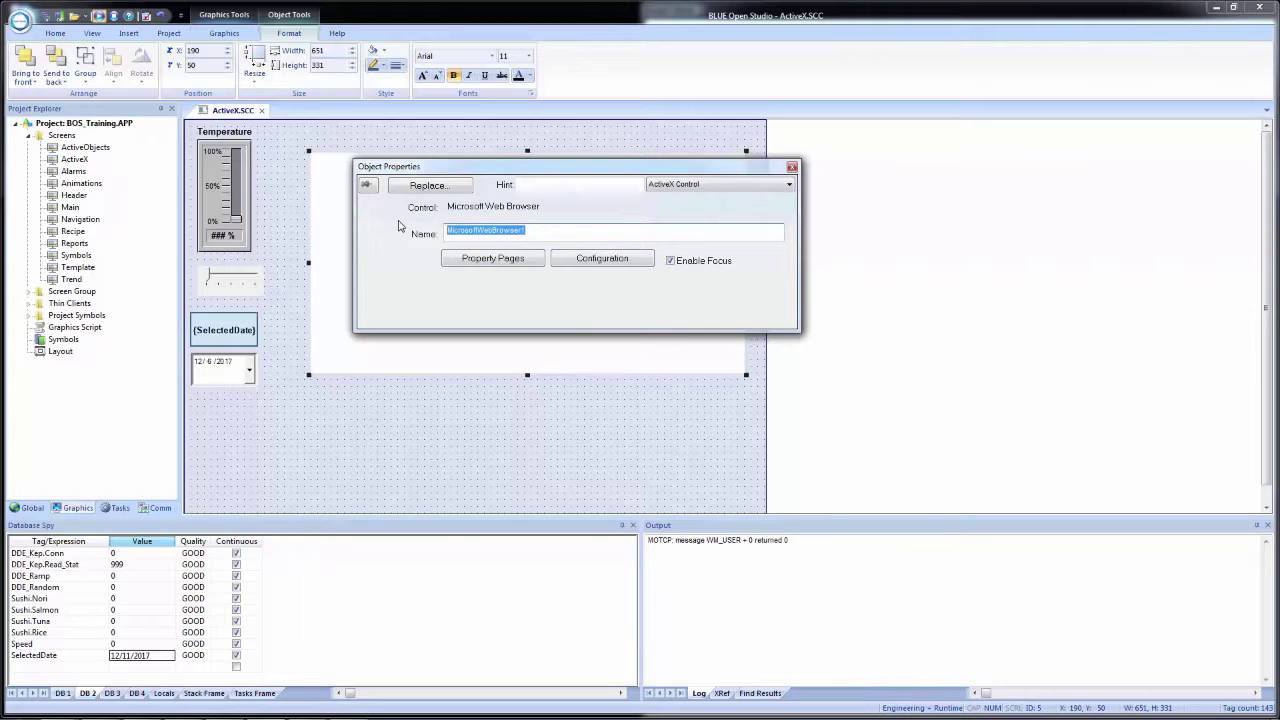
{"action": "type", "text": "MWB1"}
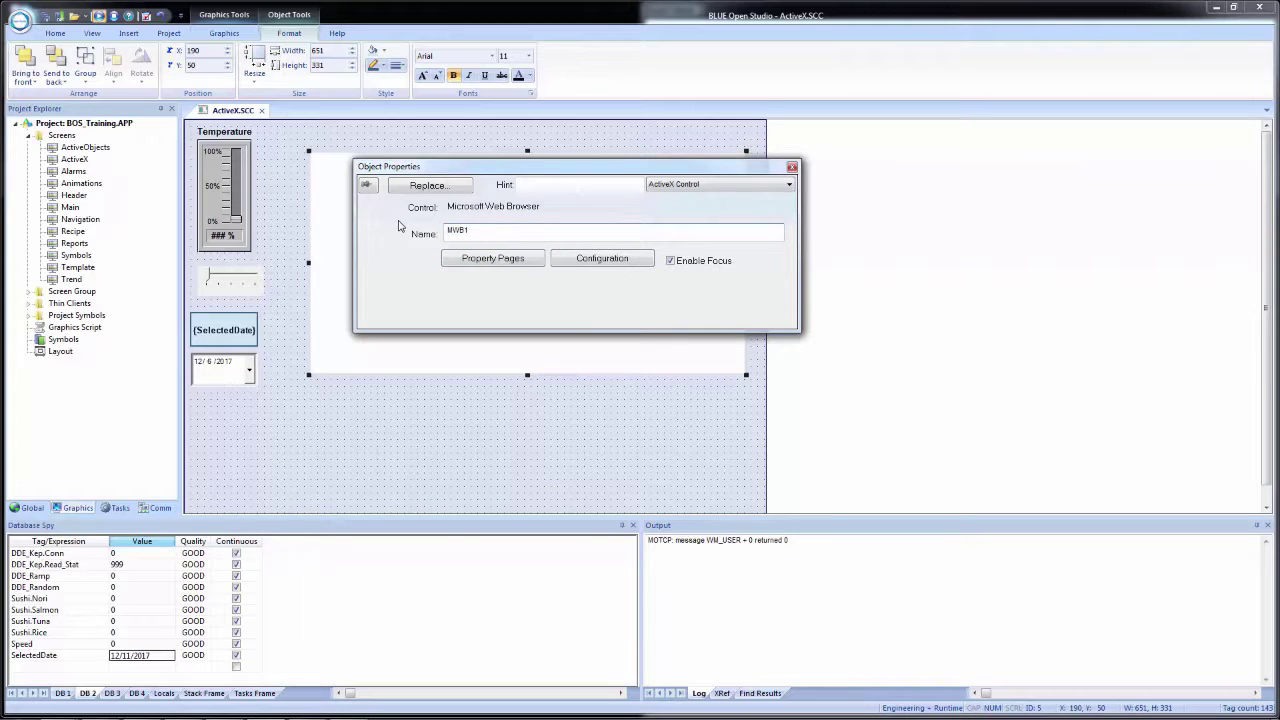
- In the browser control's method configuration, enter URLTag as the URL parameter of the Navigate method
{"action": "left_click", "coordinate": [602, 261]}
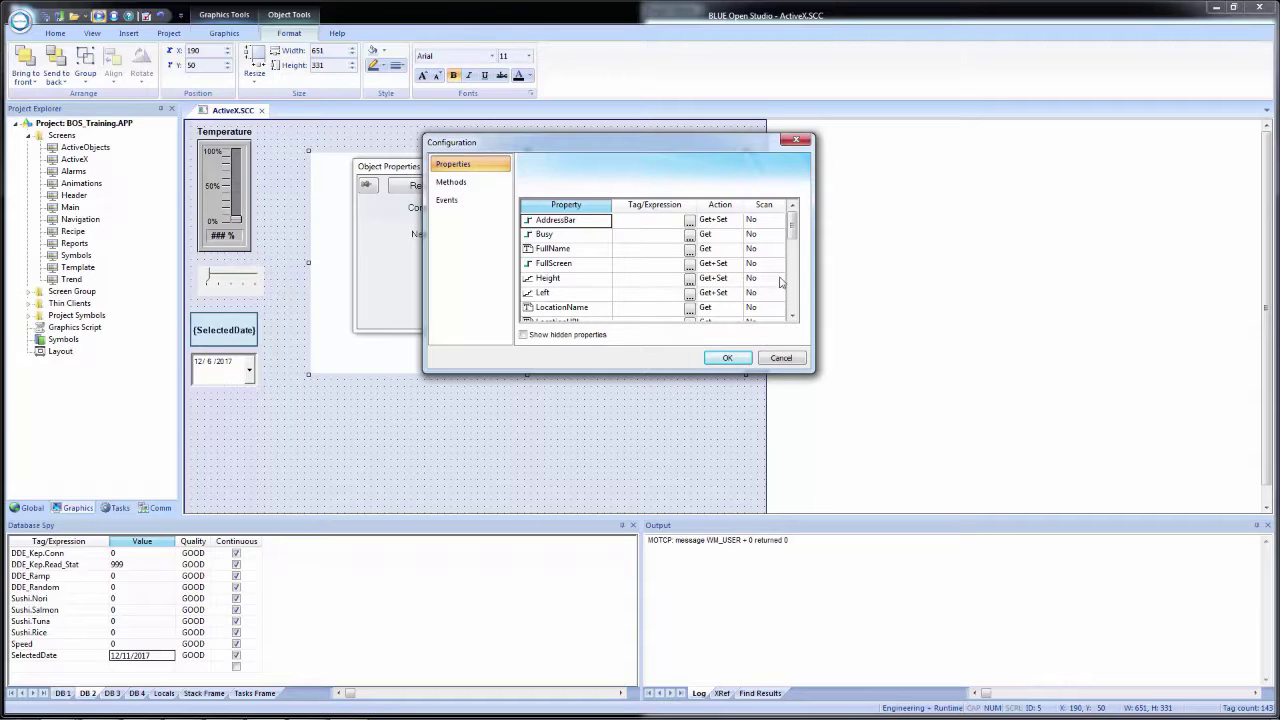
{"action": "left_click_drag", "start_coordinate": [797, 233], "coordinate": [749, 203]}
{"action": "left_click", "coordinate": [458, 184]}
{"action": "left_click_drag", "start_coordinate": [793, 222], "coordinate": [797, 243]}
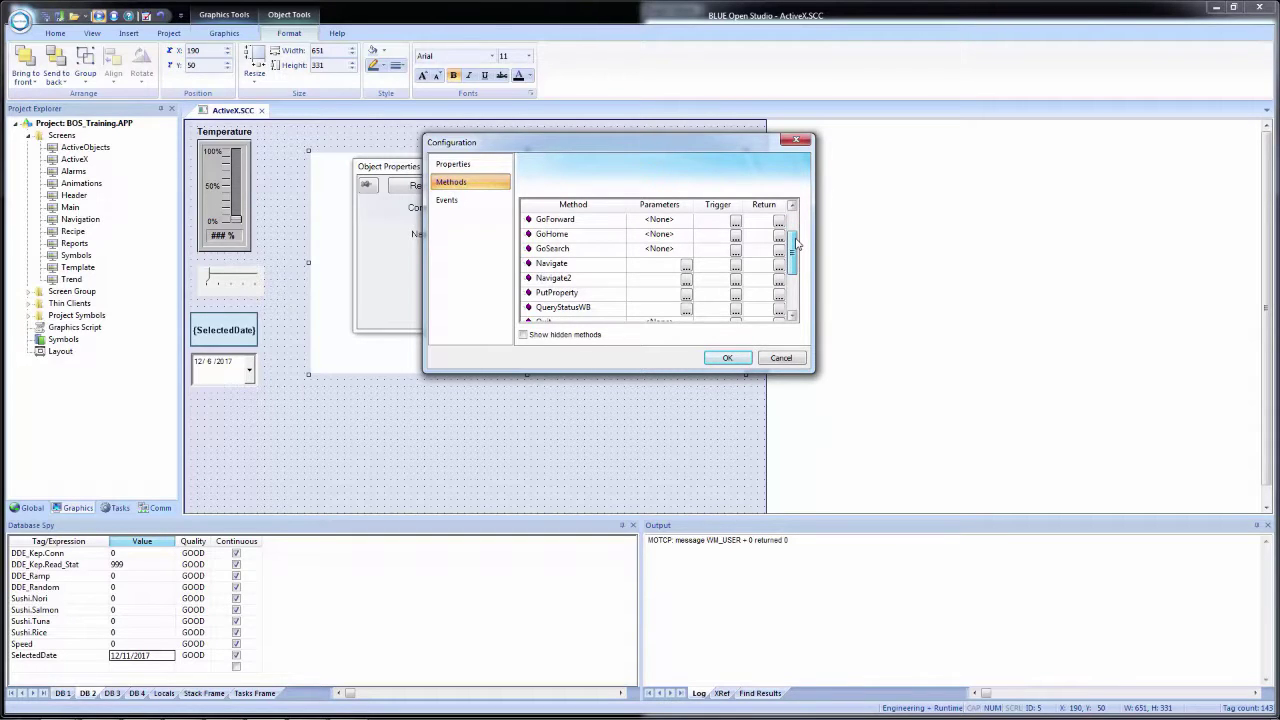
{"action": "left_click", "coordinate": [655, 266]}
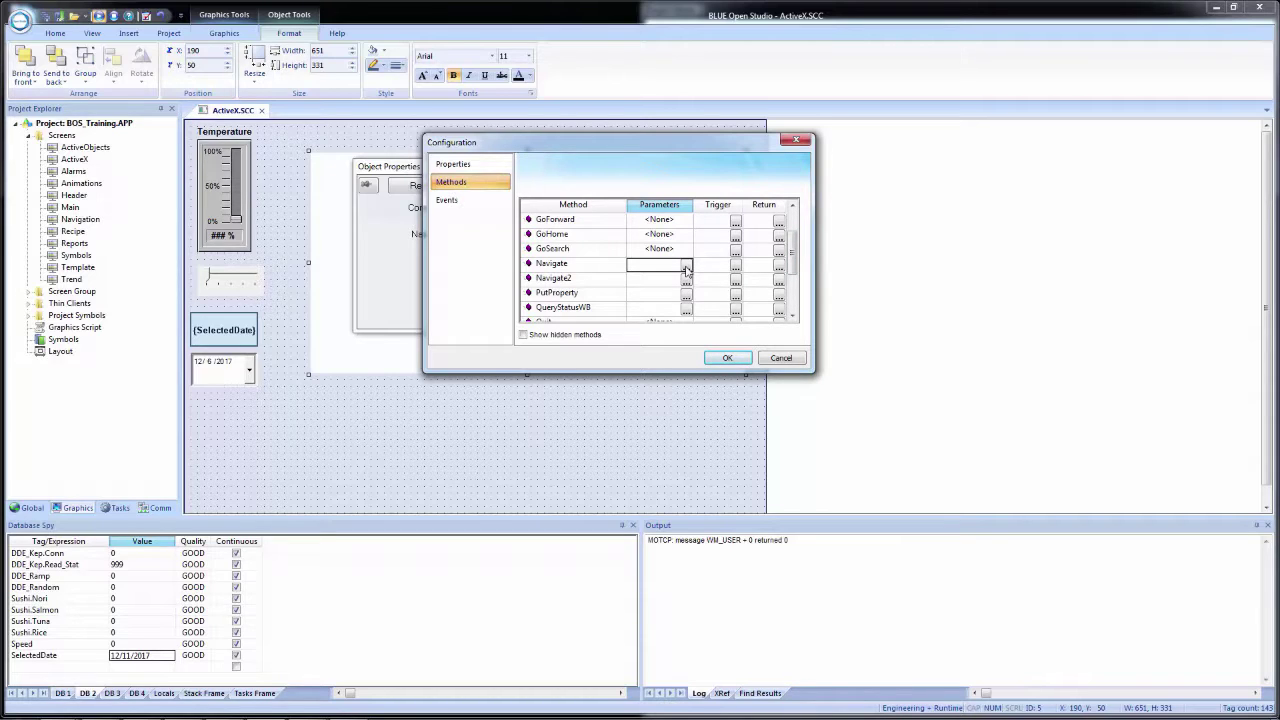
{"action": "left_click", "coordinate": [686, 268]}
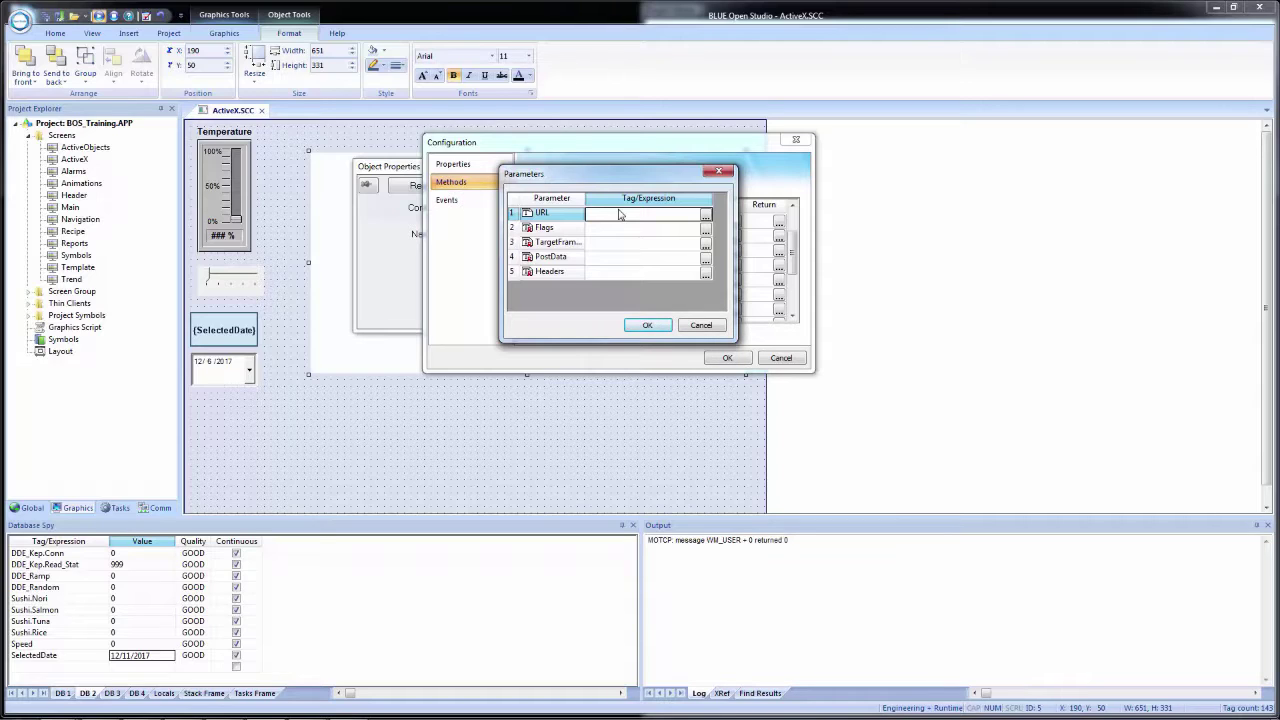
{"action": "type", "text": "URLTag"}
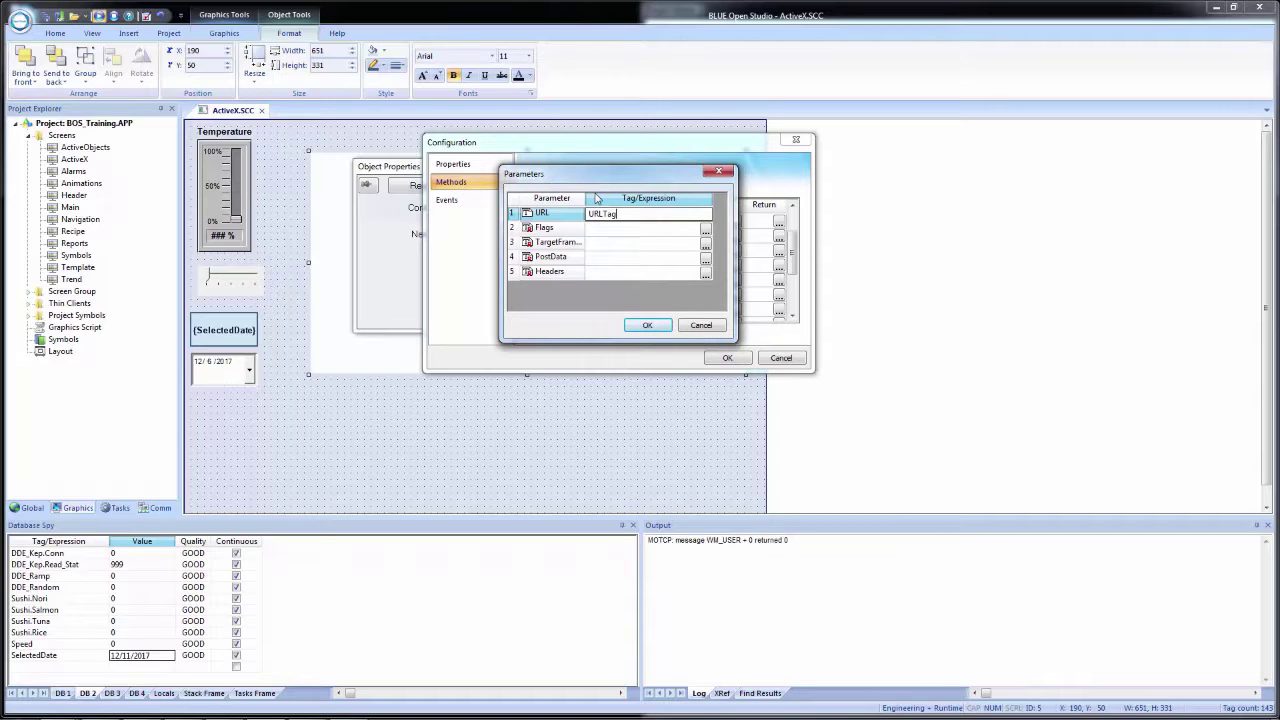
- Create URLTag as a String tag with Local scope and accept the Navigate parameters
{"action": "left_click", "coordinate": [647, 326]}
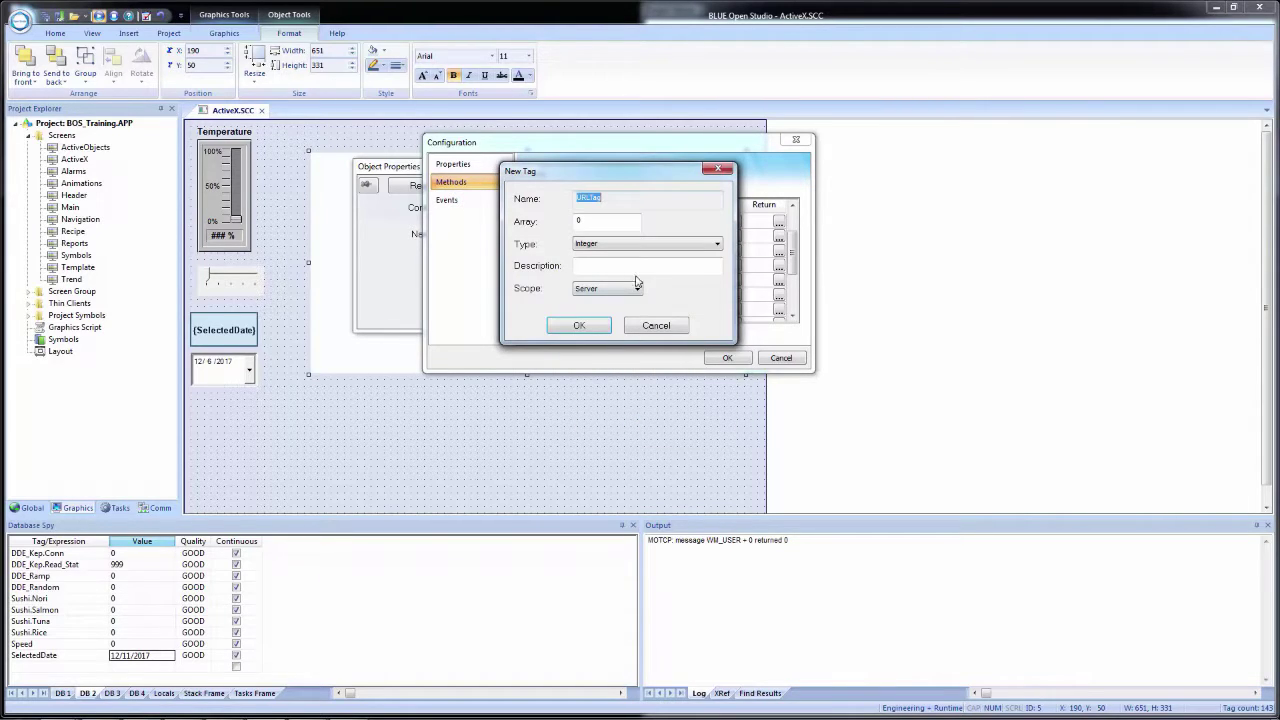
{"action": "left_click", "coordinate": [645, 245]}
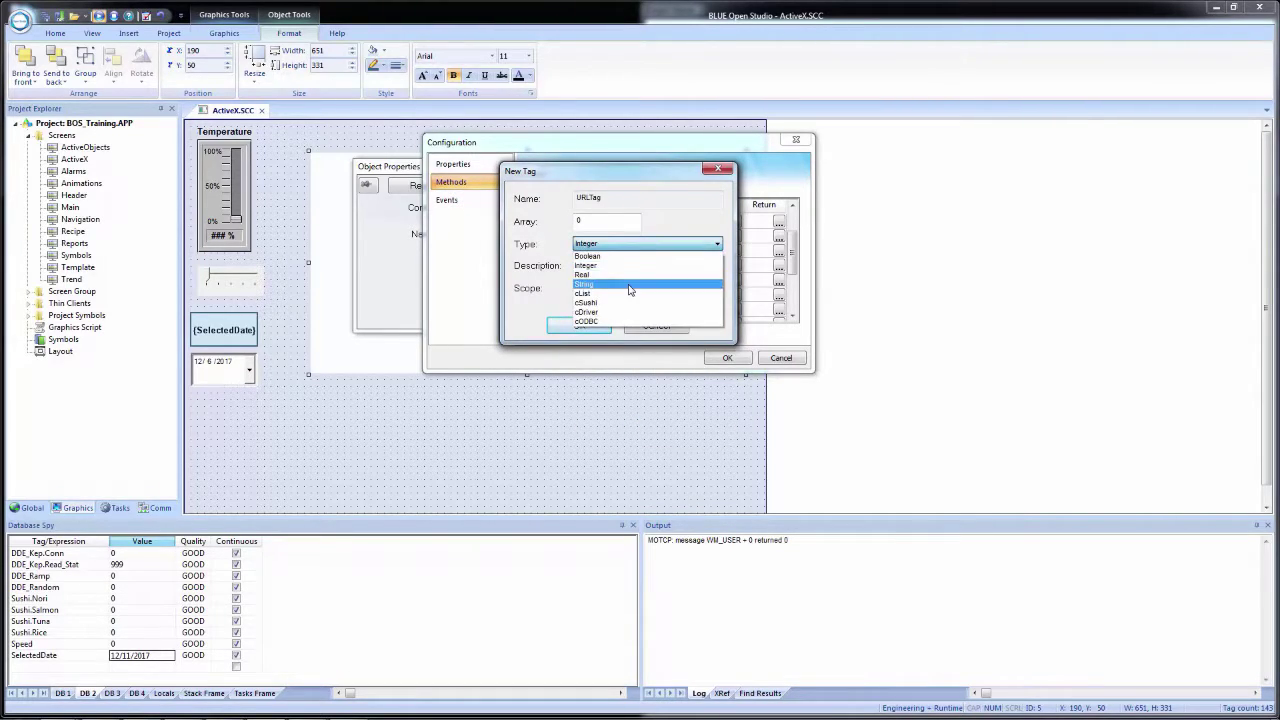
{"action": "left_click", "coordinate": [590, 284]}
{"action": "left_click", "coordinate": [607, 290]}
{"action": "left_click", "coordinate": [583, 301]}
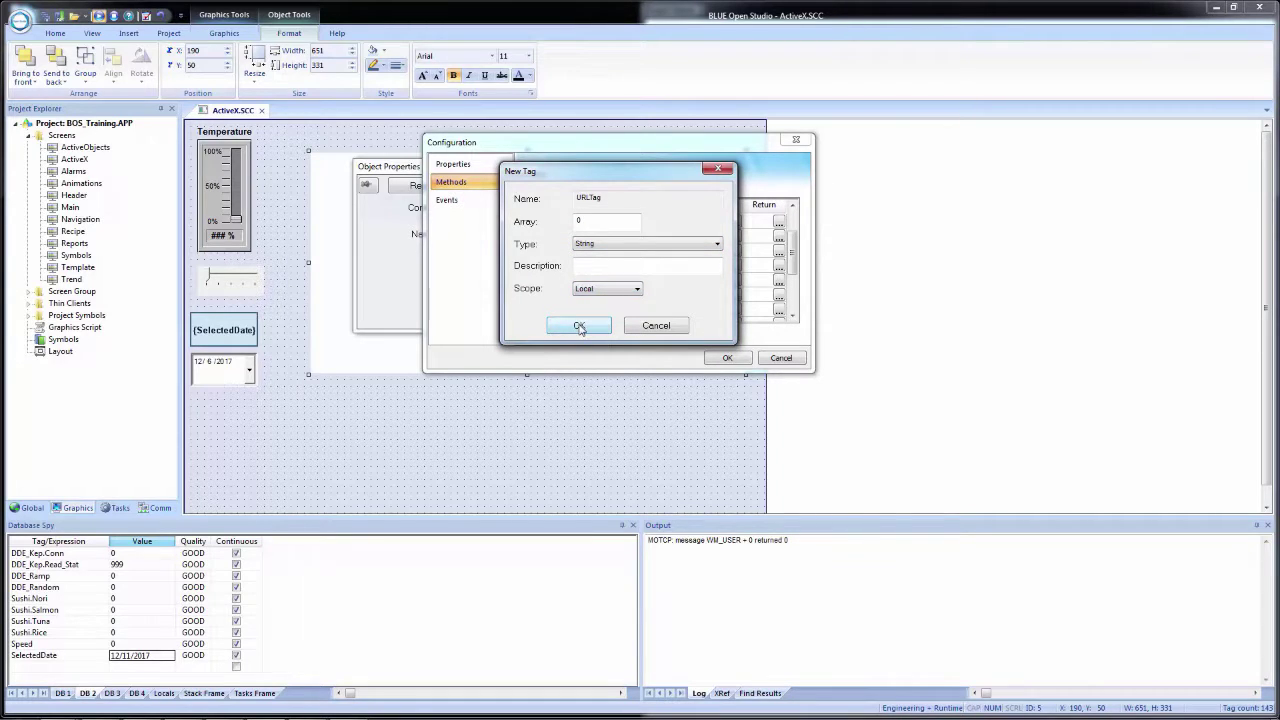
{"action": "left_click", "coordinate": [579, 327]}
{"action": "left_click", "coordinate": [647, 327]}
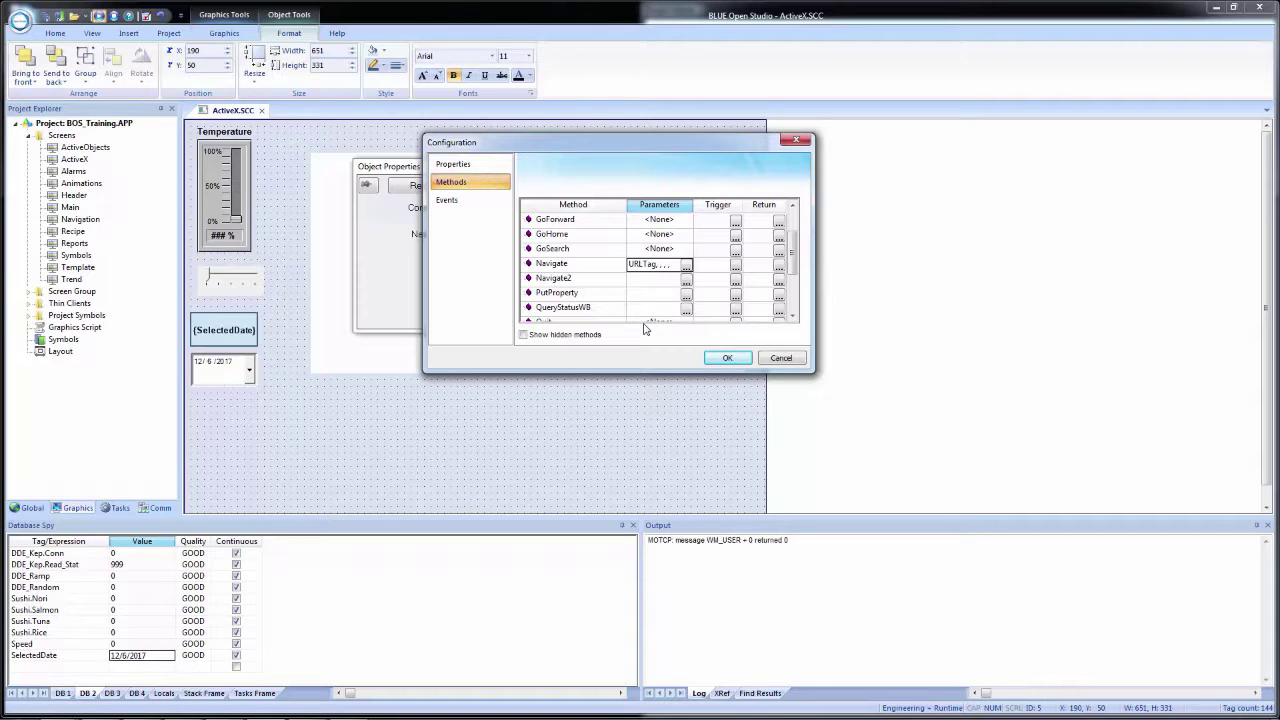
- Assign GoTag as the trigger of the Navigate method
{"action": "left_click", "coordinate": [716, 266]}
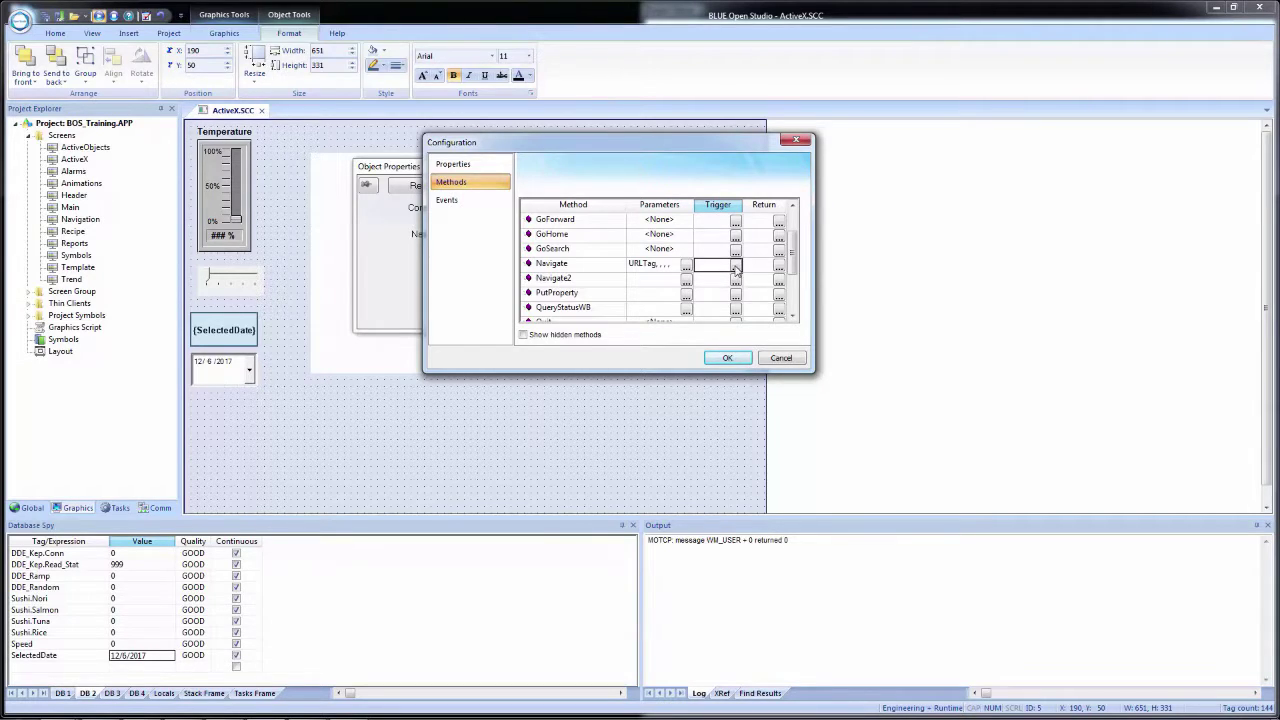
{"action": "left_click", "coordinate": [736, 265]}
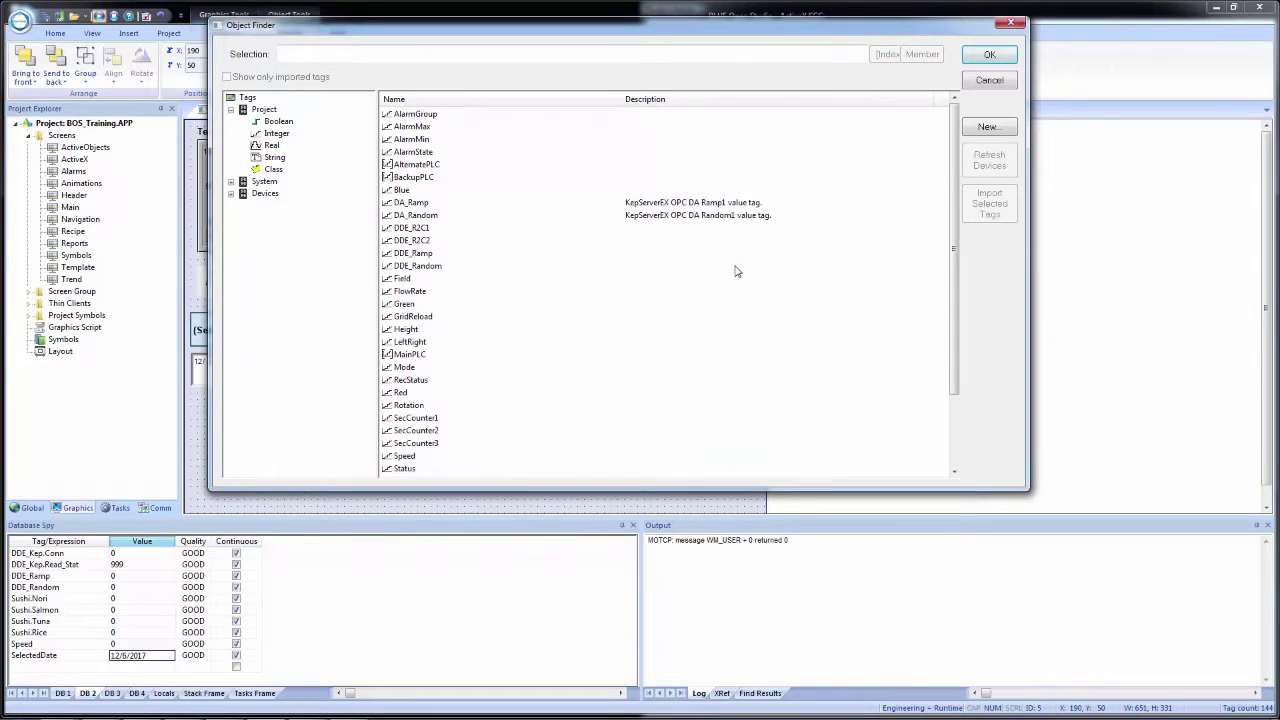
{"action": "left_click", "coordinate": [510, 55]}
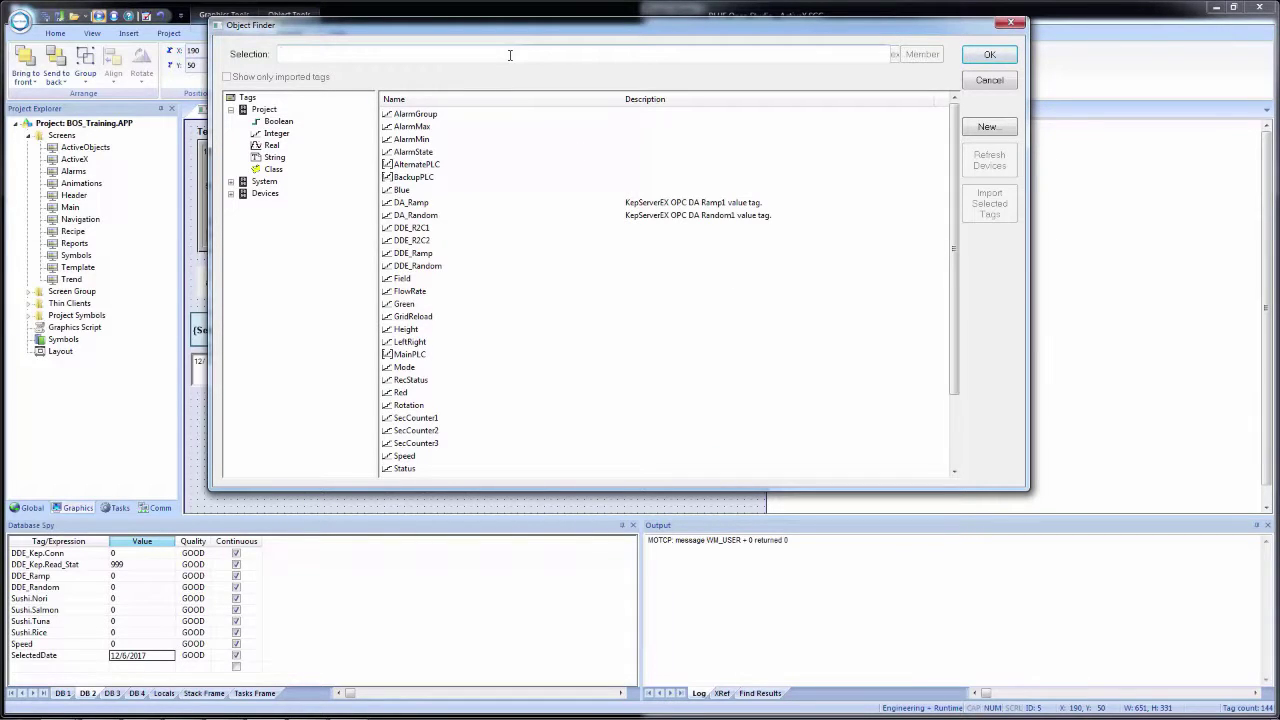
{"action": "type", "text": "GoTag"}
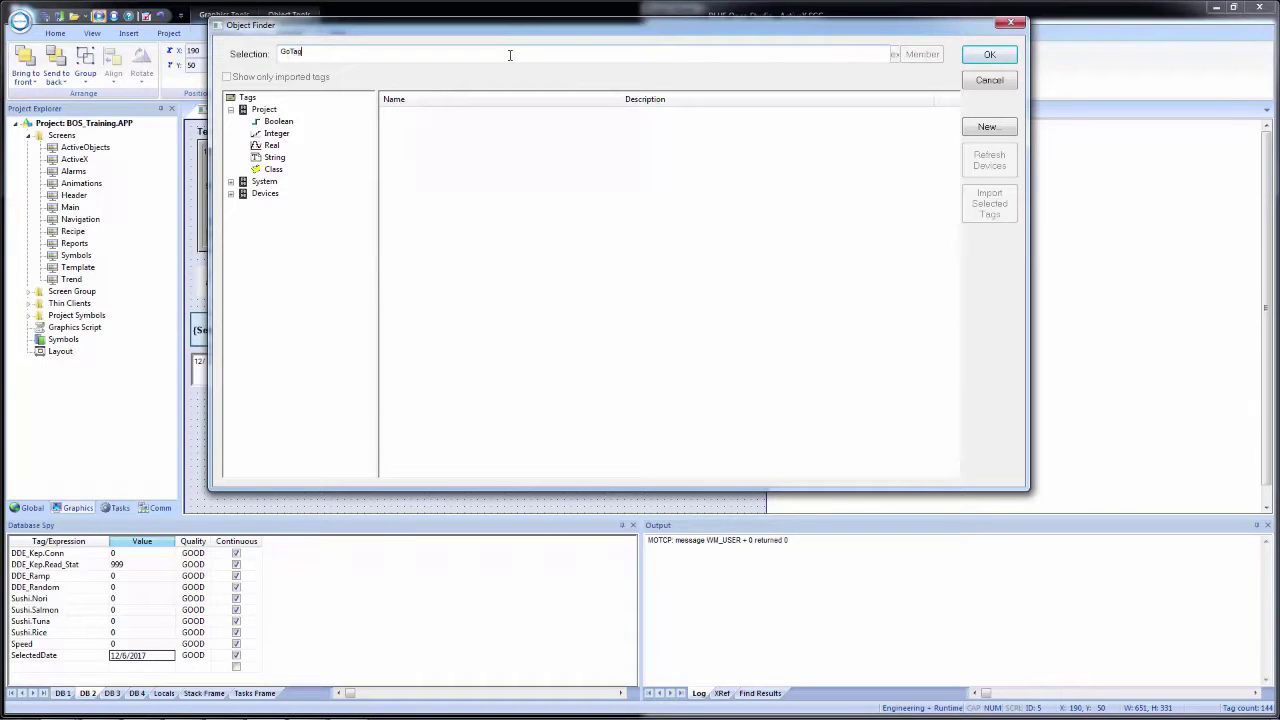
{"action": "left_click", "coordinate": [1002, 58]}
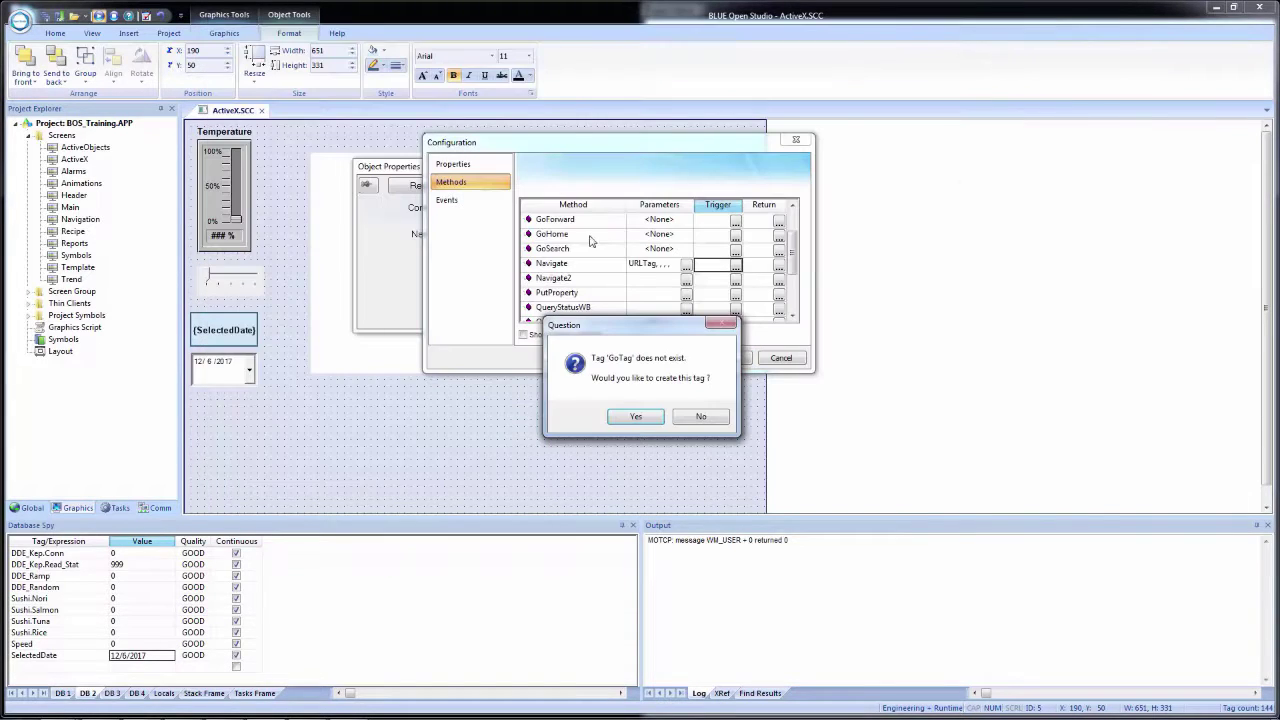
- Create GoTag as a Boolean tag with Local scope and accept the browser control's configuration
{"action": "left_click", "coordinate": [632, 417]}
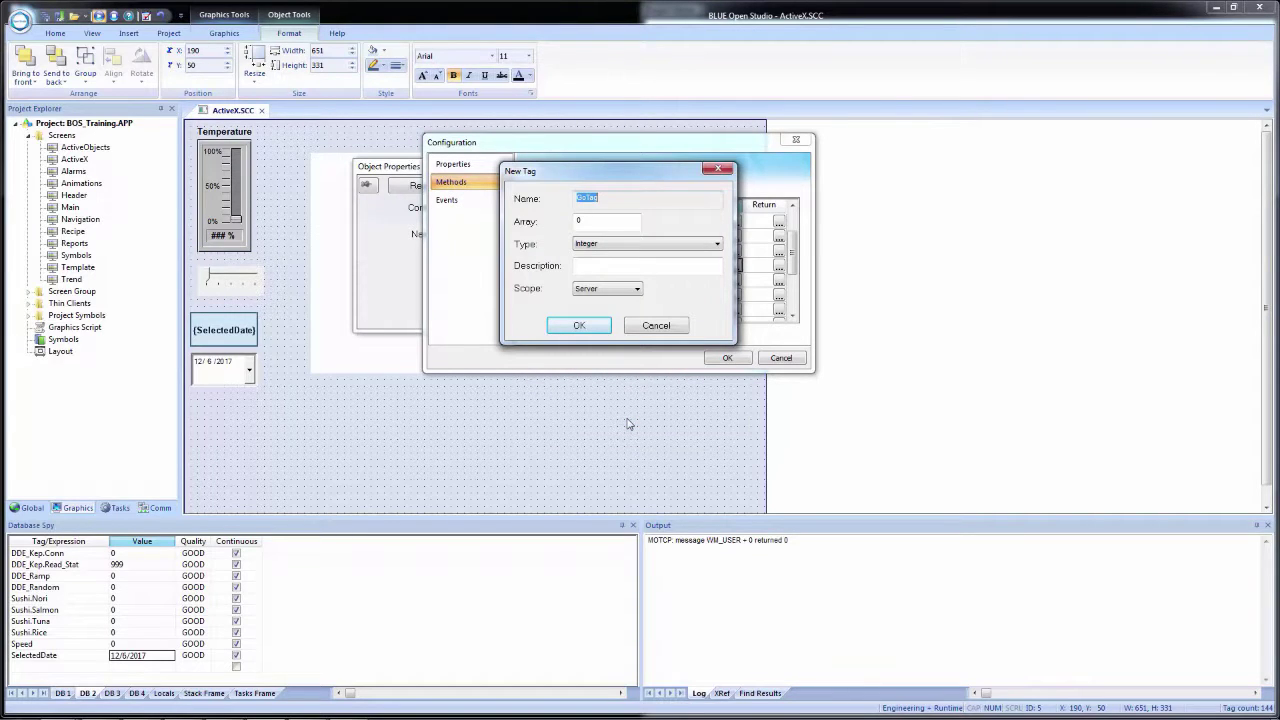
{"action": "left_click", "coordinate": [598, 245]}
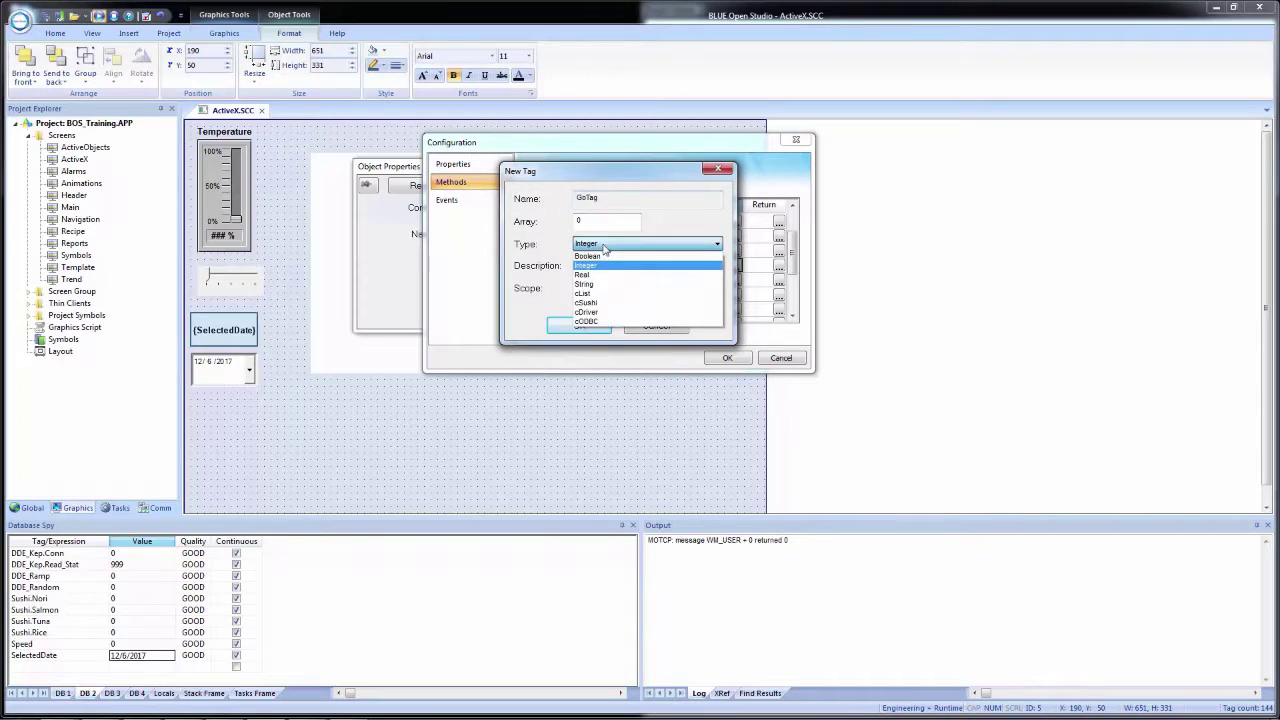
{"action": "left_click", "coordinate": [603, 256]}
{"action": "left_click", "coordinate": [590, 289]}
{"action": "left_click", "coordinate": [586, 300]}
{"action": "left_click", "coordinate": [577, 326]}
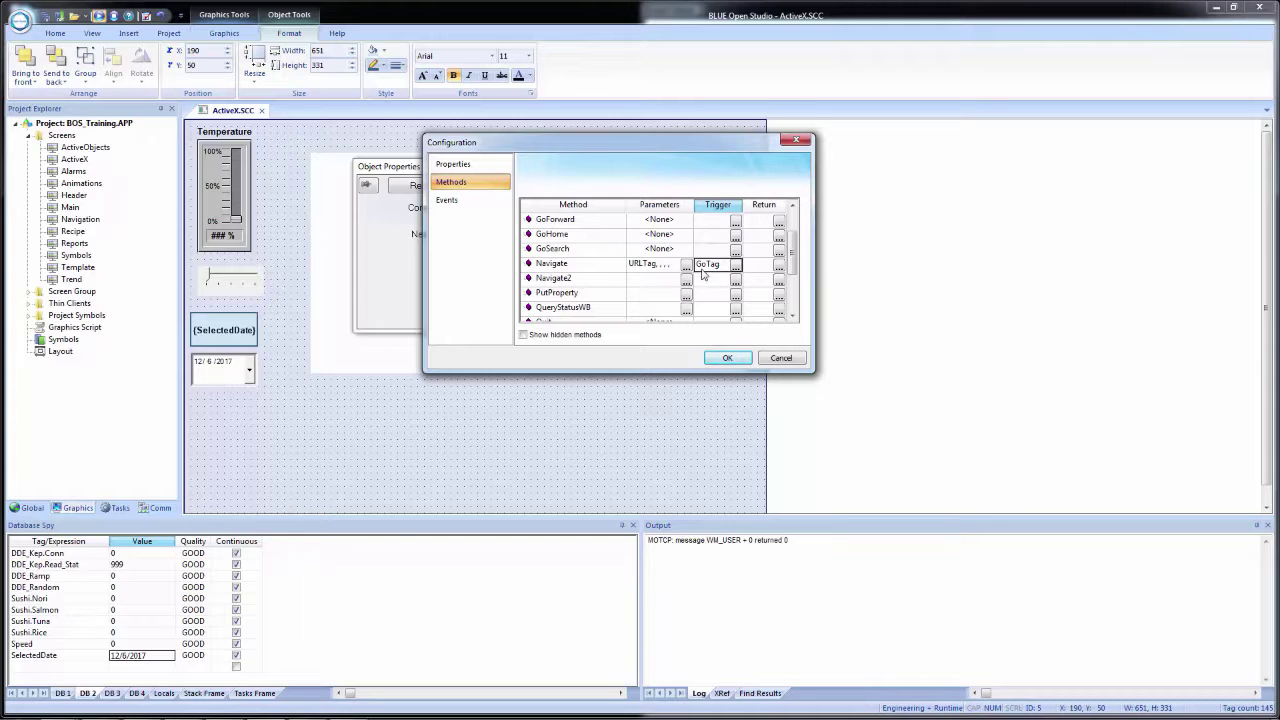
{"action": "left_click", "coordinate": [720, 359]}
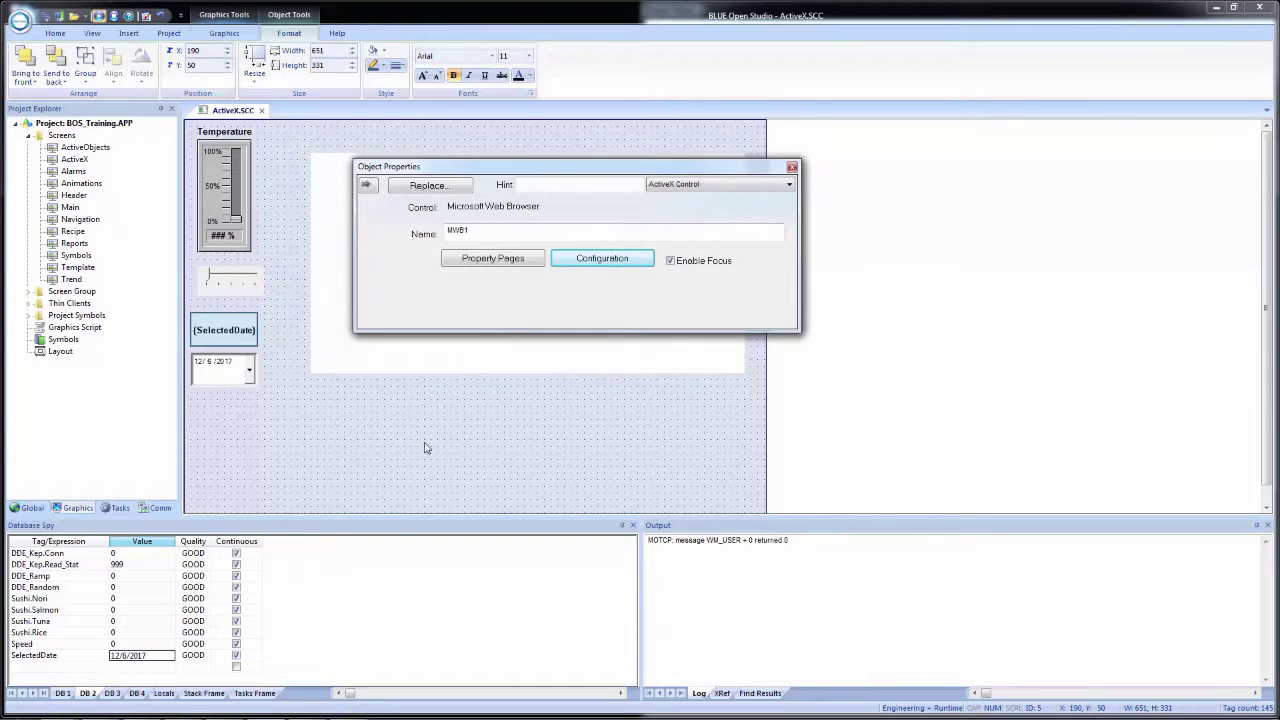
- Close the browser control's properties and place a text object reading "URL:" just above the control's upper left corner
{"action": "left_click", "coordinate": [412, 433]}
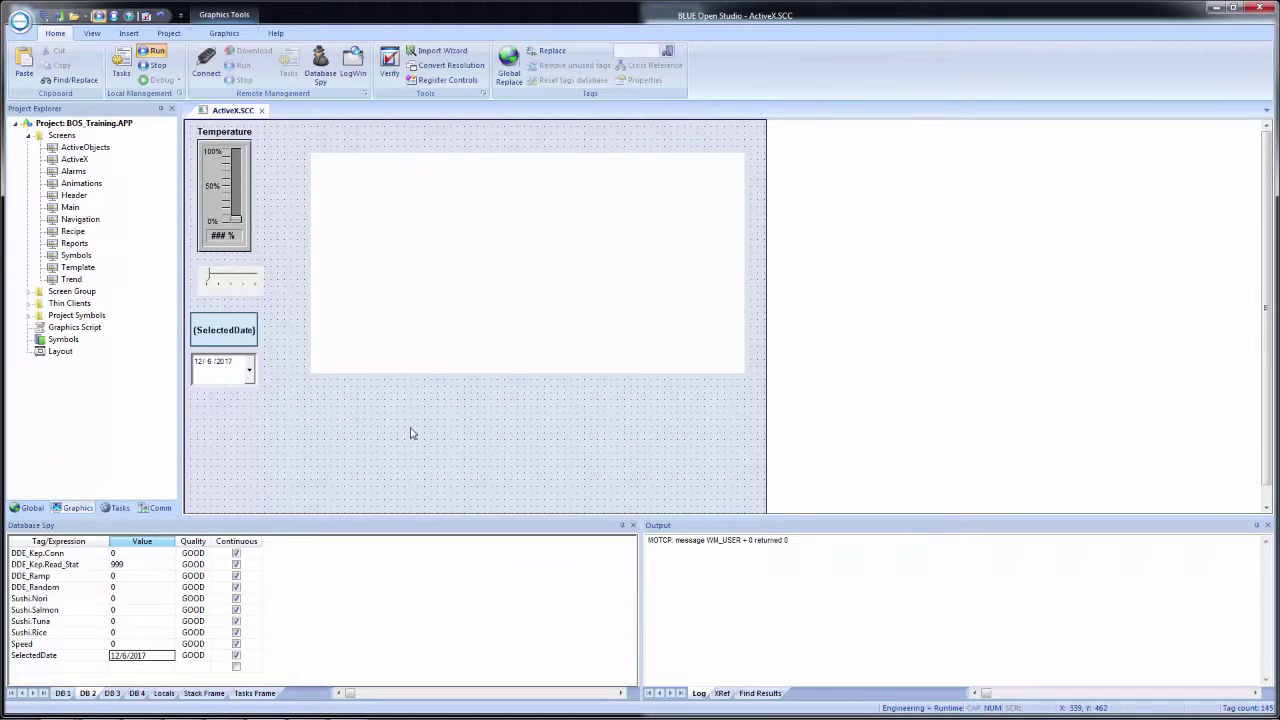
{"action": "left_click", "coordinate": [218, 34]}
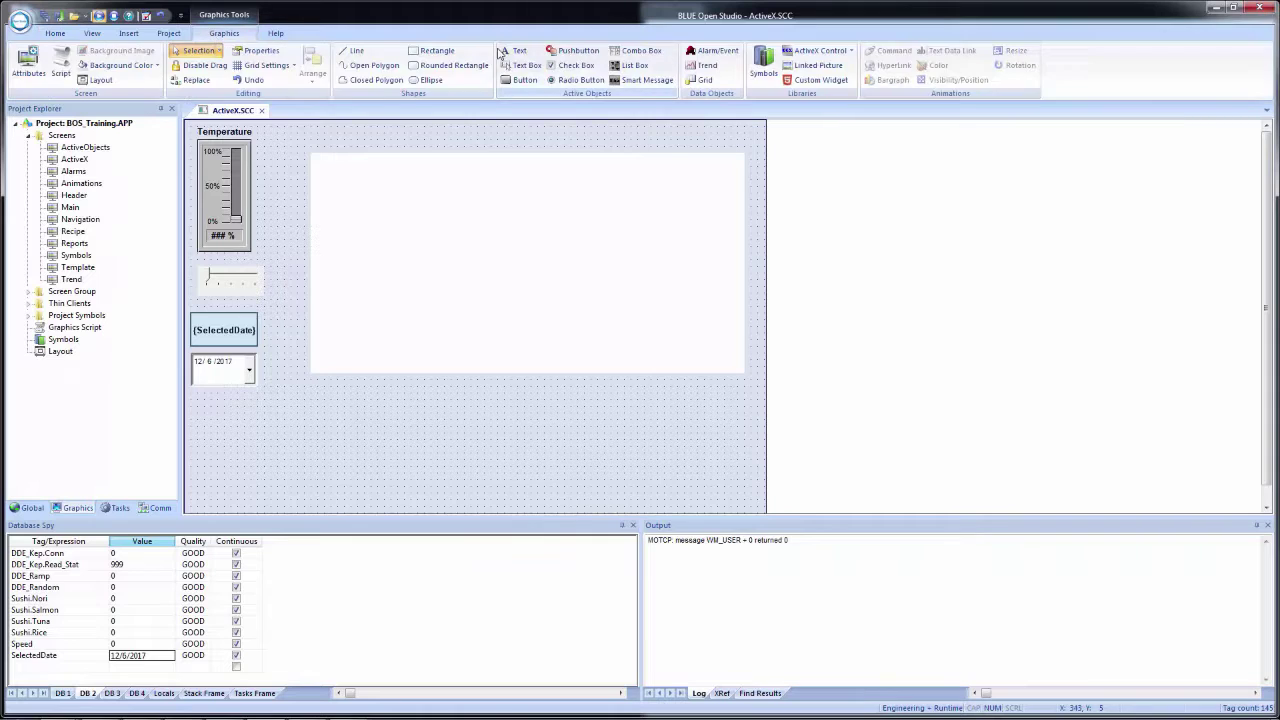
{"action": "left_click", "coordinate": [513, 51]}
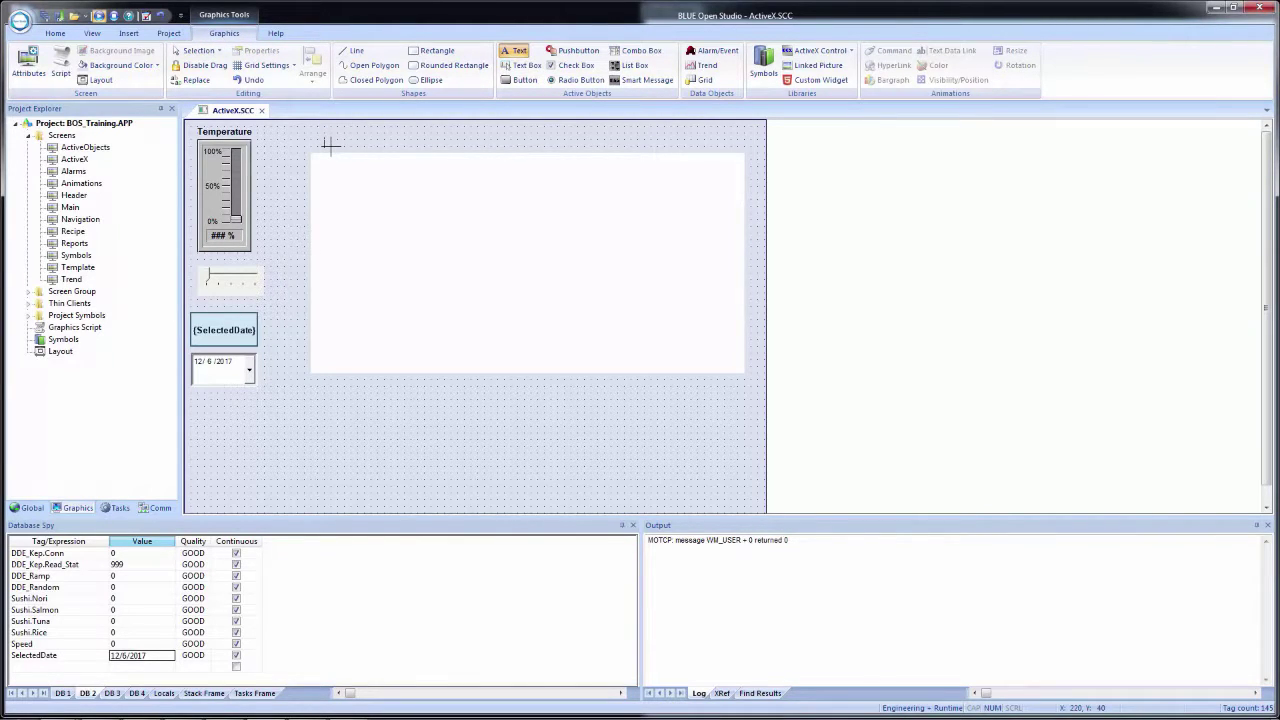
{"action": "left_click", "coordinate": [330, 145]}
{"action": "type", "text": "URL:"}
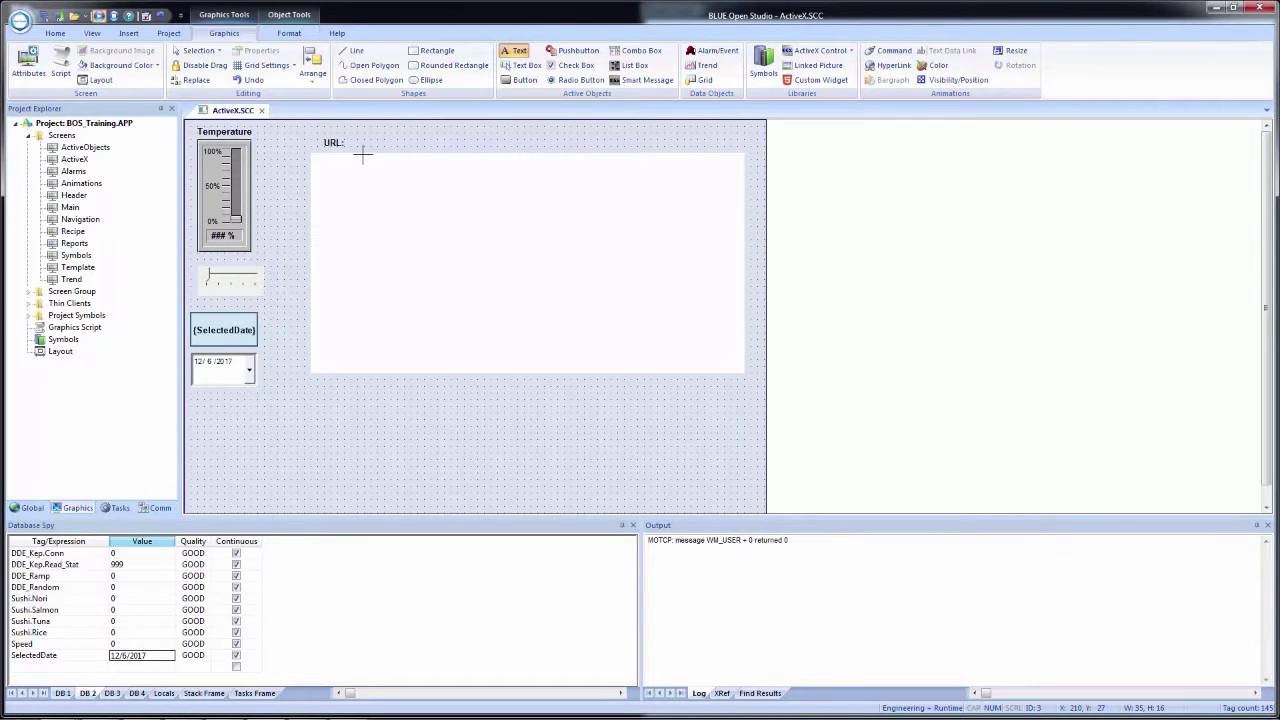
{"action": "key", "text": "Escape"}
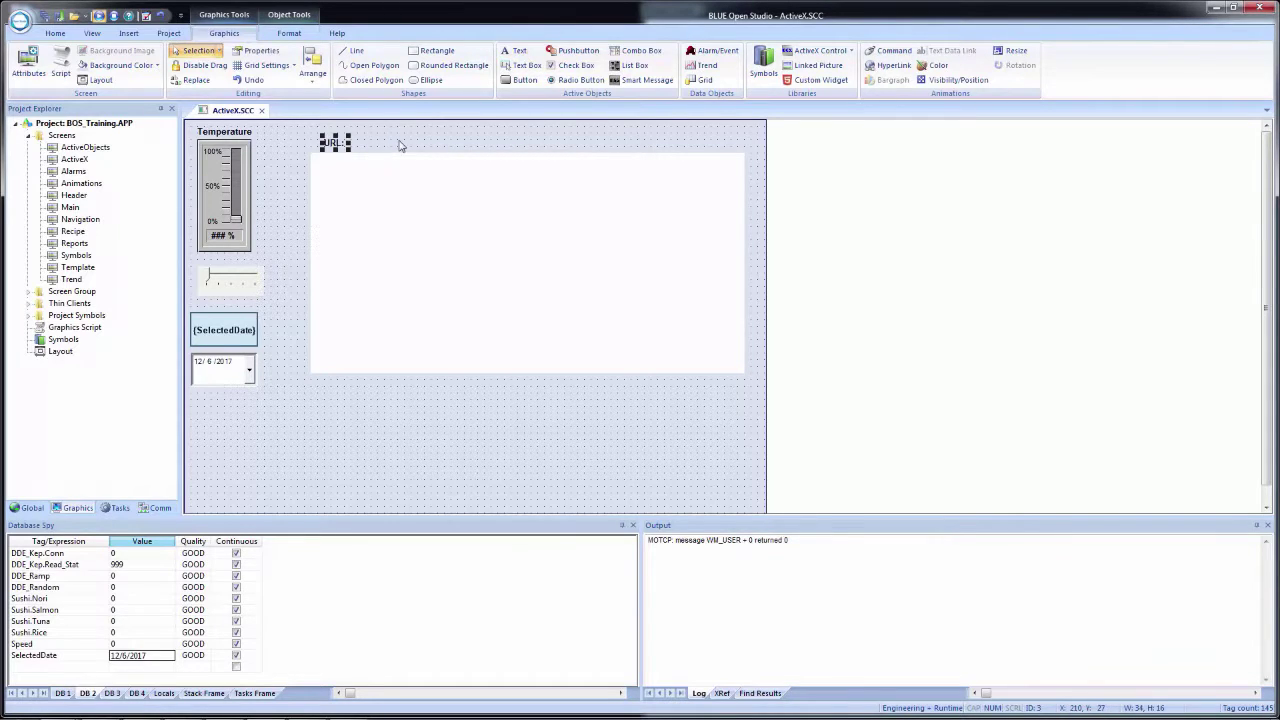
- Add a text data link to the URL: text and assign URLTag as its tag
{"action": "double_click", "coordinate": [332, 146]}
{"action": "left_click", "coordinate": [716, 226]}
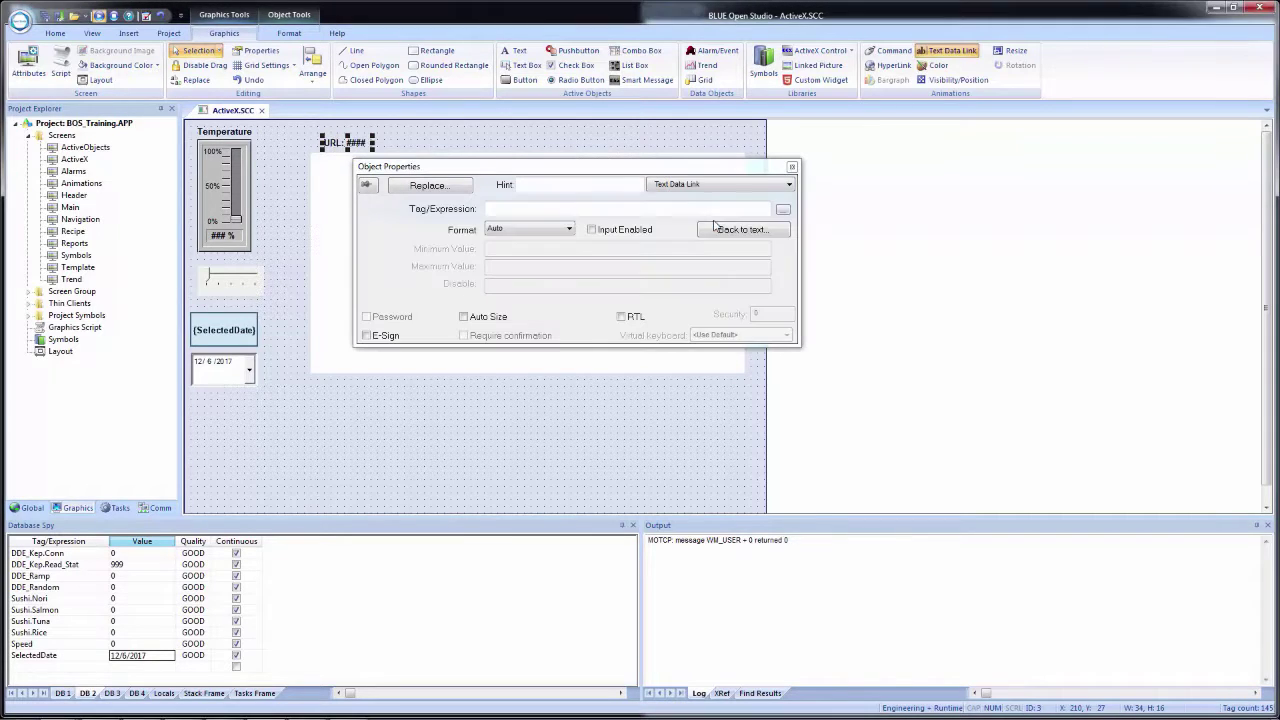
{"action": "left_click", "coordinate": [515, 210]}
{"action": "type", "text": "URLTag"}
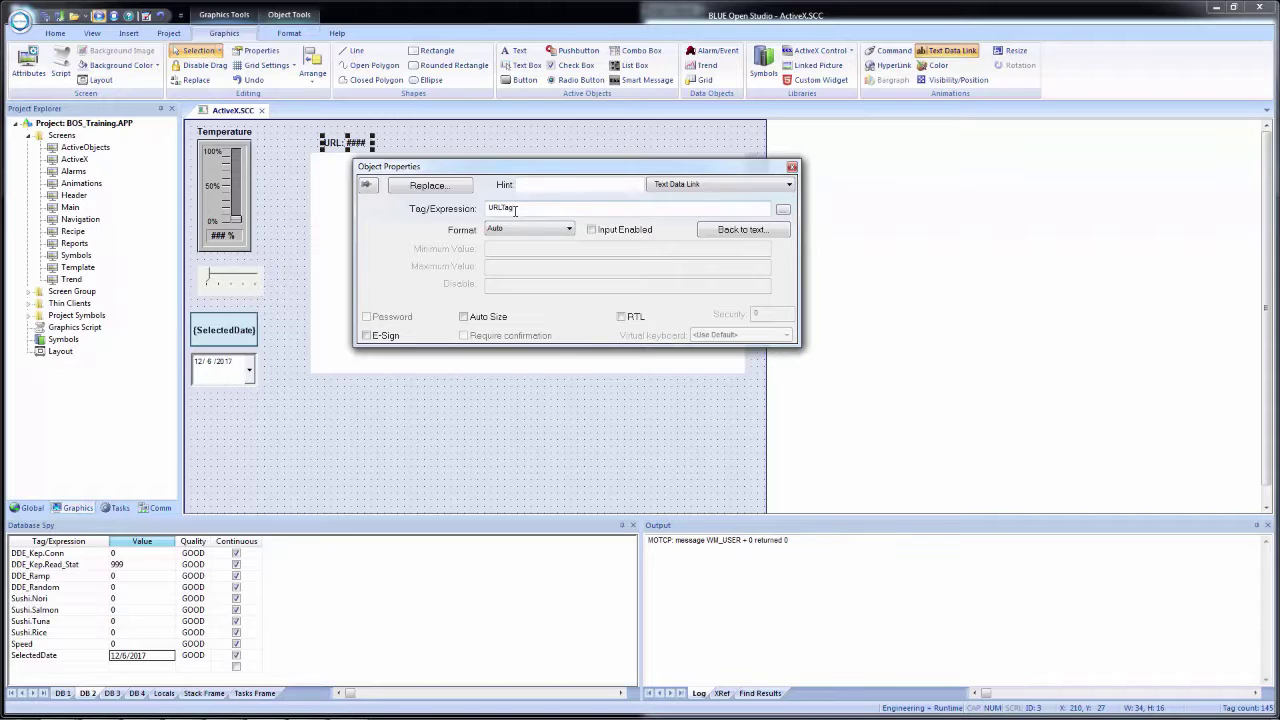
- Lengthen the caption's # placeholder to about 30 characters and move the URL text to X 190, Y 30, flush with the browser control's left edge
{"action": "left_click", "coordinate": [746, 234]}
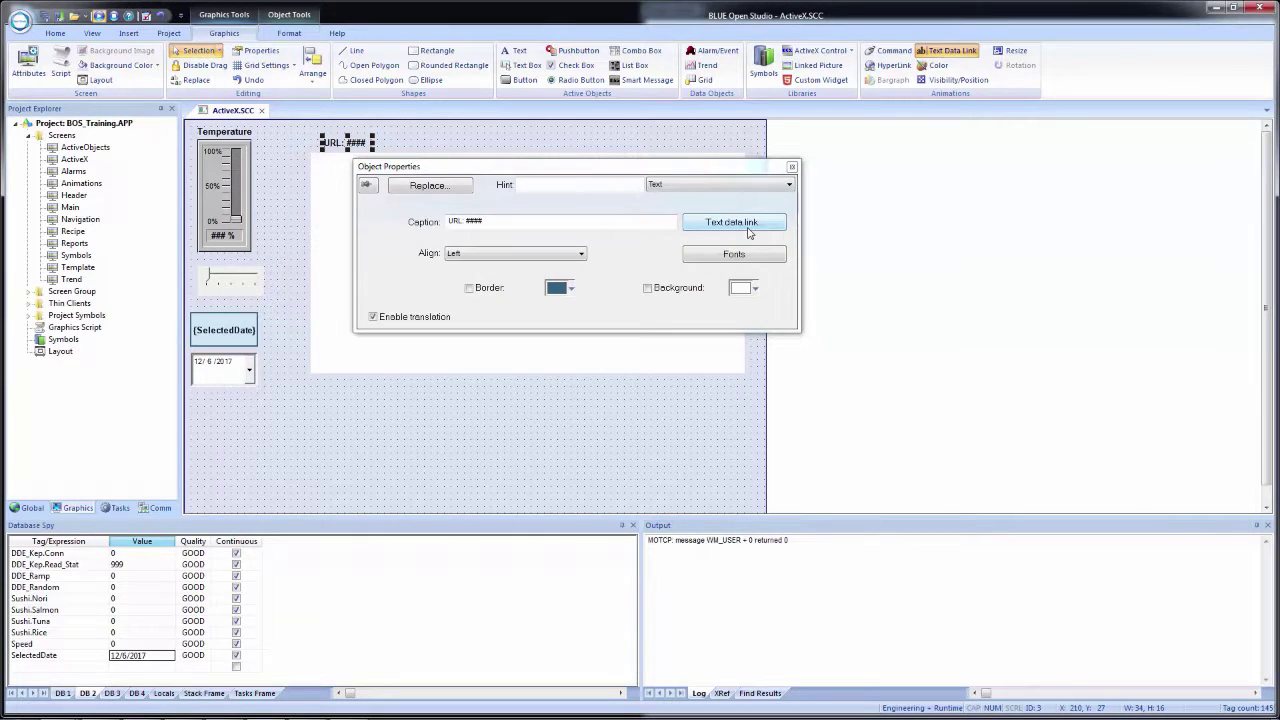
{"action": "left_click", "coordinate": [546, 222]}
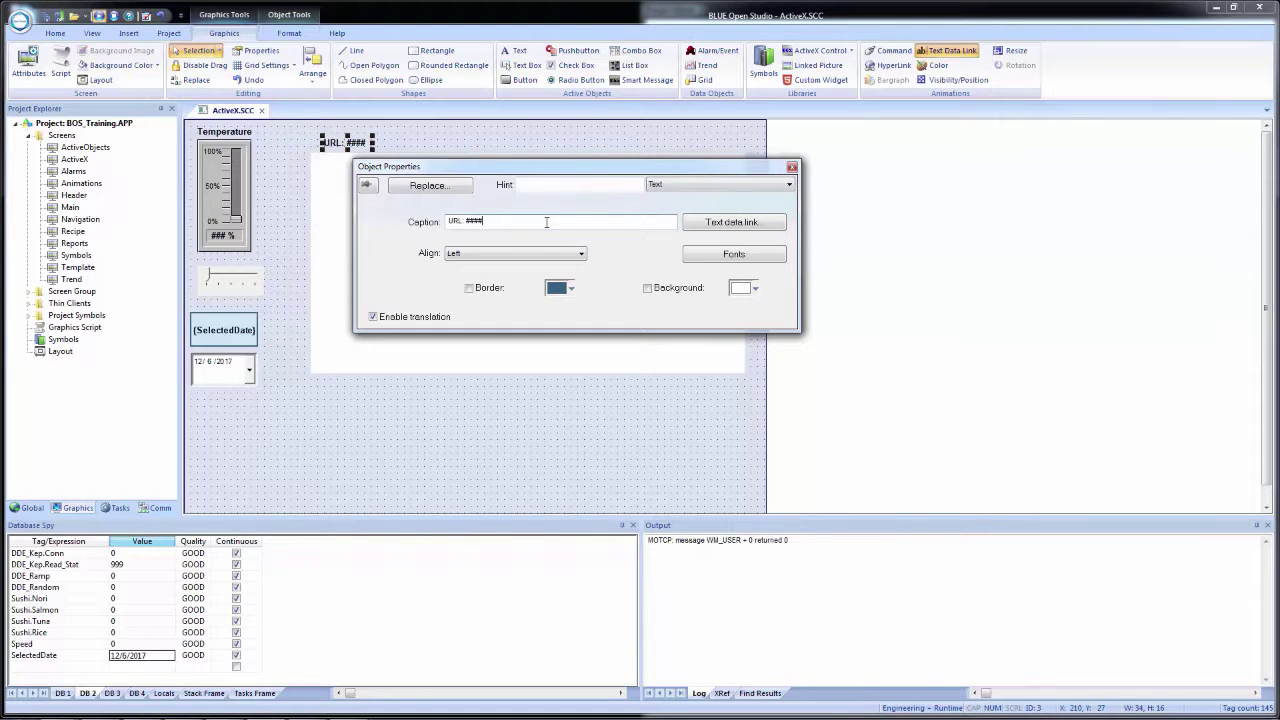
{"action": "type", "text": "###################"}
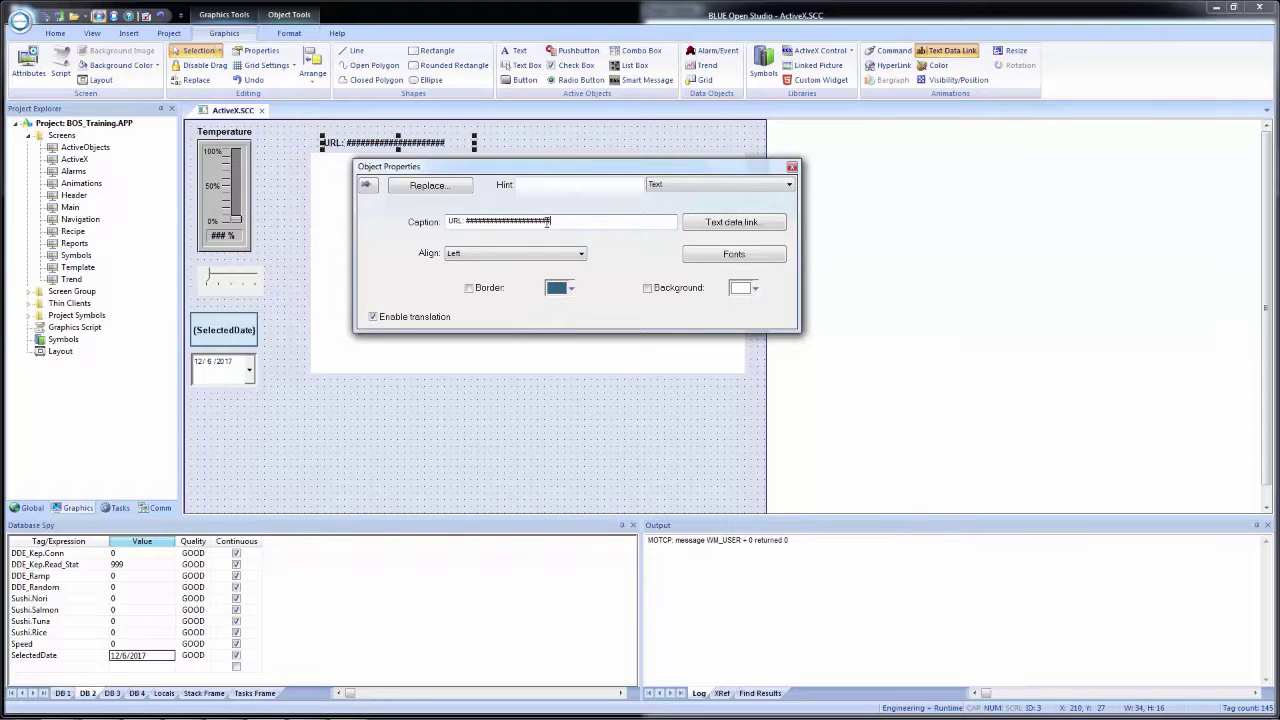
{"action": "type", "text": "#######"}
{"action": "left_click", "coordinate": [557, 431]}
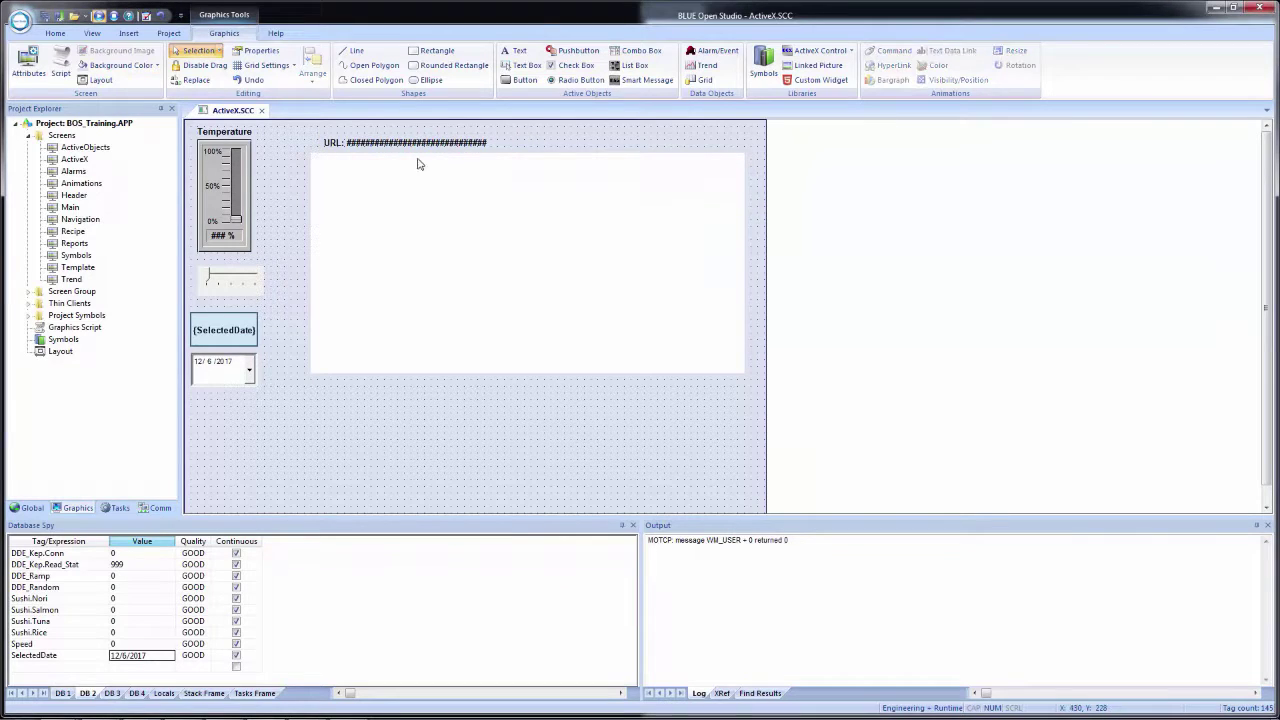
{"action": "left_click_drag", "start_coordinate": [381, 145], "coordinate": [372, 145]}
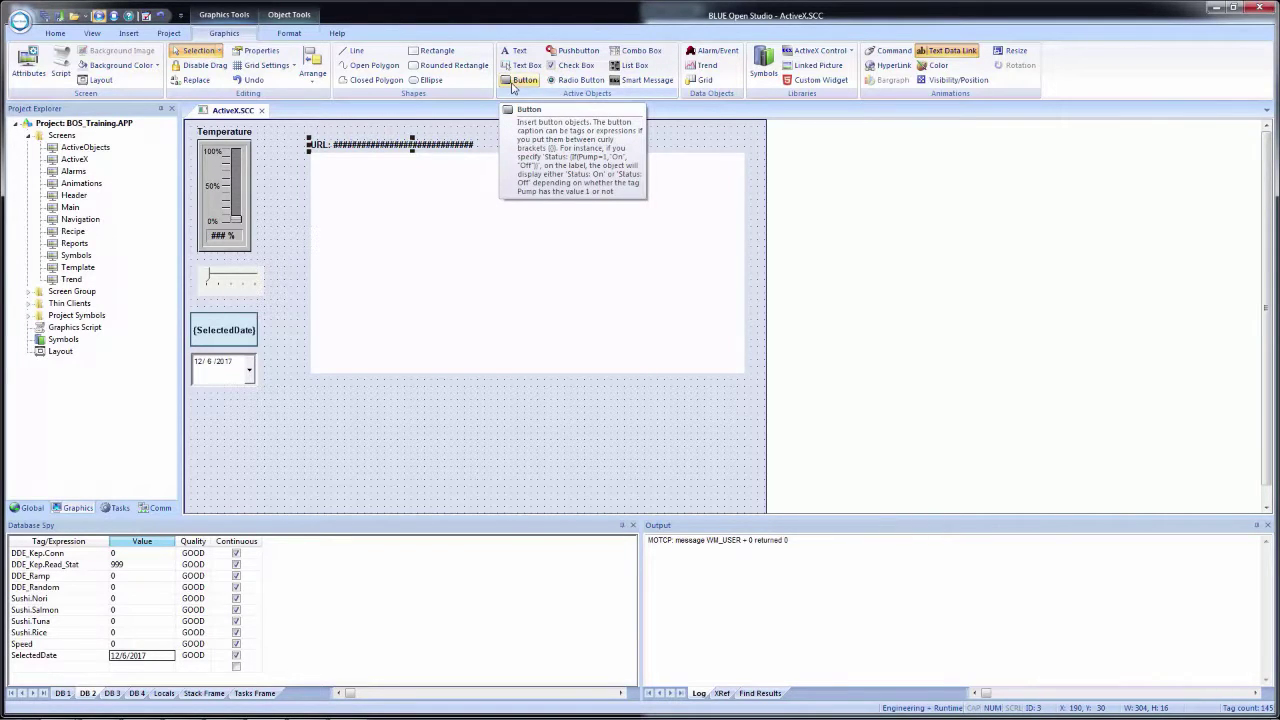
- Draw a button about 81 by 61 below the browser control's right end and caption it Go
{"action": "left_click", "coordinate": [524, 80]}
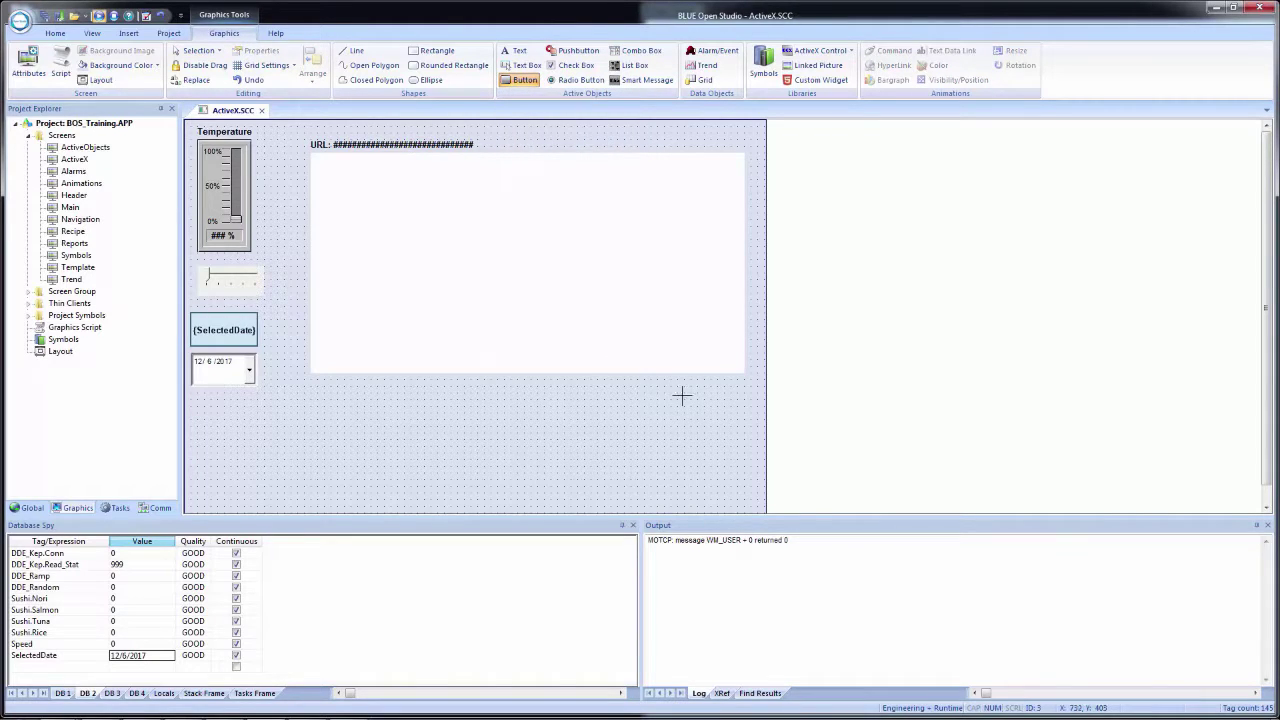
{"action": "left_click_drag", "start_coordinate": [674, 389], "coordinate": [727, 427]}
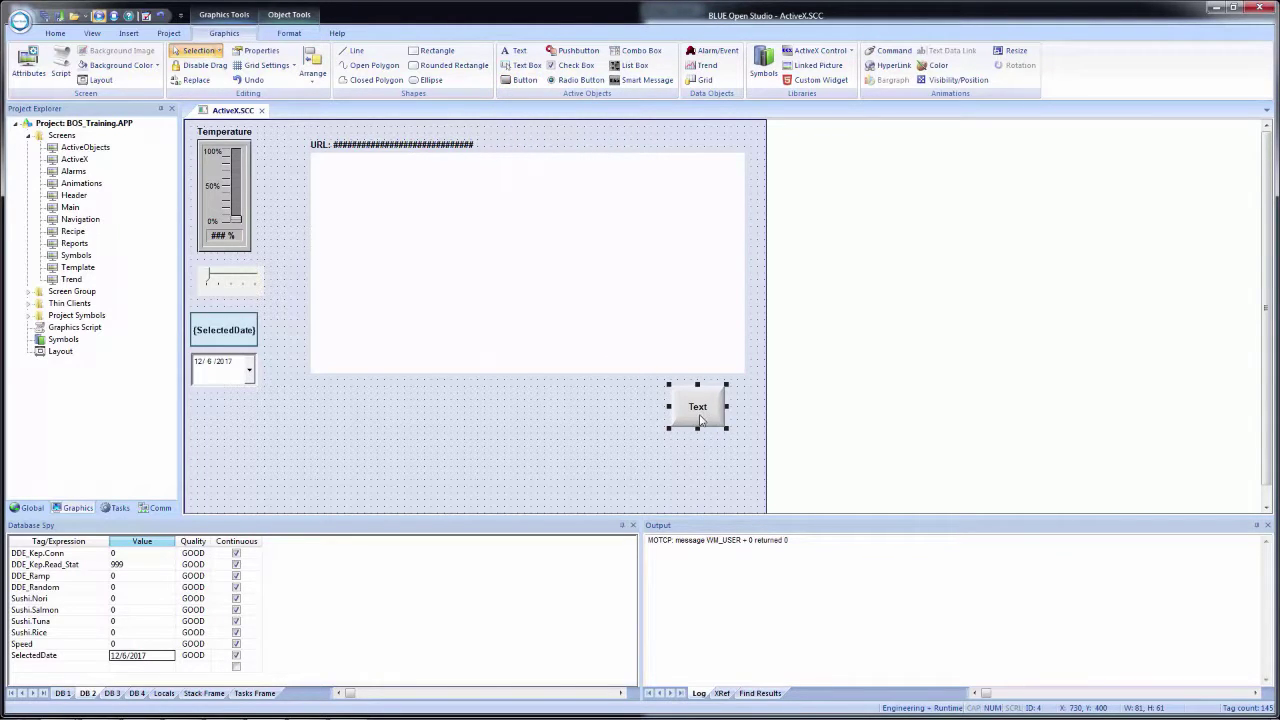
{"action": "double_click", "coordinate": [704, 421]}
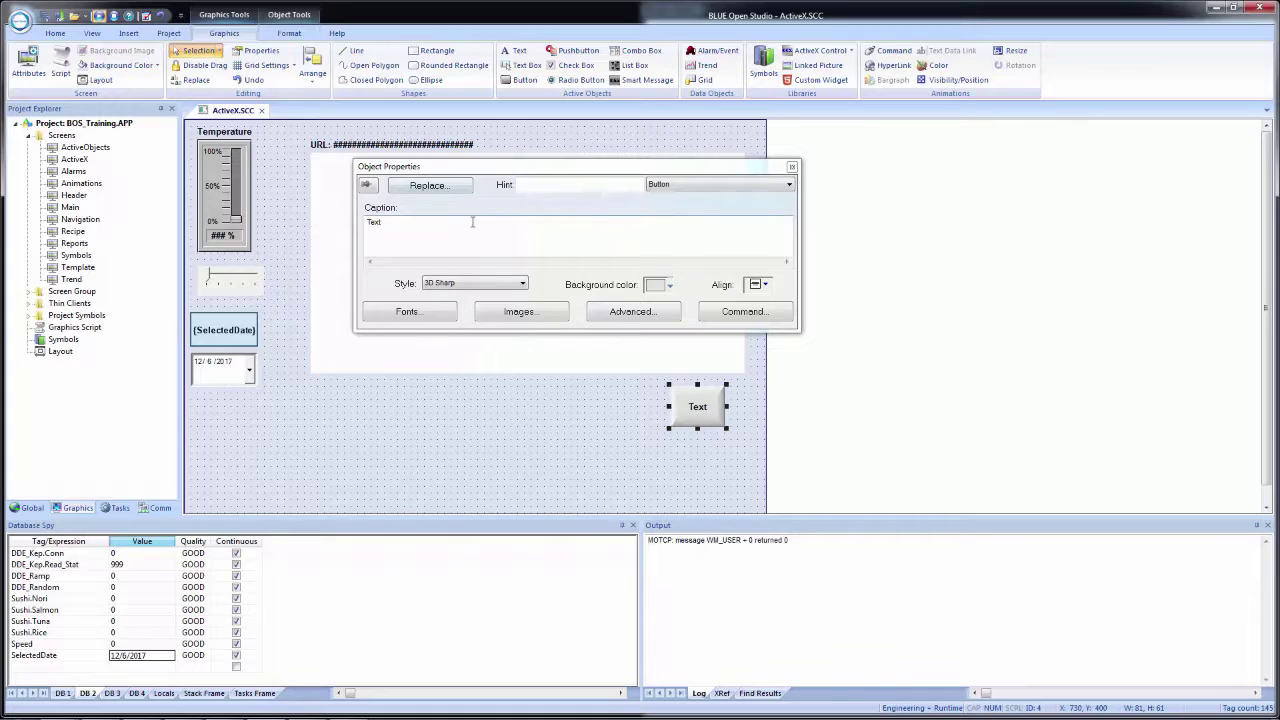
{"action": "type", "text": "Go"}
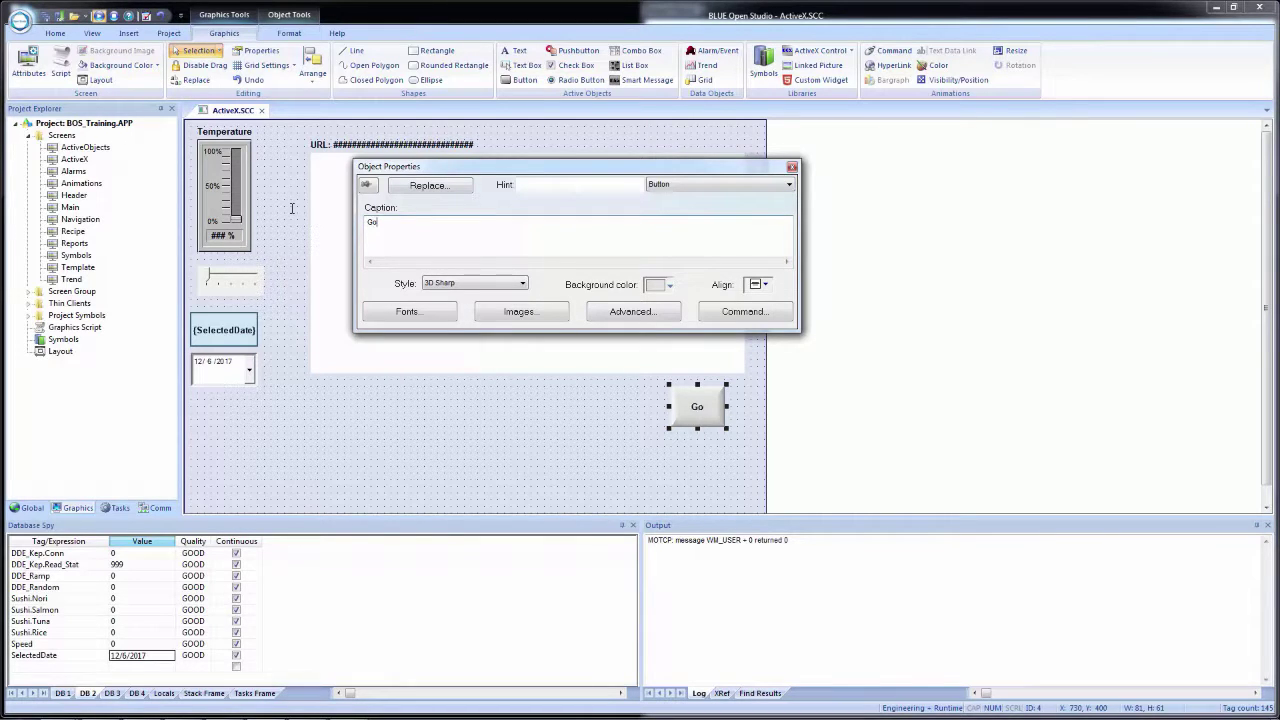
- Give the Go button an On Up command of type Toggle Tag for GoTag
{"action": "left_click", "coordinate": [740, 311]}
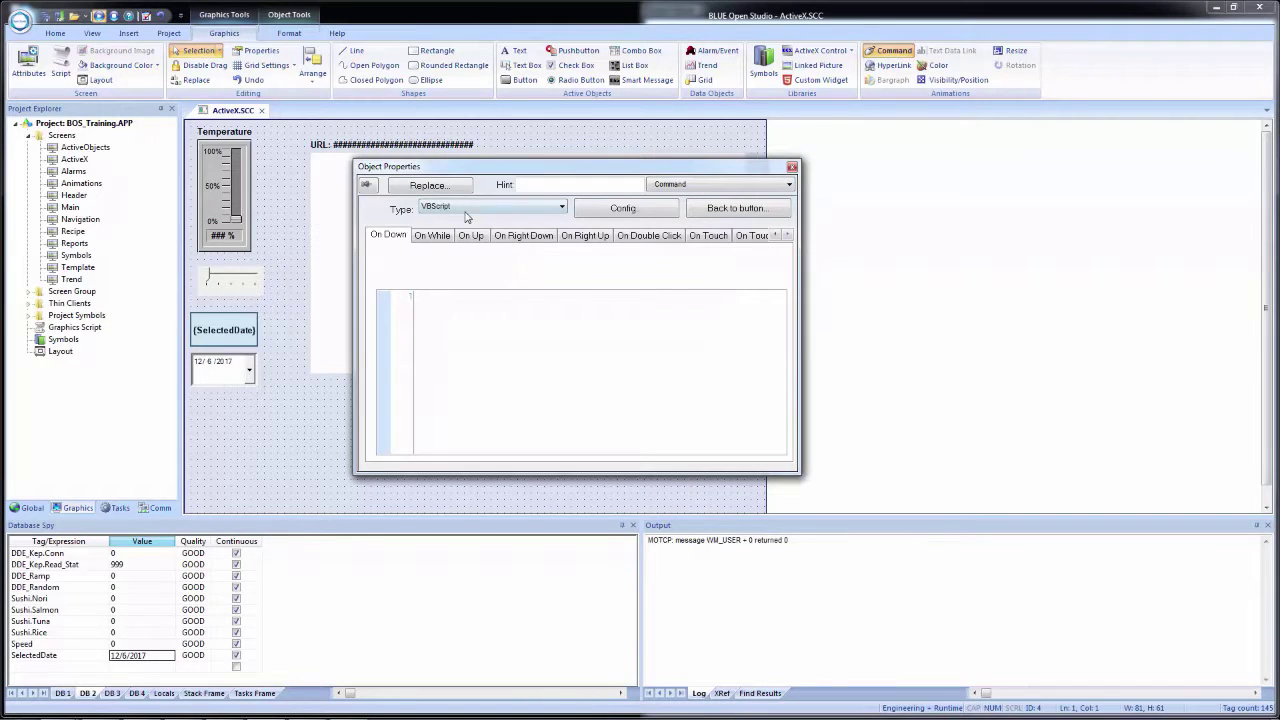
{"action": "left_click", "coordinate": [470, 238]}
{"action": "left_click", "coordinate": [467, 209]}
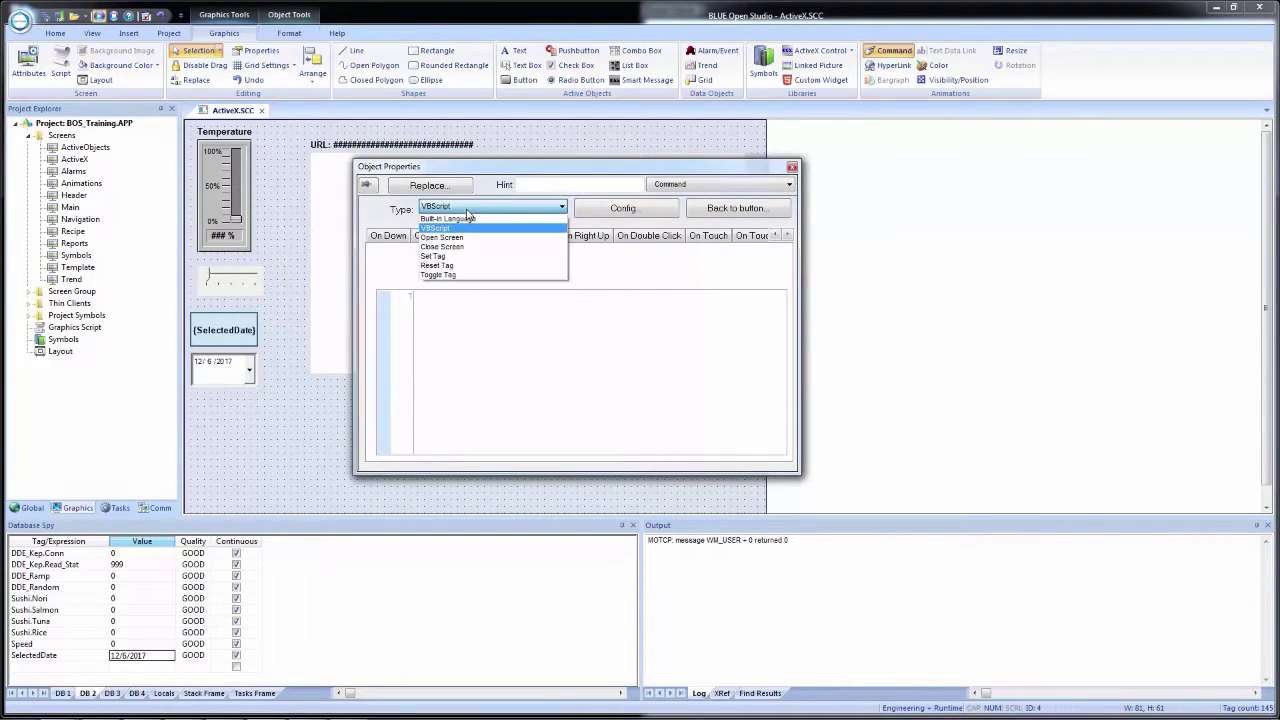
{"action": "left_click", "coordinate": [474, 275]}
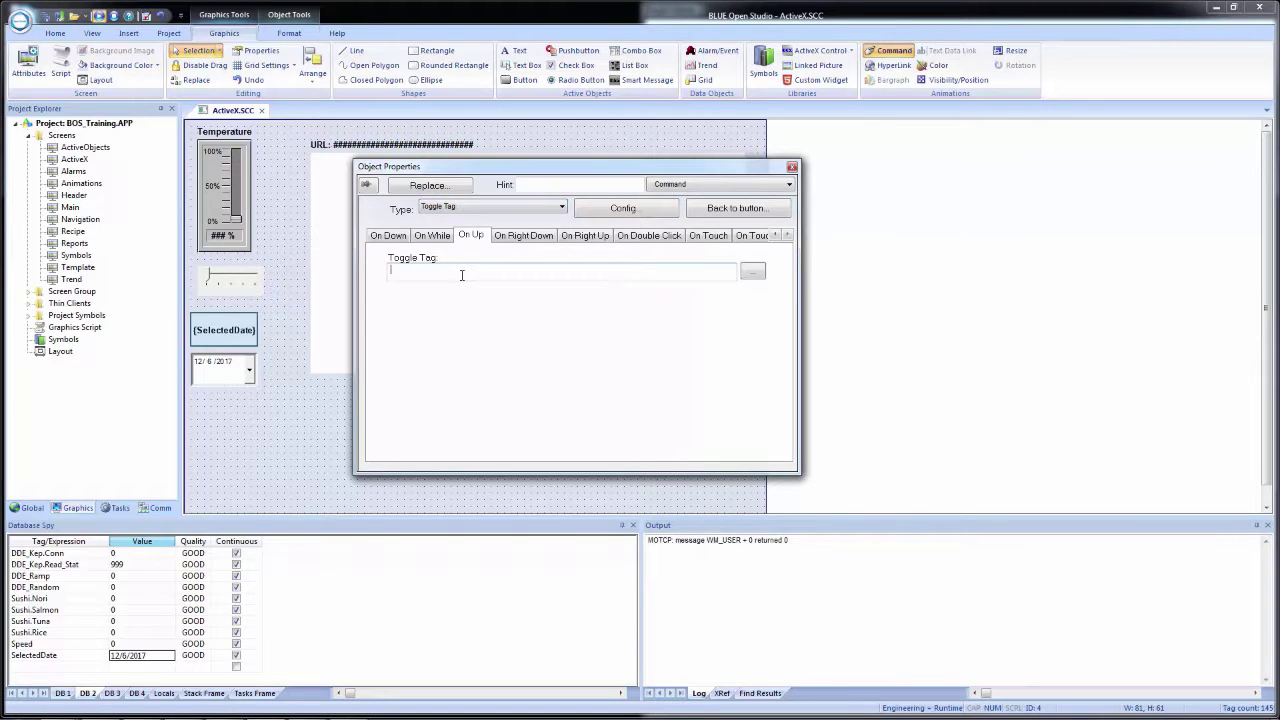
{"action": "type", "text": "GoTag"}
{"action": "left_click", "coordinate": [316, 436]}
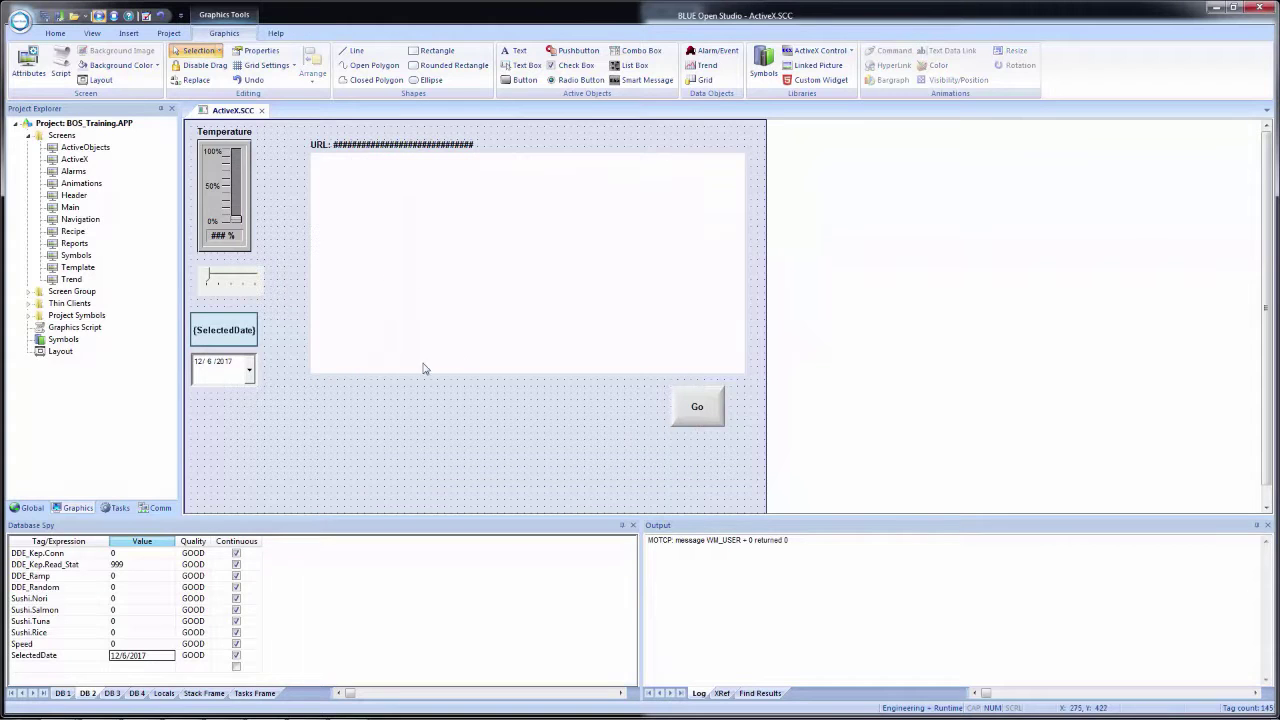
- Move the browser control to X 150, Y 30 and the URL text directly above it at X 150, Y 10
{"action": "left_click", "coordinate": [470, 312]}
{"action": "left_click_drag", "start_coordinate": [466, 277], "coordinate": [439, 276]}
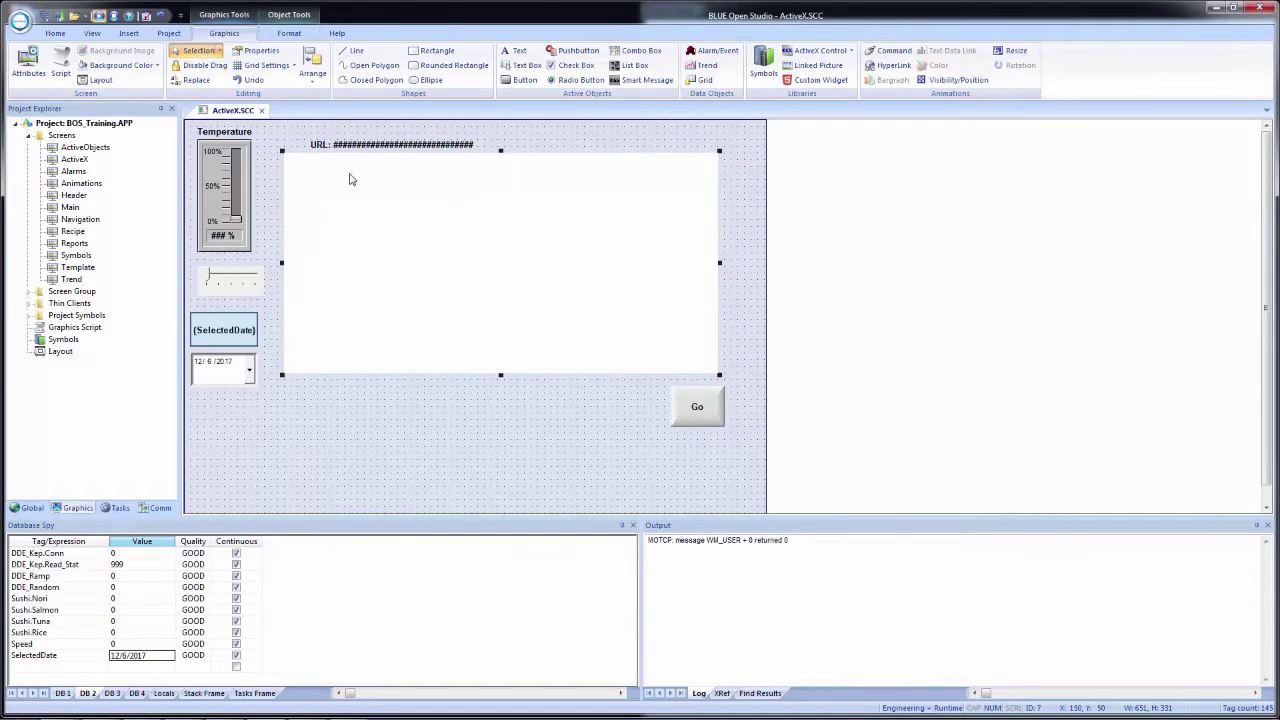
{"action": "left_click_drag", "start_coordinate": [337, 146], "coordinate": [311, 133]}
{"action": "left_click_drag", "start_coordinate": [315, 179], "coordinate": [314, 163]}
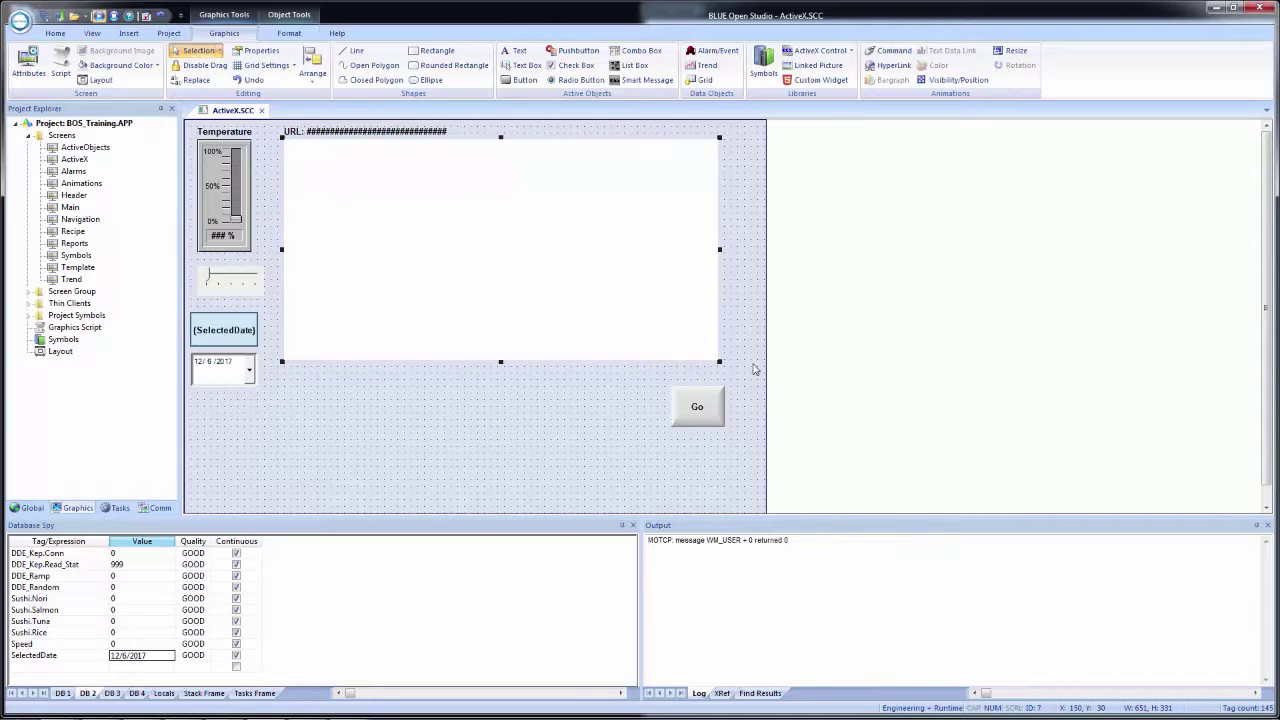
- Resize the browser control to about 621 by 341 and move the Go button beside its upper right corner
{"action": "left_click_drag", "start_coordinate": [719, 249], "coordinate": [699, 249]}
{"action": "left_click_drag", "start_coordinate": [699, 413], "coordinate": [732, 166]}
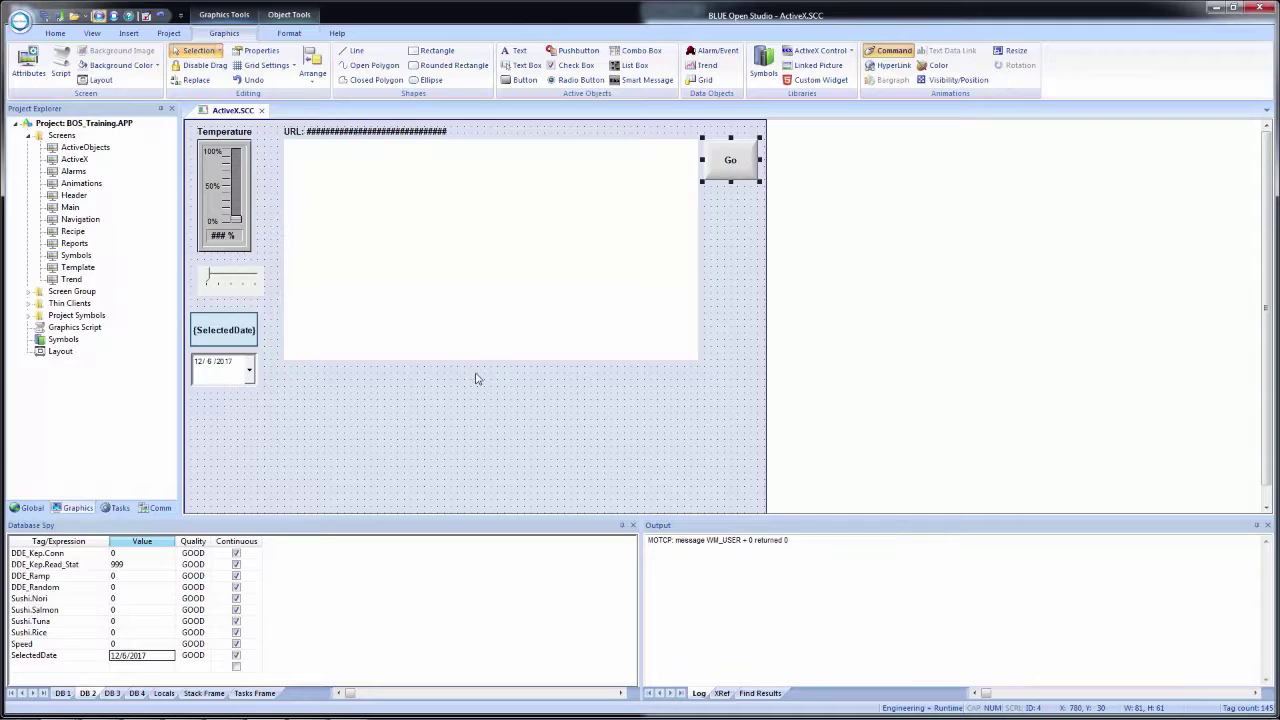
{"action": "left_click", "coordinate": [491, 358]}
{"action": "left_click_drag", "start_coordinate": [491, 360], "coordinate": [490, 369]}
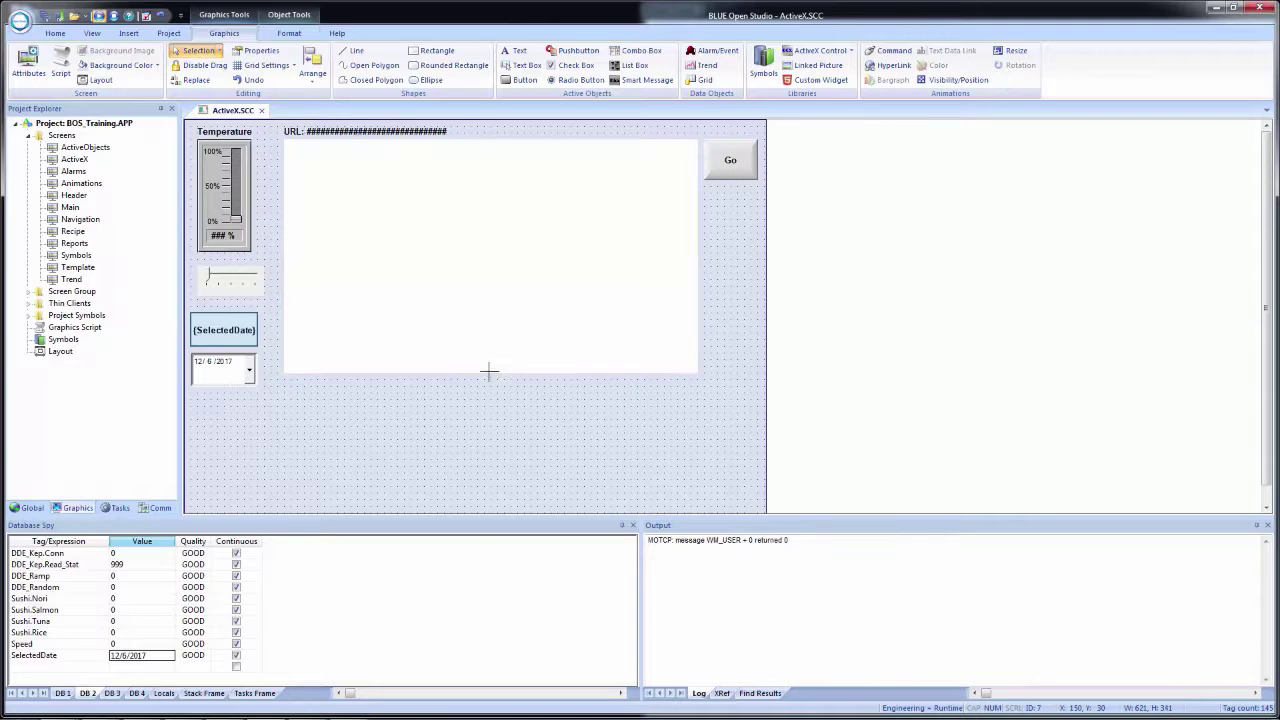
{"action": "scroll", "coordinate": [503, 423], "scroll_direction": "down", "scroll_amount": 1}
{"action": "scroll", "coordinate": [503, 423], "scroll_direction": "up", "scroll_amount": 1}
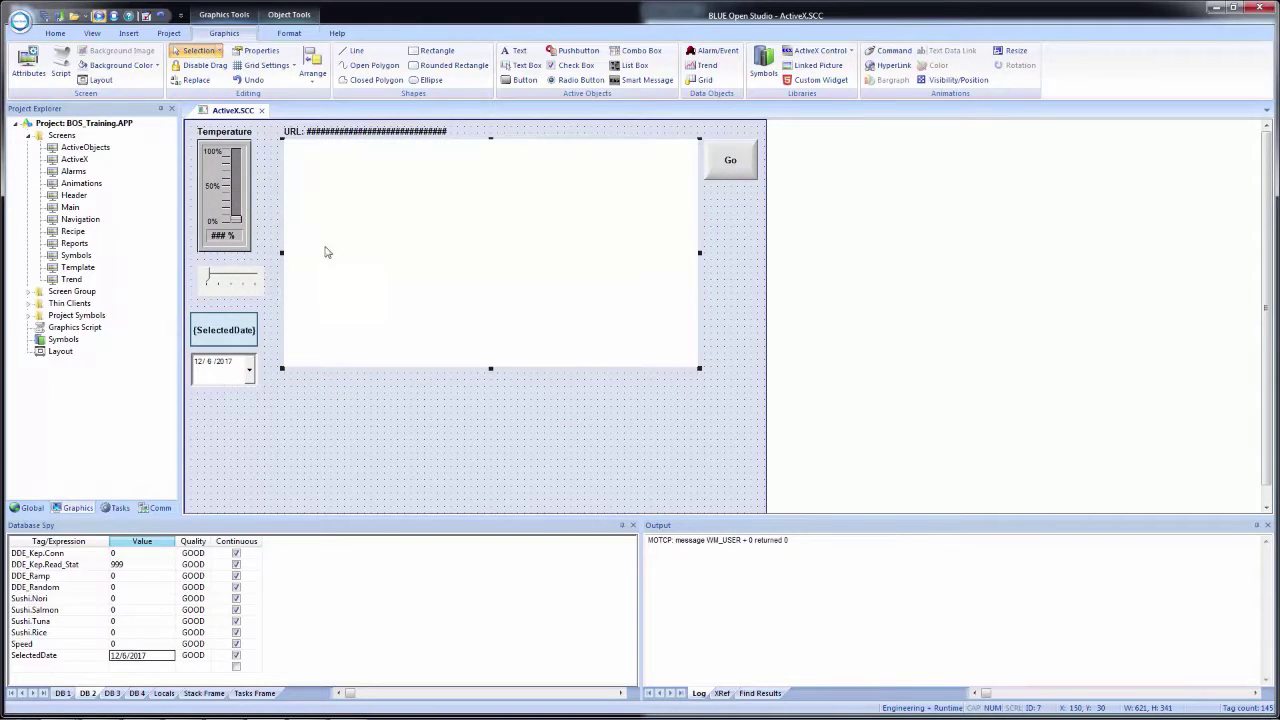
- Save all documents and try editing the URL text on the runtime screen with the editor window restored beside it
{"action": "left_click", "coordinate": [45, 18]}
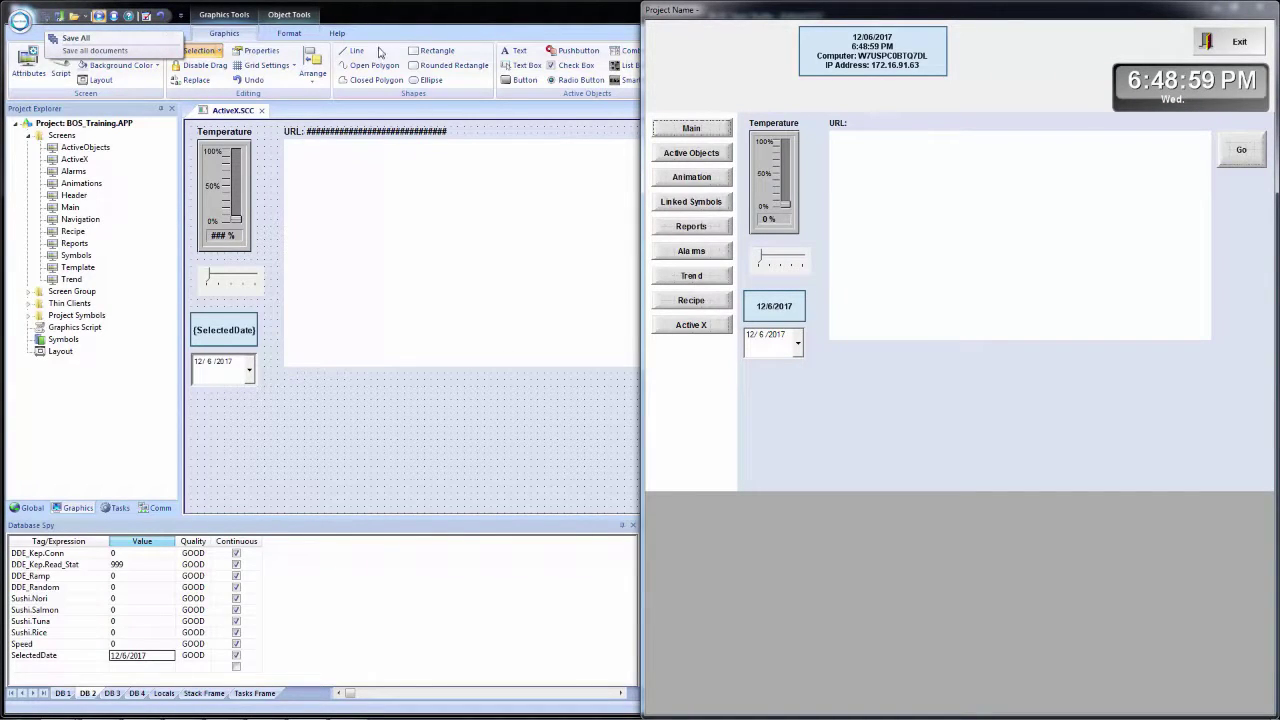
{"action": "left_click", "coordinate": [462, 17]}
{"action": "double_click", "coordinate": [462, 17]}
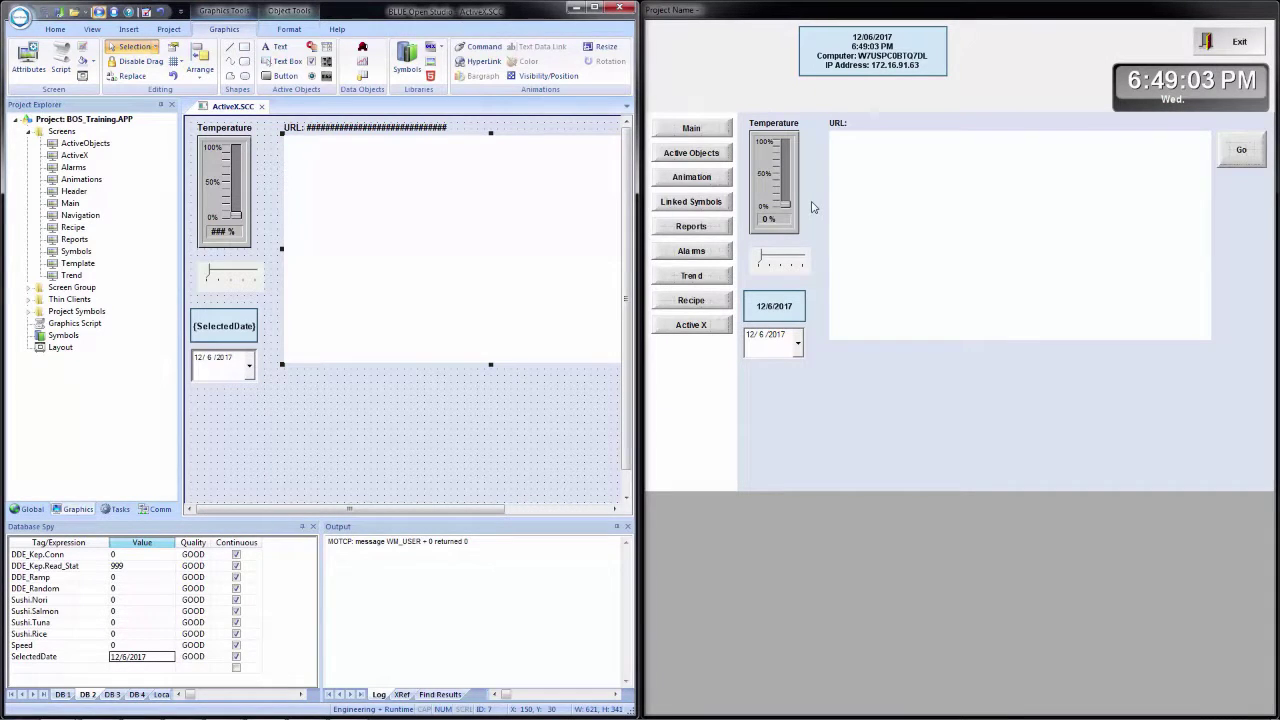
{"action": "left_click", "coordinate": [858, 128]}
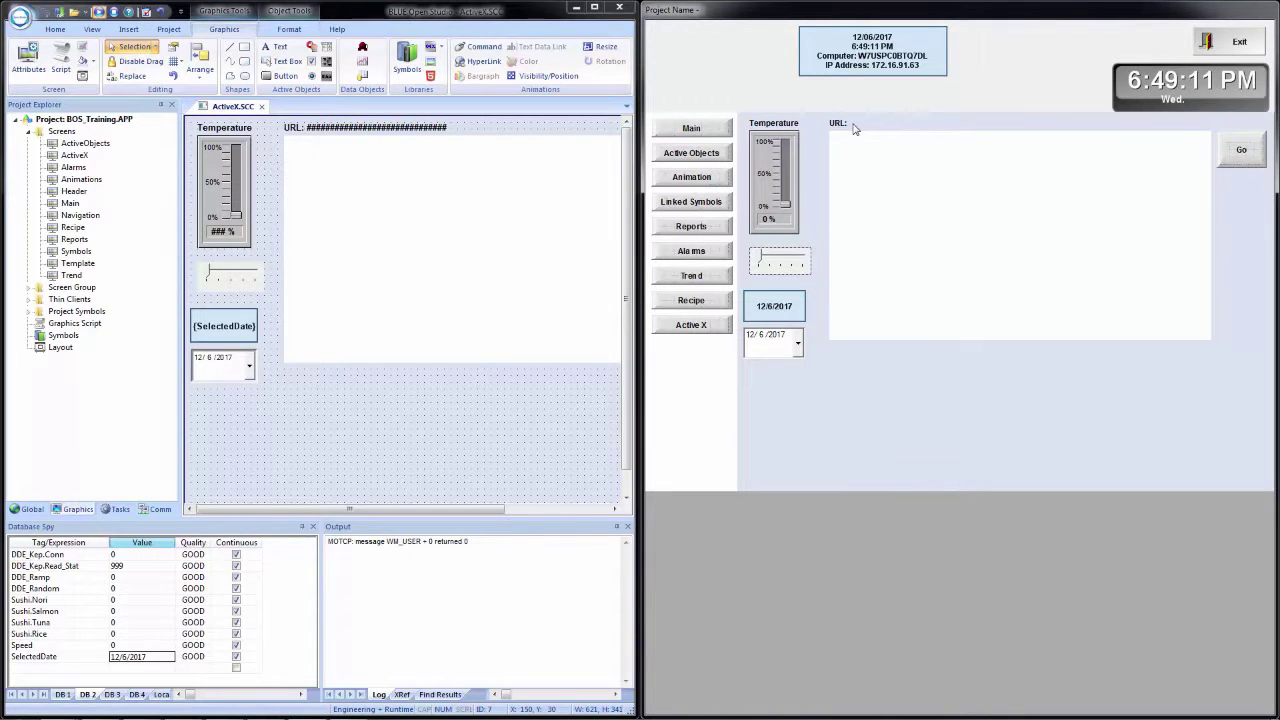
- Enable input on the URL text's data link and save all documents
{"action": "double_click", "coordinate": [393, 130]}
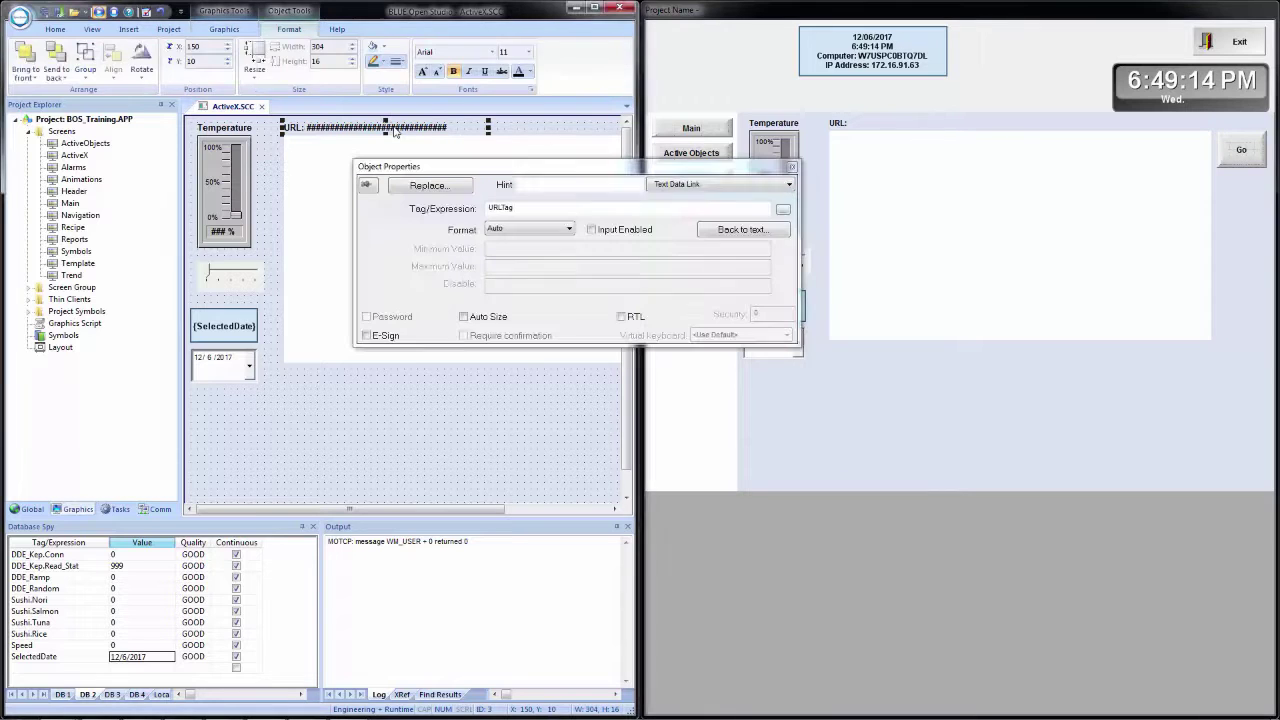
{"action": "left_click", "coordinate": [610, 231]}
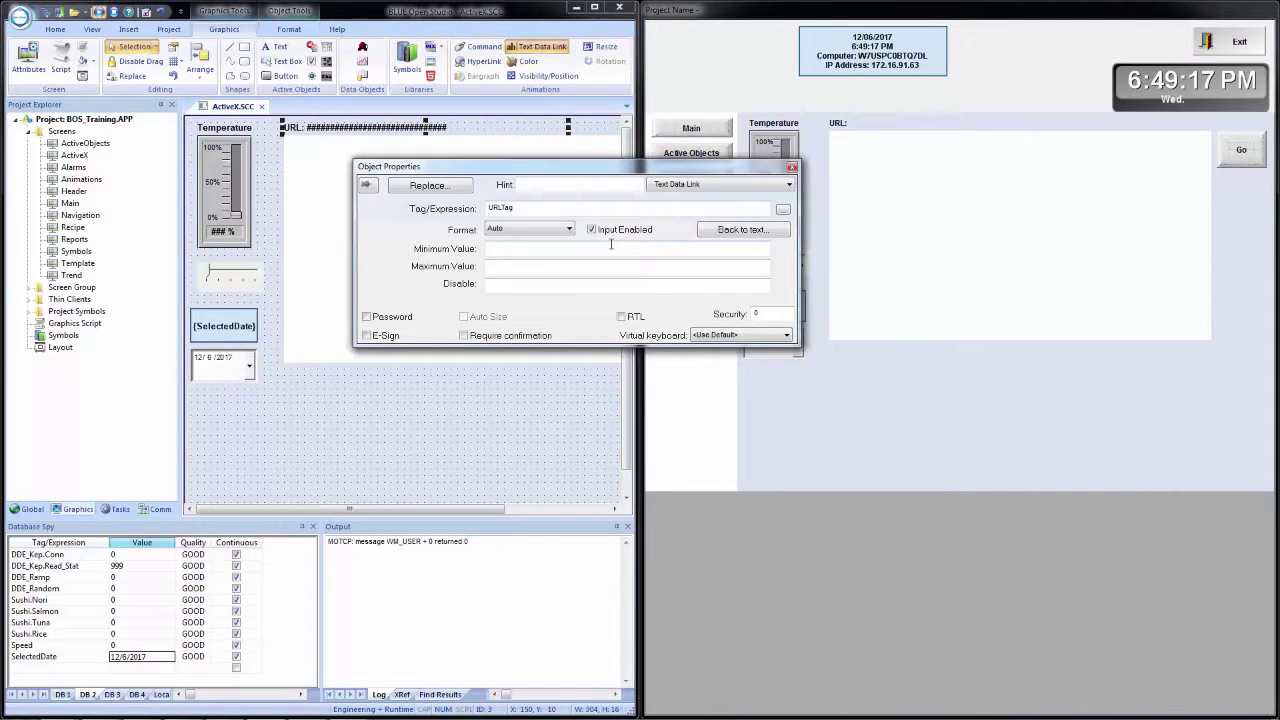
{"action": "left_click", "coordinate": [391, 414]}
{"action": "left_click", "coordinate": [44, 13]}
{"action": "left_click", "coordinate": [867, 126]}
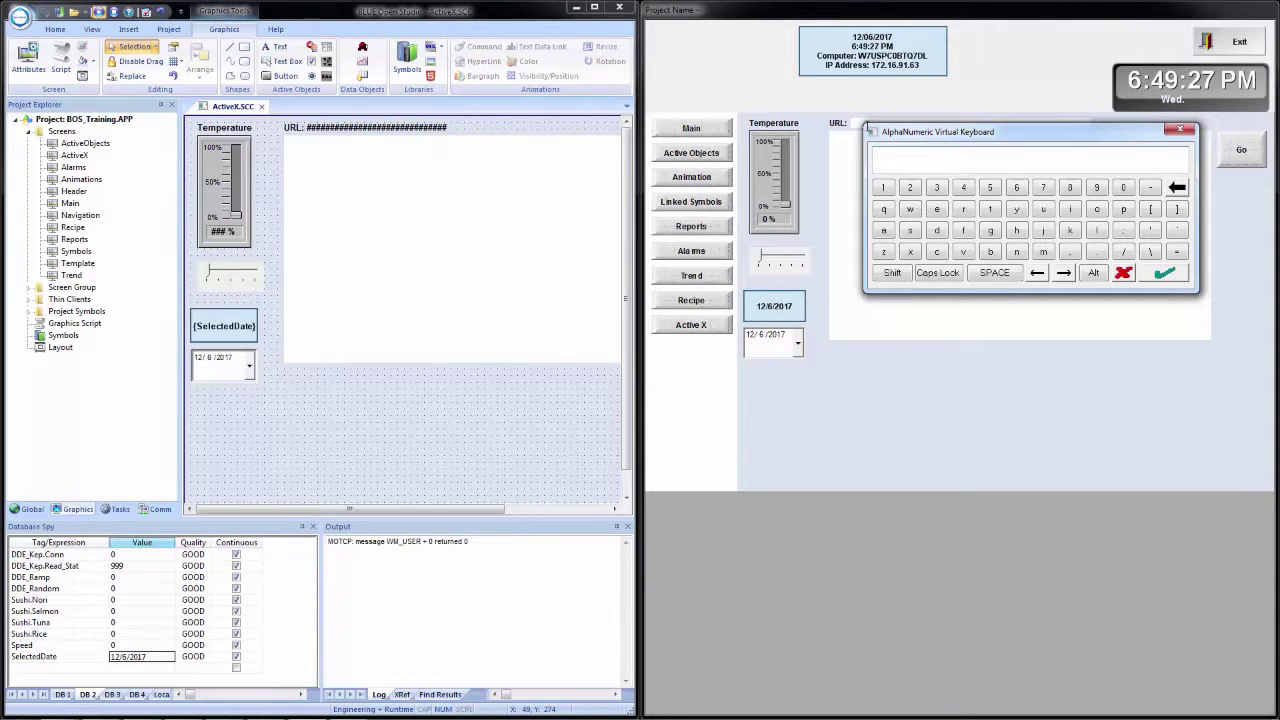
{"action": "type", "text": "http://www.google.com"}
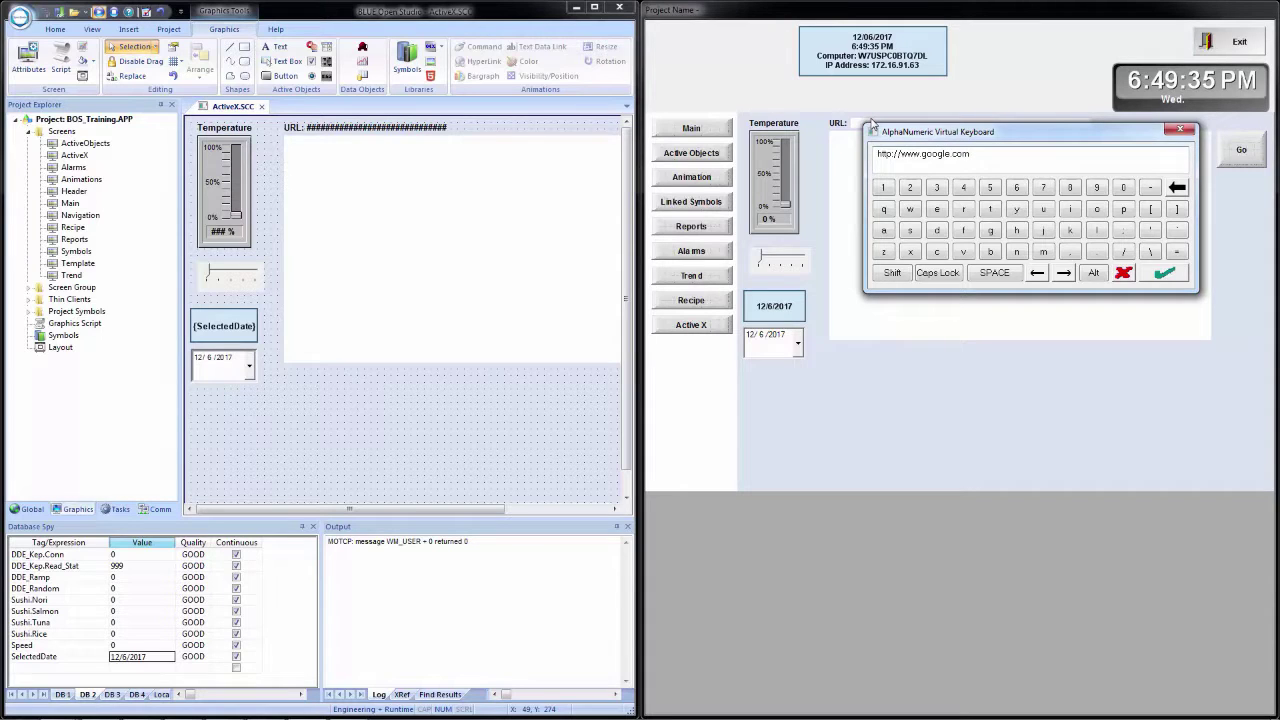
{"action": "key", "text": "Return"}
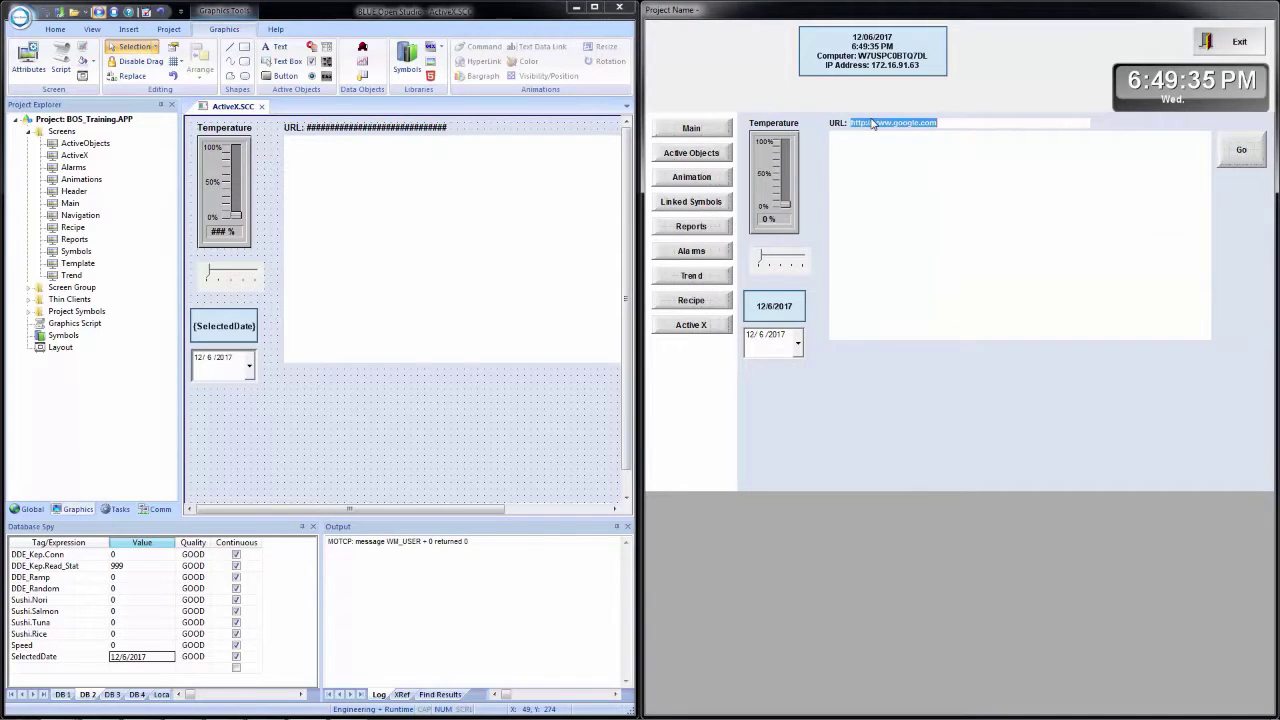
{"action": "left_click", "coordinate": [1244, 154]}
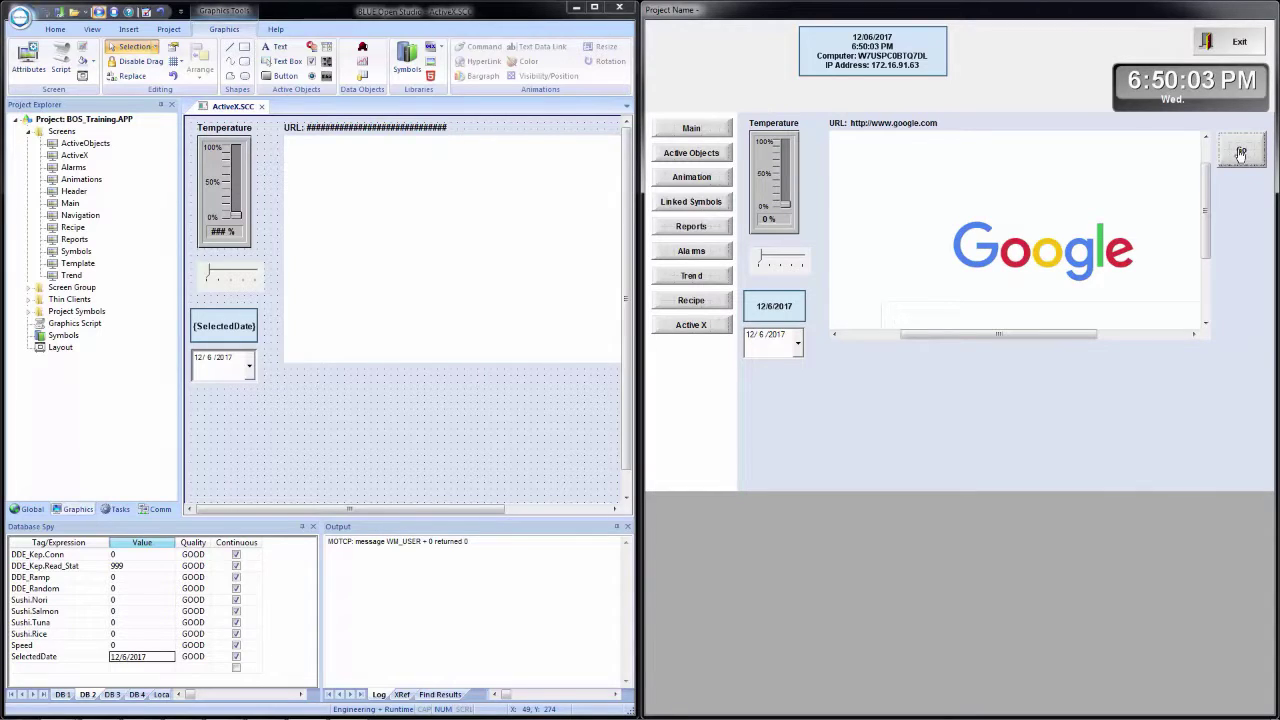
{"action": "left_click", "coordinate": [1241, 152]}
{"action": "left_click", "coordinate": [914, 121]}
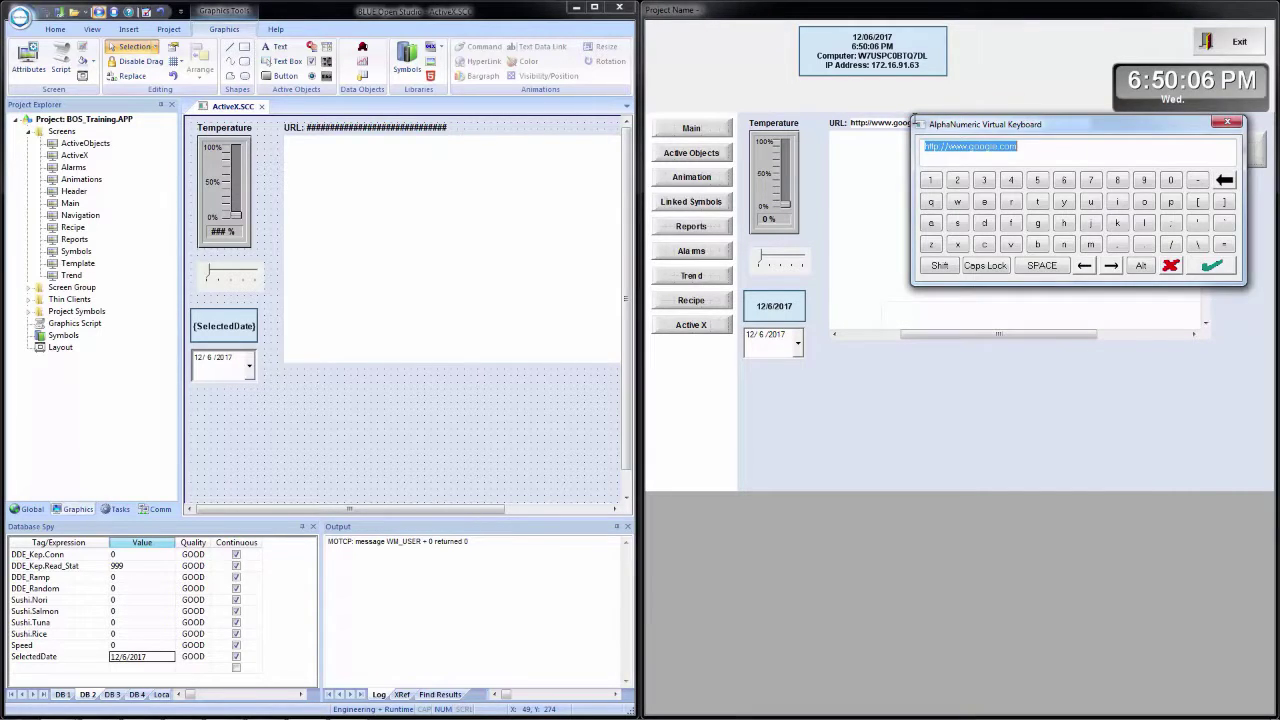
{"action": "type", "text": "http://"}
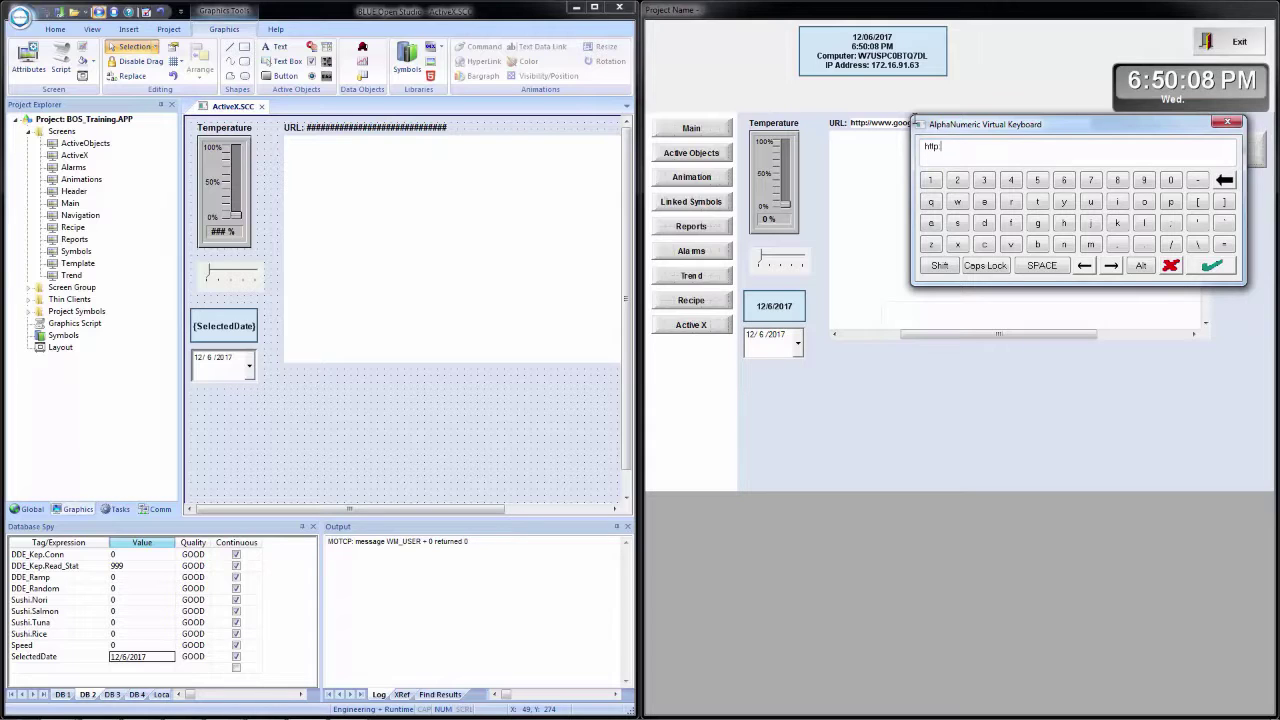
{"action": "type", "text": "www.profaceamerica.com"}
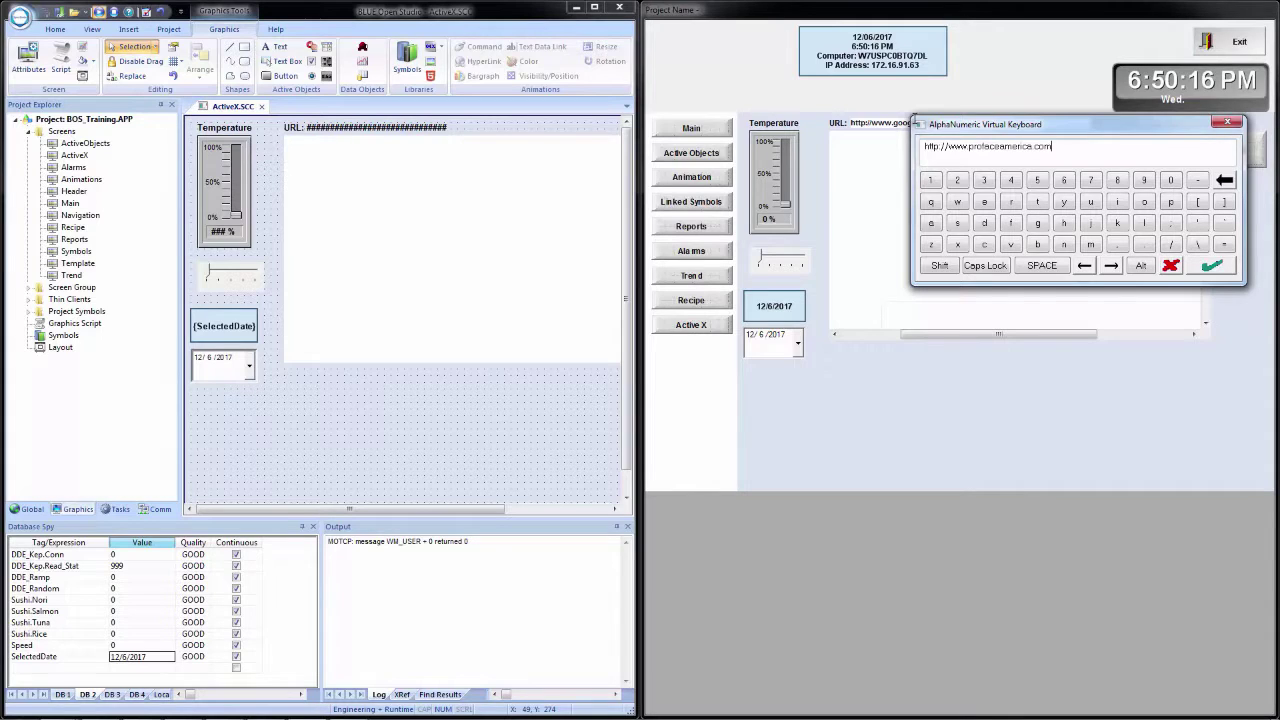
{"action": "key", "text": "Return"}
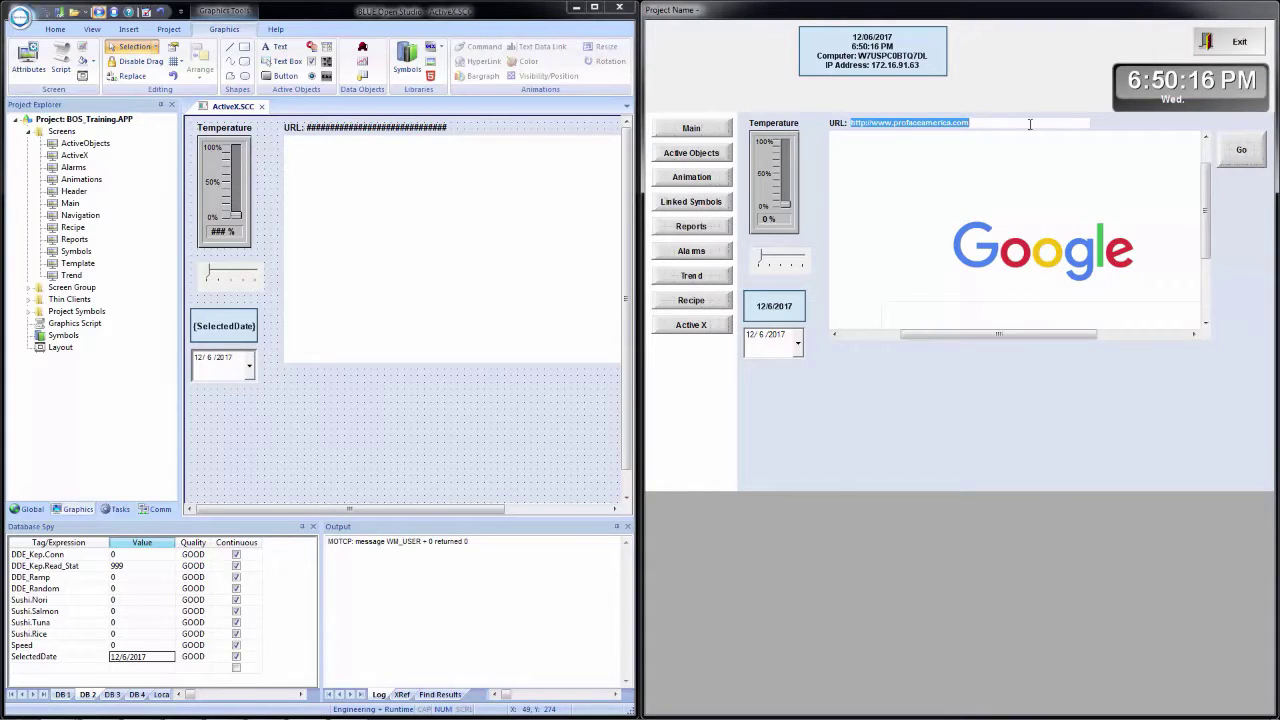
{"action": "left_click", "coordinate": [1241, 153]}
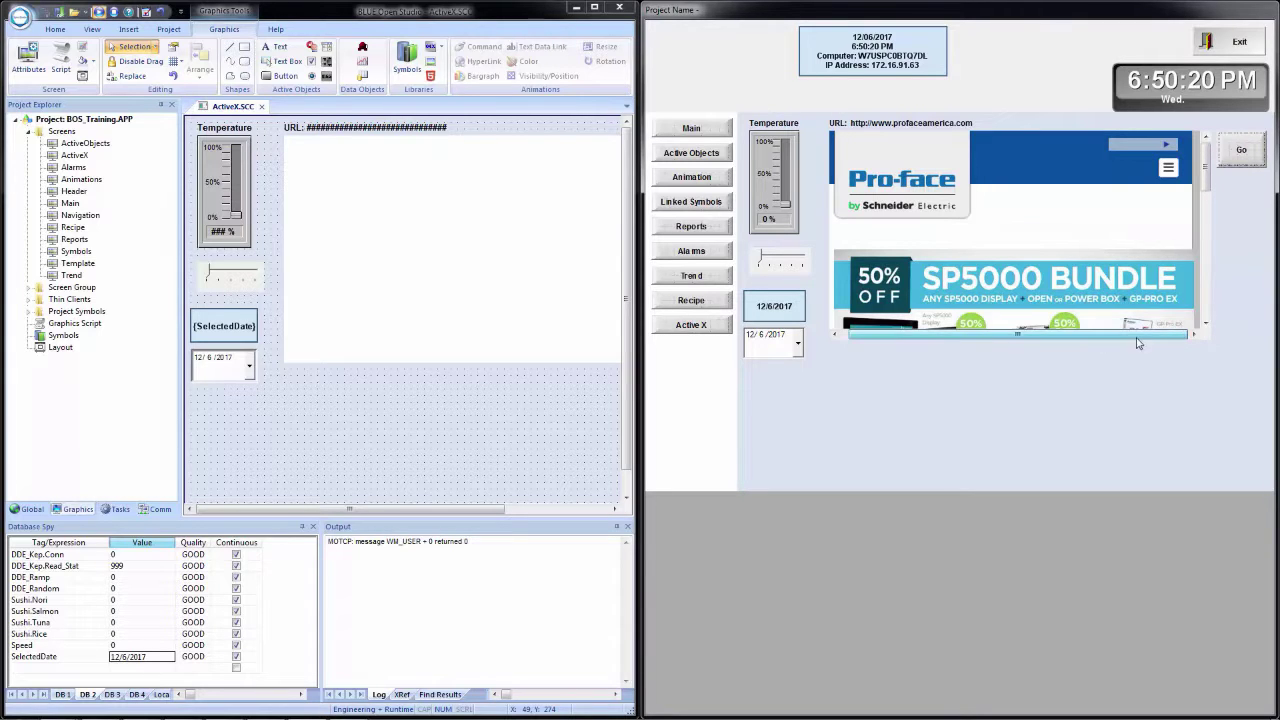
- Open the Pro-face website's navigation menu inside the runtime browser control and close it again
{"action": "left_click_drag", "start_coordinate": [1207, 177], "coordinate": [1201, 145]}
{"action": "left_click", "coordinate": [1166, 170]}
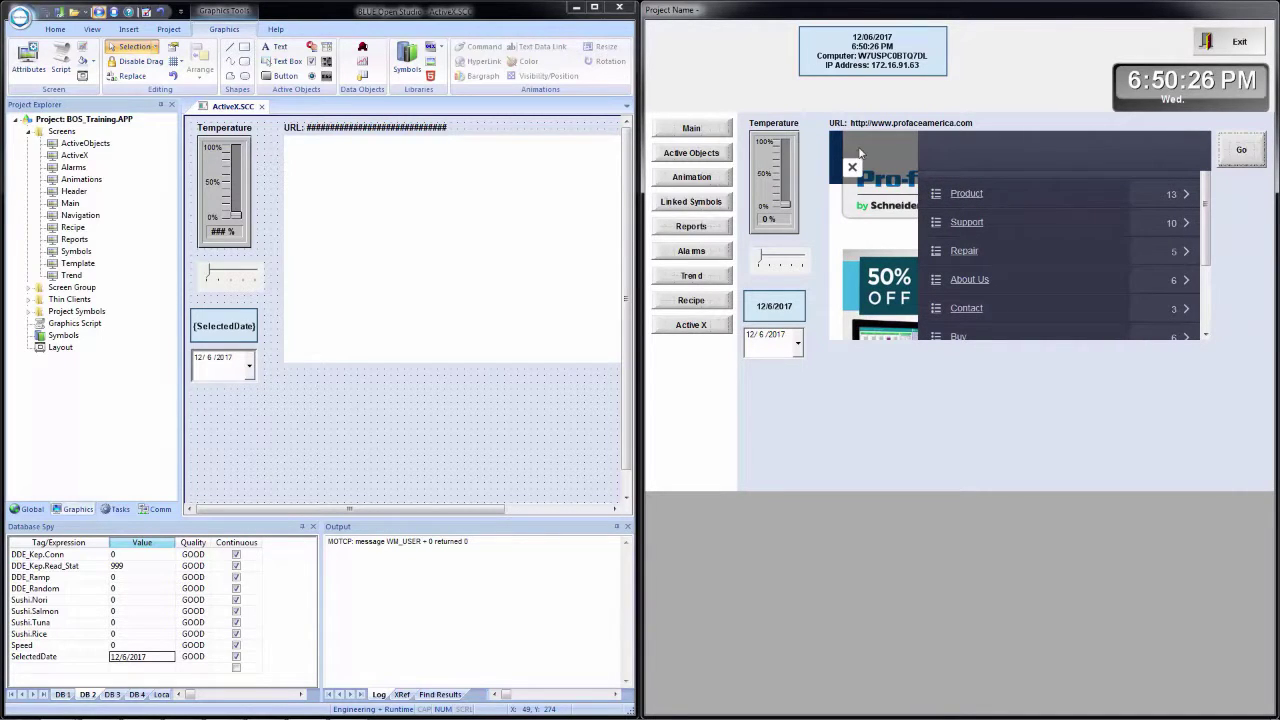
{"action": "left_click", "coordinate": [852, 168]}
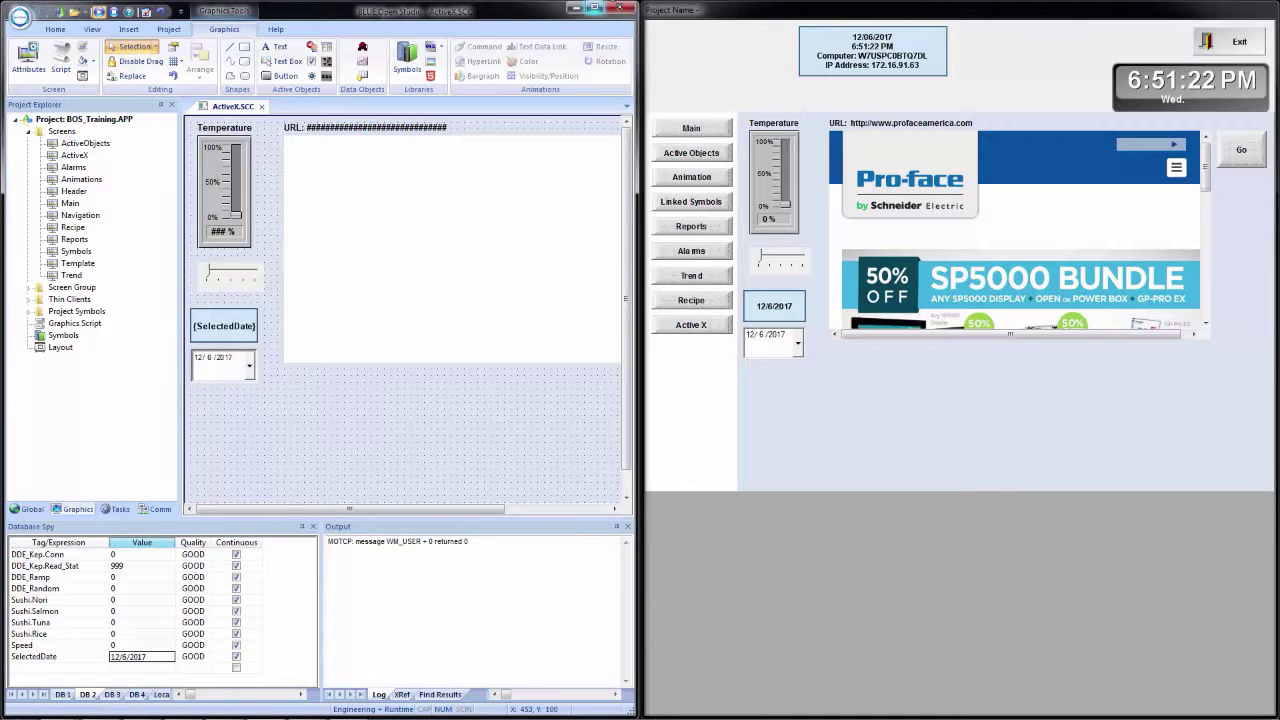
- Maximize the editor, shorten the web browser control, and place a copy about 621 by 311 directly below it
{"action": "left_click", "coordinate": [594, 8]}
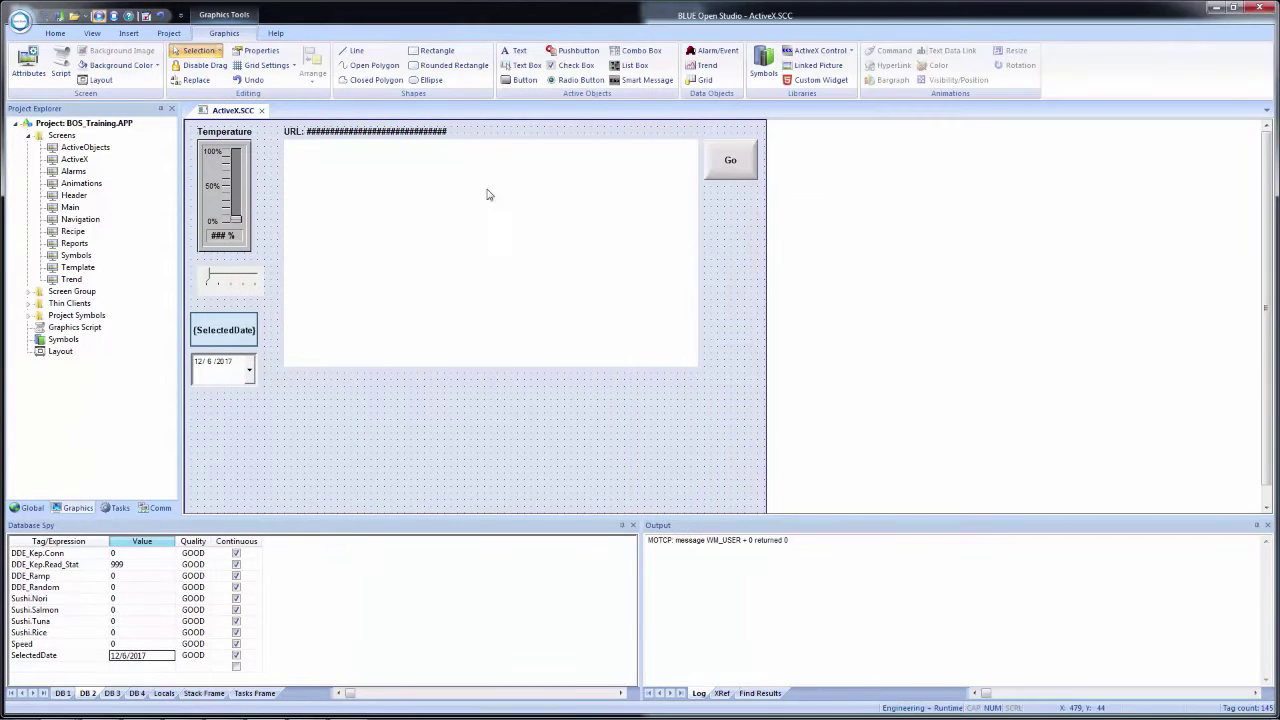
{"action": "scroll", "coordinate": [451, 277], "scroll_direction": "down", "scroll_amount": 1}
{"action": "left_click", "coordinate": [448, 287]}
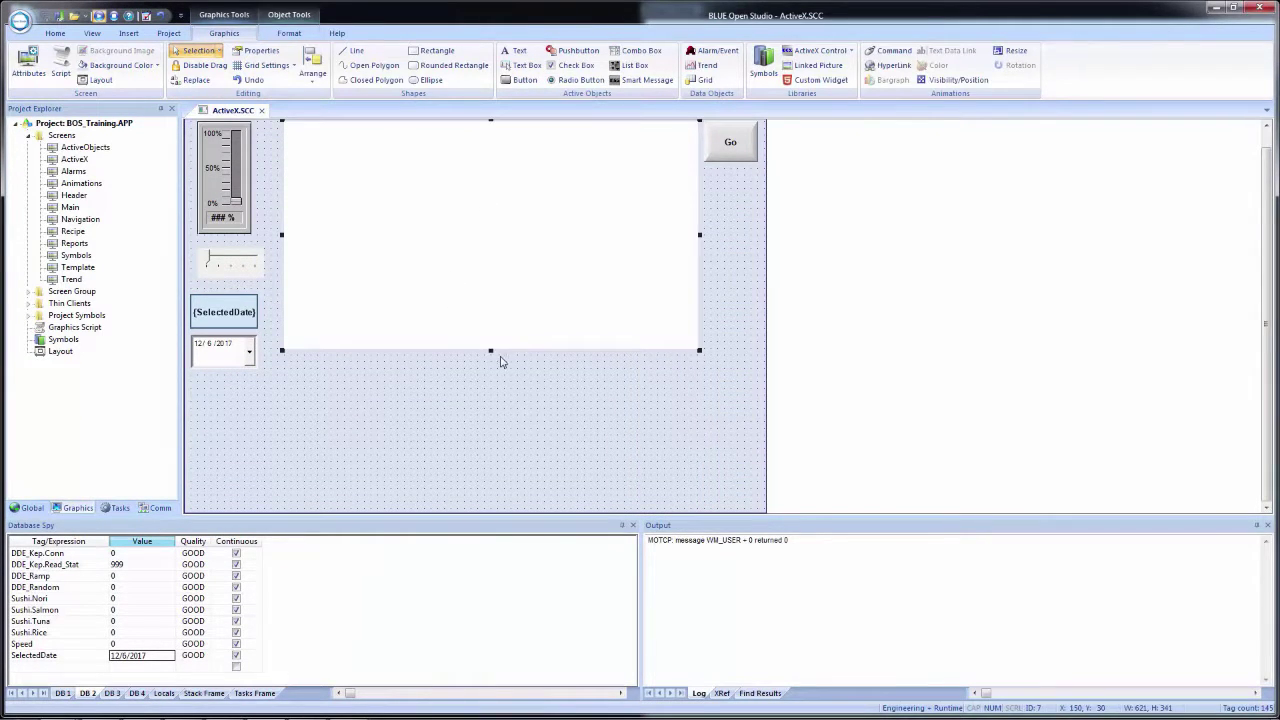
{"action": "left_click_drag", "start_coordinate": [490, 350], "coordinate": [491, 277]}
{"action": "left_click_drag", "start_coordinate": [467, 200], "coordinate": [471, 414]}
{"action": "left_click_drag", "start_coordinate": [491, 340], "coordinate": [513, 291]}
{"action": "left_click", "coordinate": [687, 351]}
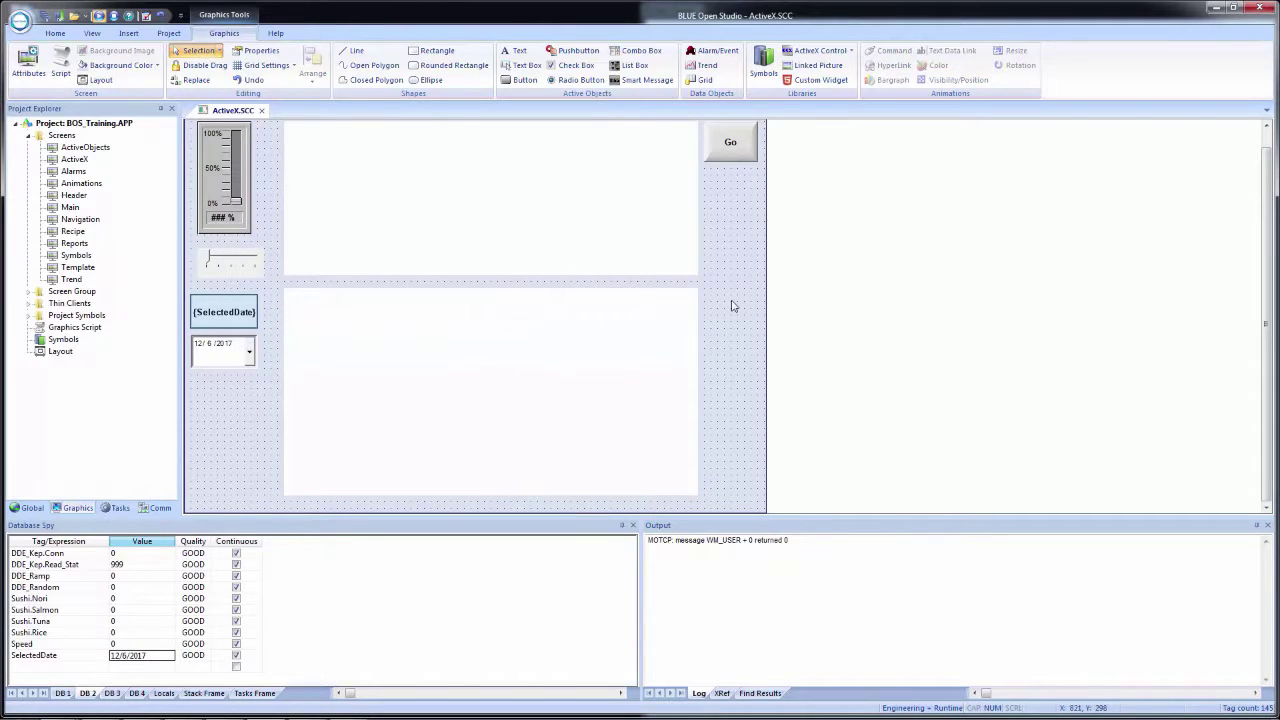
- Clear the URLTag parameter and GoTag trigger from the Navigate method in the lower browser control's configuration
{"action": "double_click", "coordinate": [539, 396]}
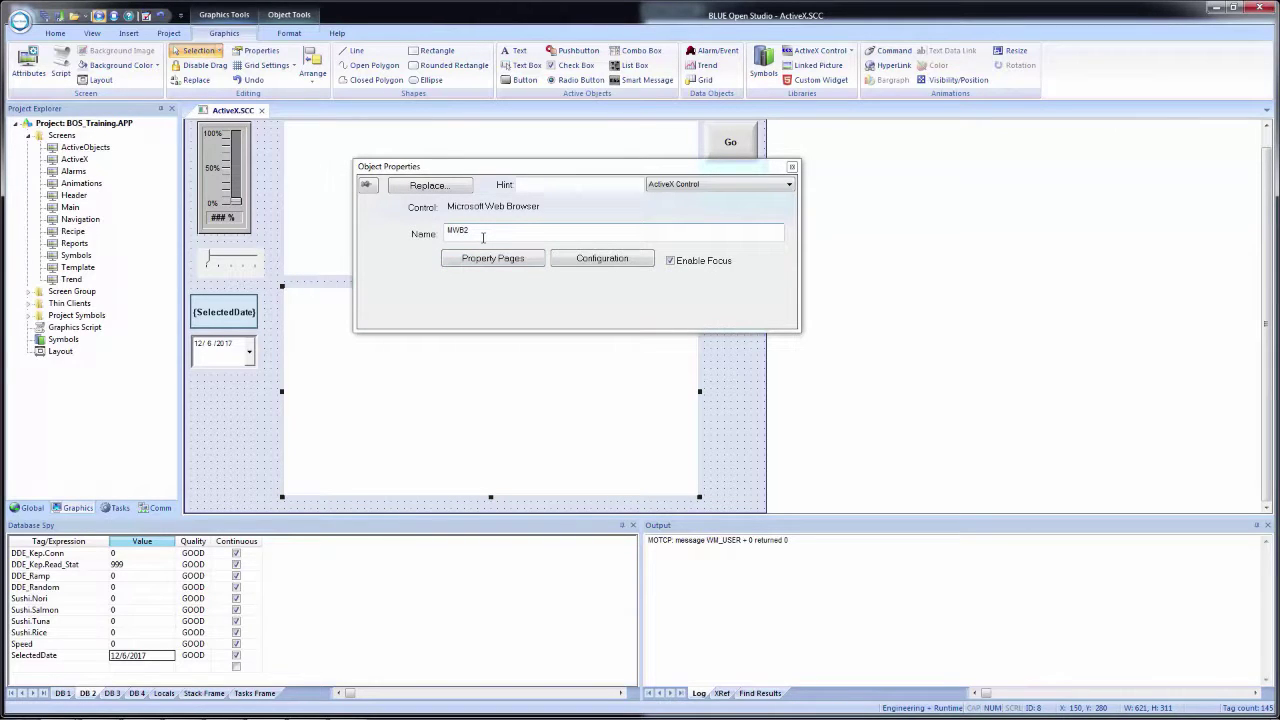
{"action": "left_click", "coordinate": [631, 261]}
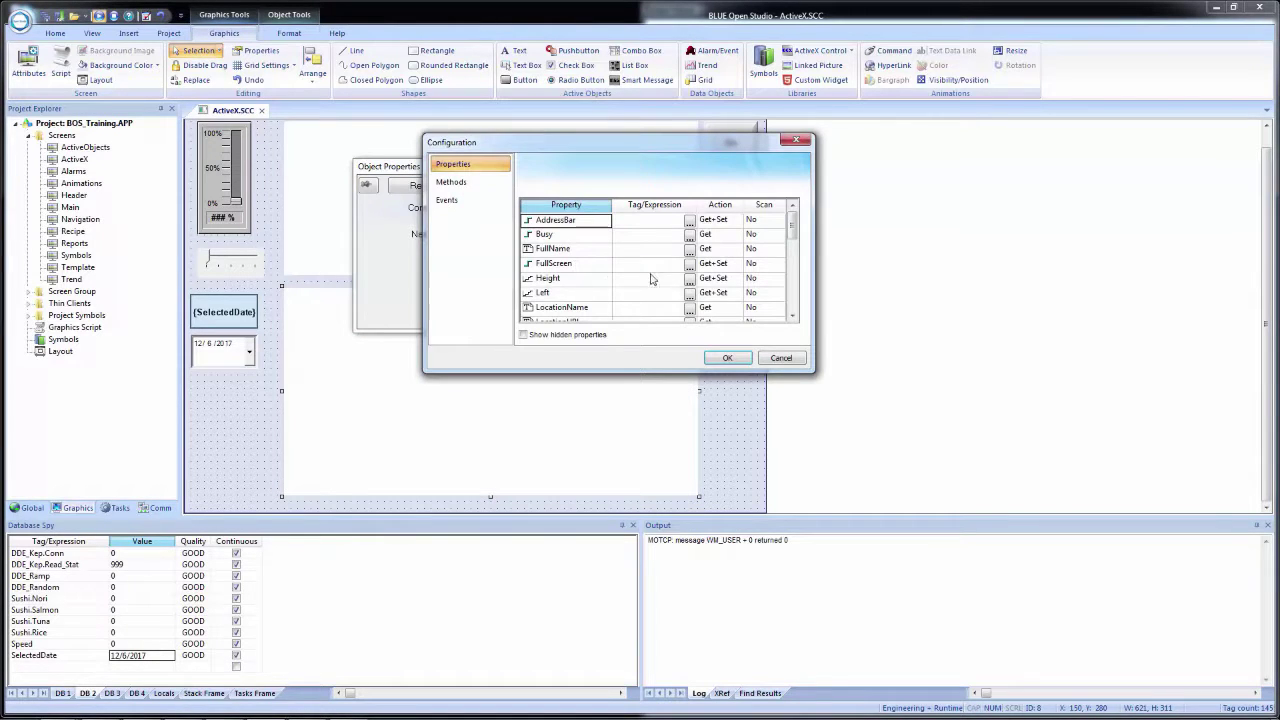
{"action": "left_click", "coordinate": [470, 184]}
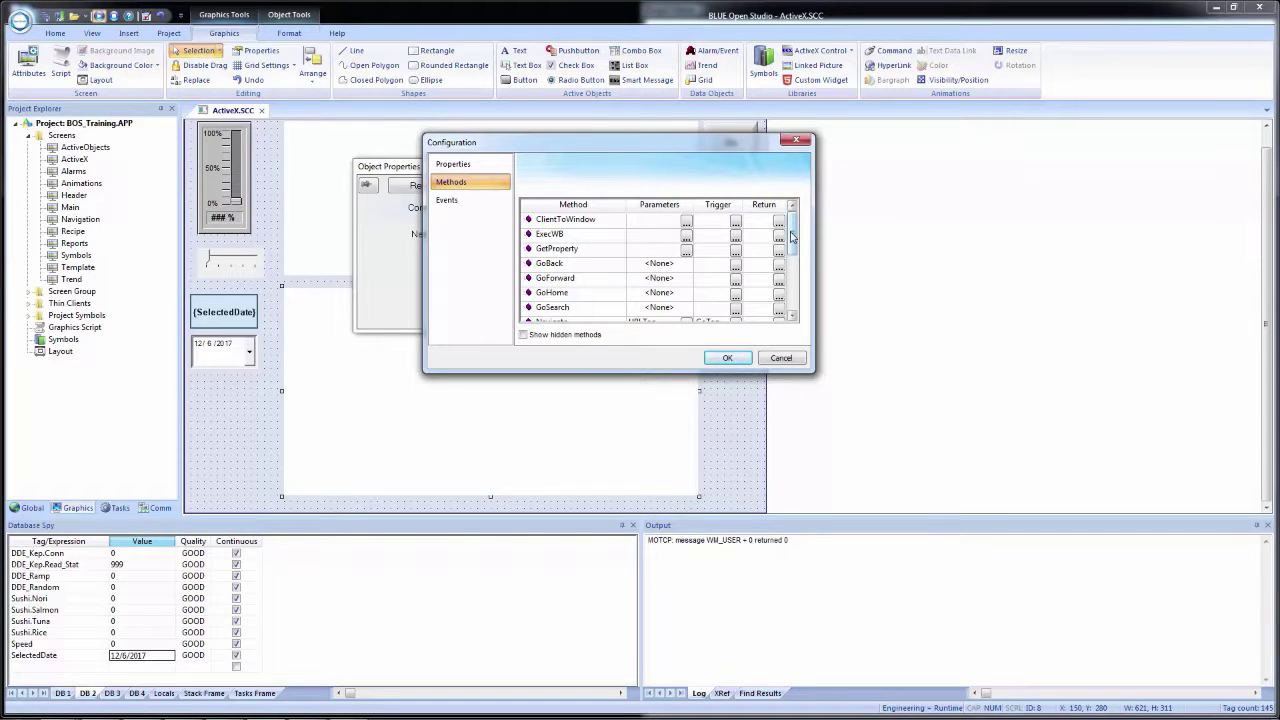
{"action": "left_click_drag", "start_coordinate": [791, 236], "coordinate": [791, 257]}
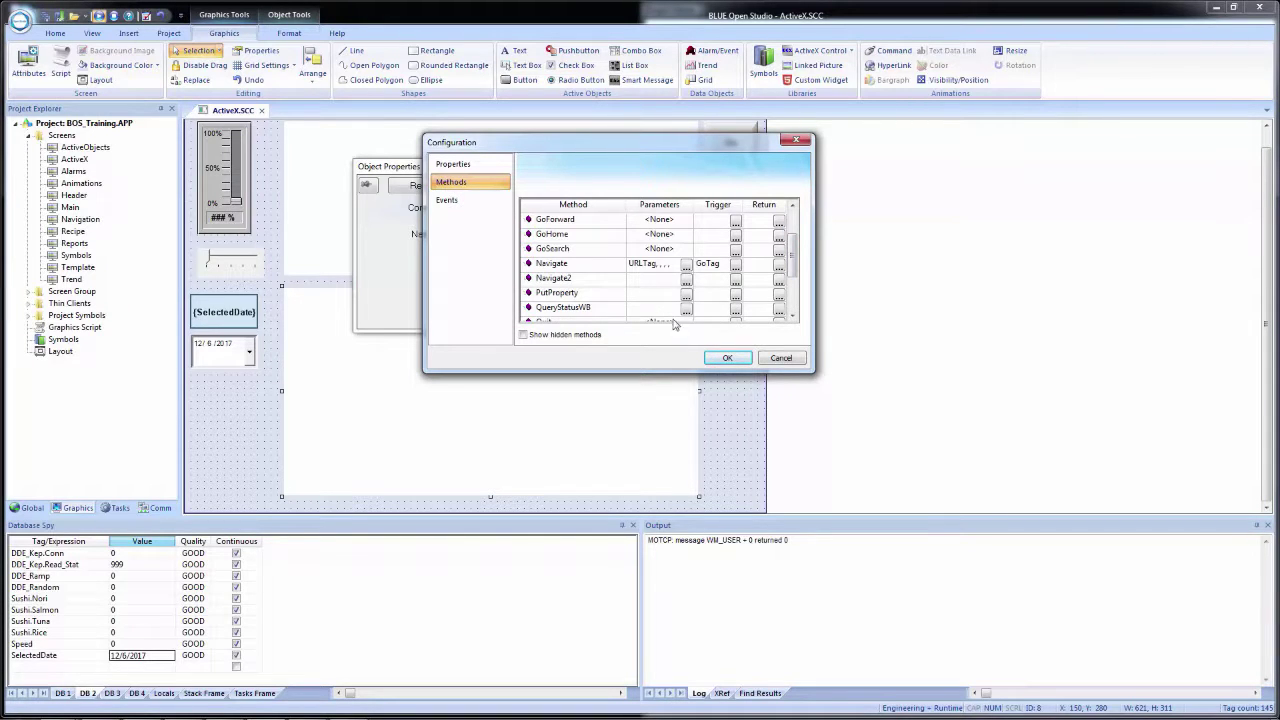
{"action": "left_click", "coordinate": [646, 269]}
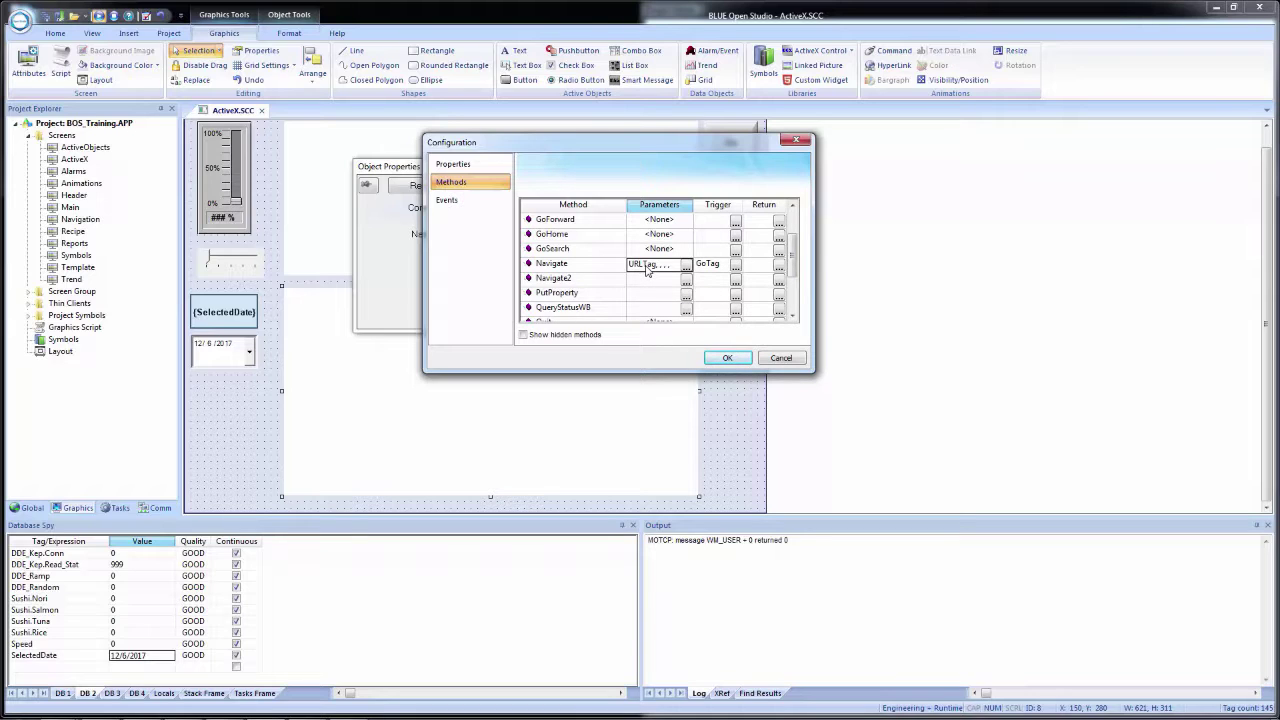
{"action": "left_click", "coordinate": [646, 269]}
{"action": "key", "text": "BackSpace"}
{"action": "key", "text": "BackSpace"}
{"action": "key", "text": "BackSpace"}
{"action": "key", "text": "BackSpace"}
{"action": "key", "text": "BackSpace"}
{"action": "key", "text": "BackSpace"}
{"action": "key", "text": "BackSpace"}
{"action": "key", "text": "BackSpace"}
{"action": "key", "text": "BackSpace"}
{"action": "key", "text": "BackSpace"}
{"action": "key", "text": "BackSpace"}
{"action": "key", "text": "BackSpace"}
{"action": "key", "text": "BackSpace"}
{"action": "left_click", "coordinate": [712, 266]}
{"action": "key", "text": "BackSpace"}
{"action": "key", "text": "BackSpace"}
{"action": "key", "text": "BackSpace"}
{"action": "key", "text": "BackSpace"}
{"action": "key", "text": "BackSpace"}
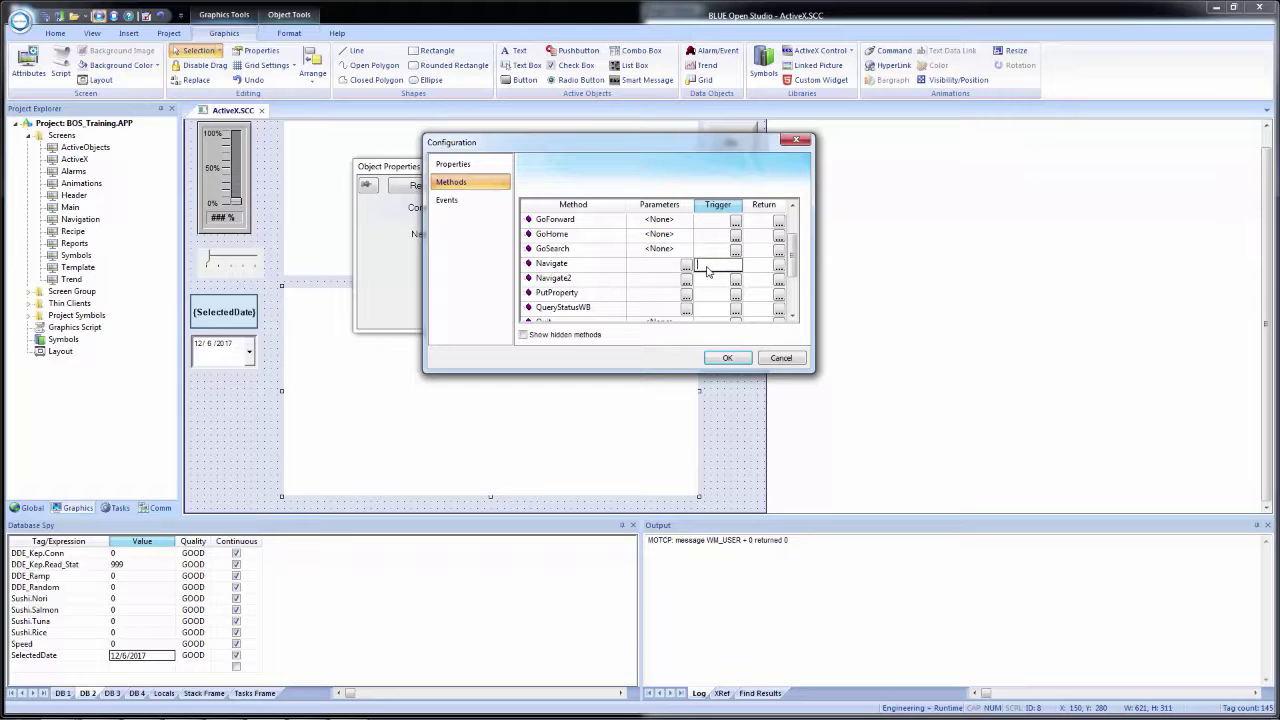
{"action": "left_click", "coordinate": [655, 272]}
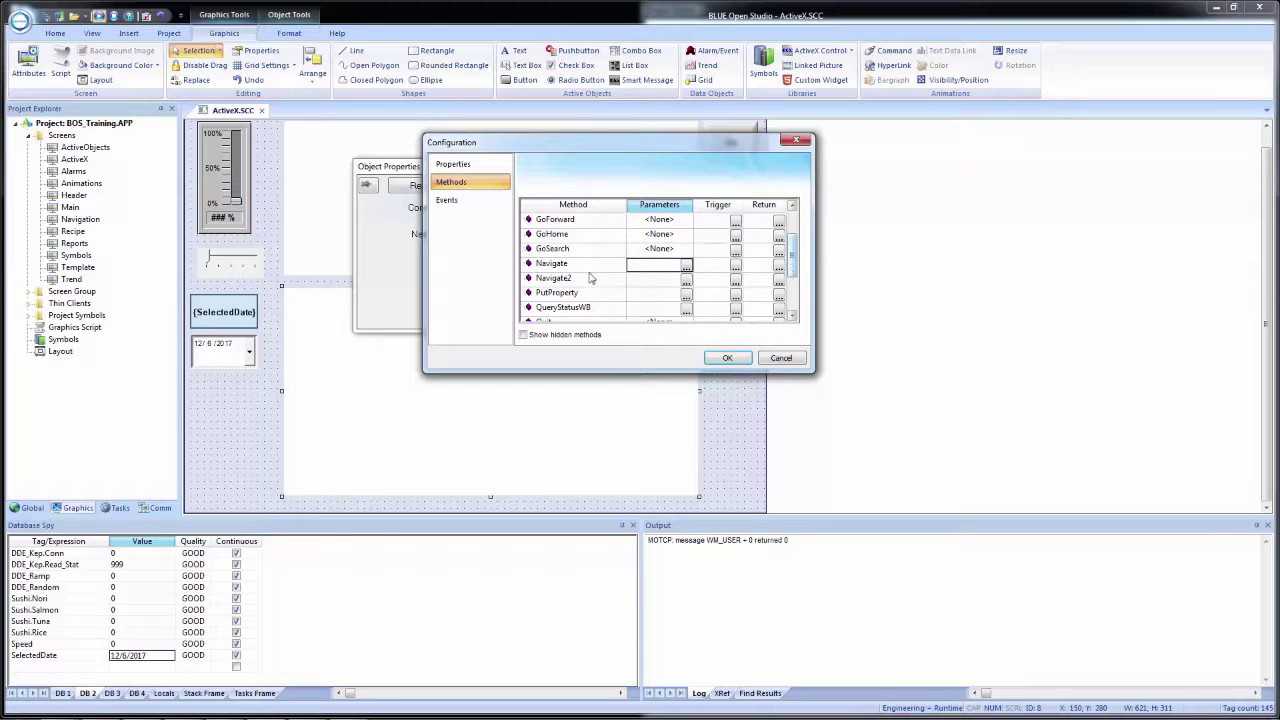
{"action": "left_click", "coordinate": [727, 358]}
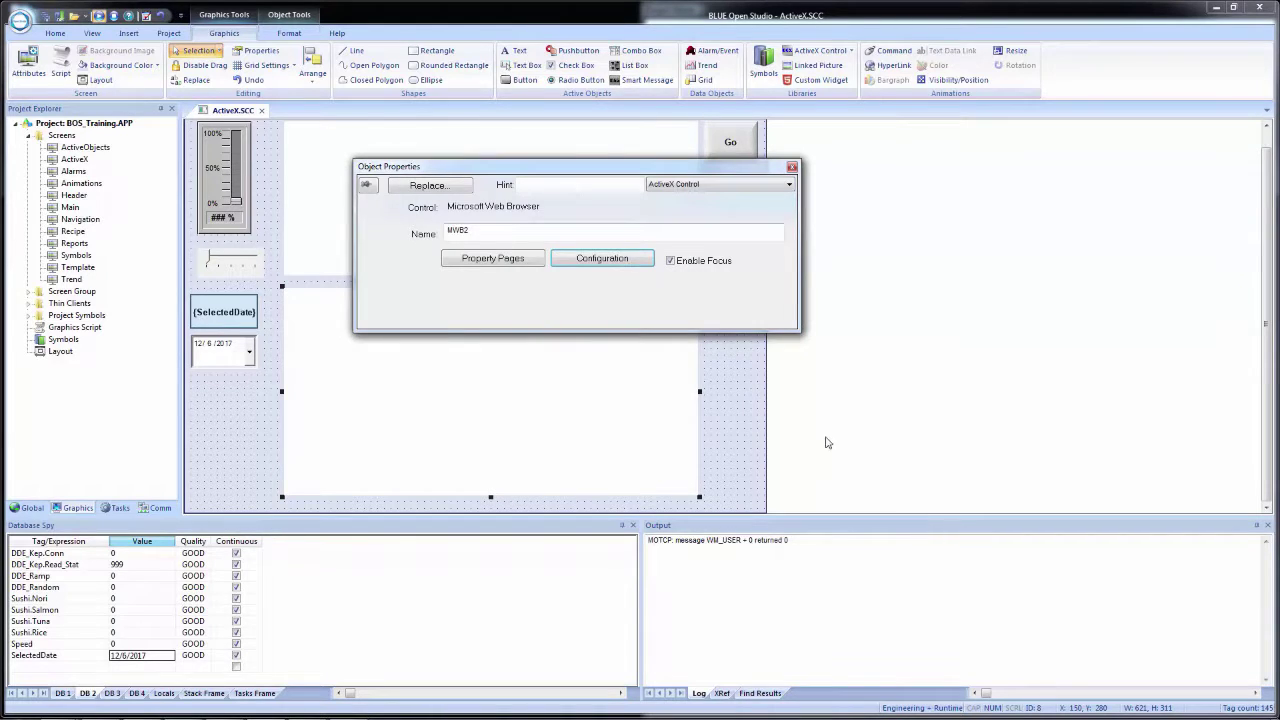
{"action": "left_click", "coordinate": [741, 428]}
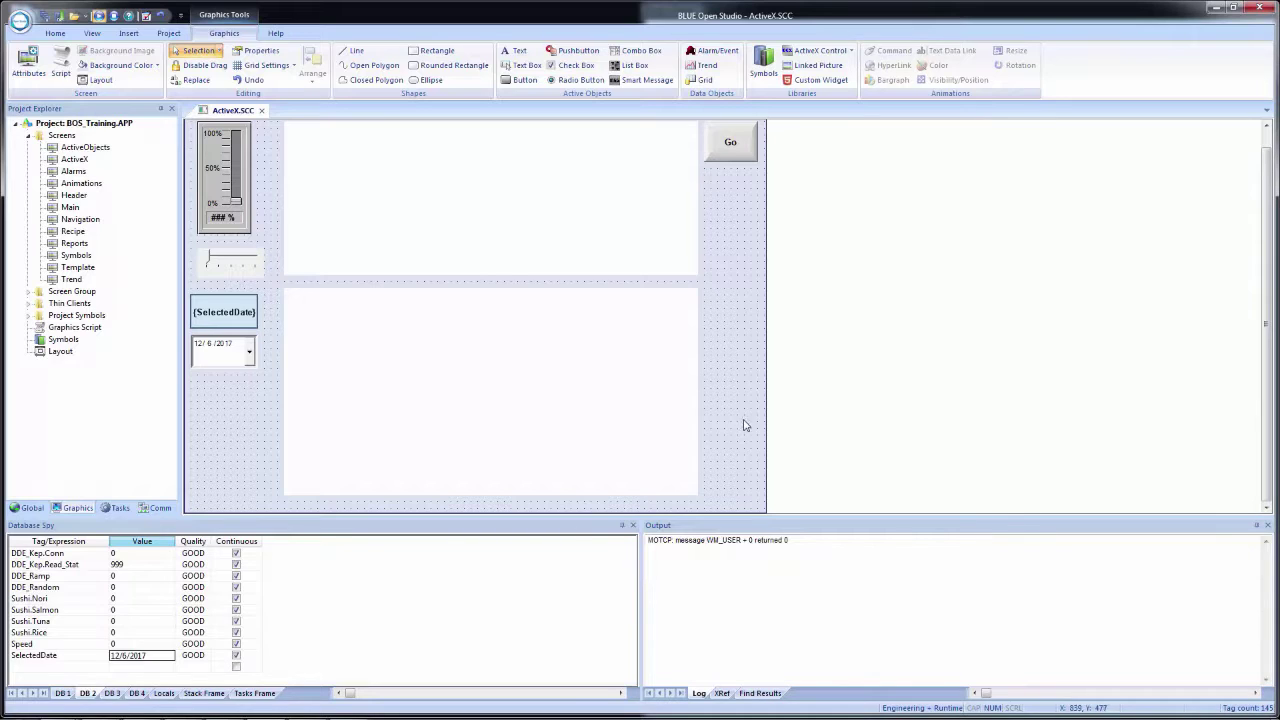
- Duplicate the Go button and place the copy beside the upper right corner of the lower browser control
{"action": "left_click", "coordinate": [735, 146]}
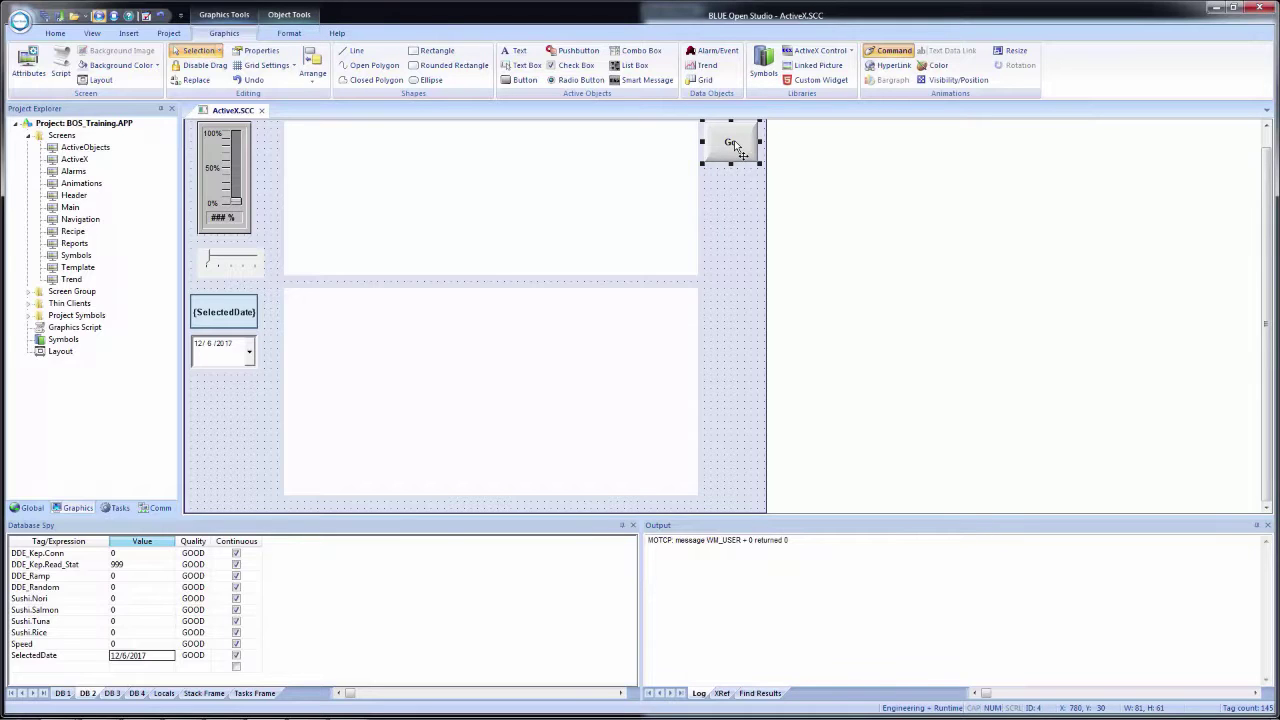
{"action": "left_click_drag", "start_coordinate": [735, 146], "coordinate": [736, 312]}
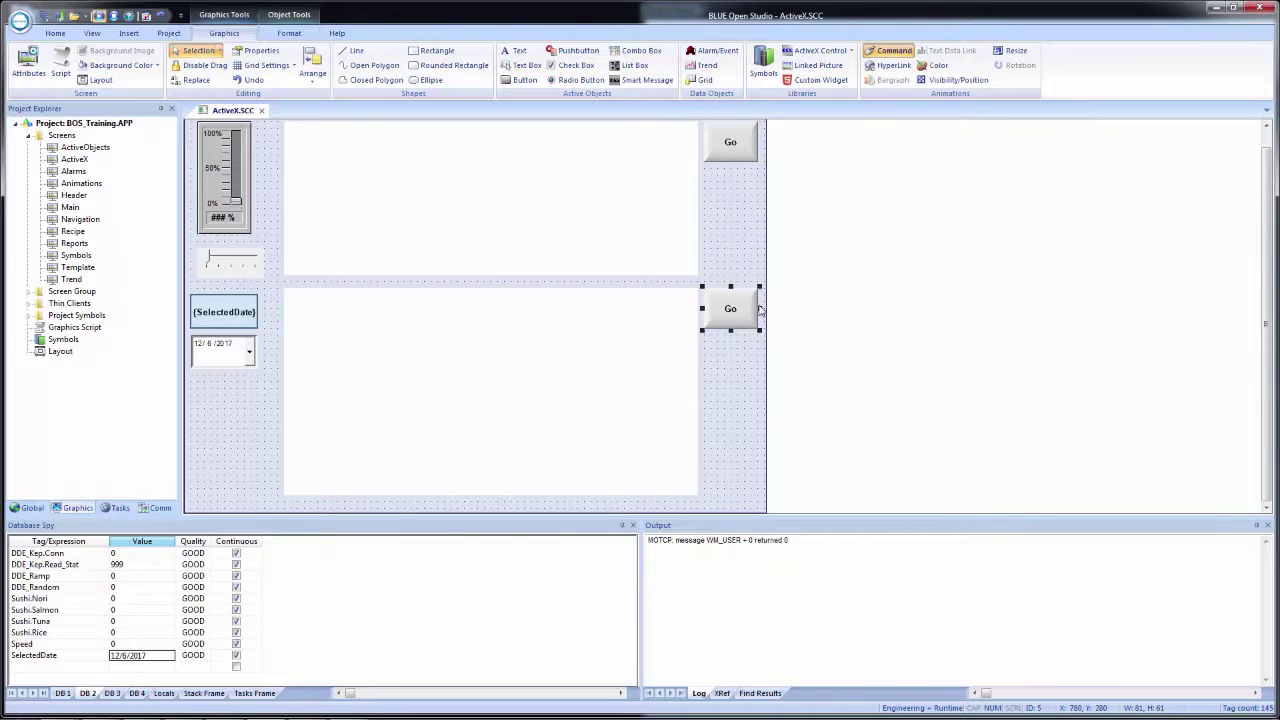
{"action": "left_click", "coordinate": [737, 311]}
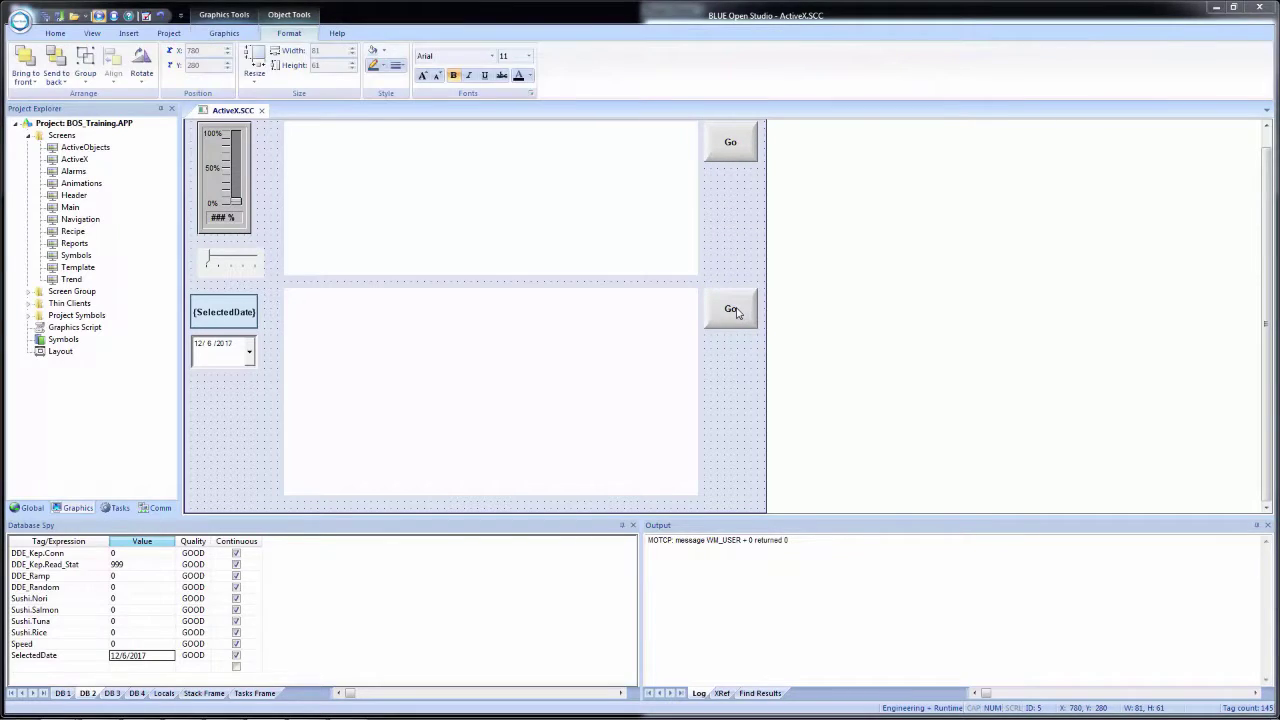
- Change the copied button's caption to Website
{"action": "double_click", "coordinate": [736, 311]}
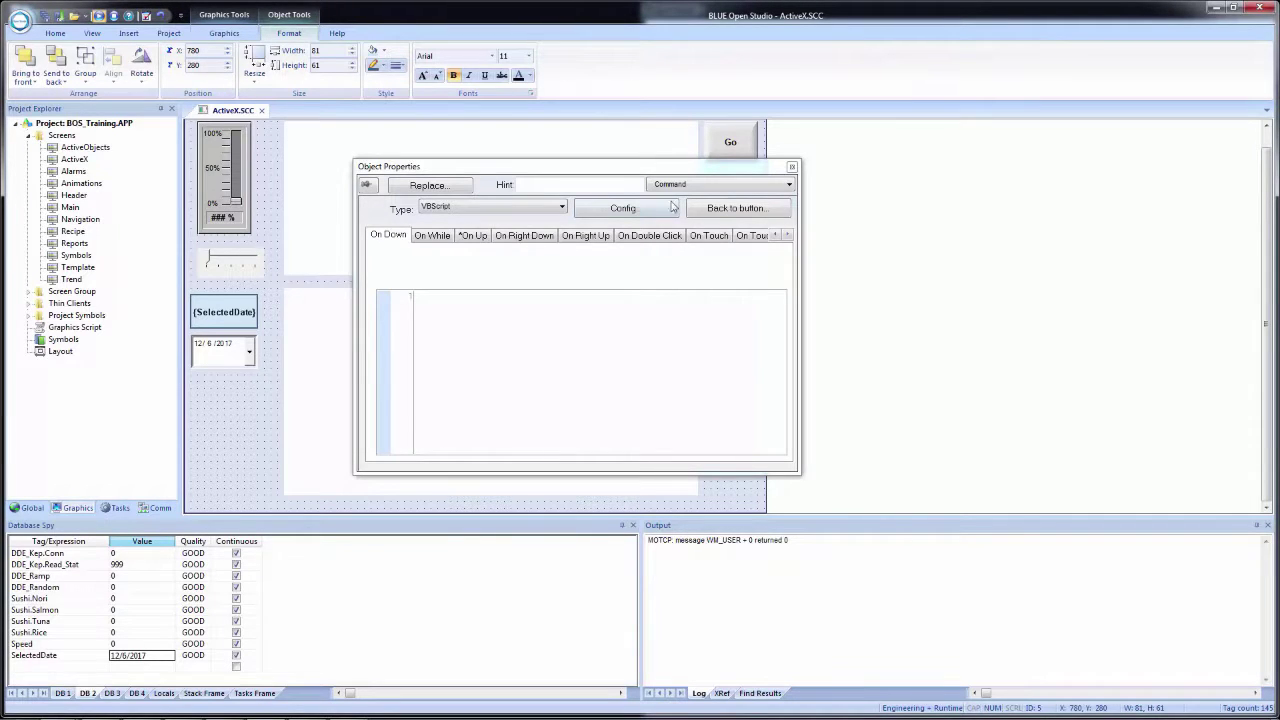
{"action": "left_click", "coordinate": [734, 208]}
{"action": "double_click", "coordinate": [368, 221]}
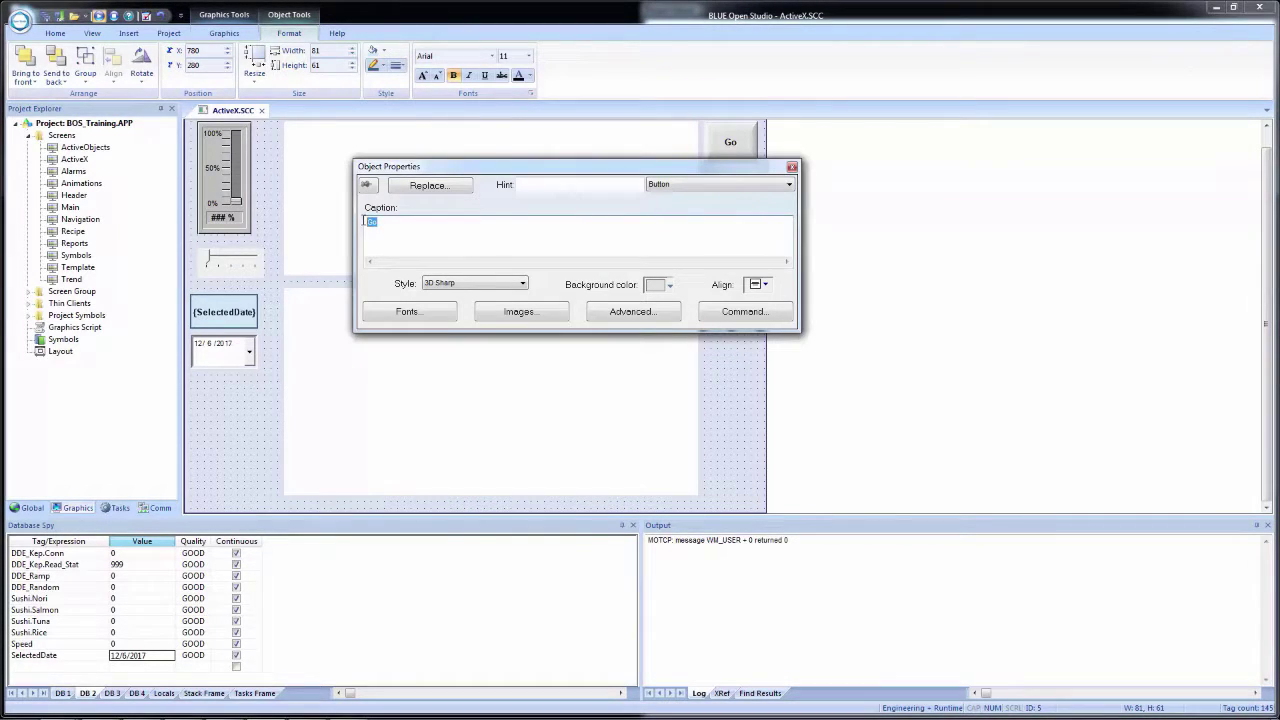
{"action": "type", "text": "Website"}
- Switch the copied button's On Up command from toggling a tag to VBScript
{"action": "left_click", "coordinate": [743, 312]}
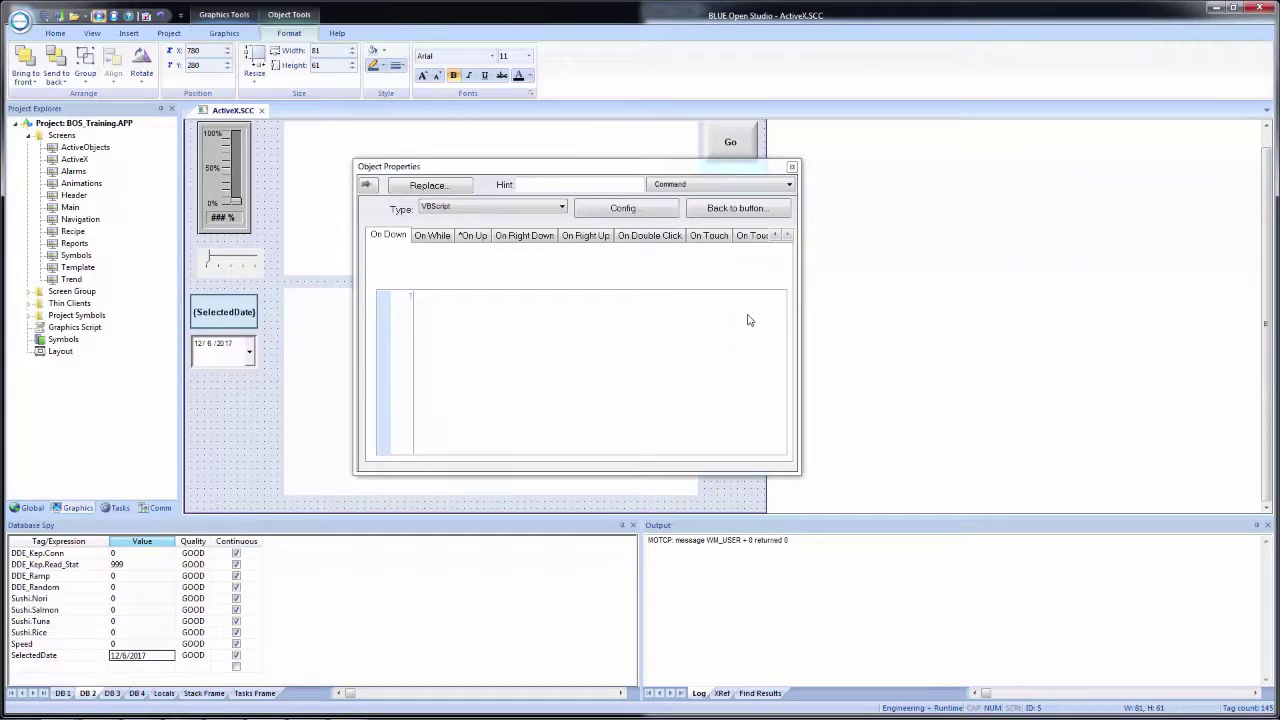
{"action": "left_click", "coordinate": [468, 241]}
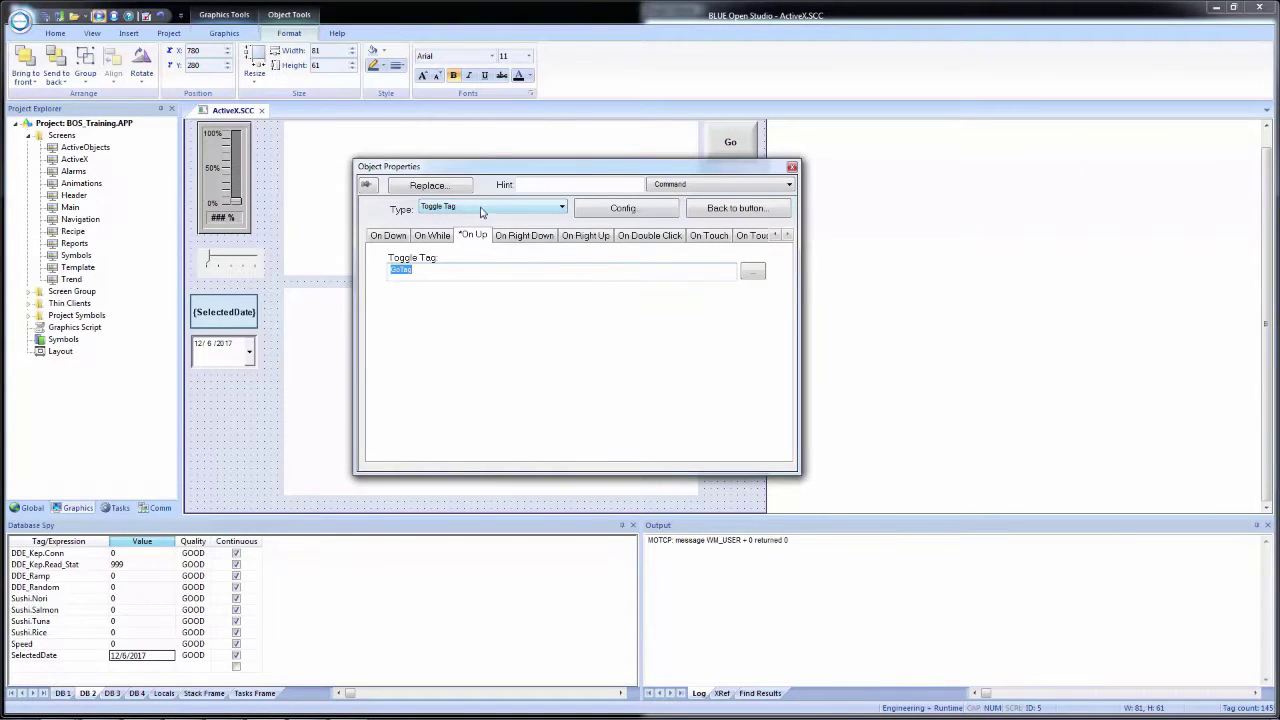
{"action": "left_click", "coordinate": [484, 208]}
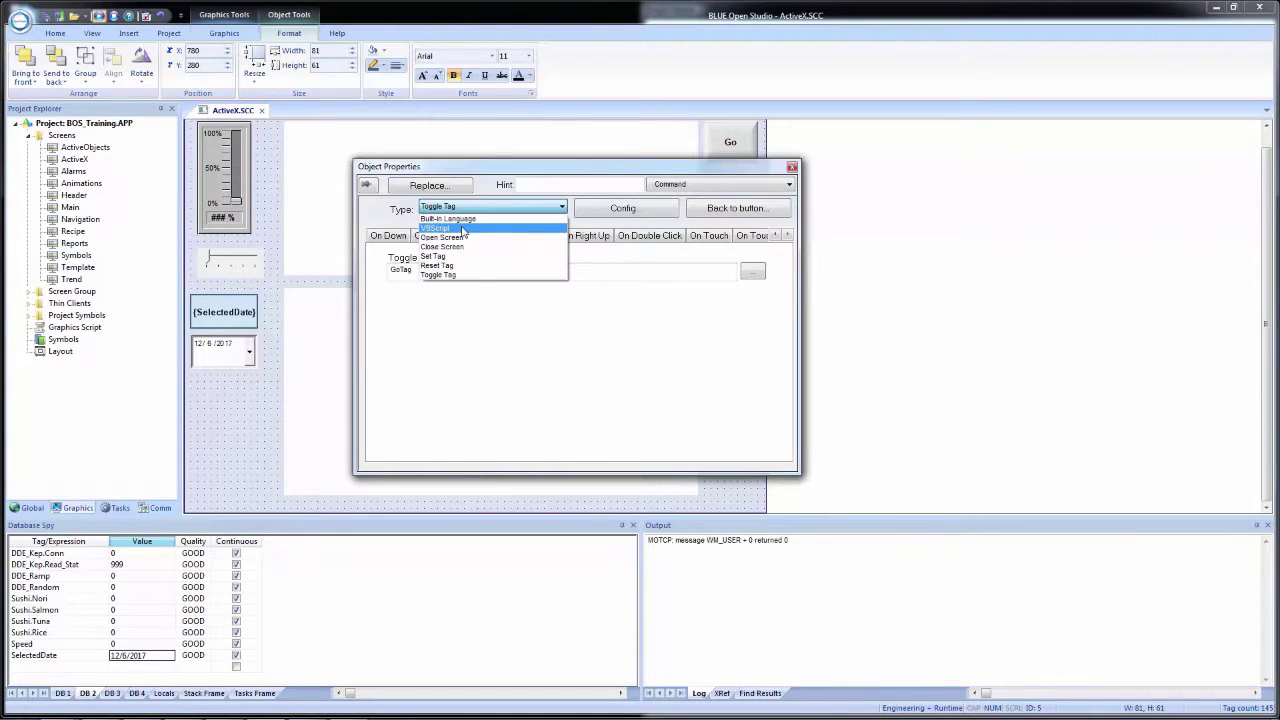
{"action": "left_click", "coordinate": [463, 229]}
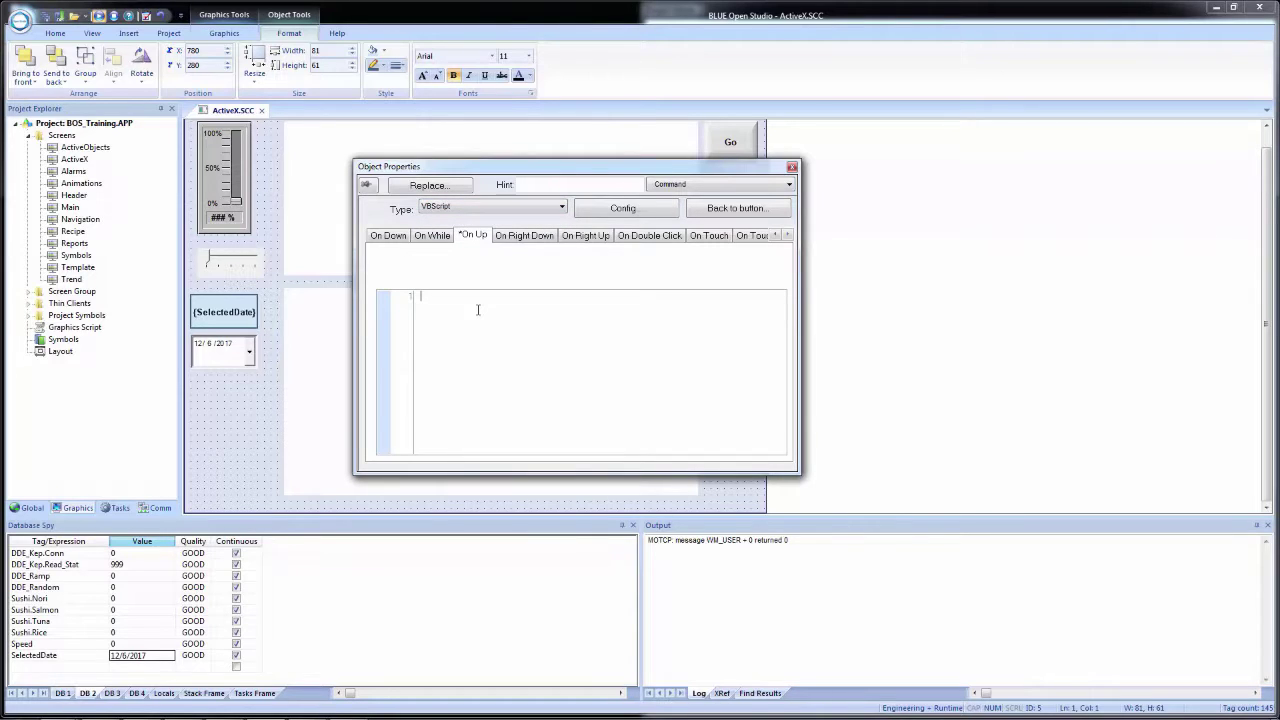
{"action": "type", "text": "MWB2."}
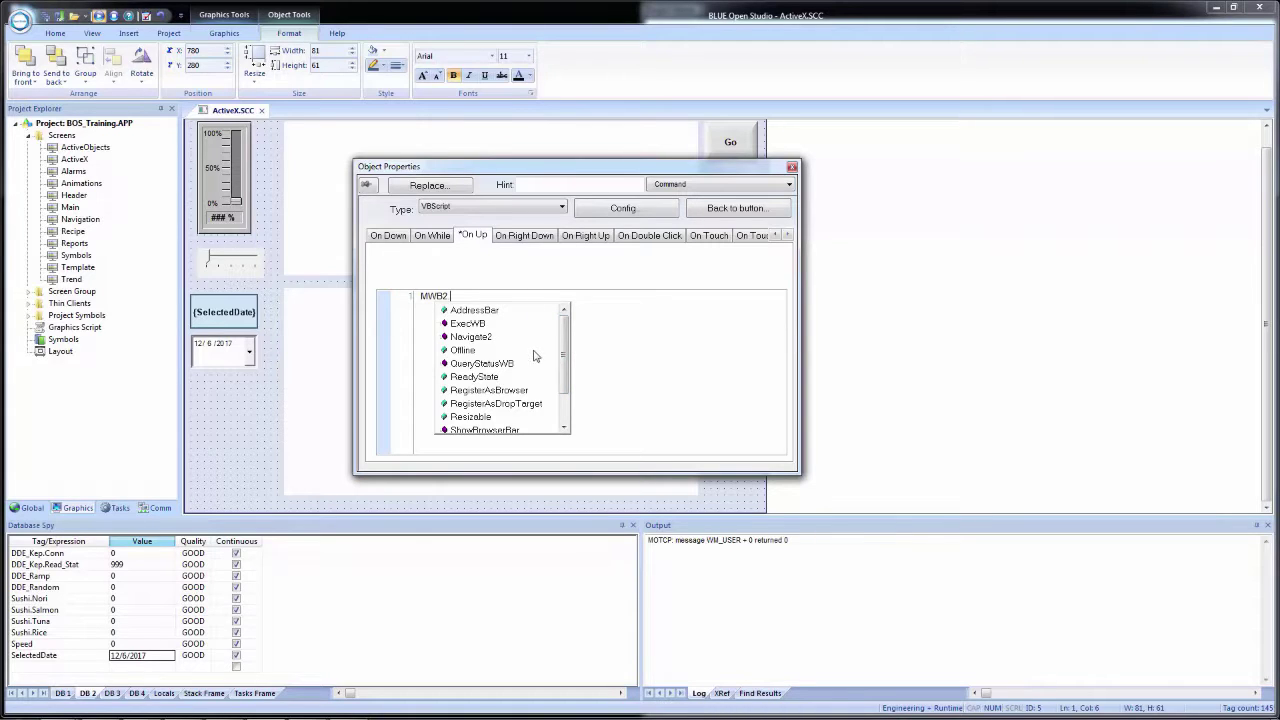
{"action": "double_click", "coordinate": [475, 337]}
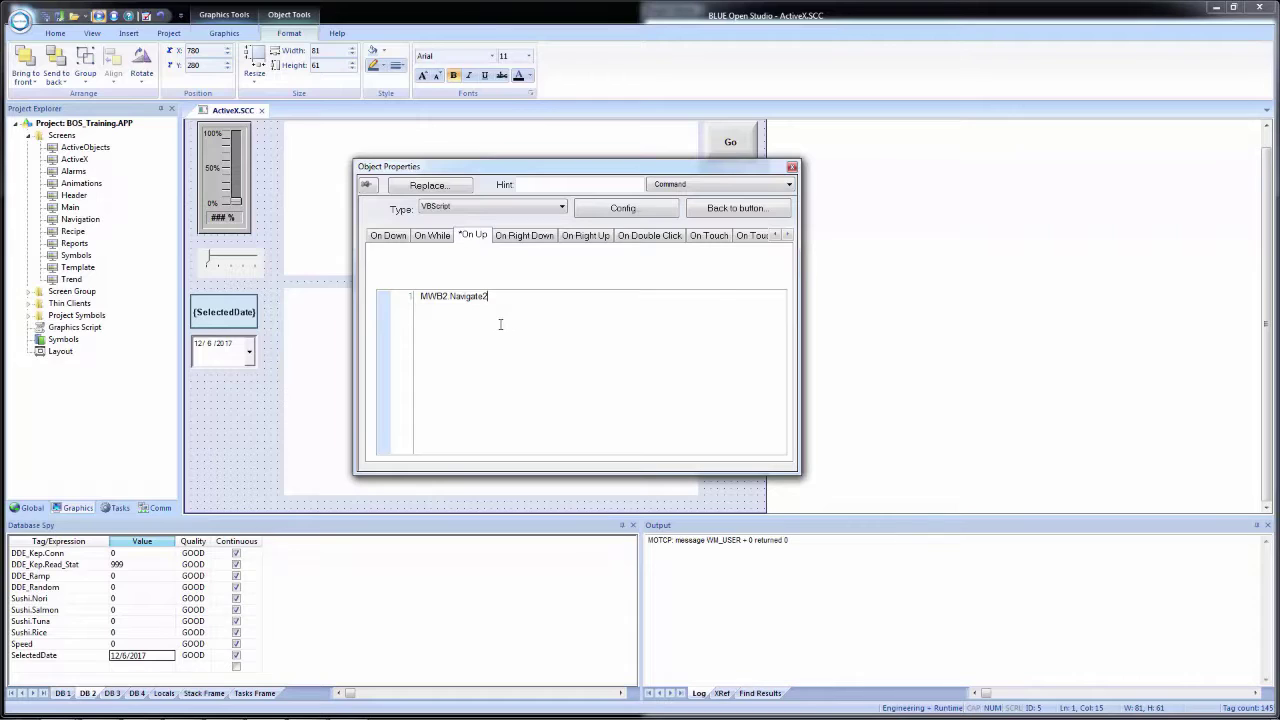
{"action": "type", "text": "("}
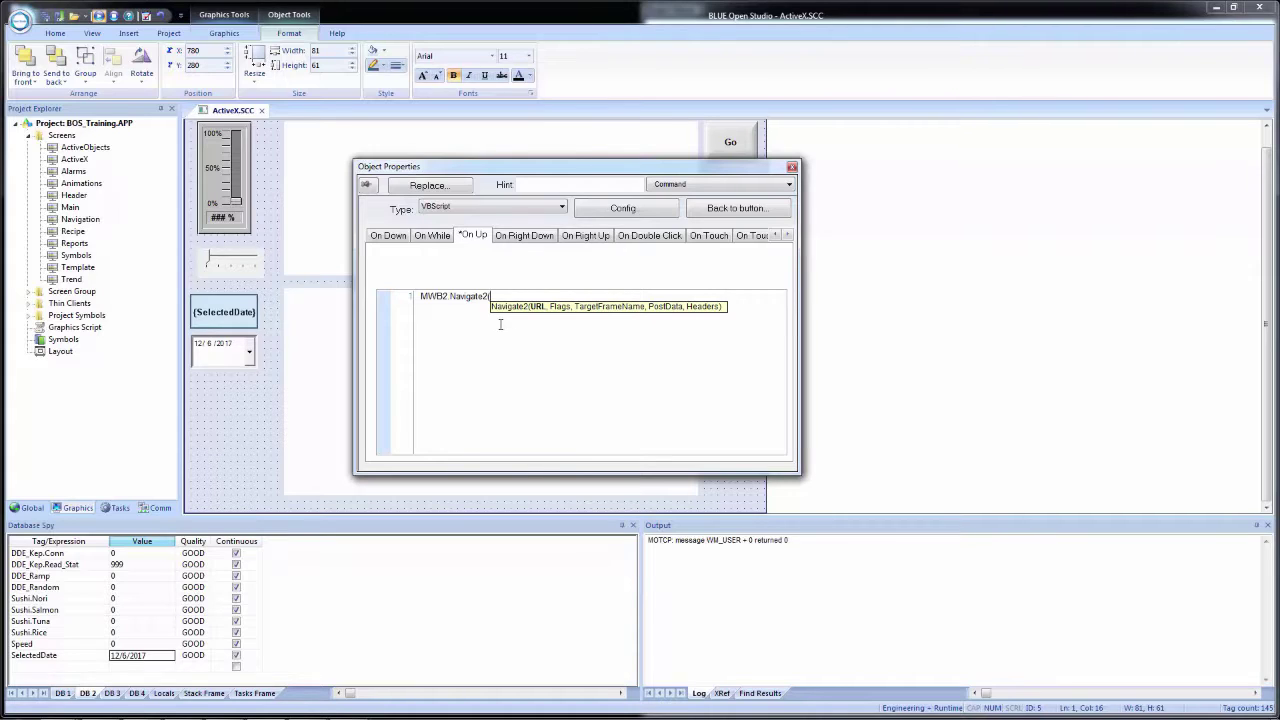
{"action": "type", "text": "\"\""}
{"action": "type", "text": "www."}
{"action": "type", "text": "proface"}
{"action": "type", "text": "america.com\""}
{"action": "type", "text": ")"}
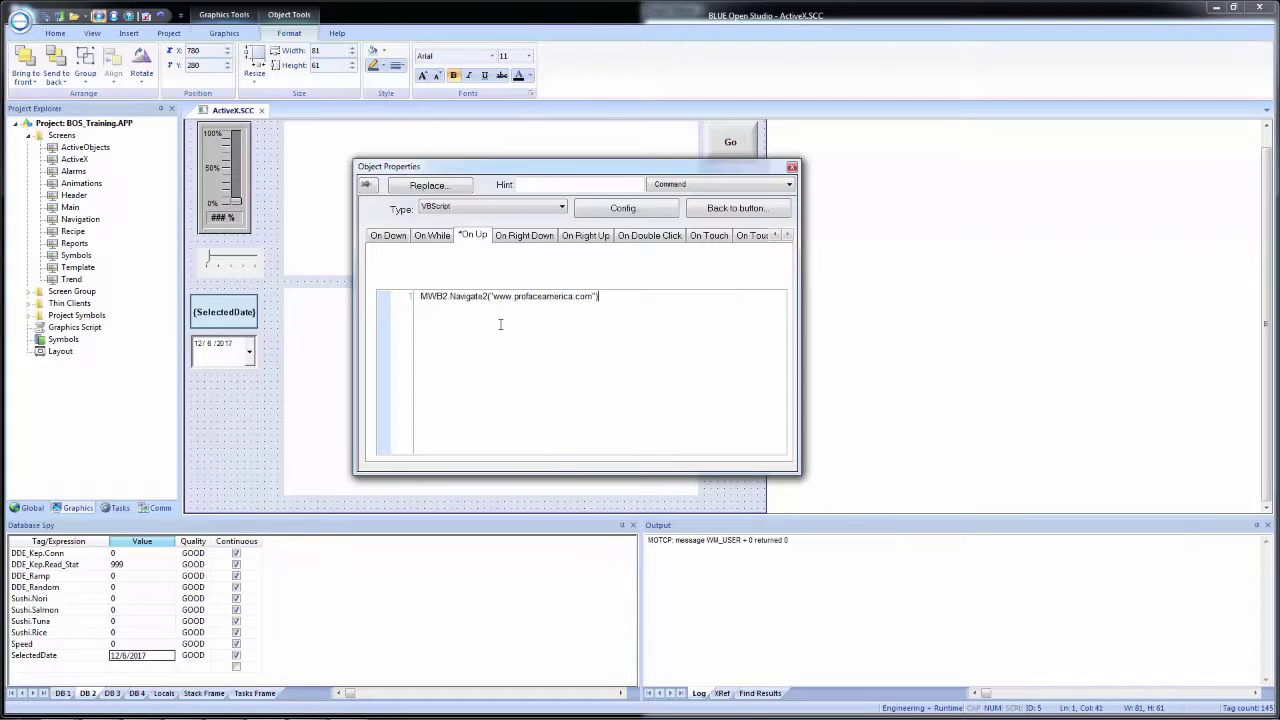
{"action": "right_click", "coordinate": [579, 352]}
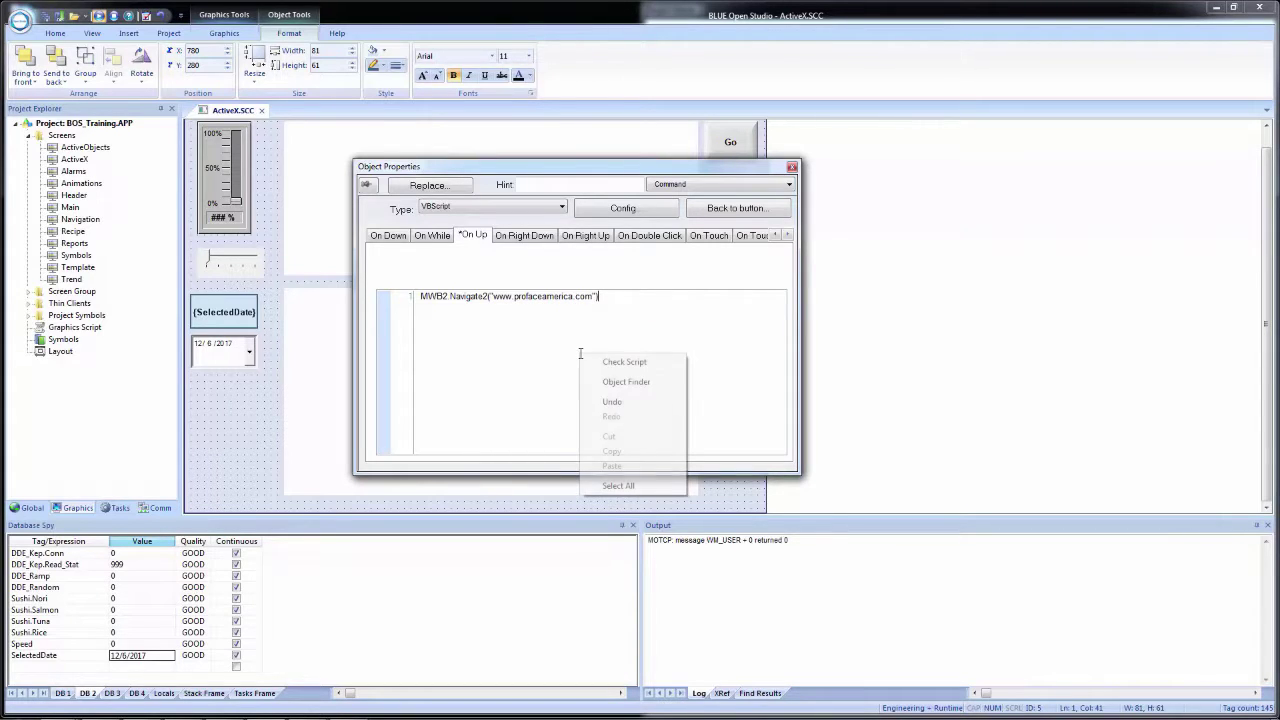
{"action": "left_click", "coordinate": [630, 370]}
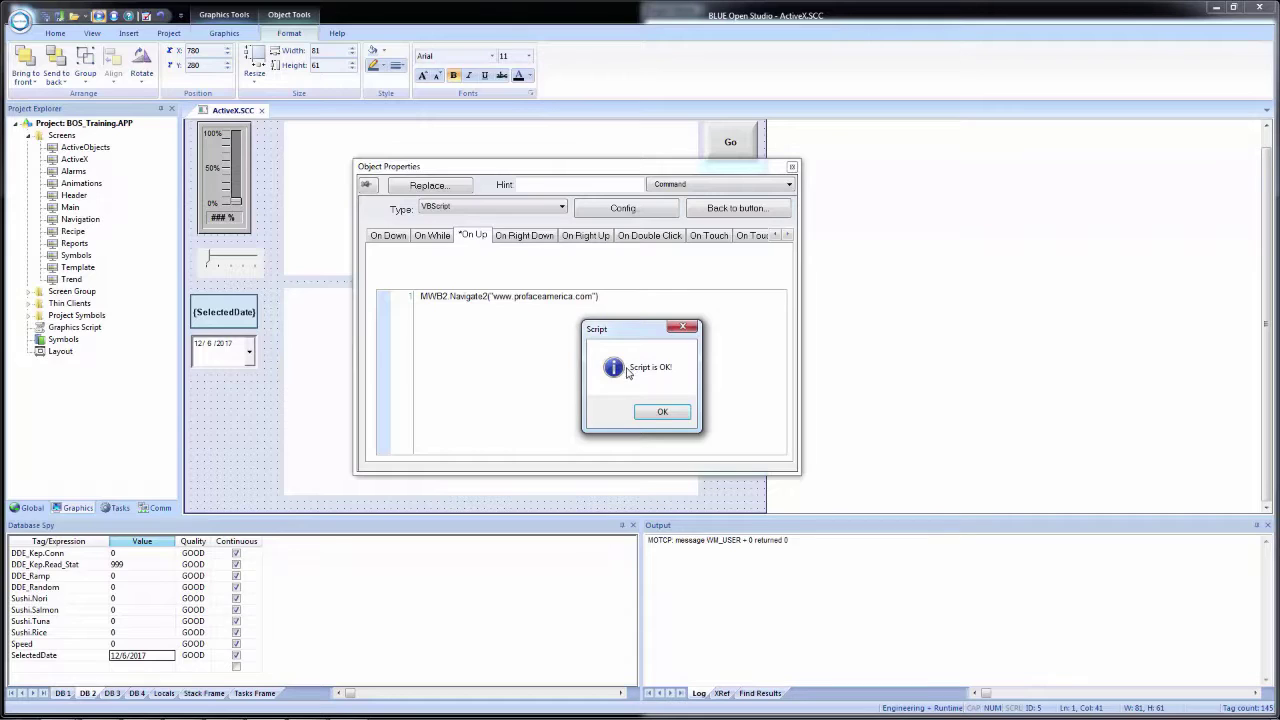
{"action": "left_click", "coordinate": [655, 413]}
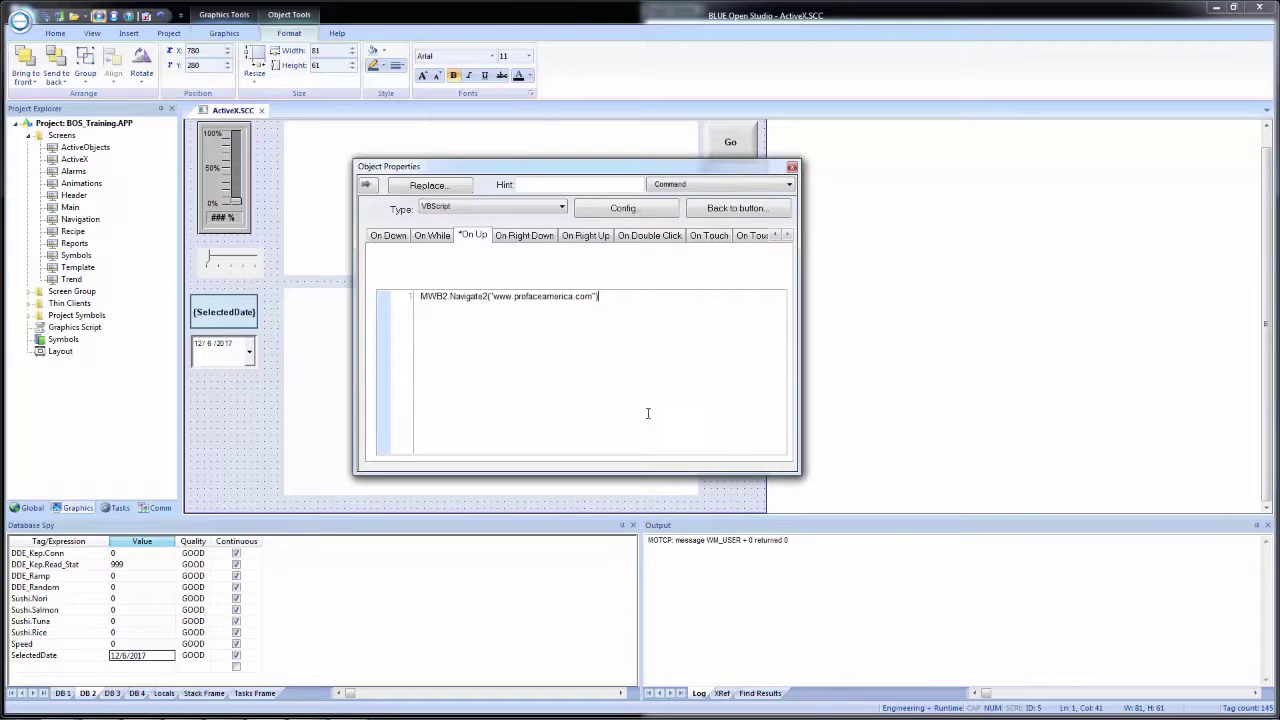
- Save the ActiveX screen and test the Website button in the running project alongside the editor
{"action": "left_click", "coordinate": [730, 497]}
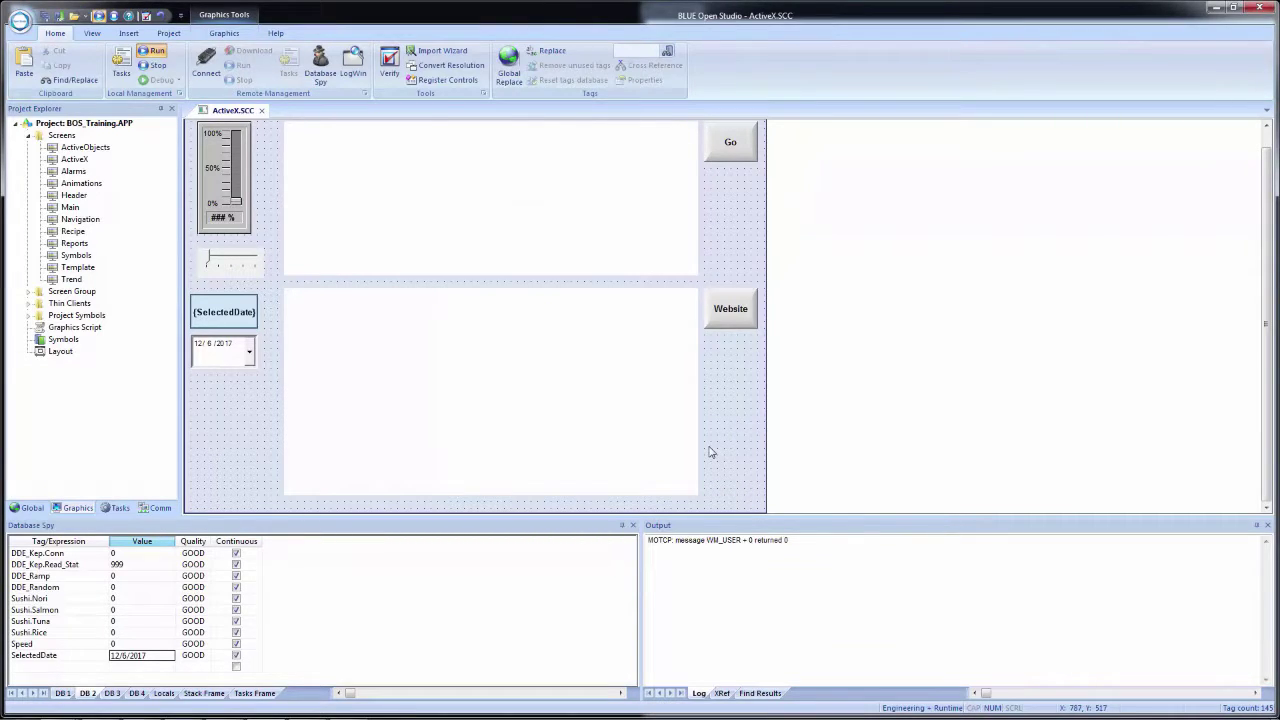
{"action": "key", "text": "super+Left"}
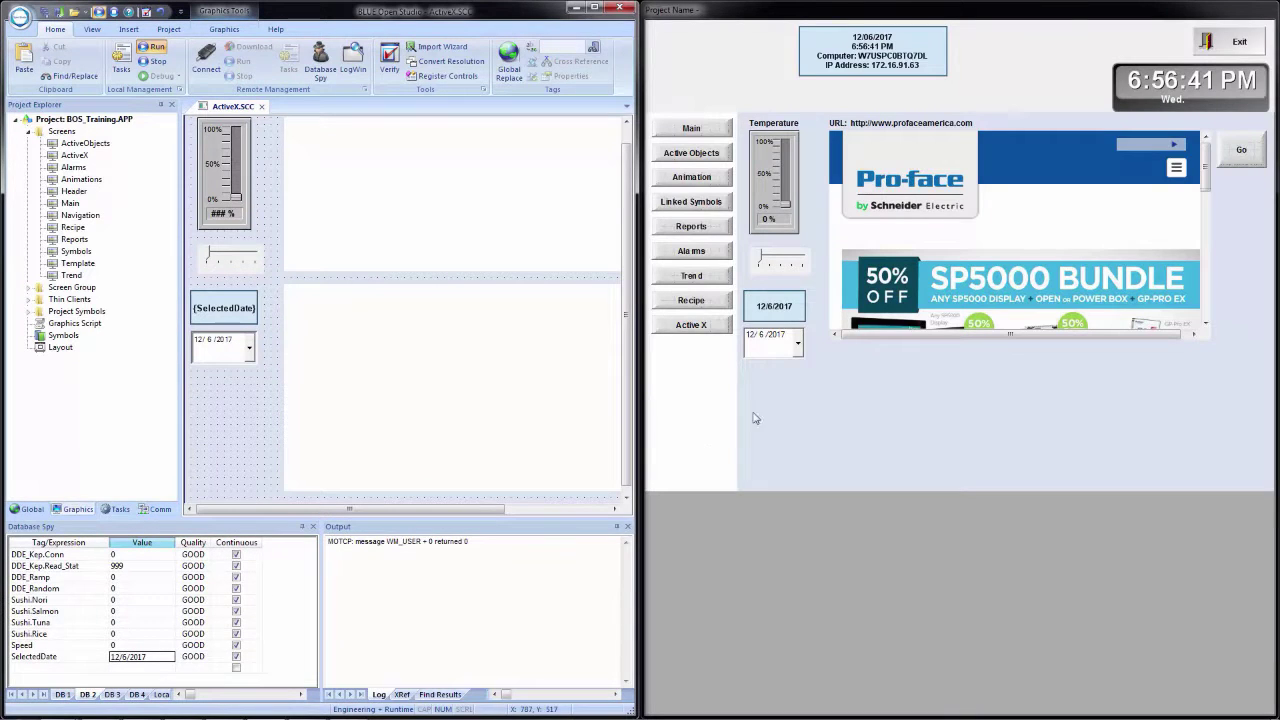
{"action": "left_click", "coordinate": [44, 12]}
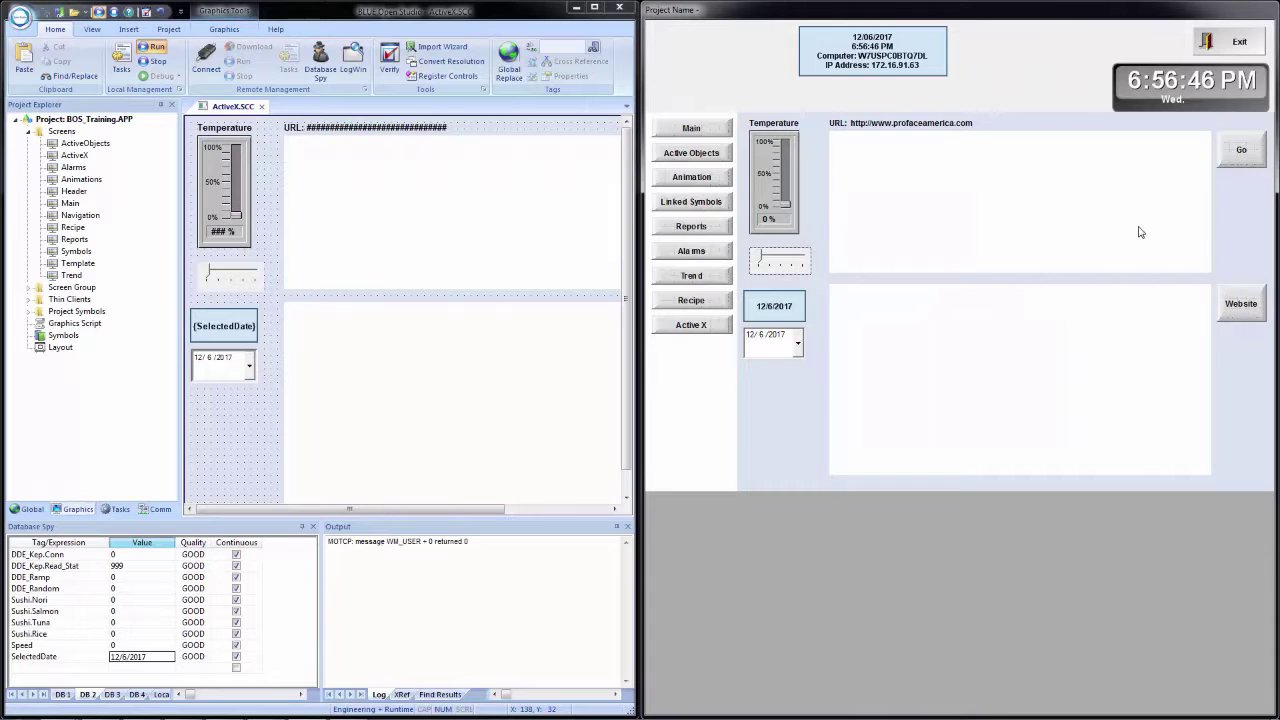
{"action": "left_click", "coordinate": [1244, 309]}
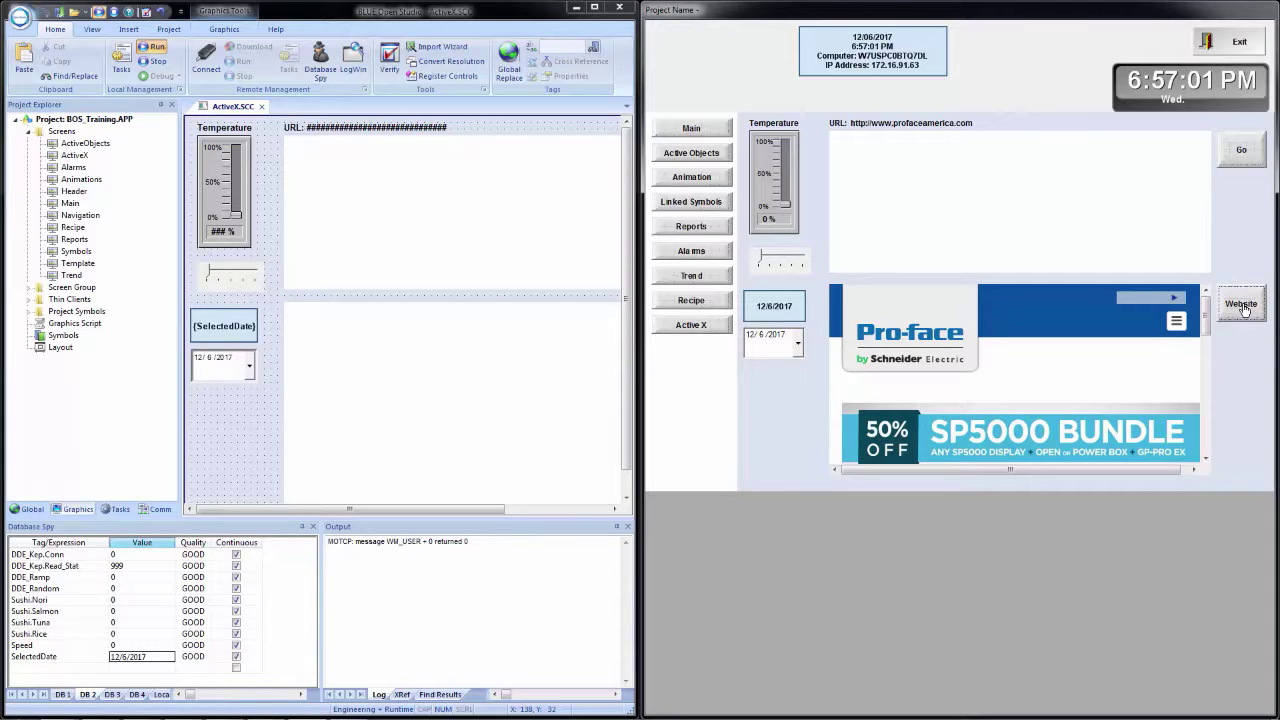
- Duplicate the Website button and place the copy directly below the original at X 780, Y 360
{"action": "left_click_drag", "start_coordinate": [318, 509], "coordinate": [488, 520]}
{"action": "left_click", "coordinate": [580, 330]}
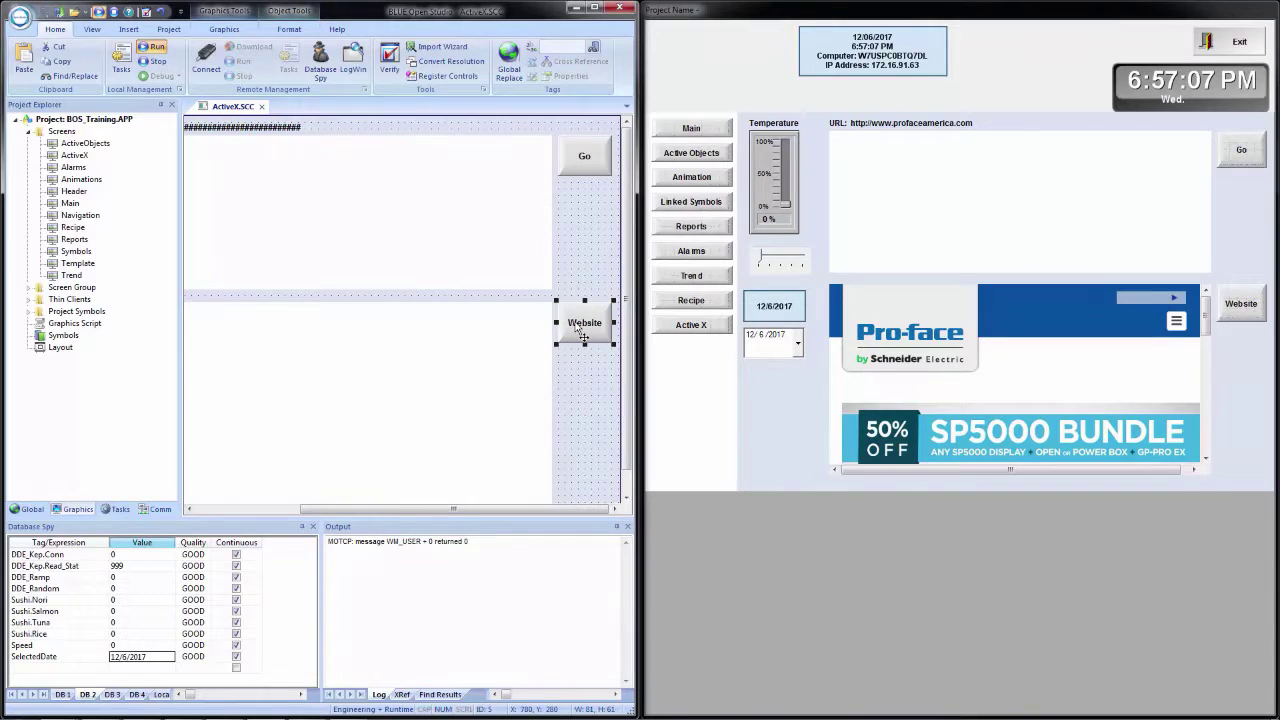
{"action": "left_click_drag", "start_coordinate": [580, 330], "coordinate": [577, 384]}
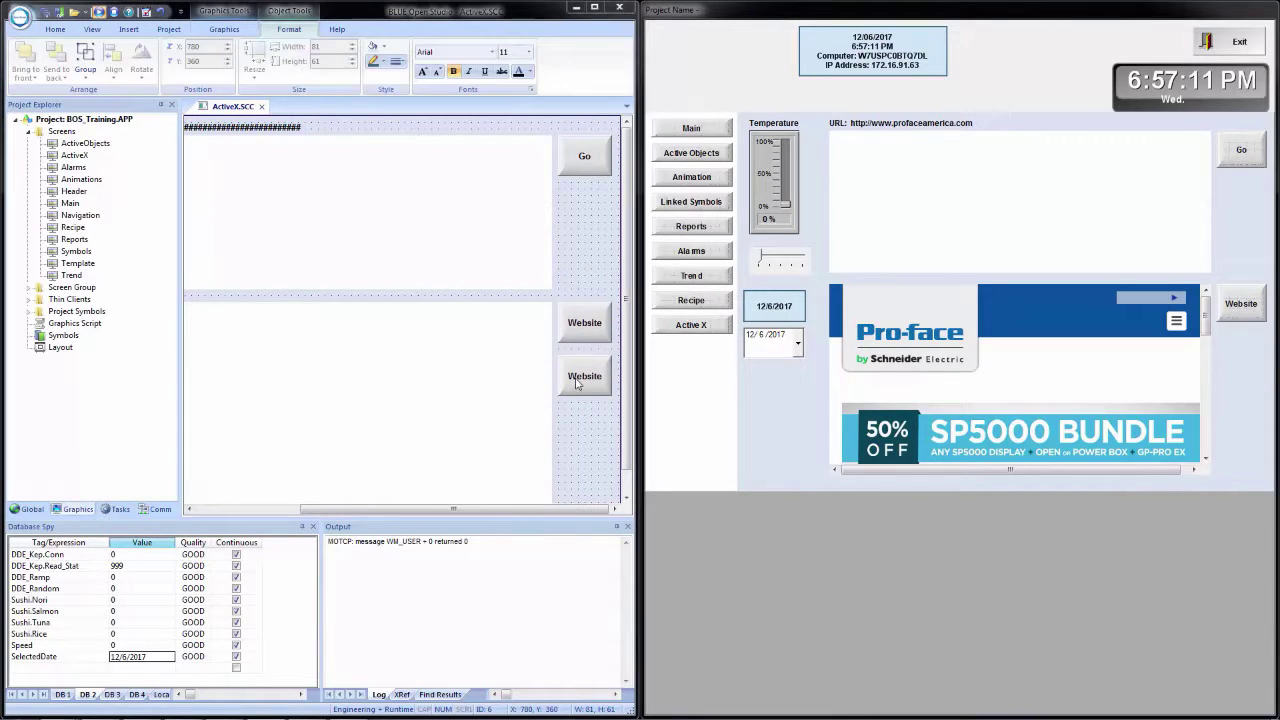
- Change the lower copied button's caption to PDF
{"action": "double_click", "coordinate": [577, 384]}
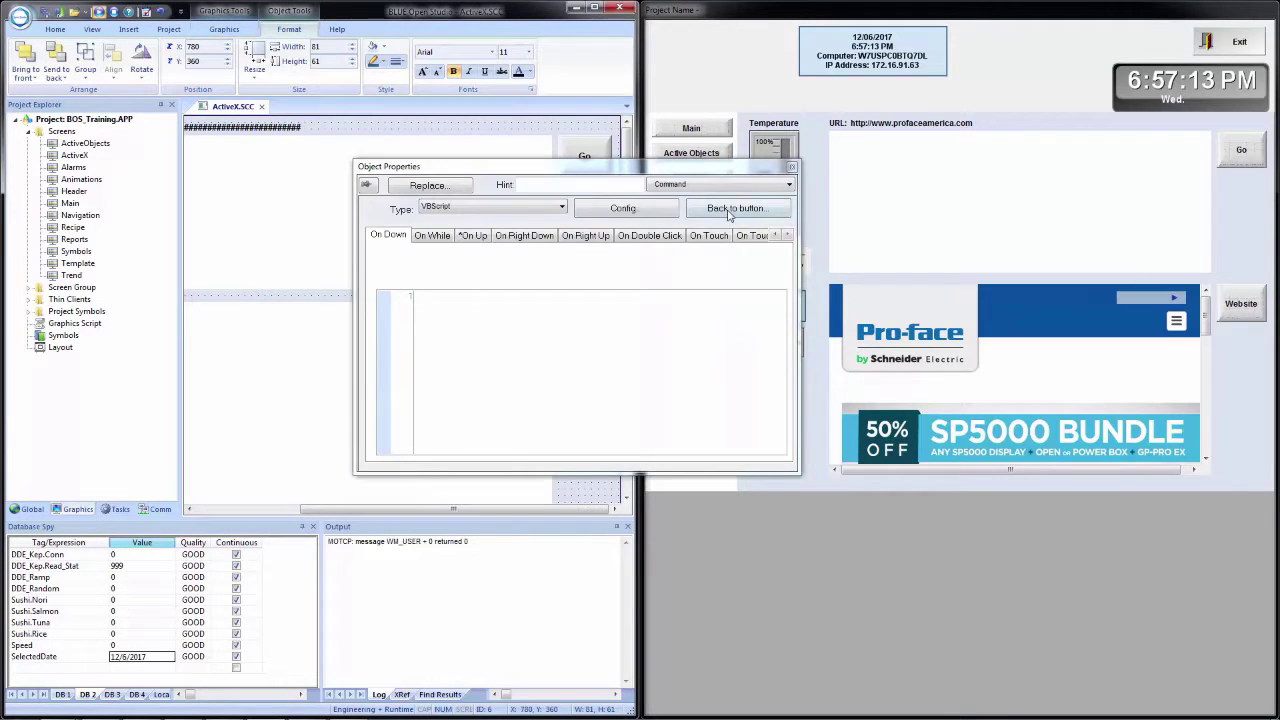
{"action": "left_click", "coordinate": [729, 208]}
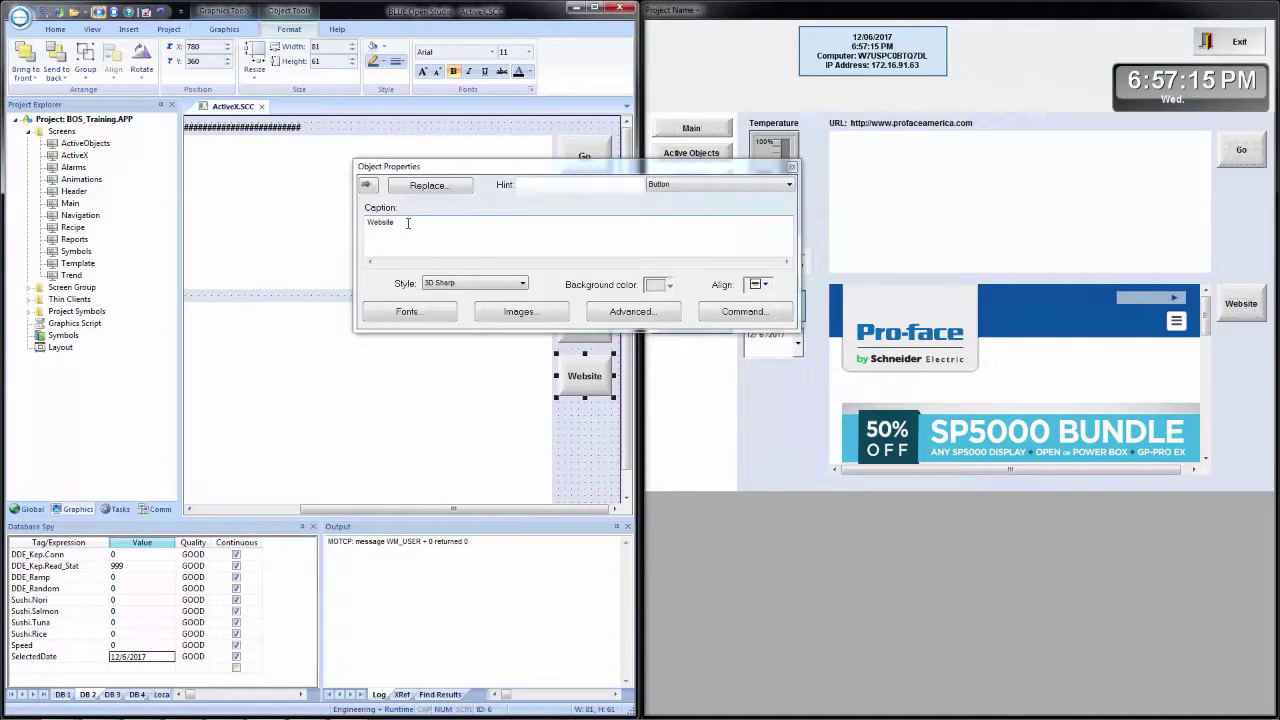
{"action": "left_click_drag", "start_coordinate": [417, 222], "coordinate": [350, 225]}
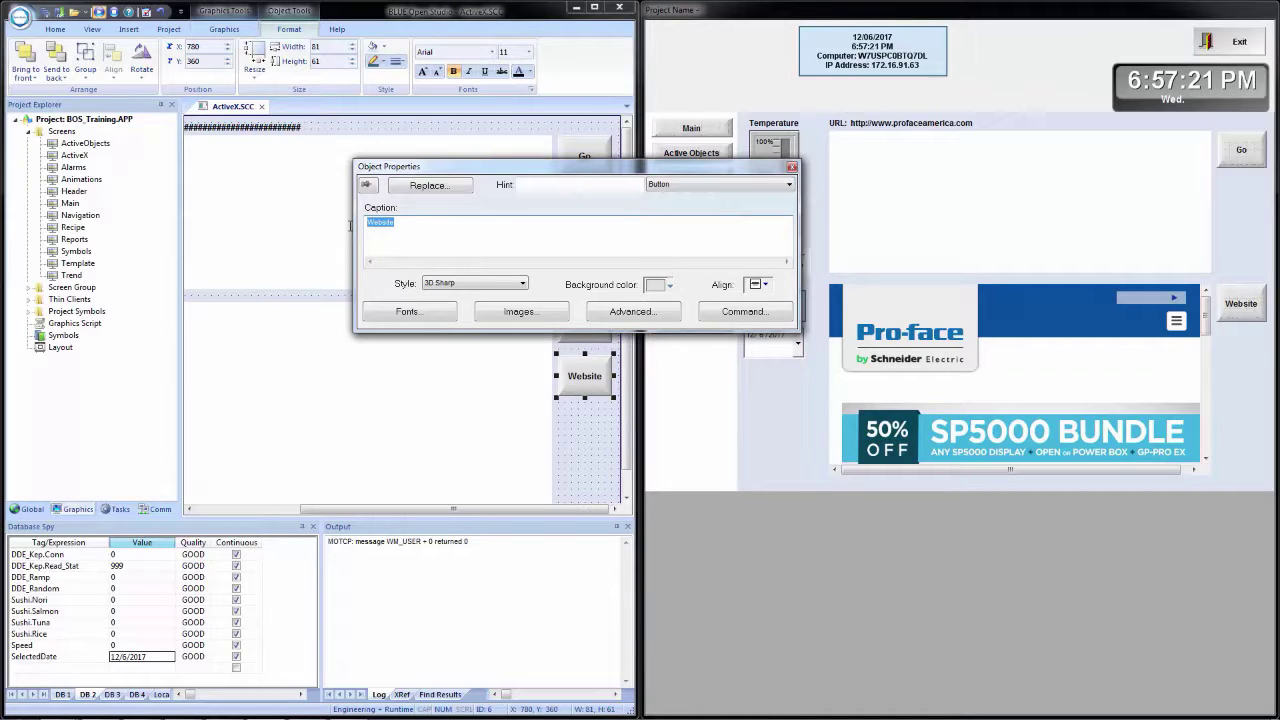
{"action": "type", "text": "PDF"}
- Open the PDF button's On Up script and select the quoted website address inside the Navigate2 call
{"action": "left_click", "coordinate": [755, 311]}
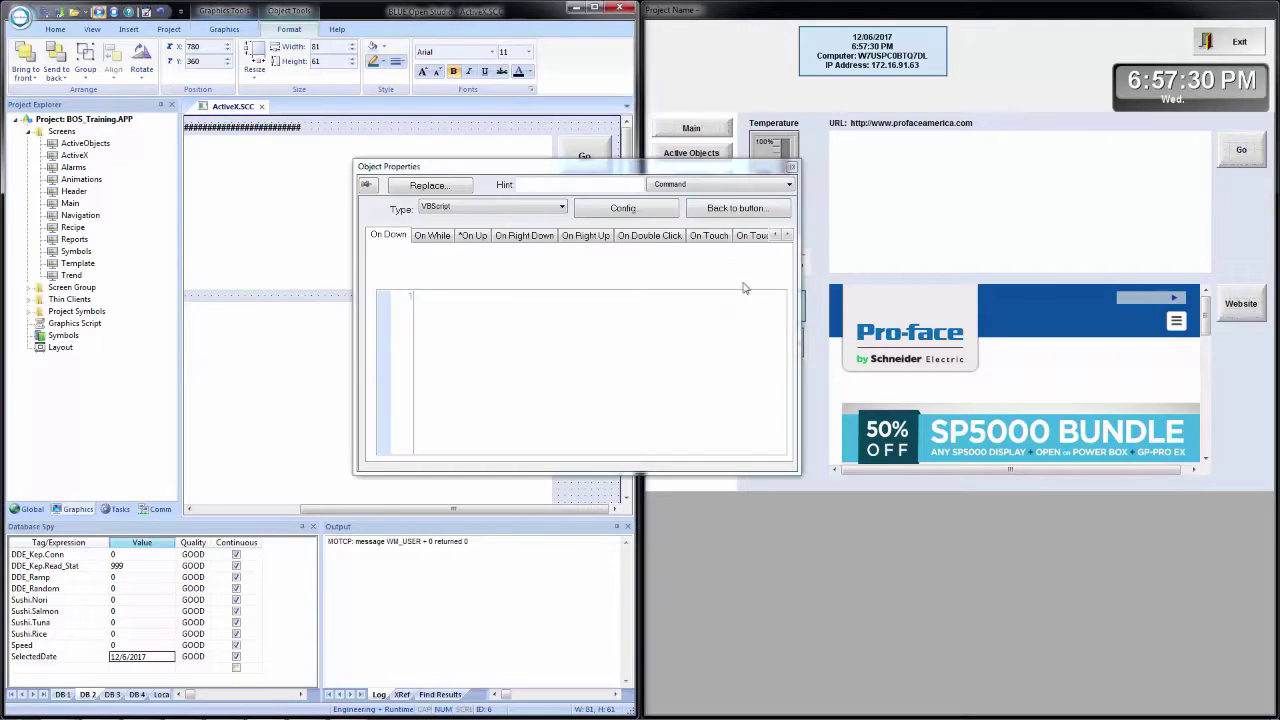
{"action": "left_click", "coordinate": [462, 236]}
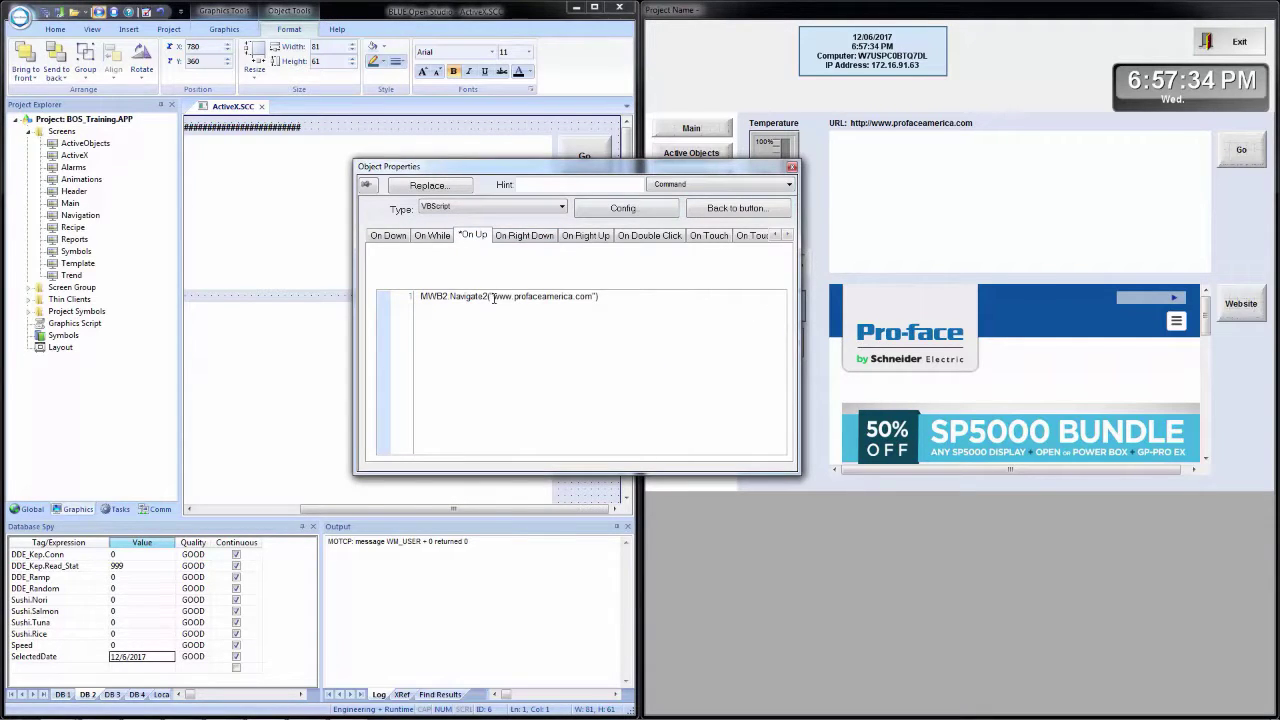
{"action": "left_click_drag", "start_coordinate": [489, 297], "coordinate": [597, 297]}
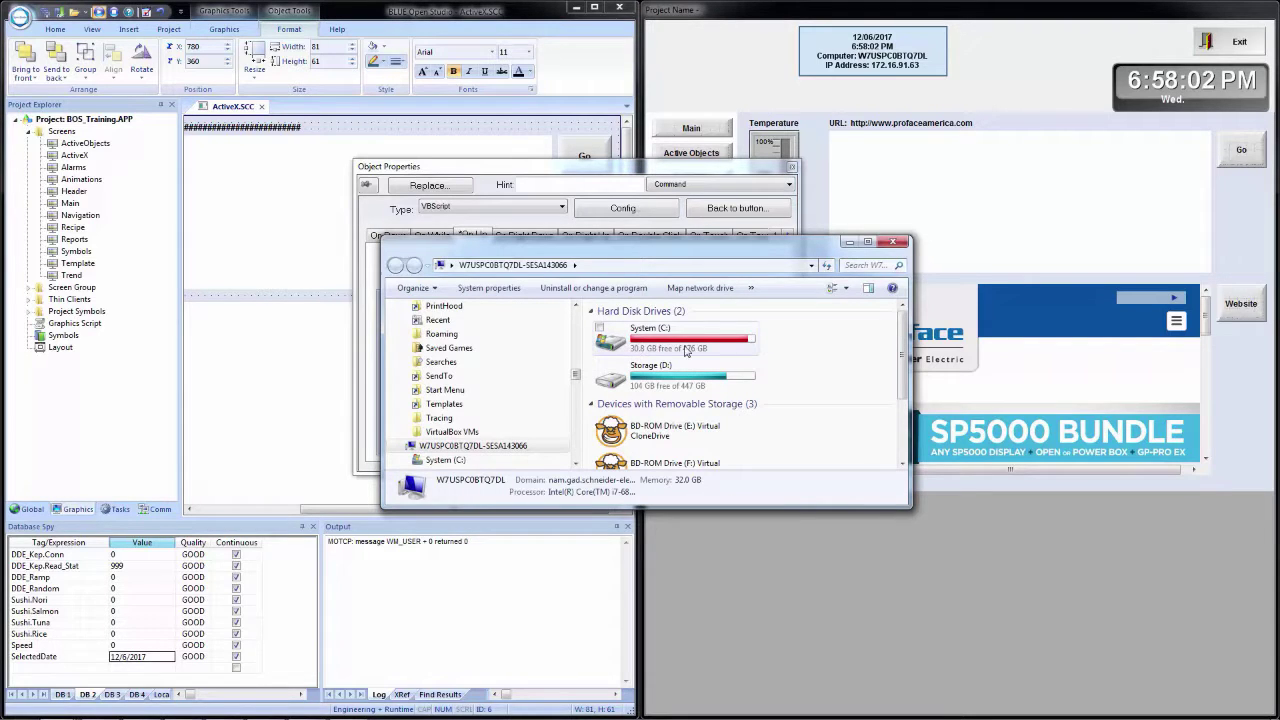
- Switch to Windows Explorer and locate BOSDS.pdf in the BOS Training Files and BOS_Training folders on drive C
{"action": "left_click", "coordinate": [868, 245]}
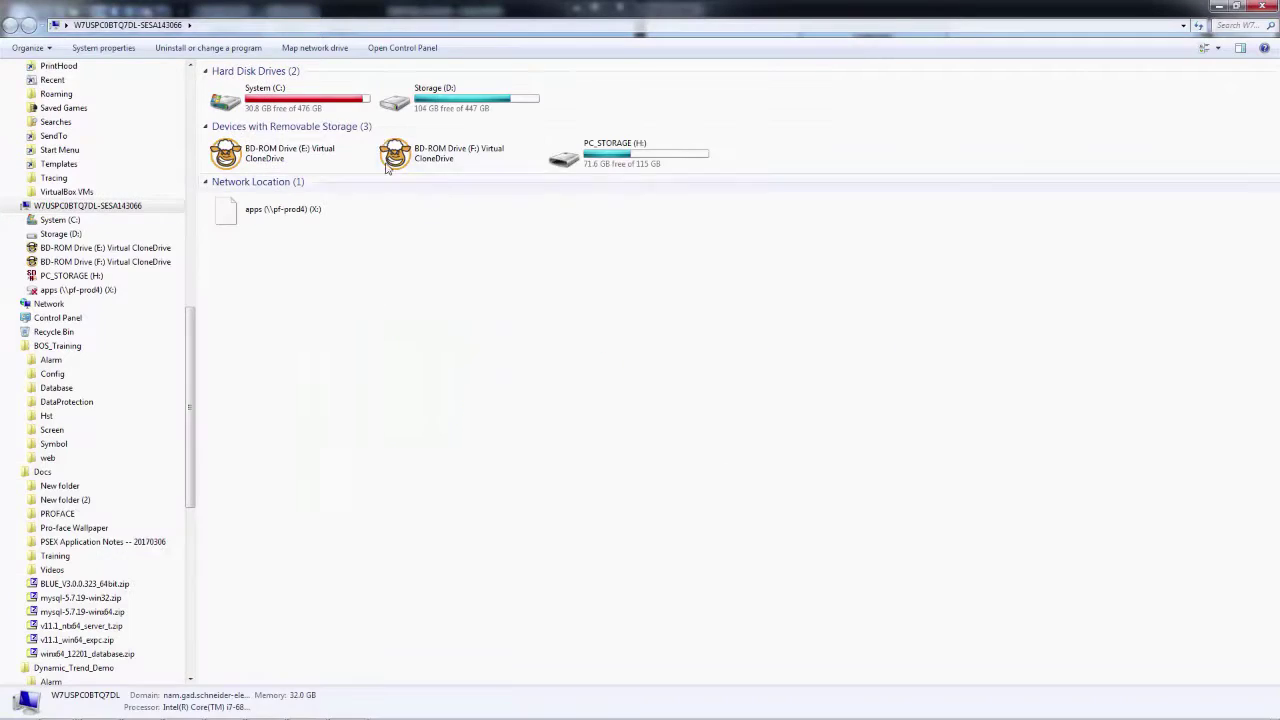
{"action": "left_click", "coordinate": [323, 112]}
{"action": "double_click", "coordinate": [323, 112]}
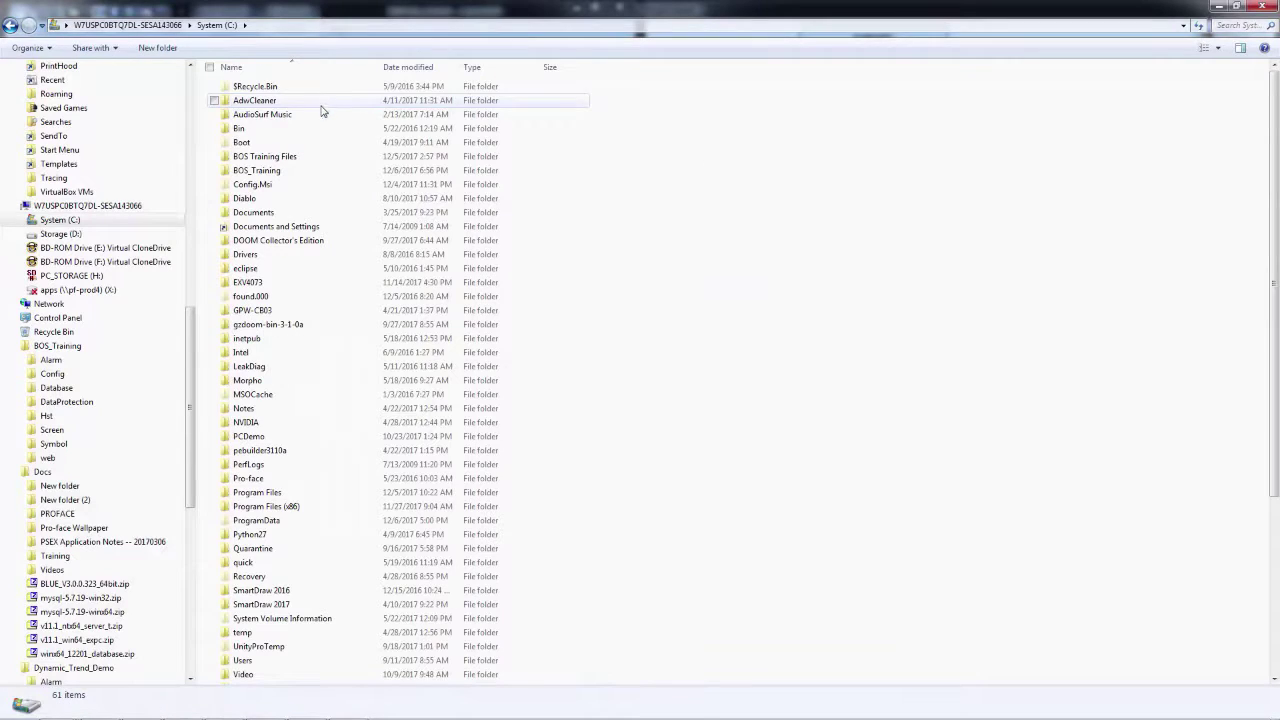
{"action": "double_click", "coordinate": [265, 158]}
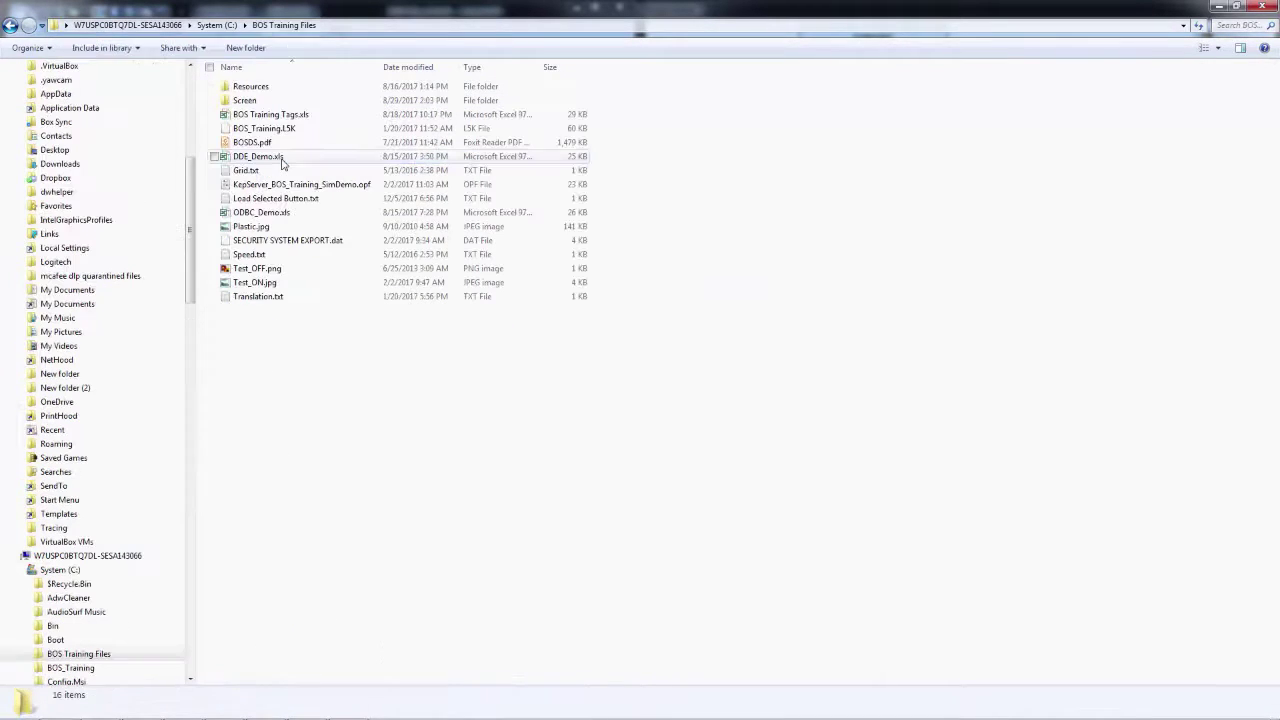
{"action": "left_click", "coordinate": [258, 146]}
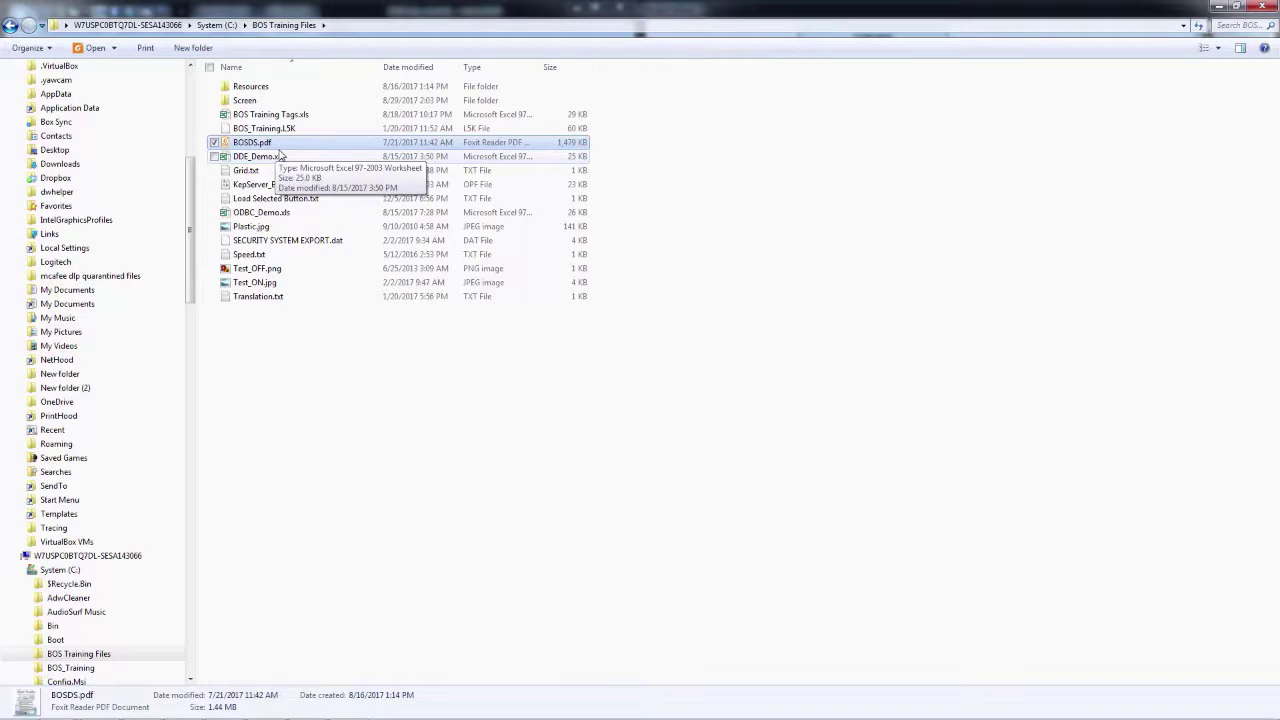
{"action": "left_click", "coordinate": [217, 25]}
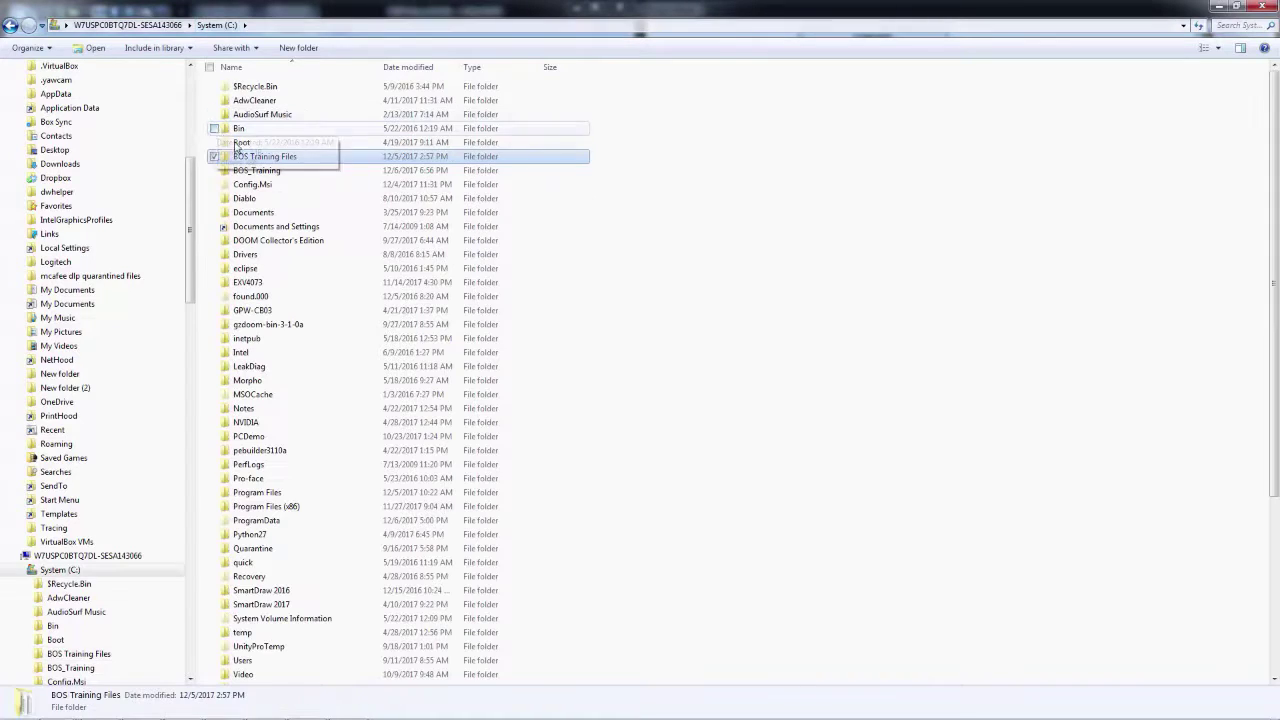
{"action": "double_click", "coordinate": [424, 170]}
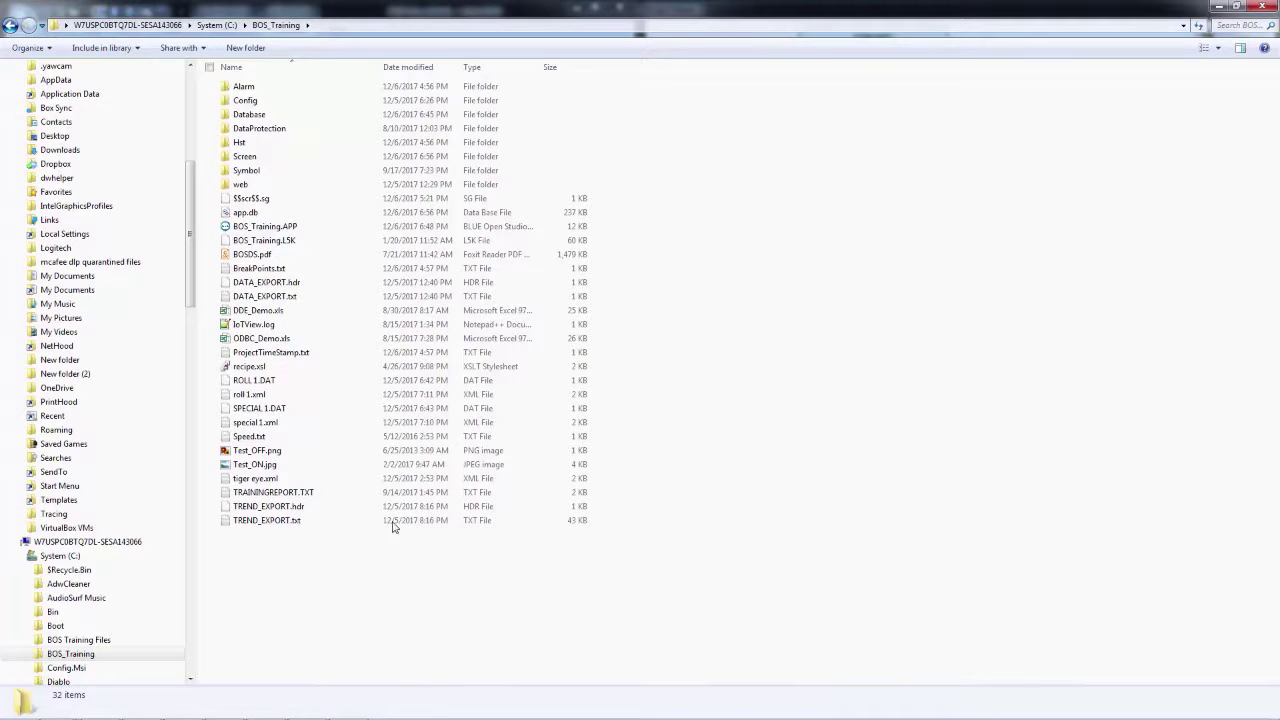
{"action": "left_click", "coordinate": [1265, 7]}
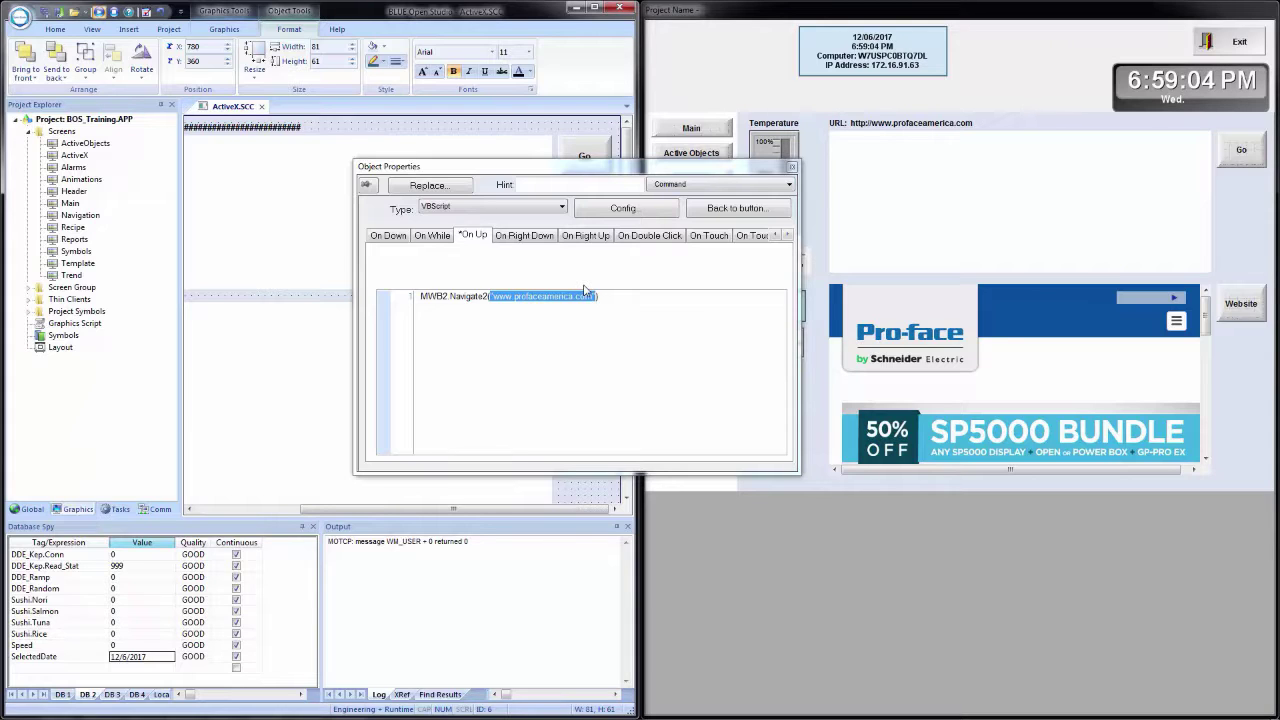
- Replace the Navigate2 argument so the script reads MWB2.Navigate2($GetAppPath() & "BOSDS.pdf")
{"action": "type", "text": "$get"}
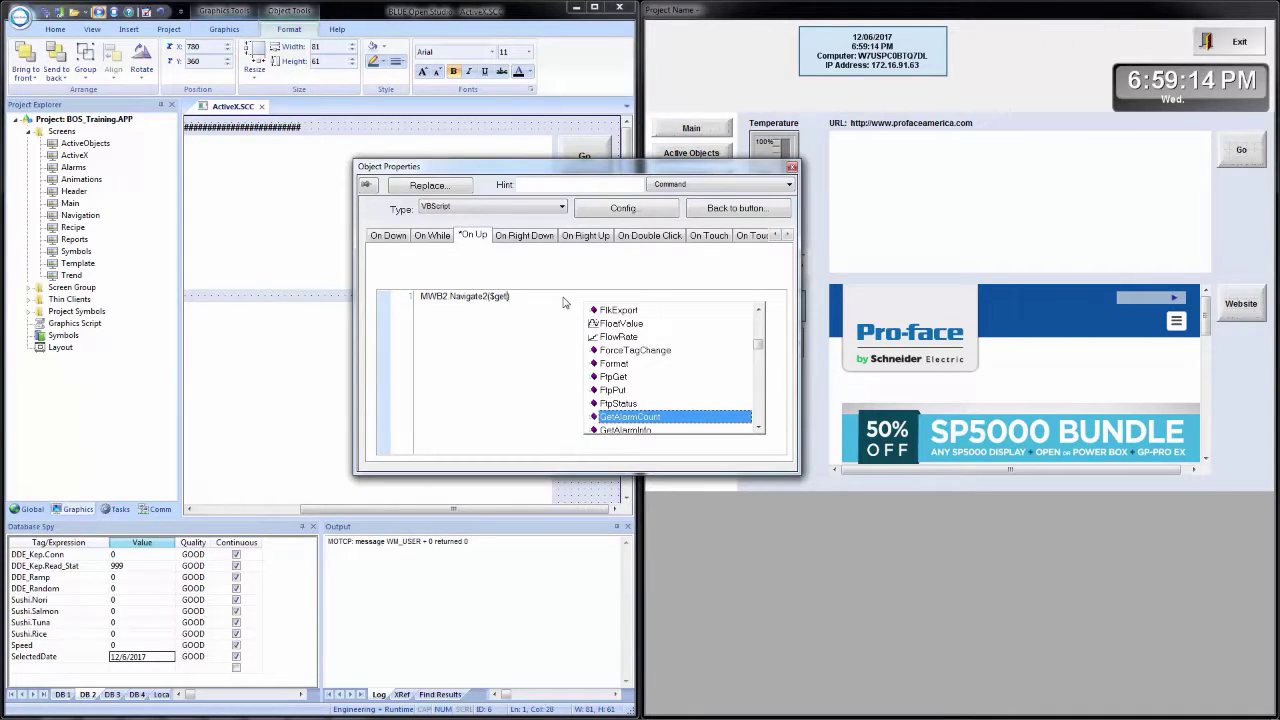
{"action": "type", "text": "app"}
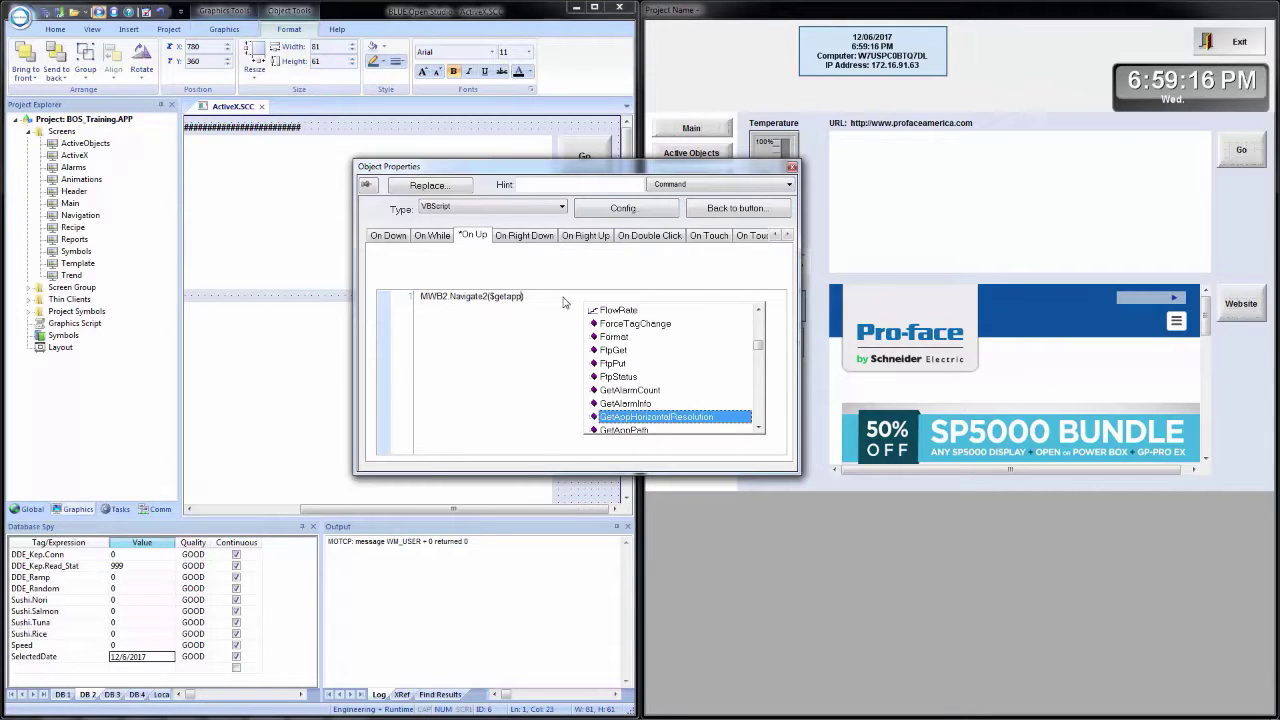
{"action": "type", "text": "p"}
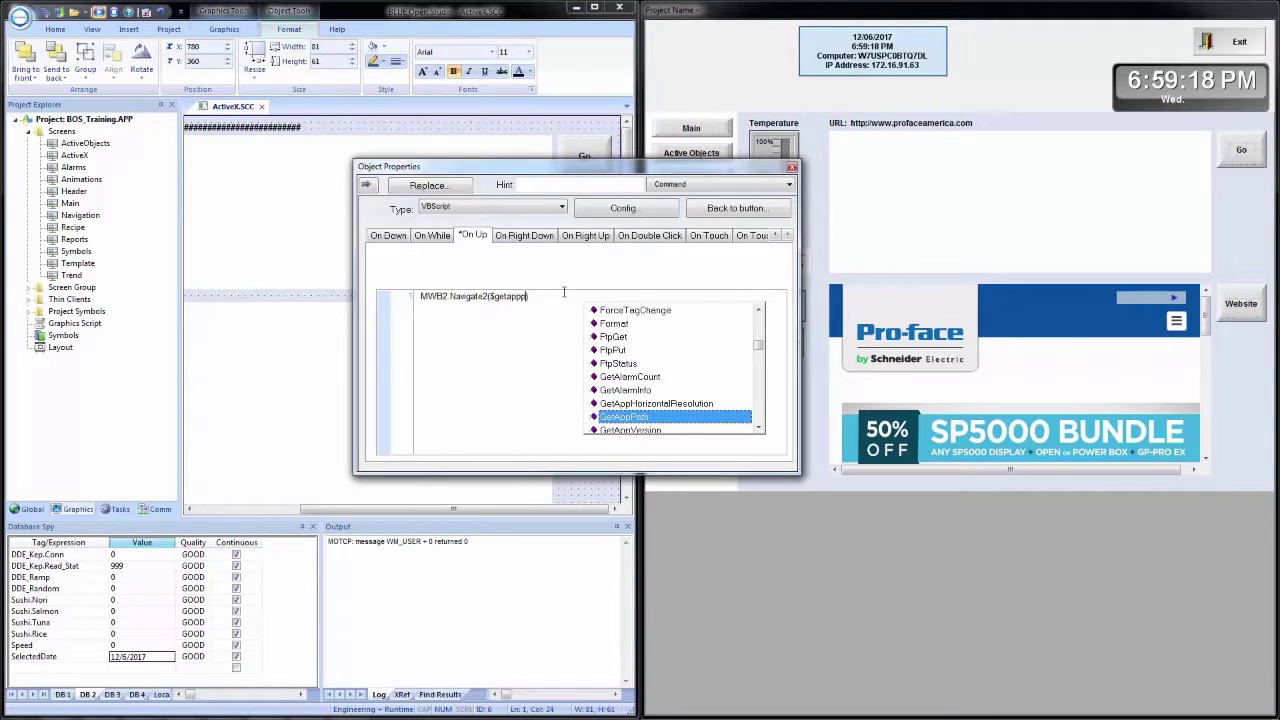
{"action": "key", "text": "Return"}
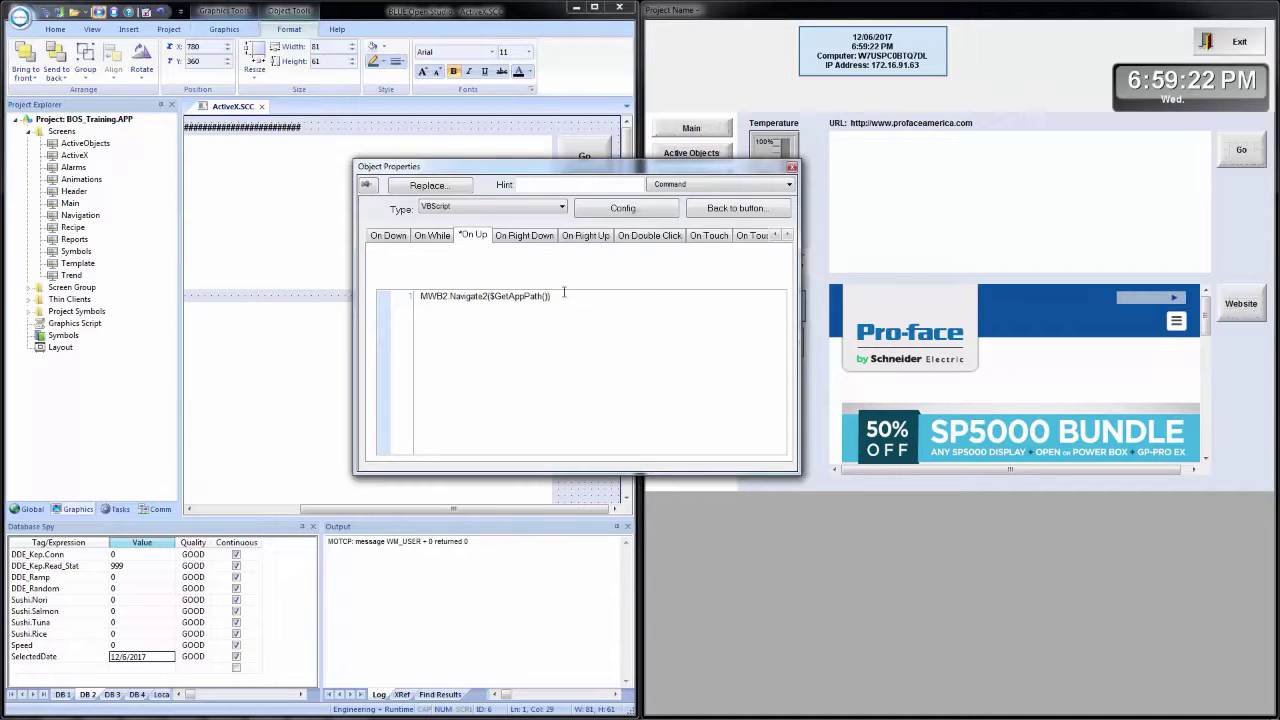
{"action": "type", "text": "& \"\""}
{"action": "key", "text": "Left"}
{"action": "type", "text": "BOSDS.pdf"}
- Run a script check on the PDF button's On Up script and close its object properties
{"action": "right_click", "coordinate": [660, 311]}
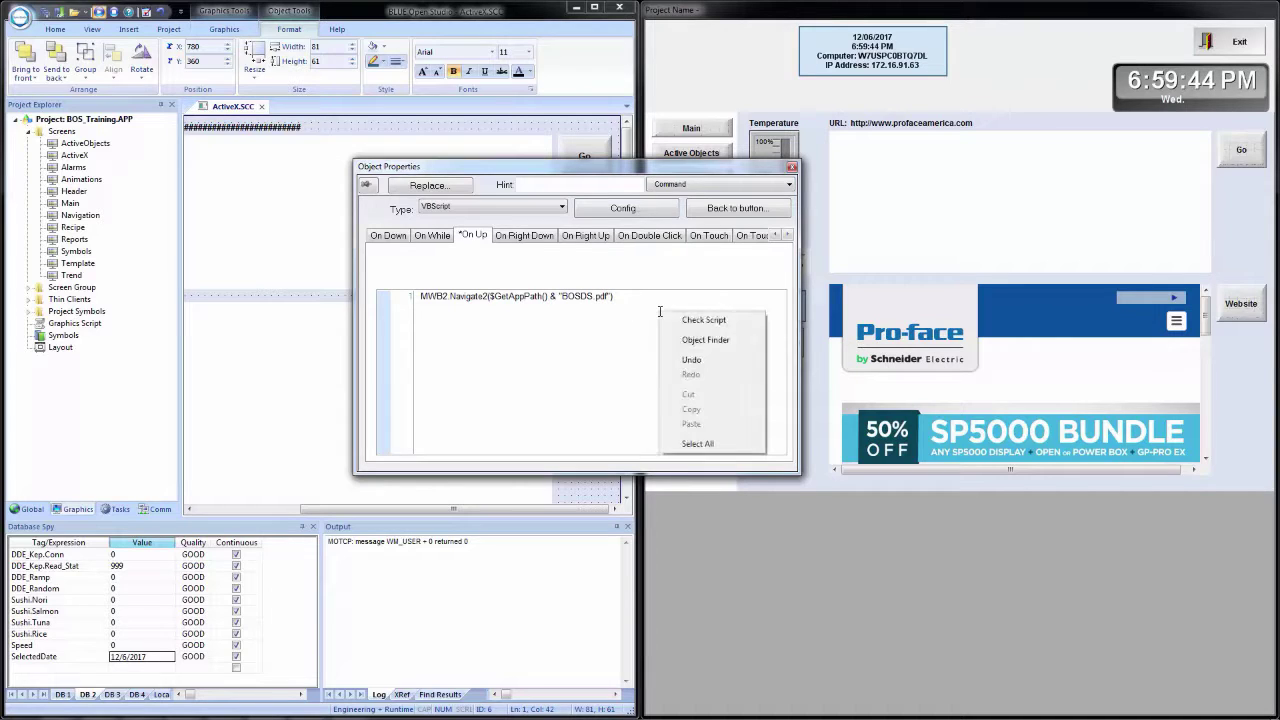
{"action": "left_click", "coordinate": [710, 324]}
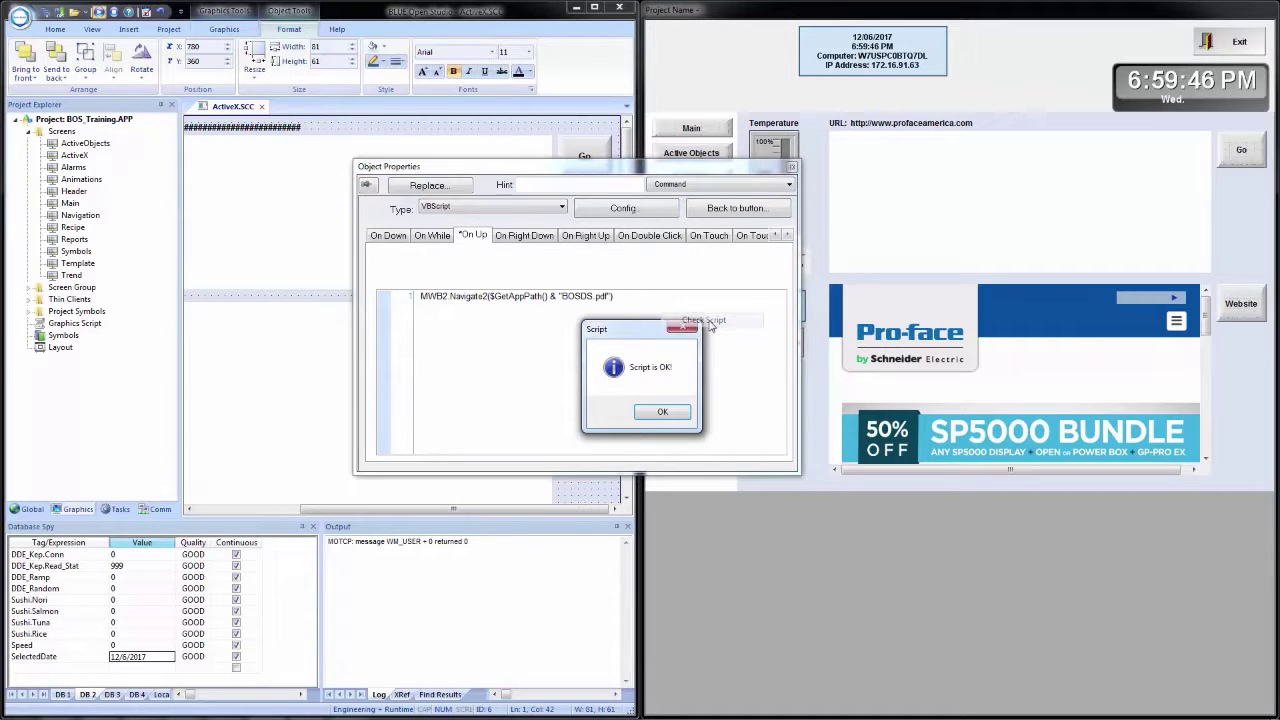
{"action": "left_click", "coordinate": [658, 414]}
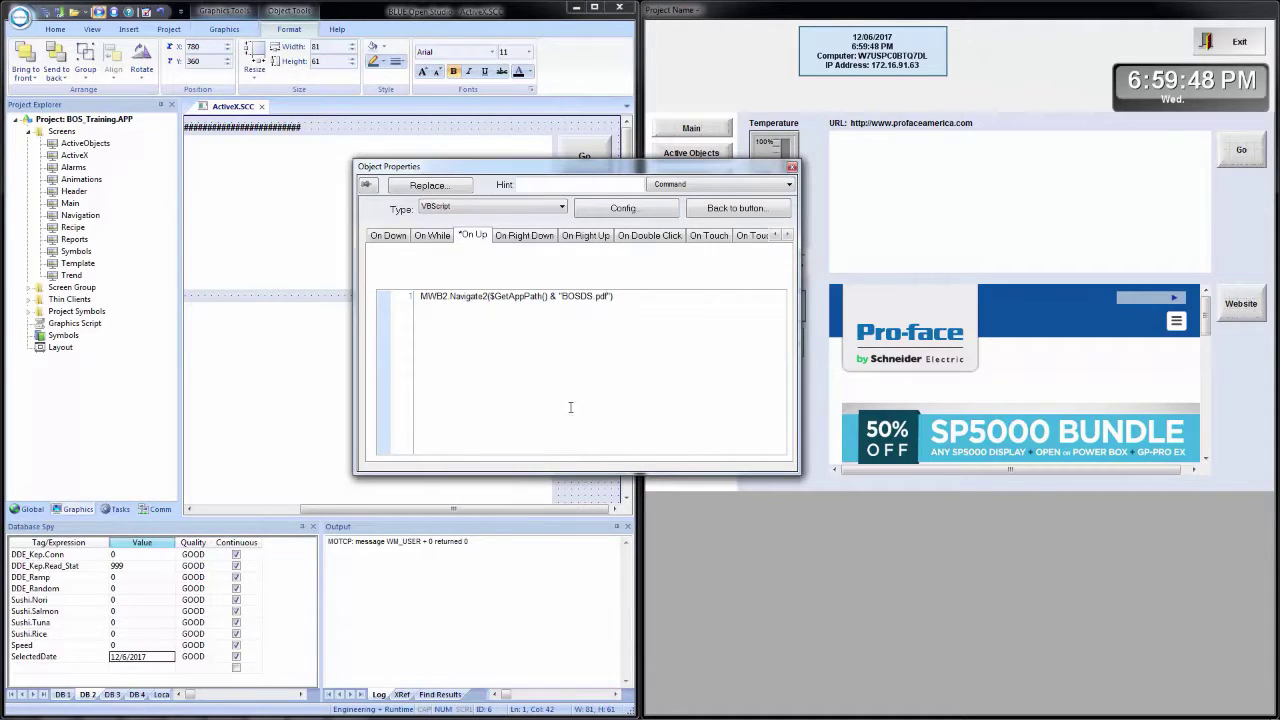
{"action": "left_click", "coordinate": [565, 134]}
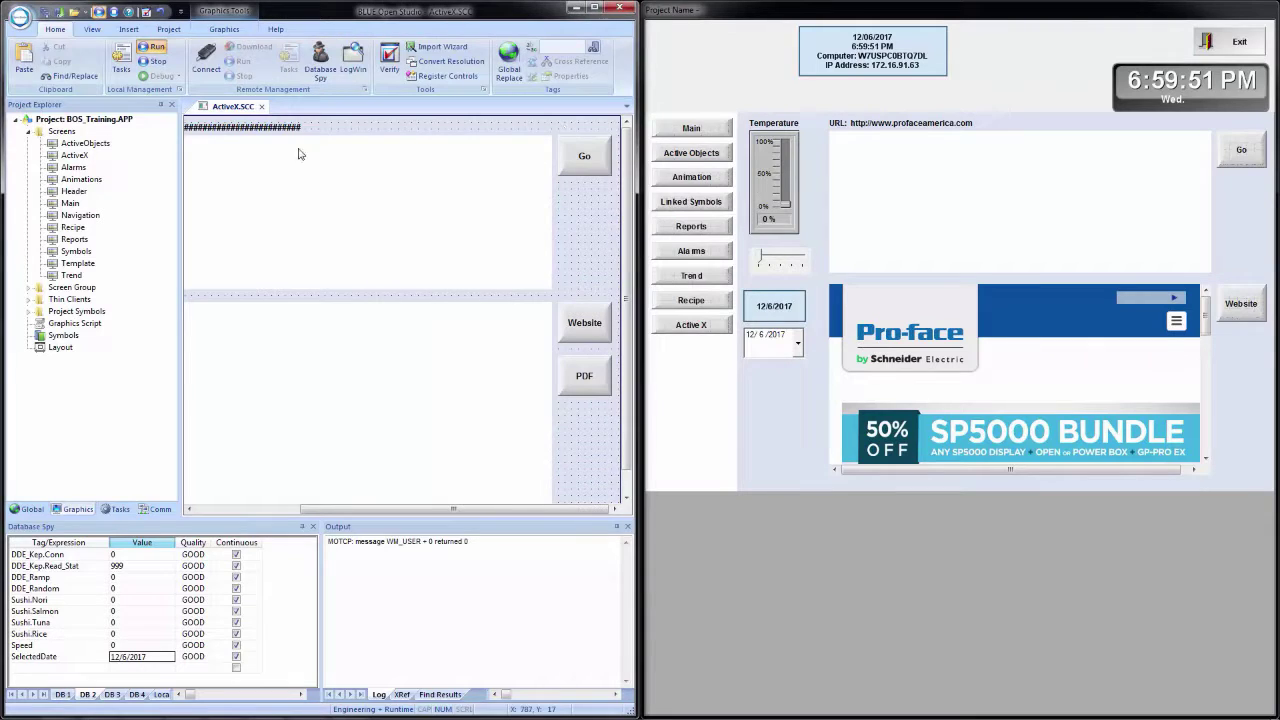
- Save the screen and test the PDF and Website buttons in the running project, scrolling through the loaded PDF
{"action": "left_click", "coordinate": [45, 14]}
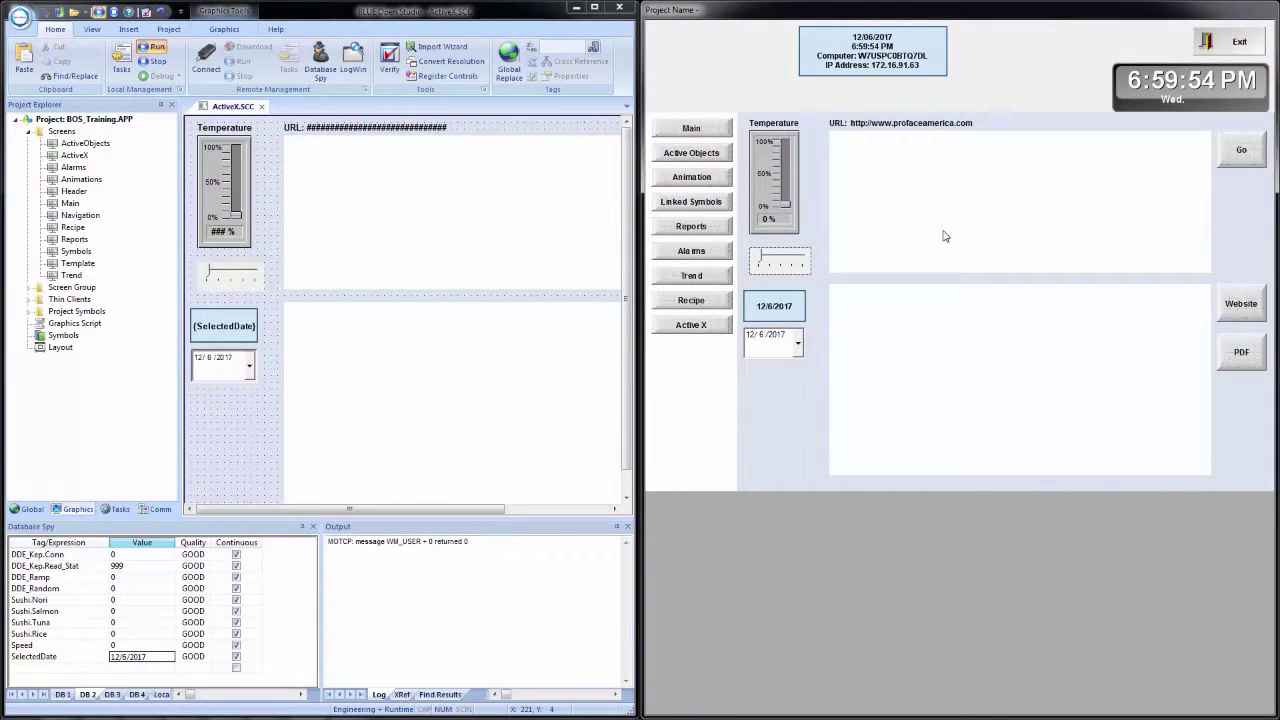
{"action": "left_click", "coordinate": [1243, 355]}
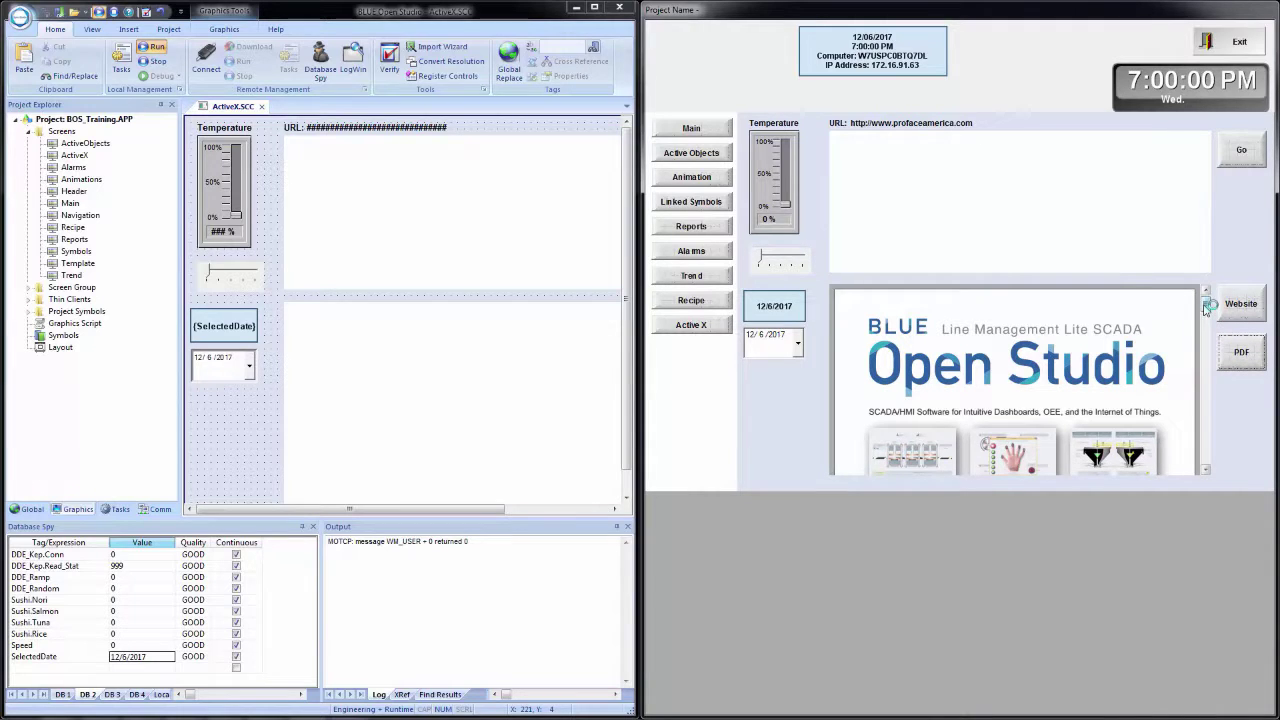
{"action": "scroll", "coordinate": [1211, 316], "scroll_direction": "down", "scroll_amount": 5}
{"action": "scroll", "coordinate": [1222, 350], "scroll_direction": "down", "scroll_amount": 5}
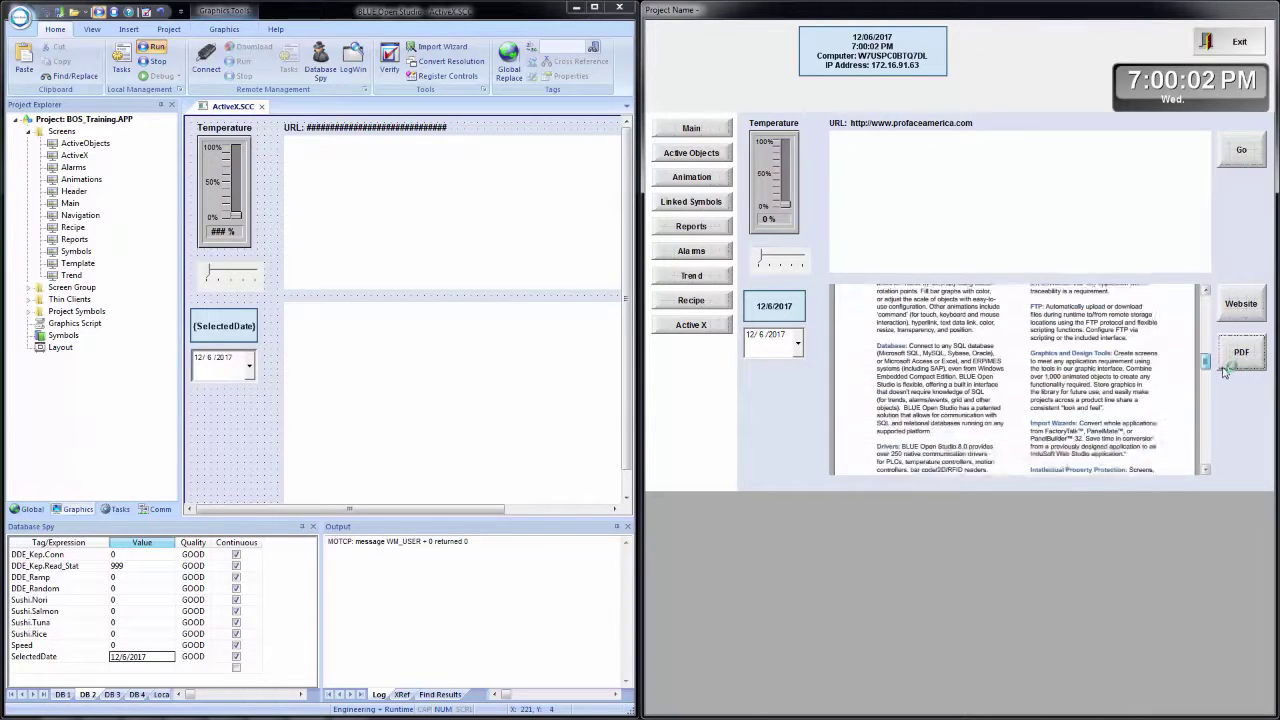
{"action": "left_click", "coordinate": [1246, 309]}
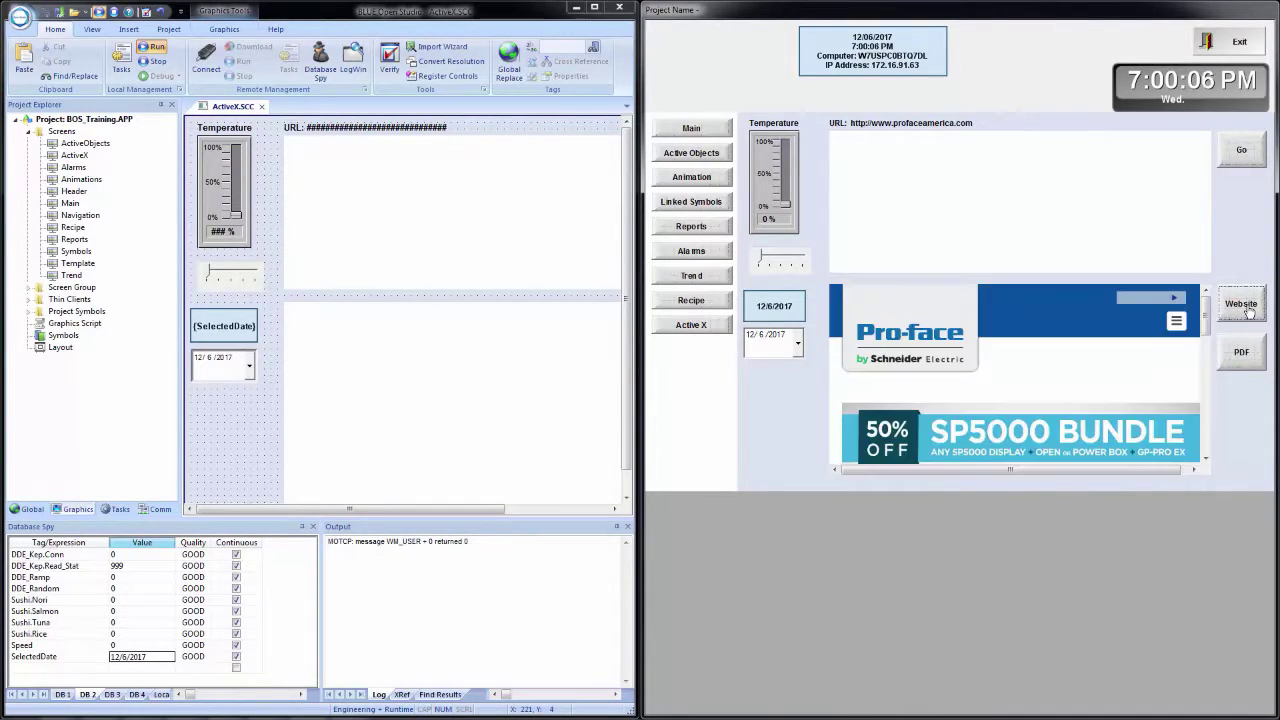
{"action": "left_click", "coordinate": [1243, 356]}
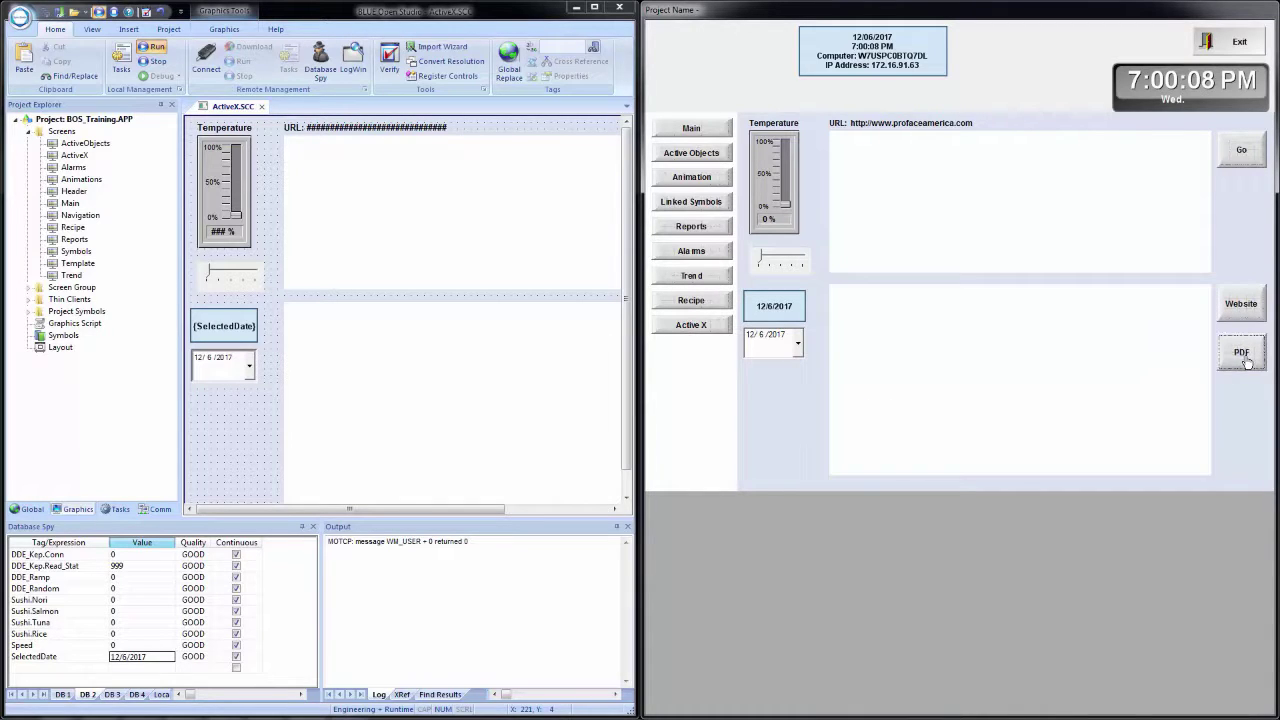